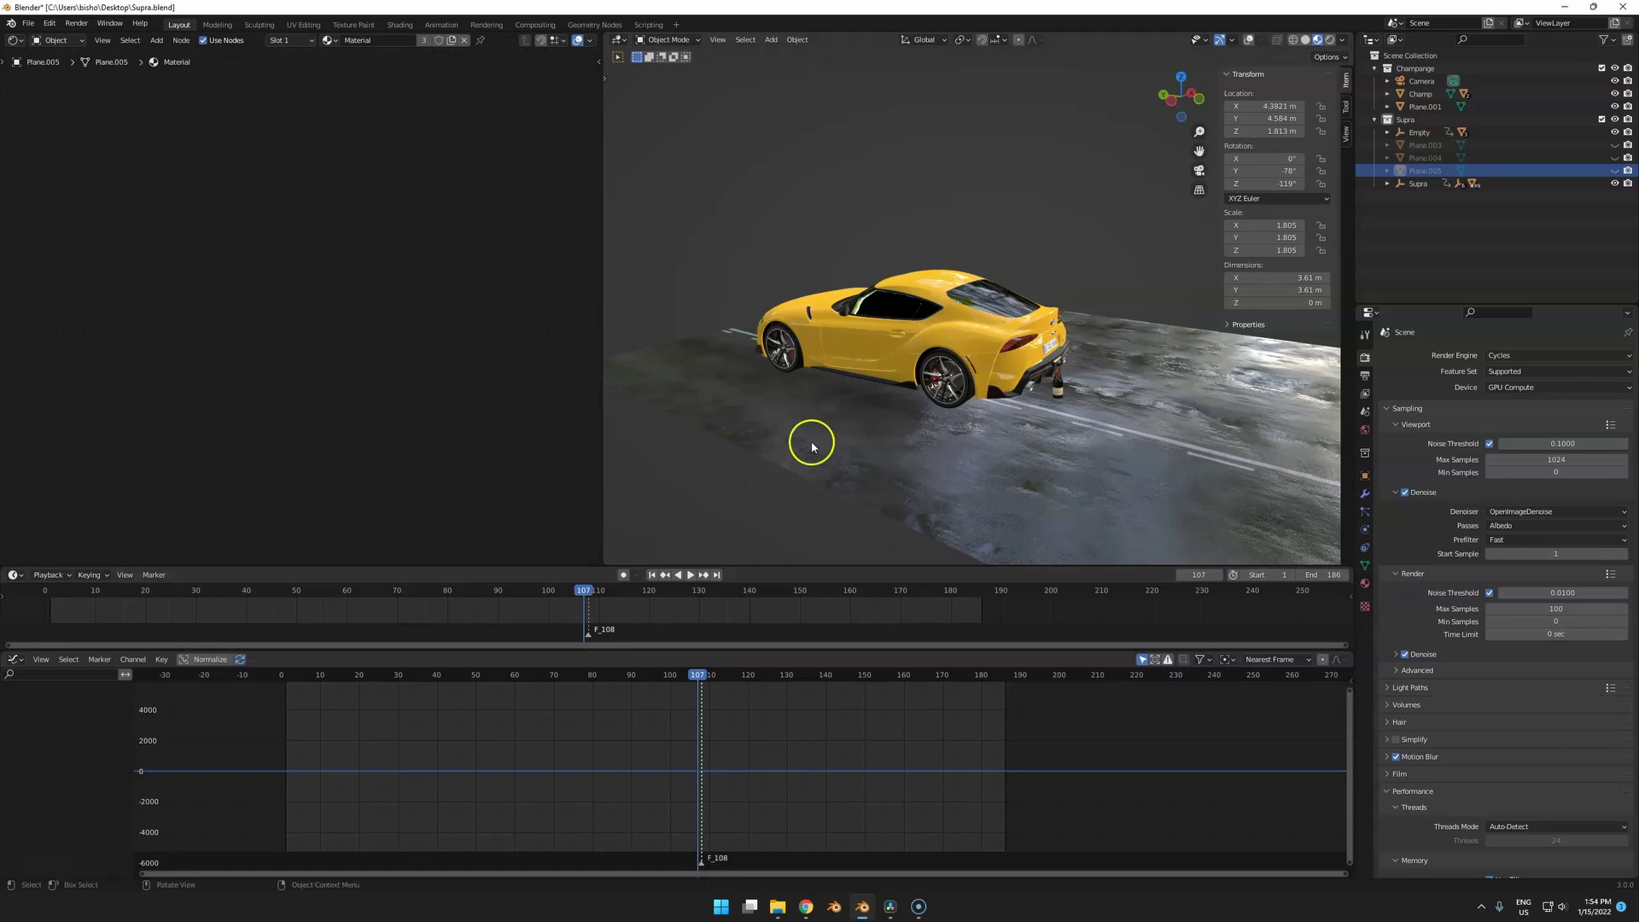
Select the champagne bottle behind the car, turn on the viewport overlays, and frame the bottle up close.
middle_drag(1002, 425, 1181, 296)
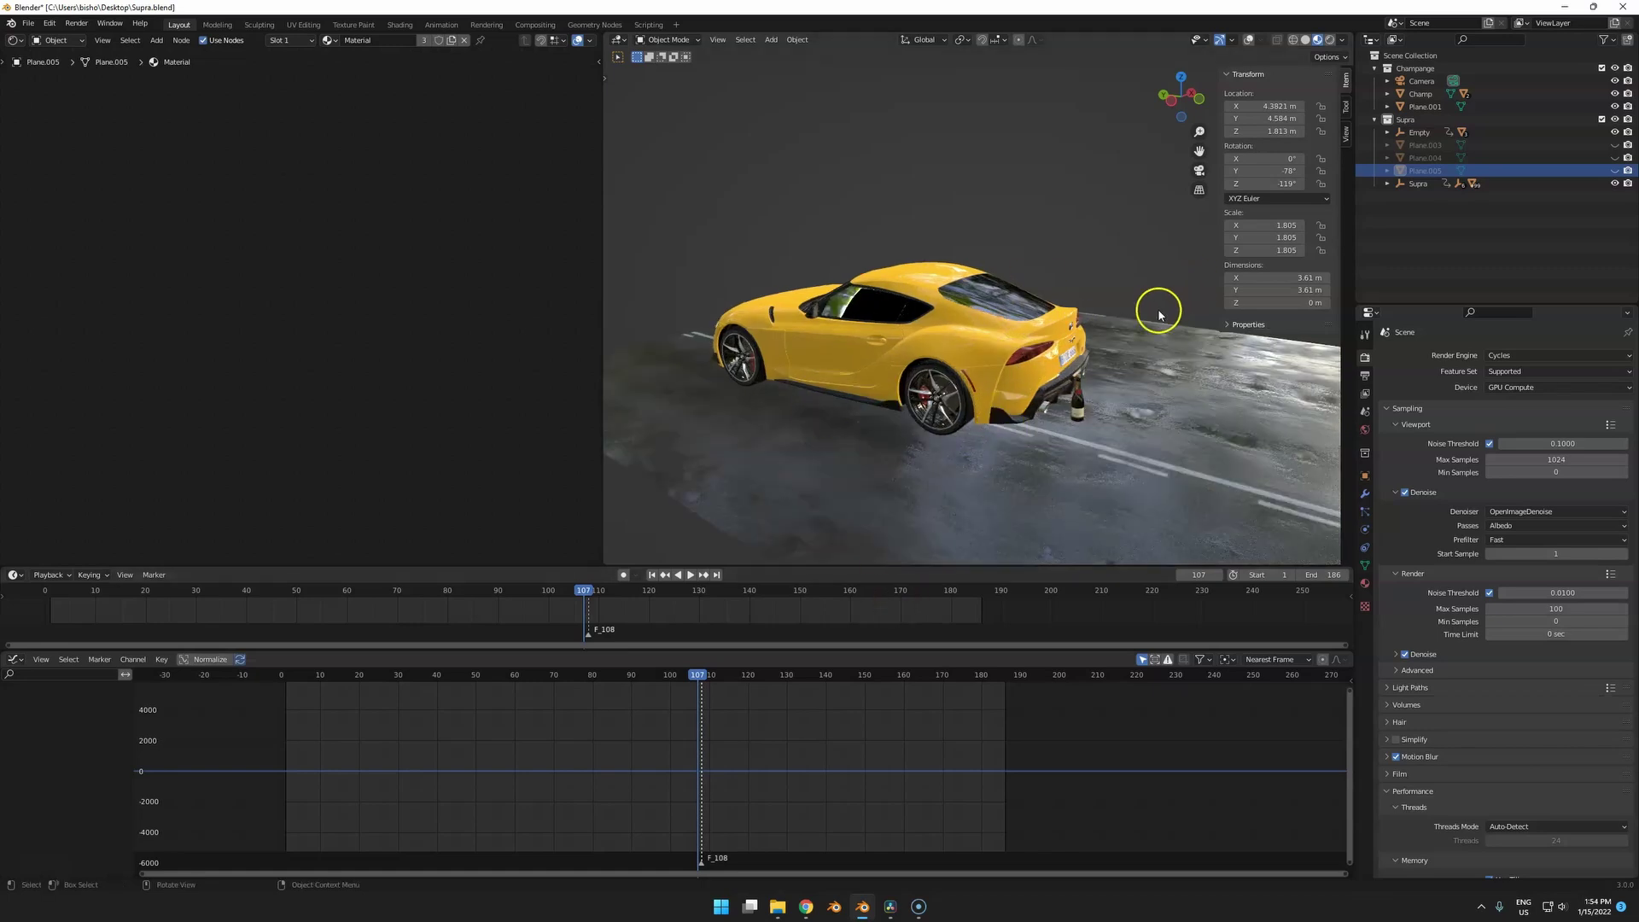
middle_drag(1089, 382, 1069, 390)
scroll(1067, 390, up, 1)
click(937, 366)
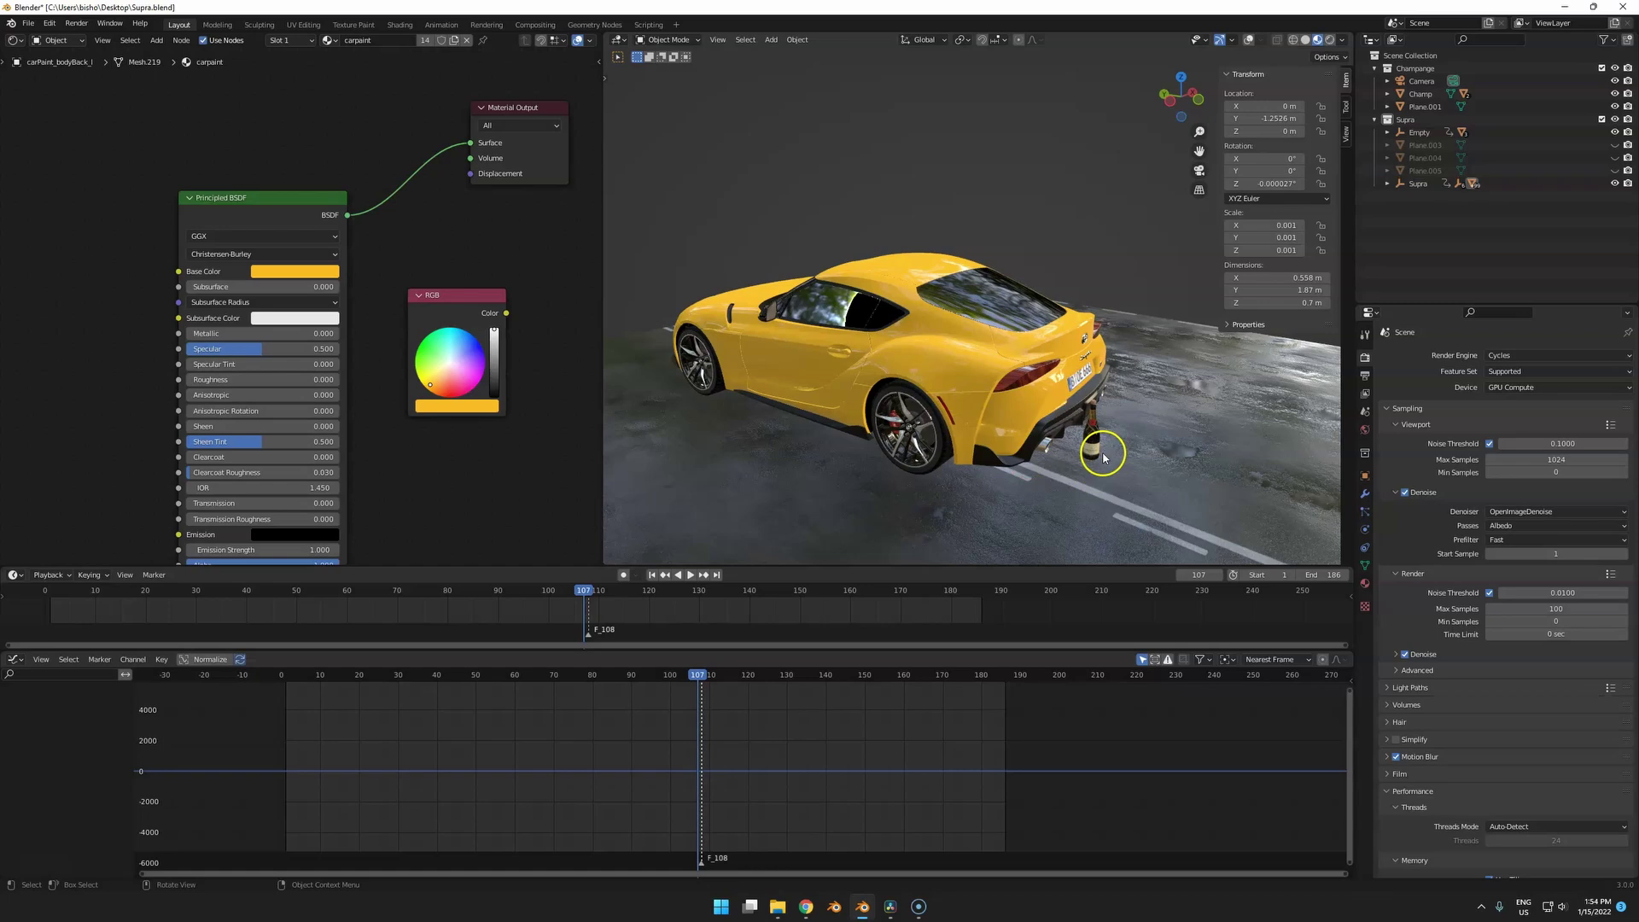
click(1095, 448)
click(1248, 40)
shift+middle_drag(1055, 370, 974, 286)
key(b)
drag(978, 340, 1034, 378)
Select the ground plane under the car and bring up its material properties and shader nodes.
scroll(970, 445, down, 5)
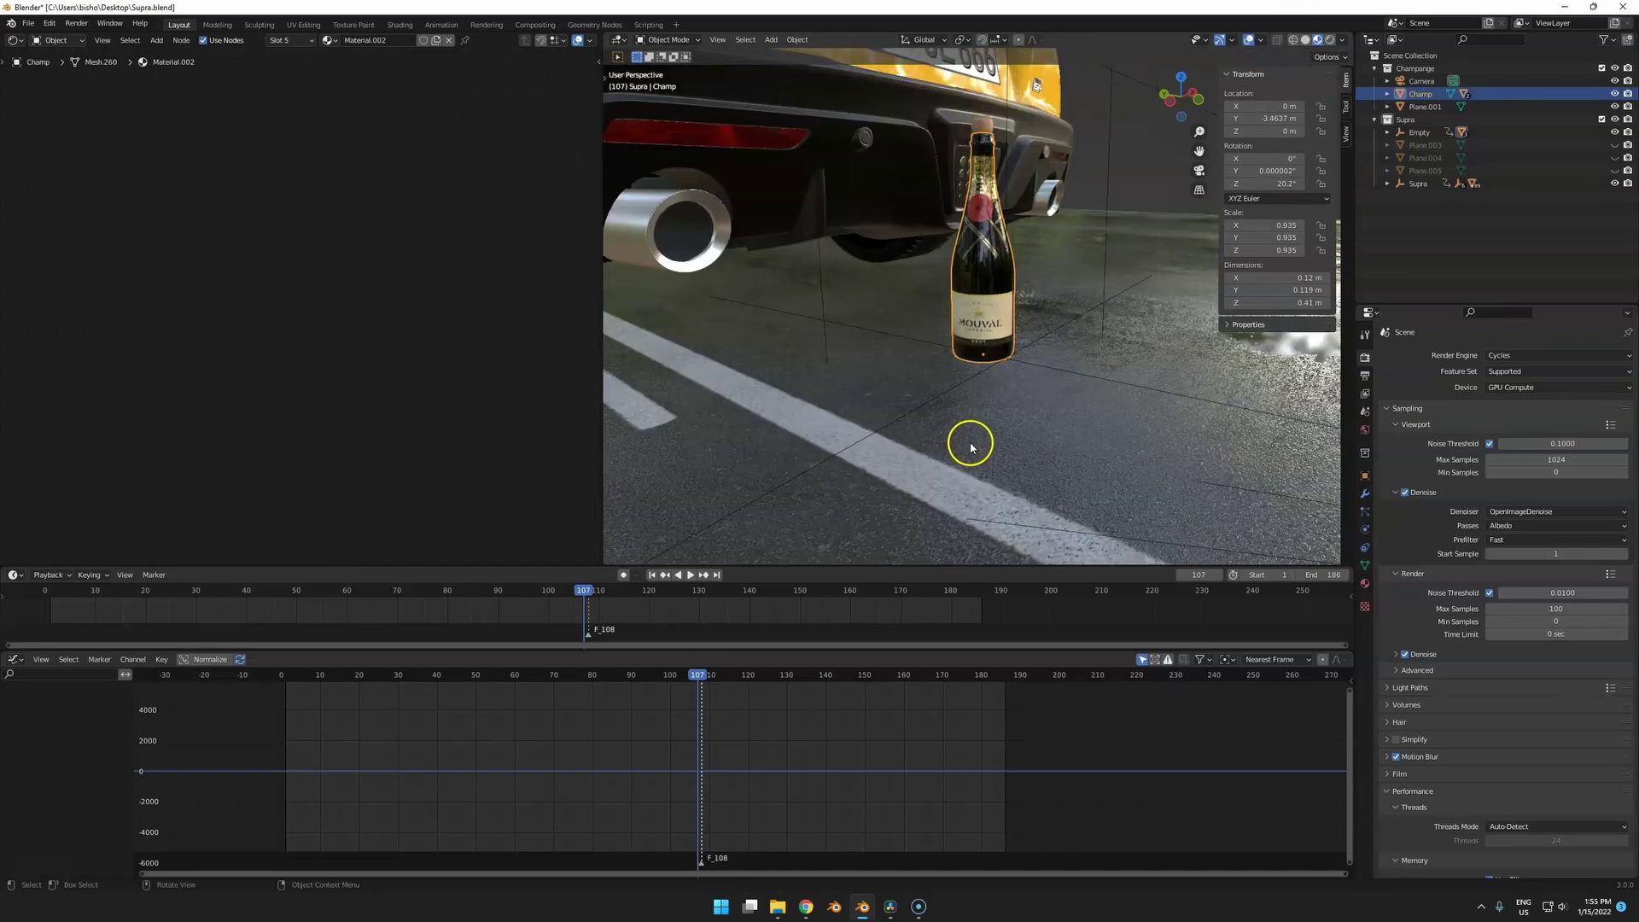
scroll(933, 300, down, 5)
scroll(934, 299, down, 4)
click(982, 502)
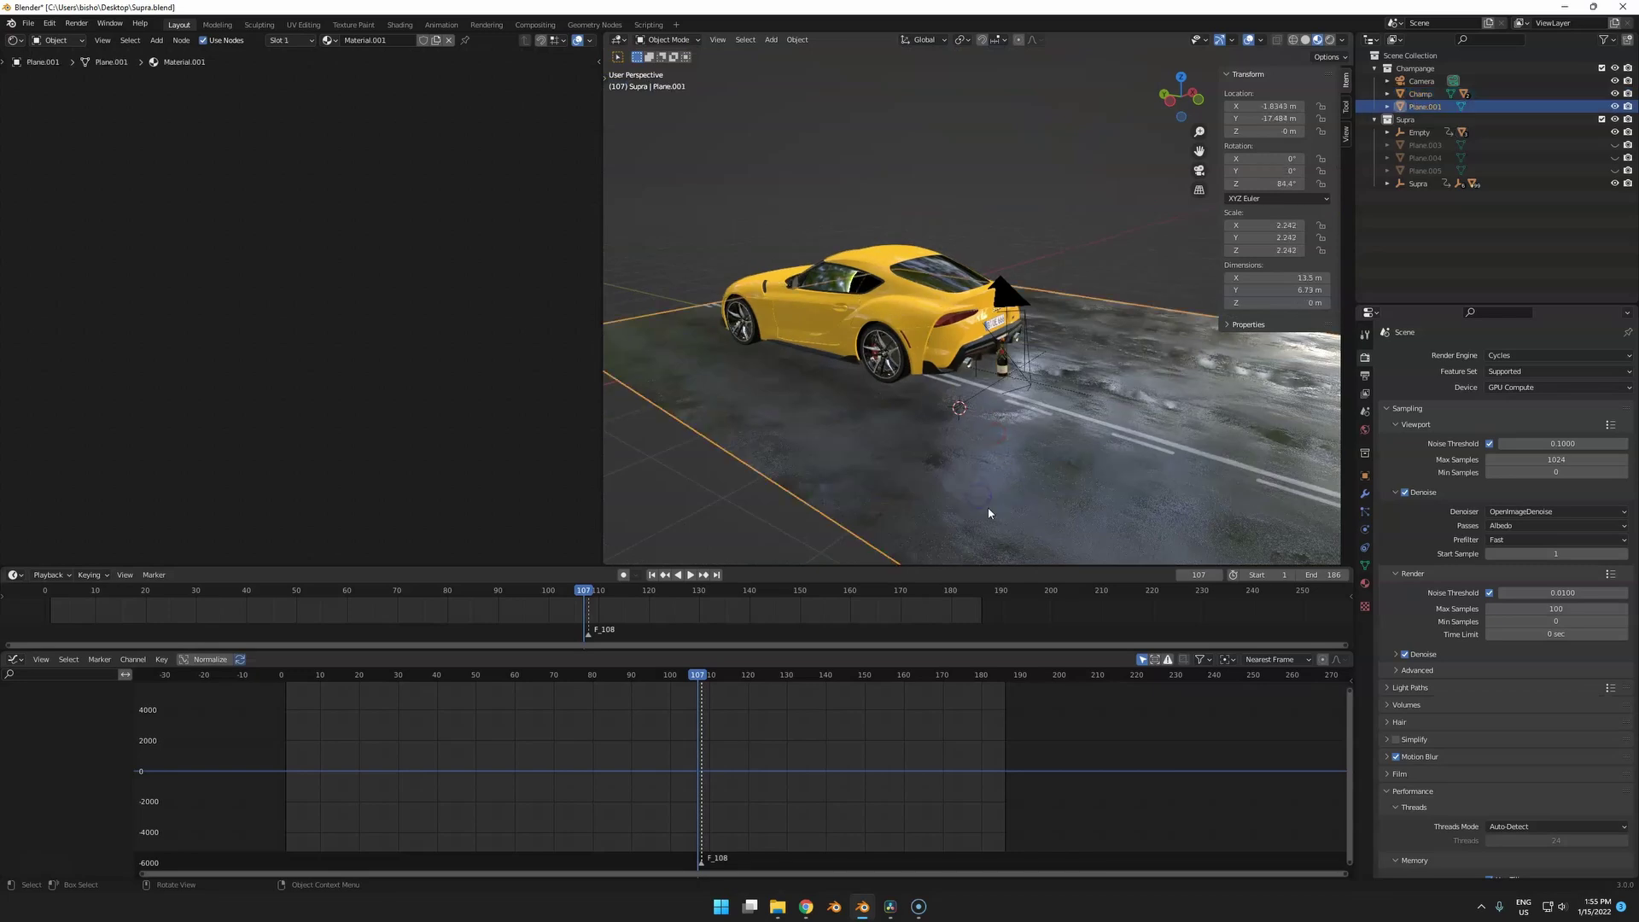
click(1366, 583)
middle_drag(859, 436, 367, 333)
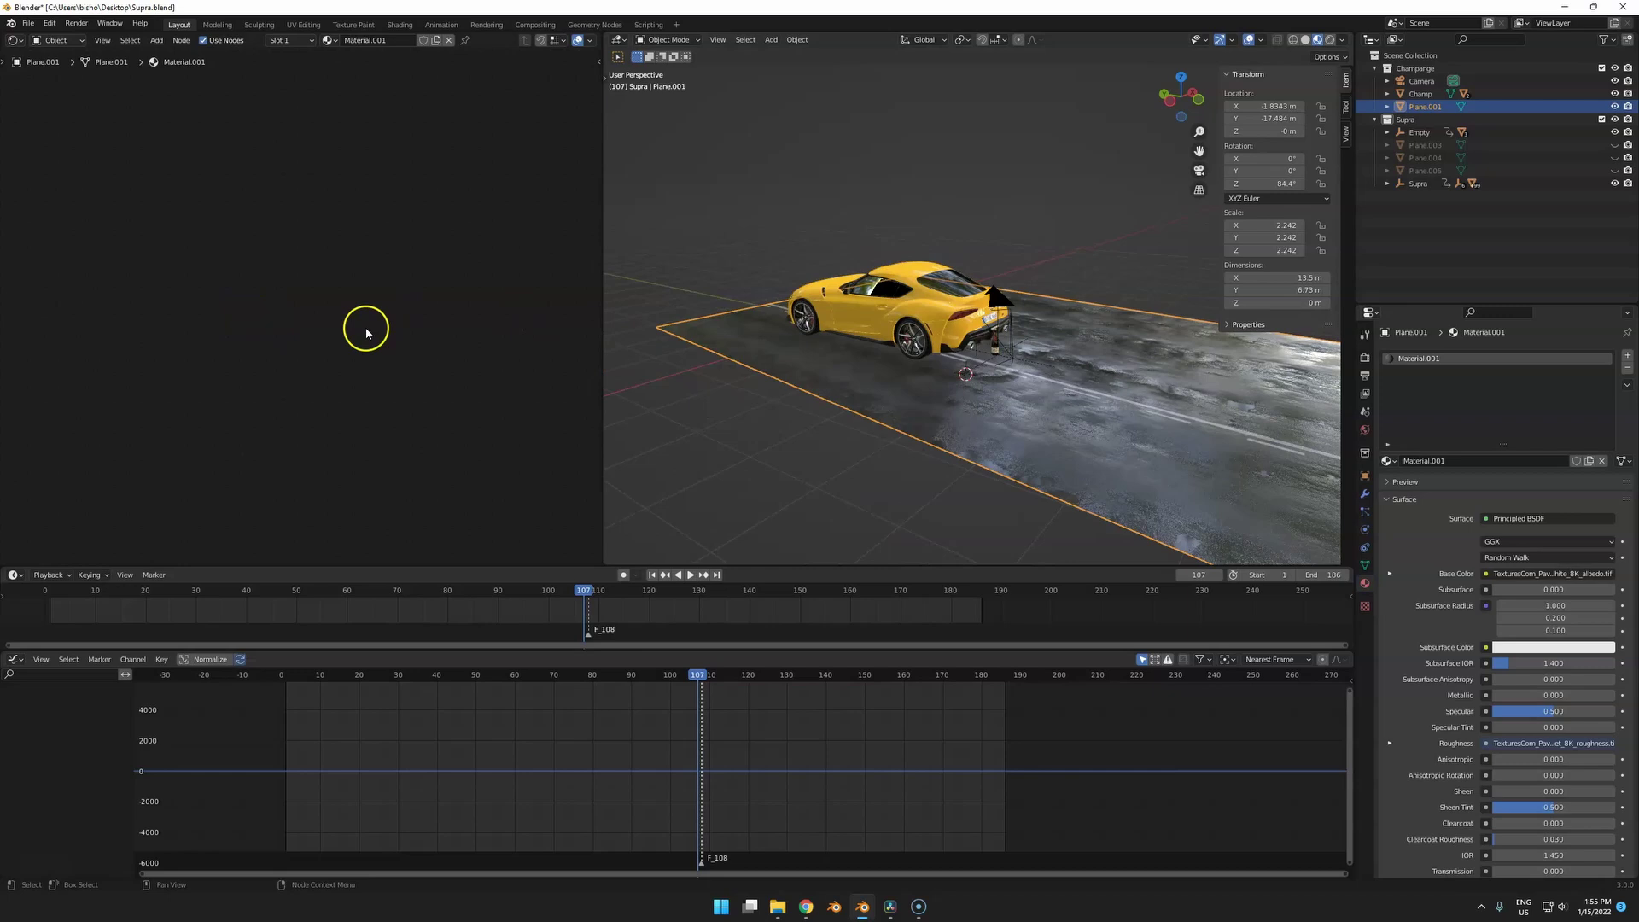
middle_drag(195, 324, 457, 315)
scroll(389, 382, up, 6)
middle_drag(306, 323, 426, 319)
scroll(447, 321, up, 3)
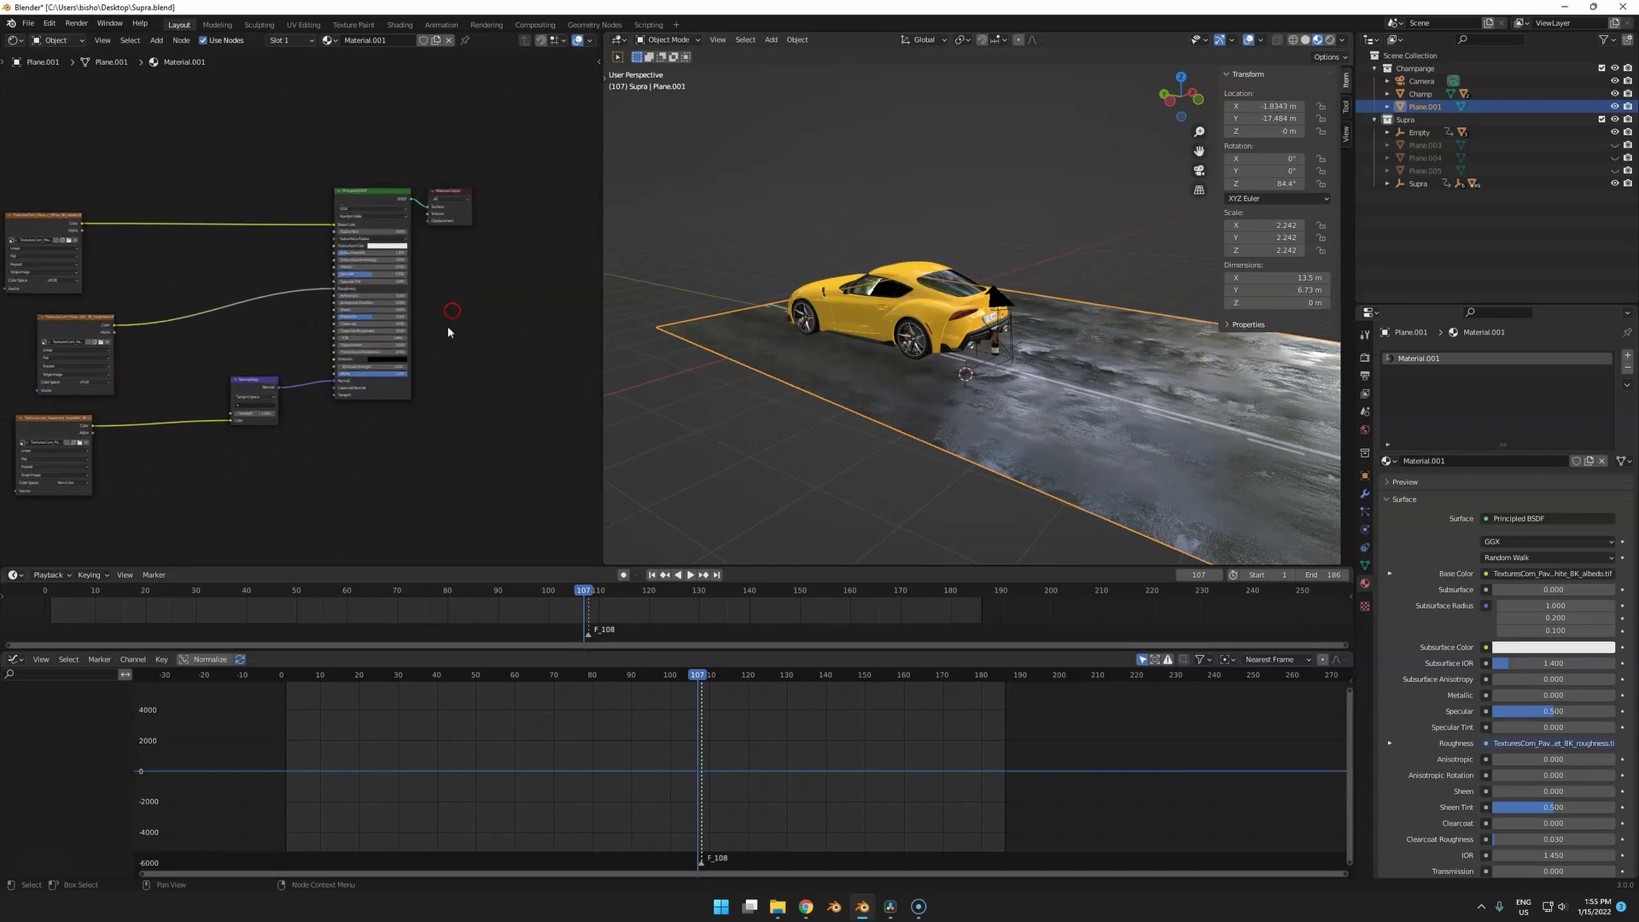
middle_drag(89, 277, 244, 268)
scroll(245, 269, up, 3)
Maximize the Shader Editor and line up the roughness texture node with the albedo and normal texture nodes.
key(ctrl+space)
scroll(719, 347, up, 6)
middle_drag(719, 347, 629, 307)
scroll(628, 310, down, 4)
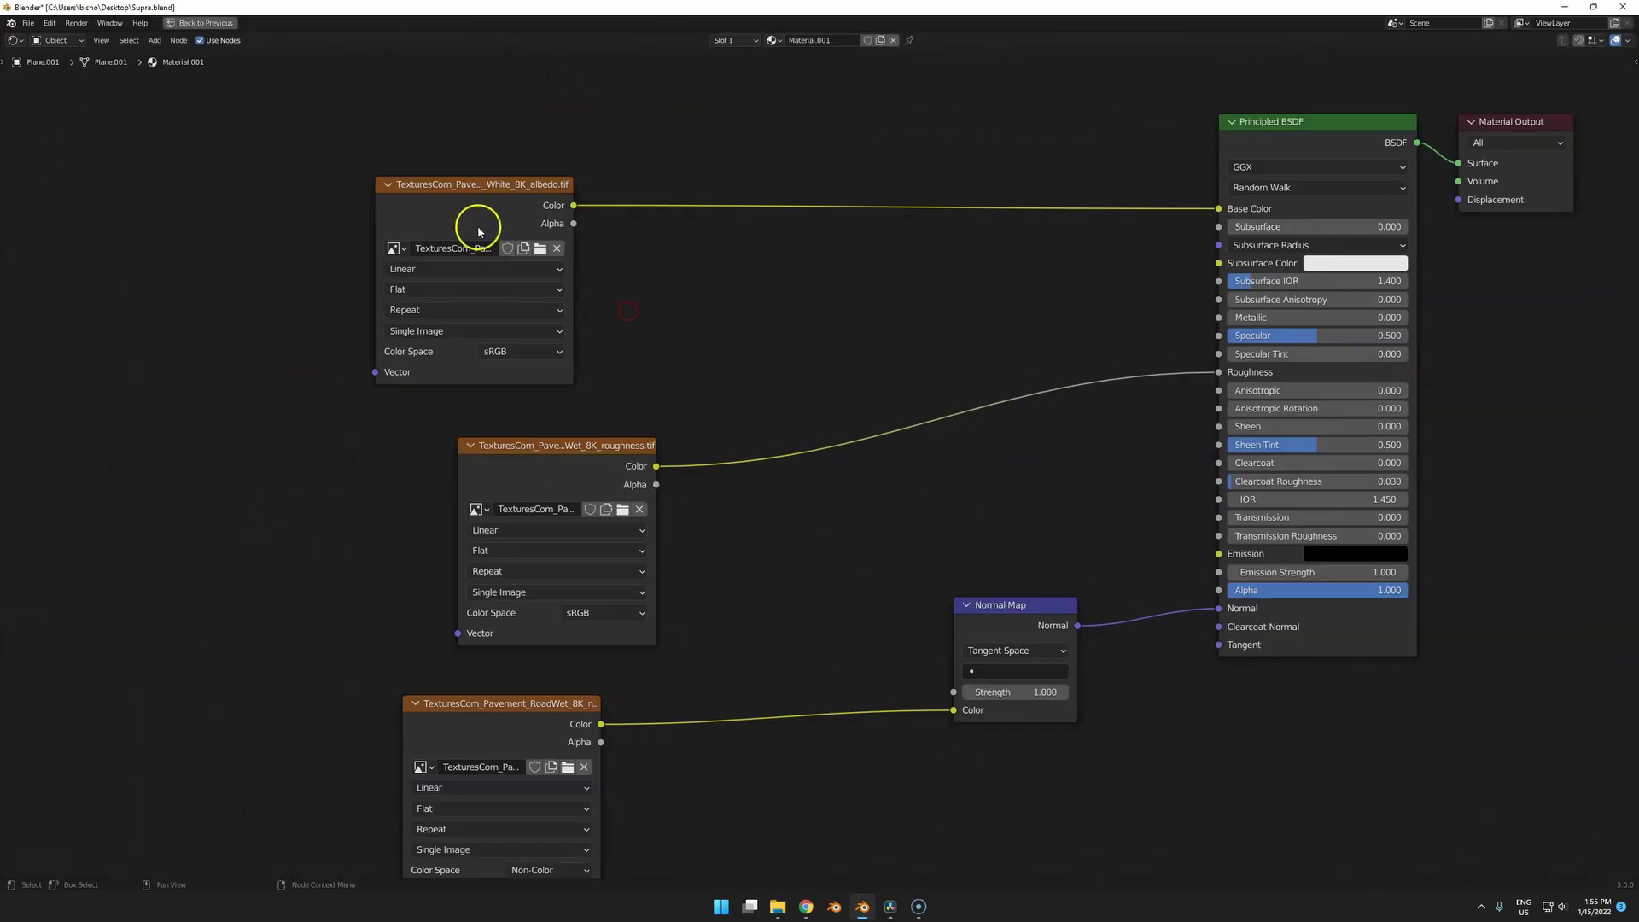
click(478, 227)
click(561, 470)
click(468, 701)
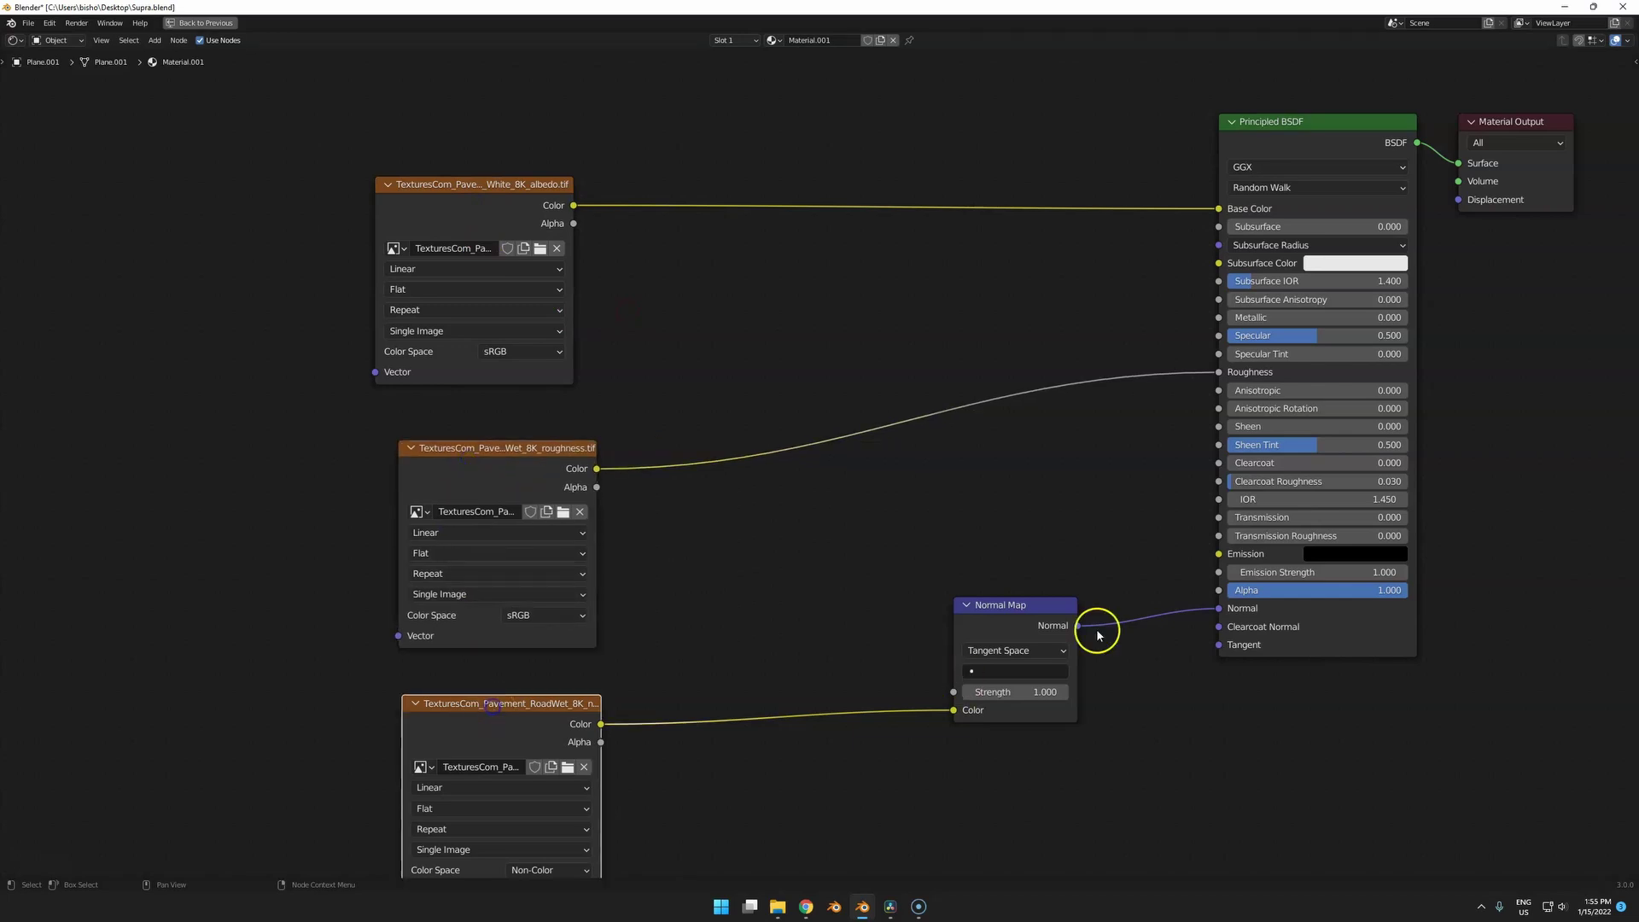
click(1063, 634)
Restore the full editor layout and deselect all objects in the scene.
key(ctrl+space)
middle_drag(820, 350, 944, 376)
key(a)
key(a)
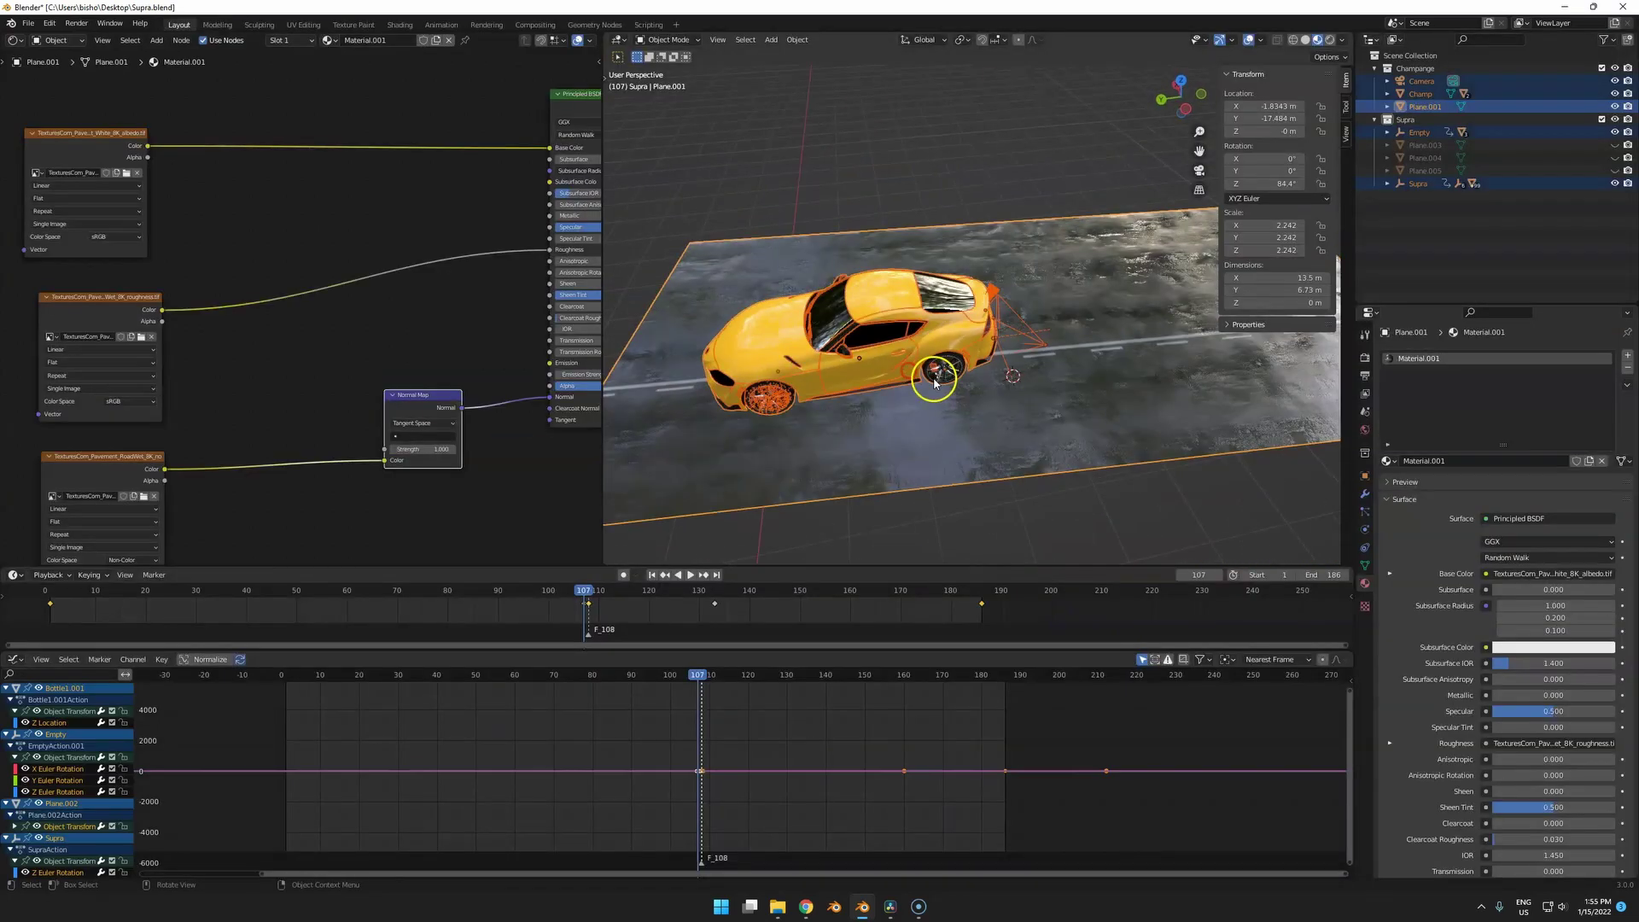
middle_drag(1054, 343, 1020, 442)
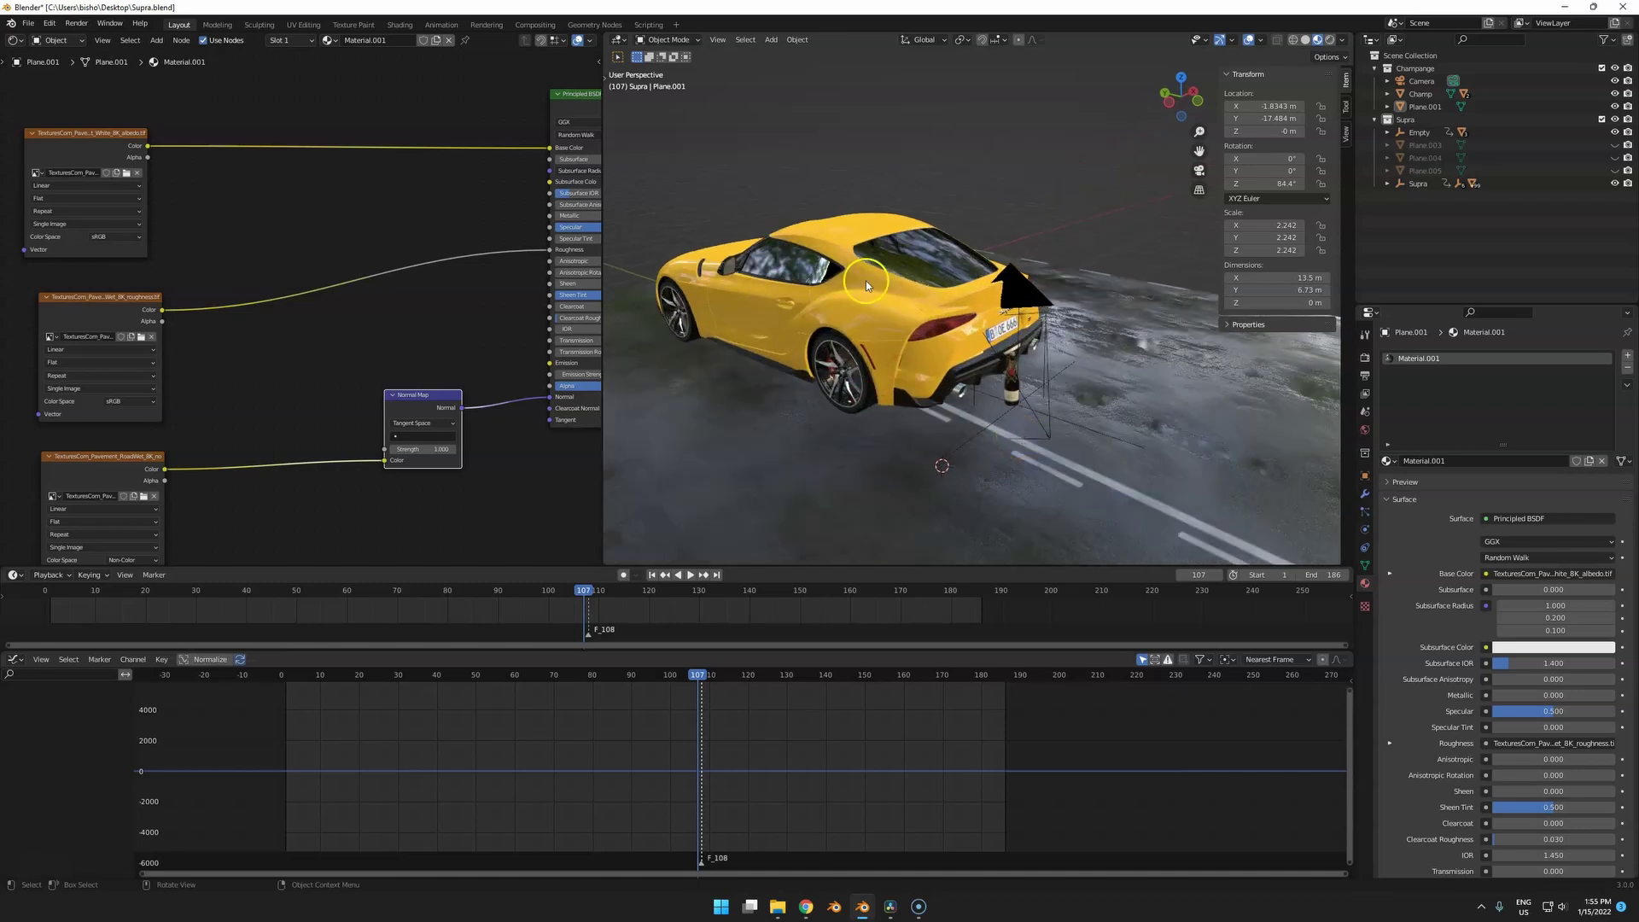
Go to frame 46, select the Supra parent object and fit its Z Euler Rotation curve in the Graph Editor.
drag(707, 683, 461, 677)
middle_drag(814, 291, 1098, 267)
click(1451, 186)
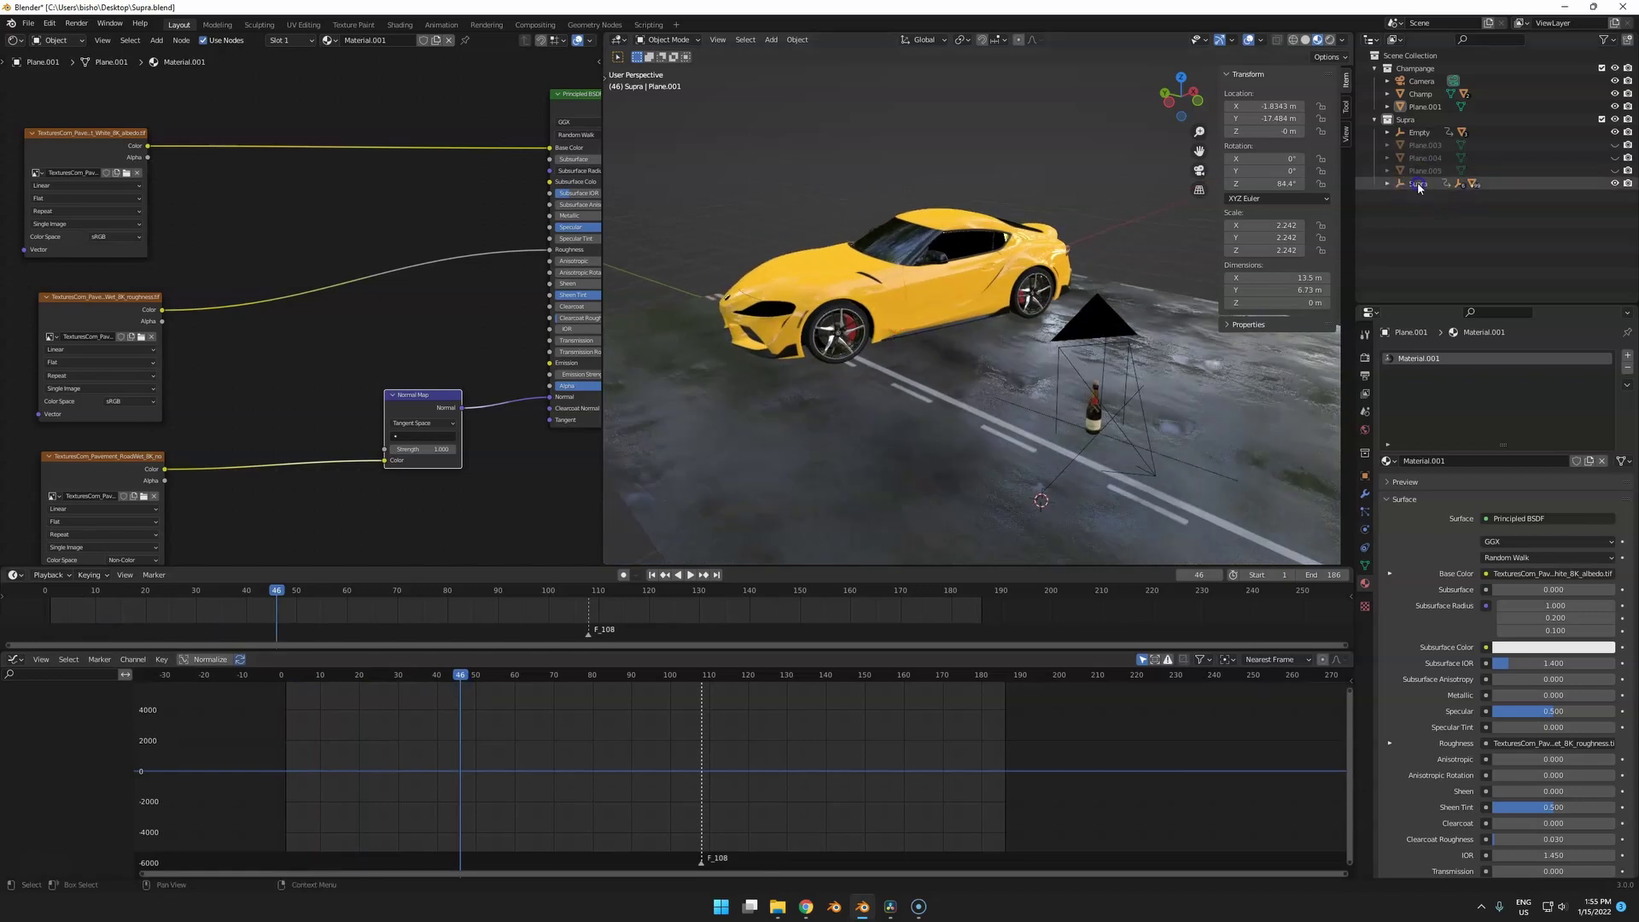
middle_drag(824, 331, 756, 354)
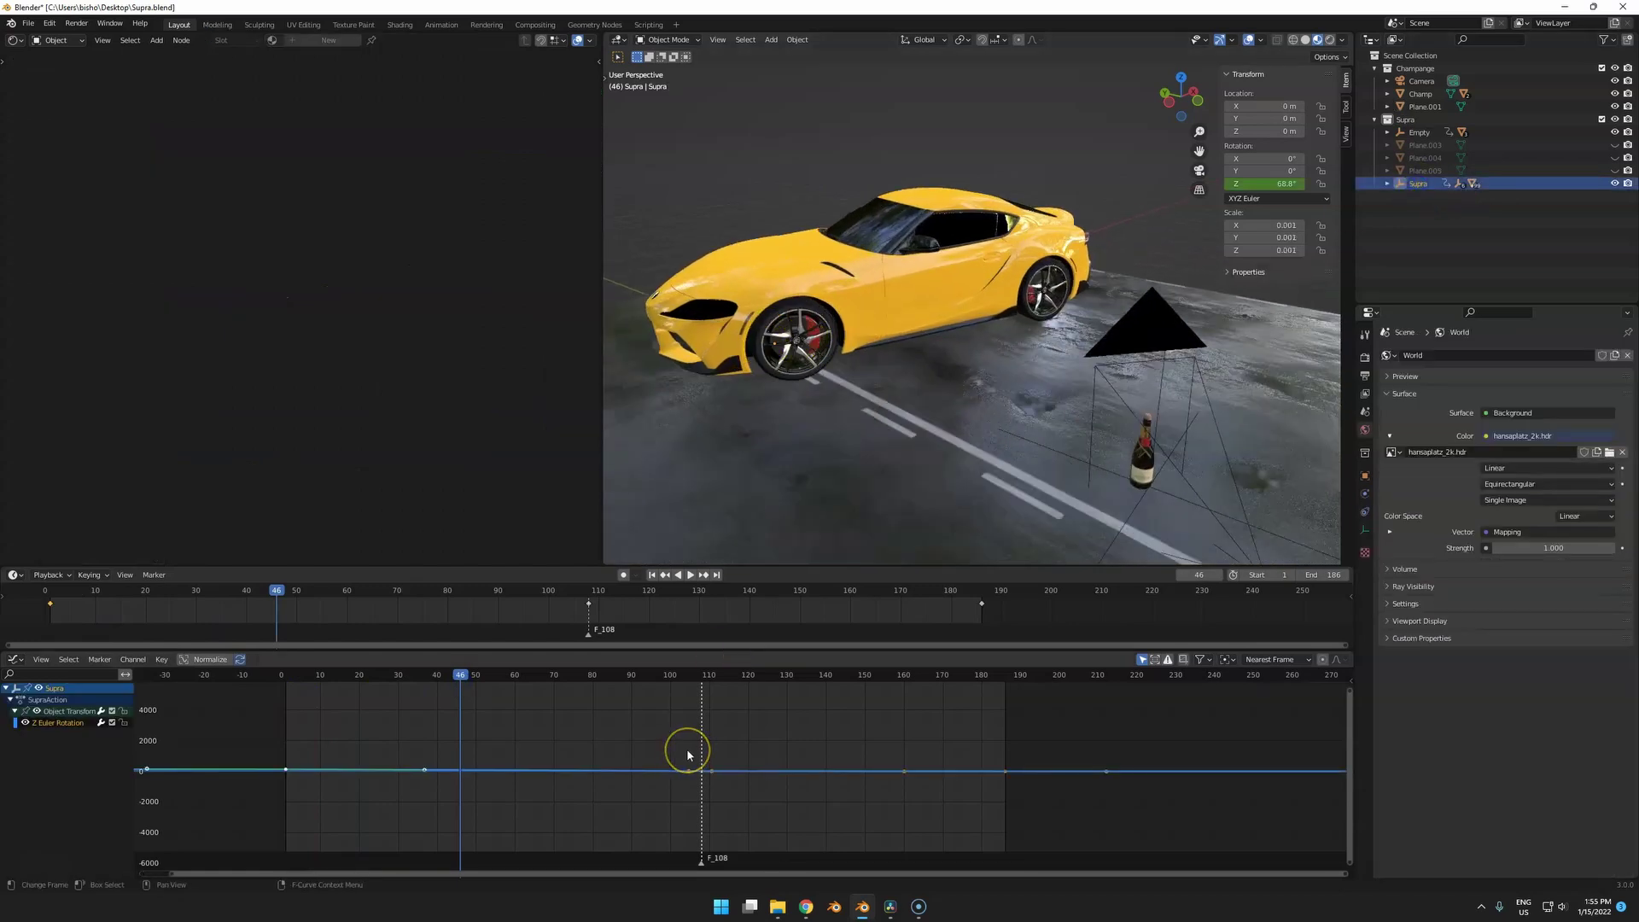
key(Home)
scroll(652, 763, down, 2)
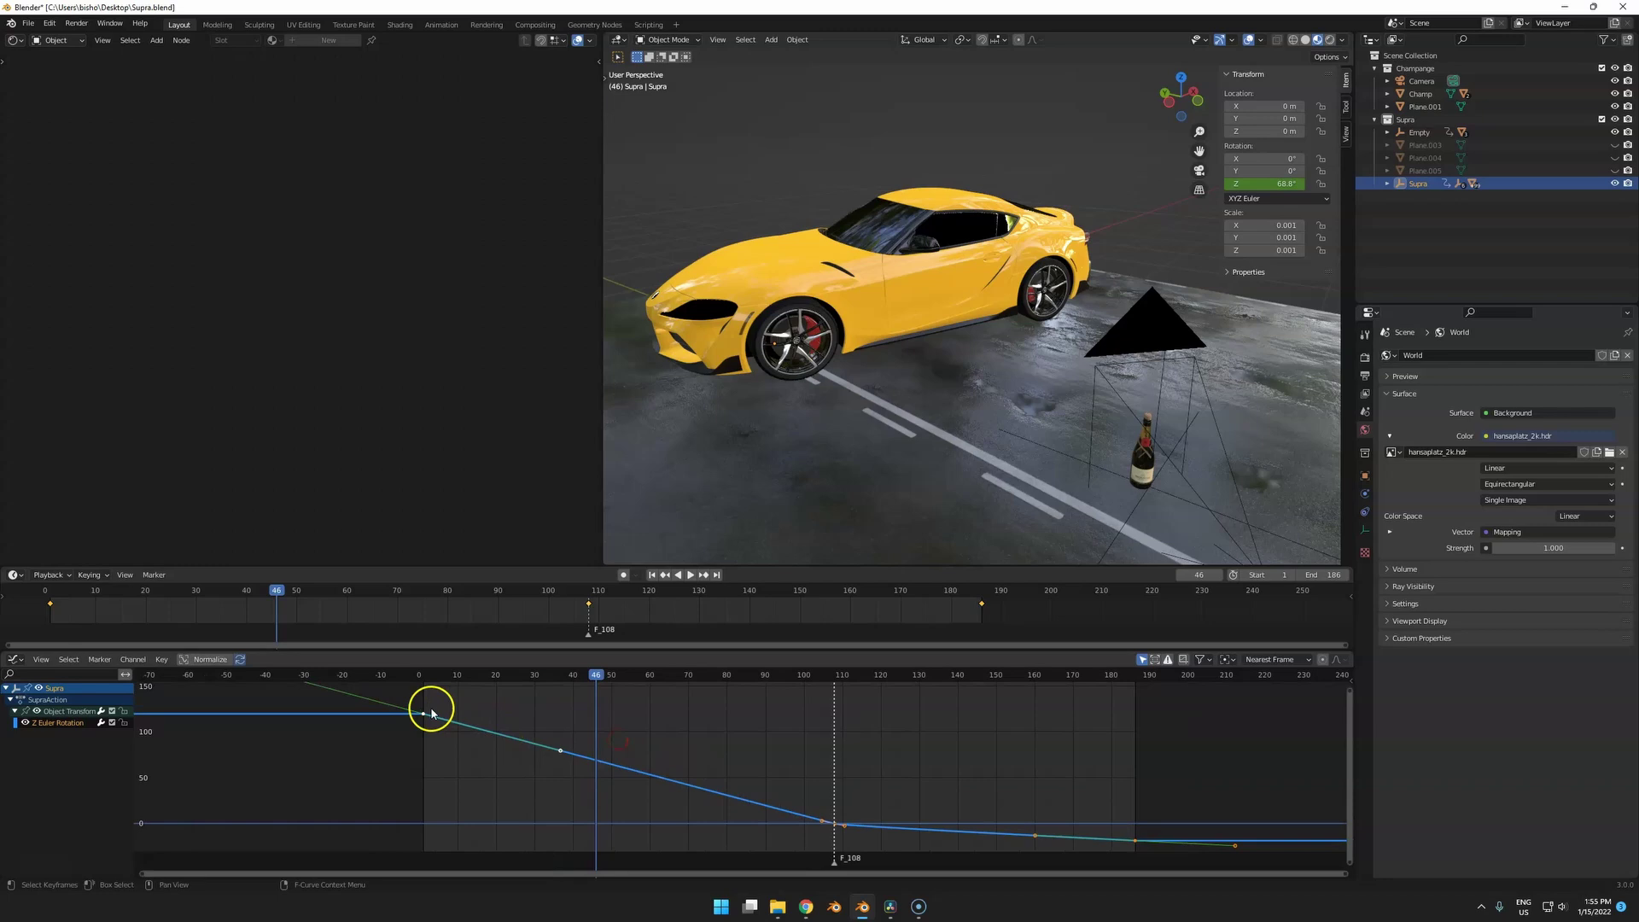
Try to rotate the whole Supra about the global Z axis at frame 47.
middle_drag(800, 271, 942, 316)
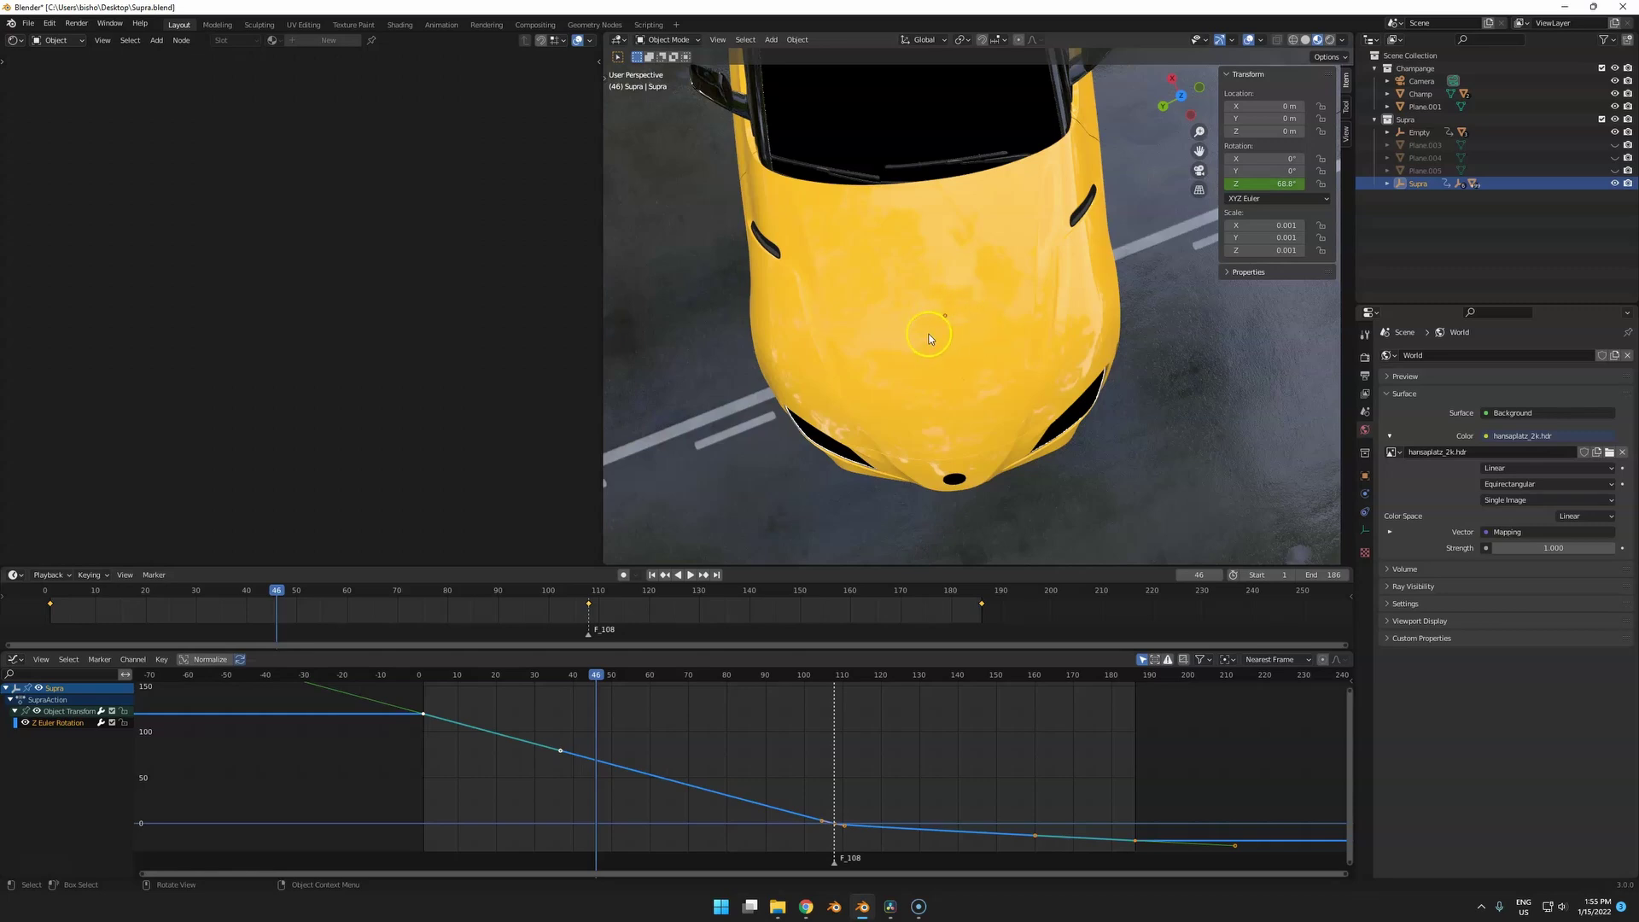
middle_drag(949, 326, 864, 264)
mouse_move(596, 675)
mouse_down()
mouse_move(714, 674)
mouse_move(600, 674)
mouse_up()
scroll(982, 363, down, 2)
shift+middle_drag(998, 354, 933, 375)
key(r)
key(z)
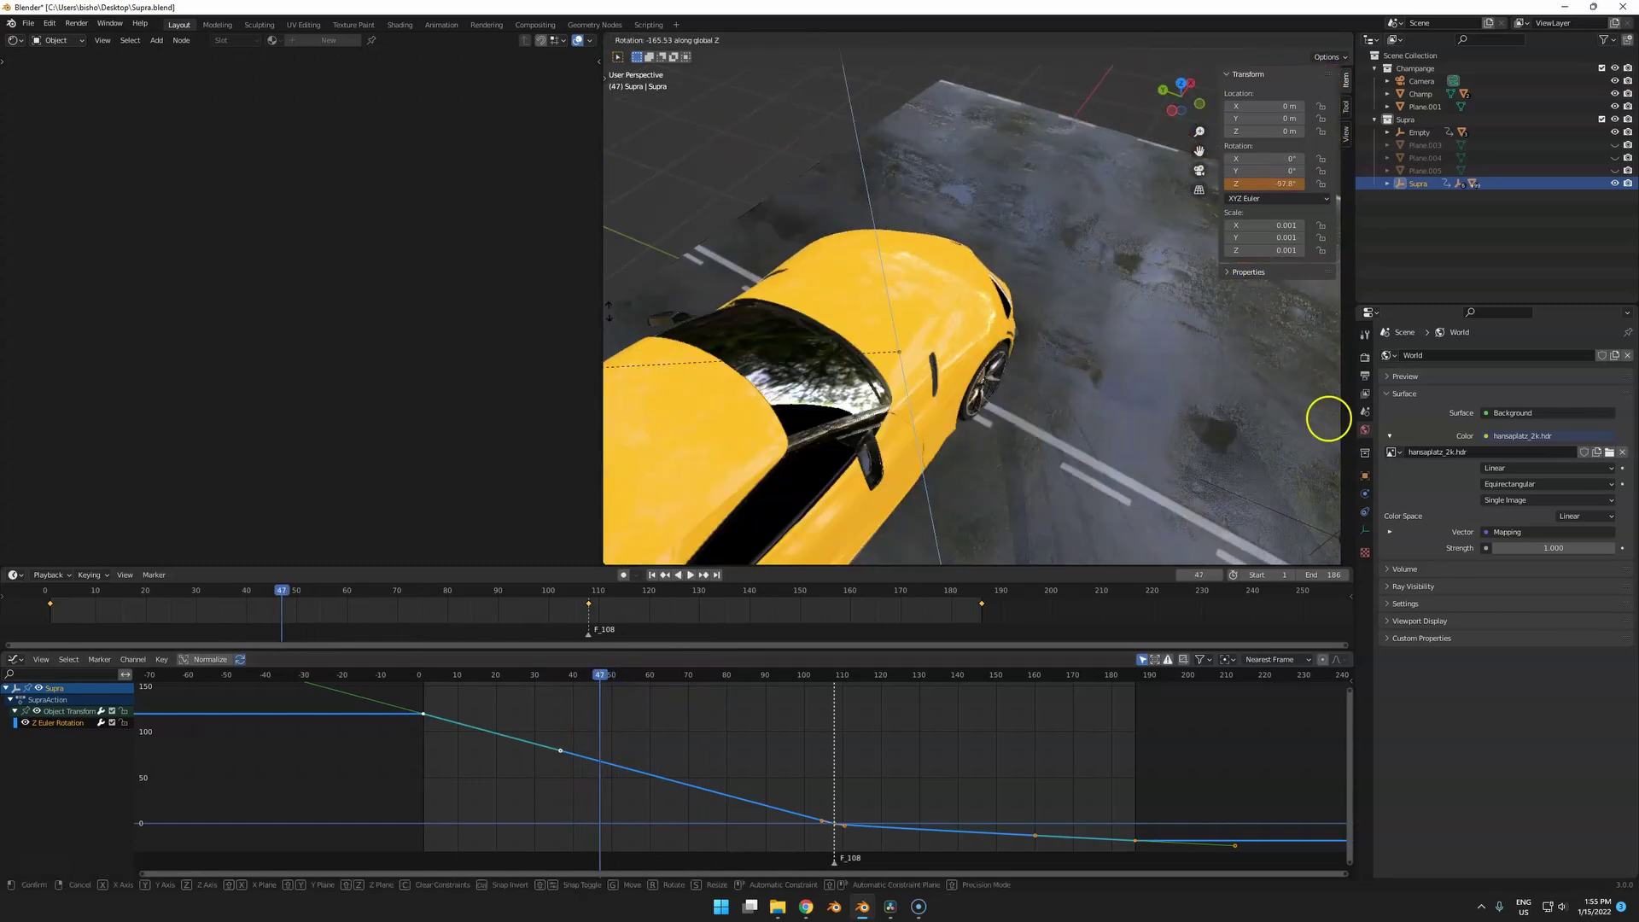
key(Escape)
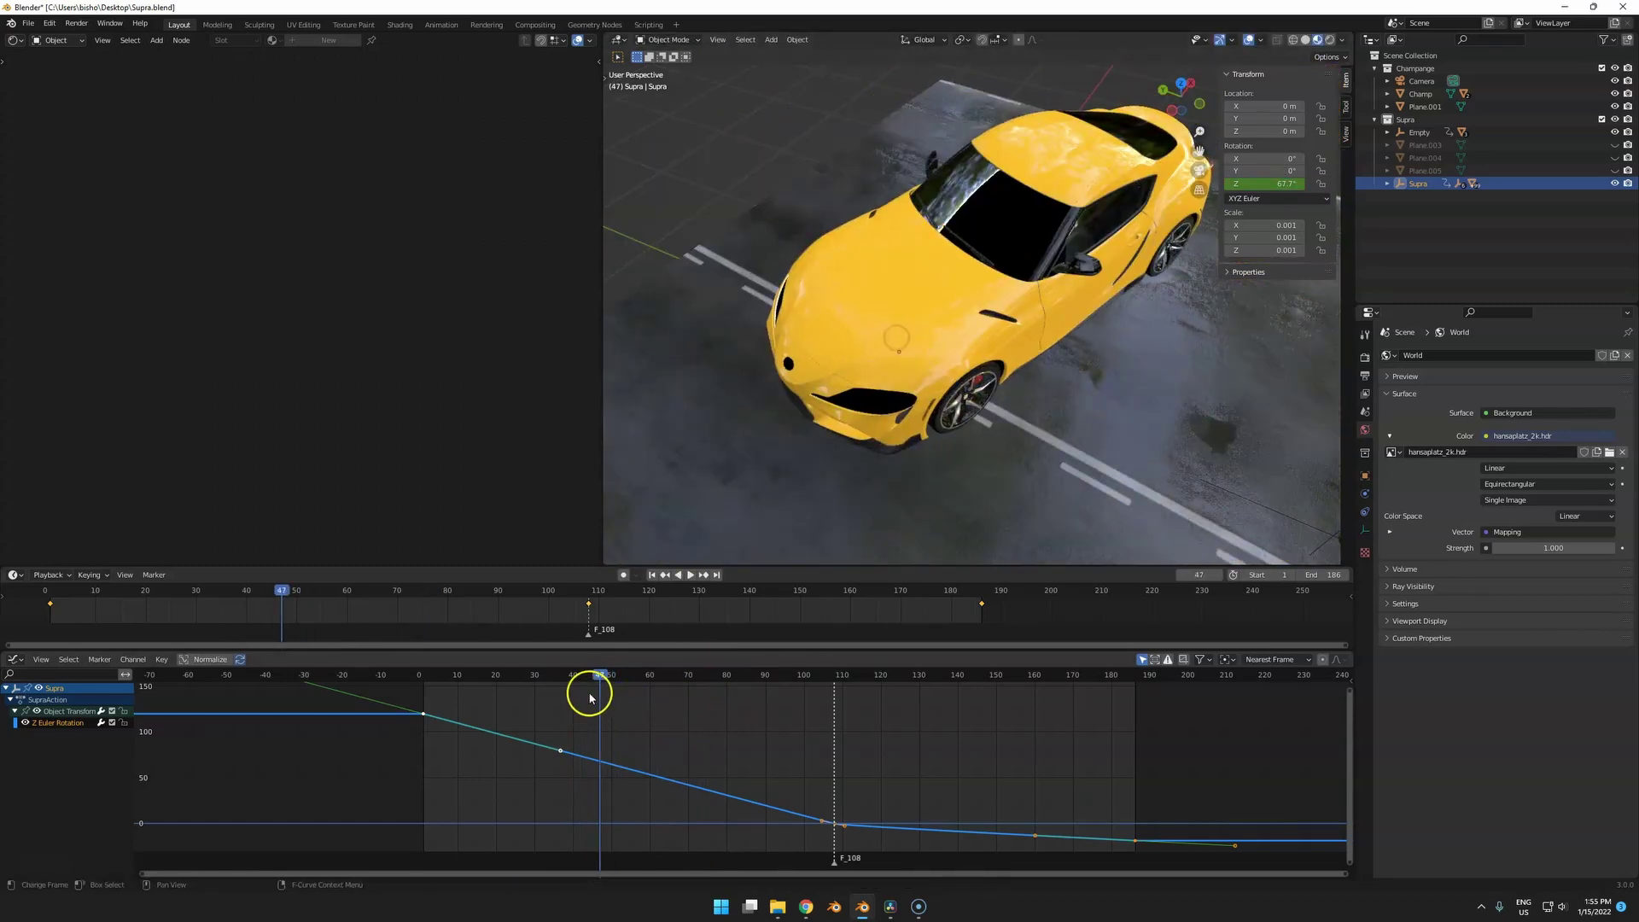
Select the car's rear tyre object and centre the viewport on it.
middle_drag(1349, 364, 975, 401)
click(976, 401)
middle_drag(968, 345, 1024, 254)
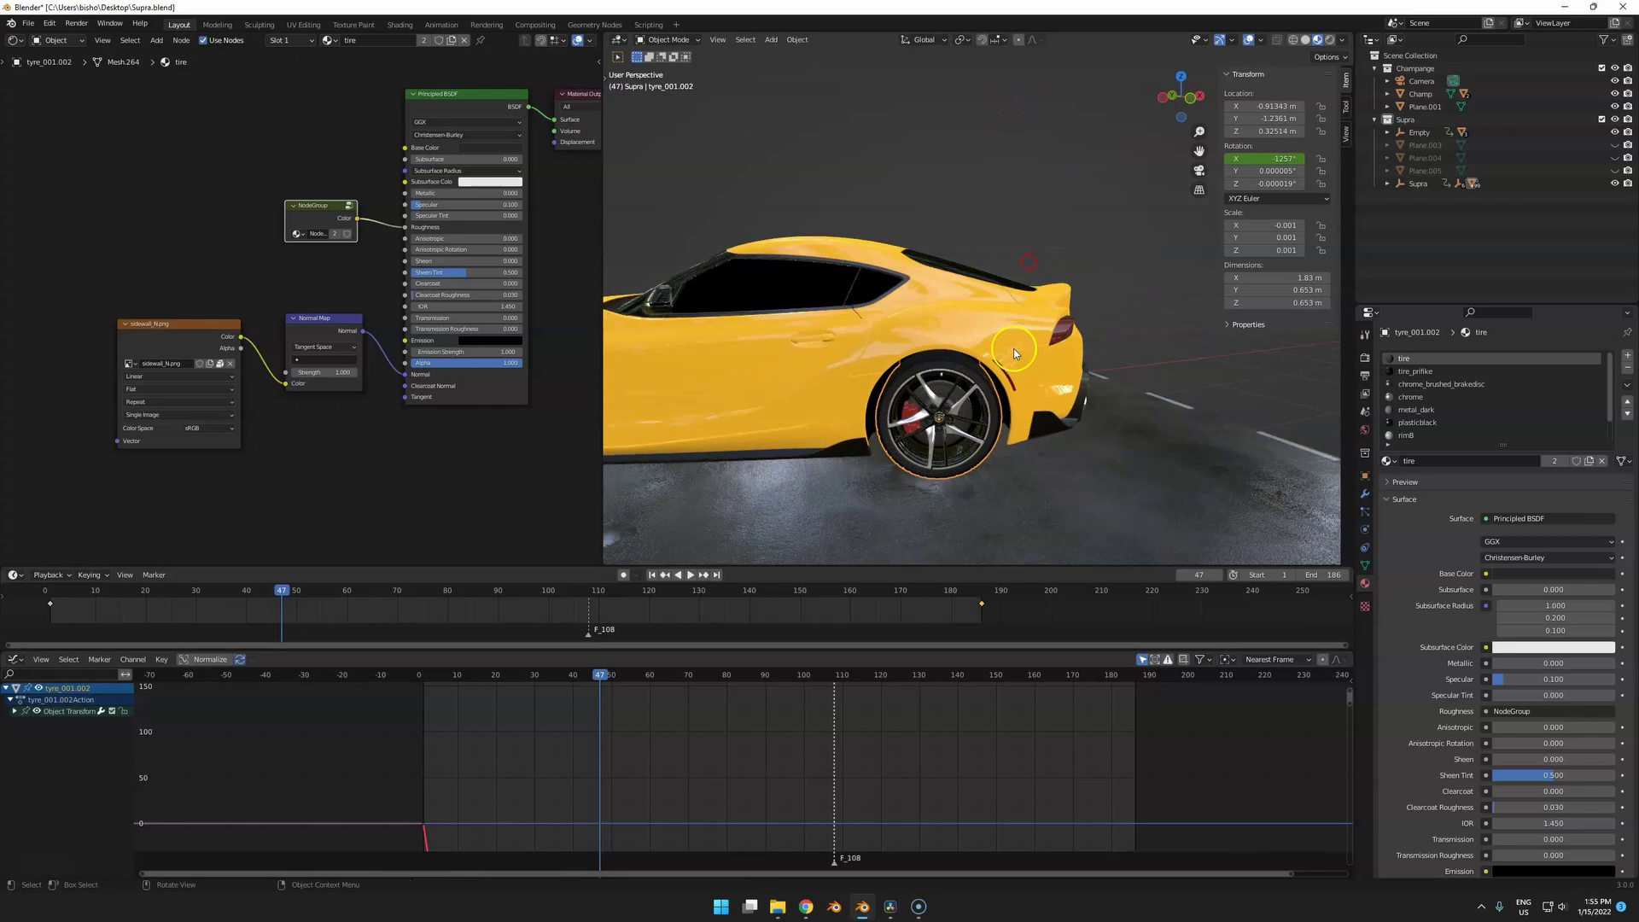
key(KP_Decimal)
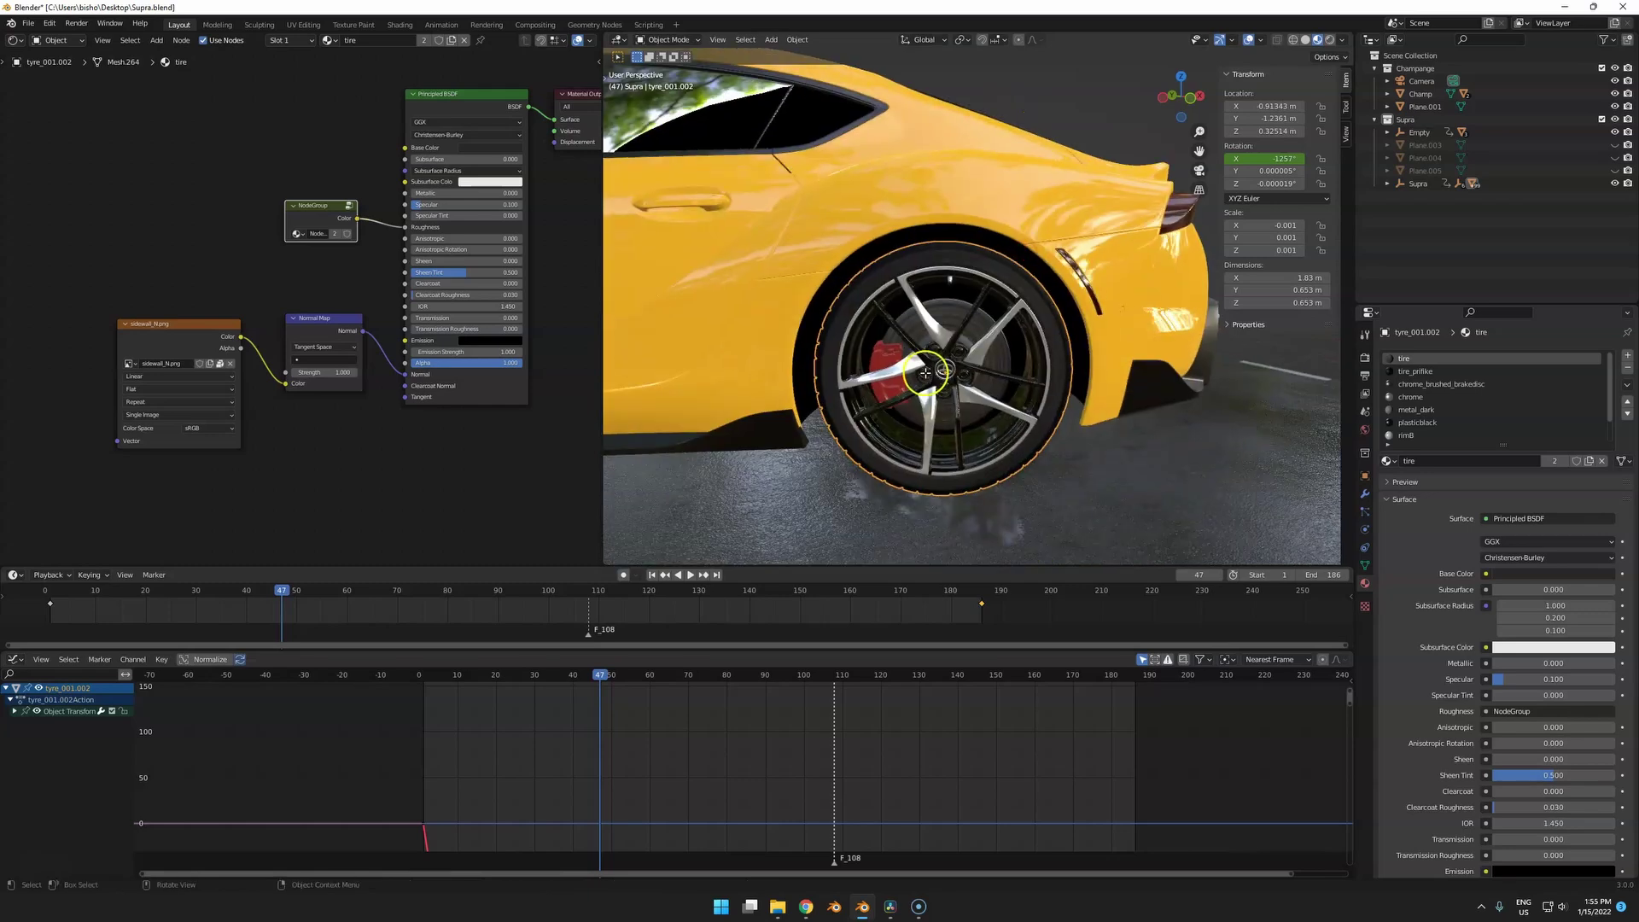
Try to snap the 3D cursor to the tyre's selected geometry in Edit Mode and set the object's origin.
key(Tab)
scroll(977, 304, up, 4)
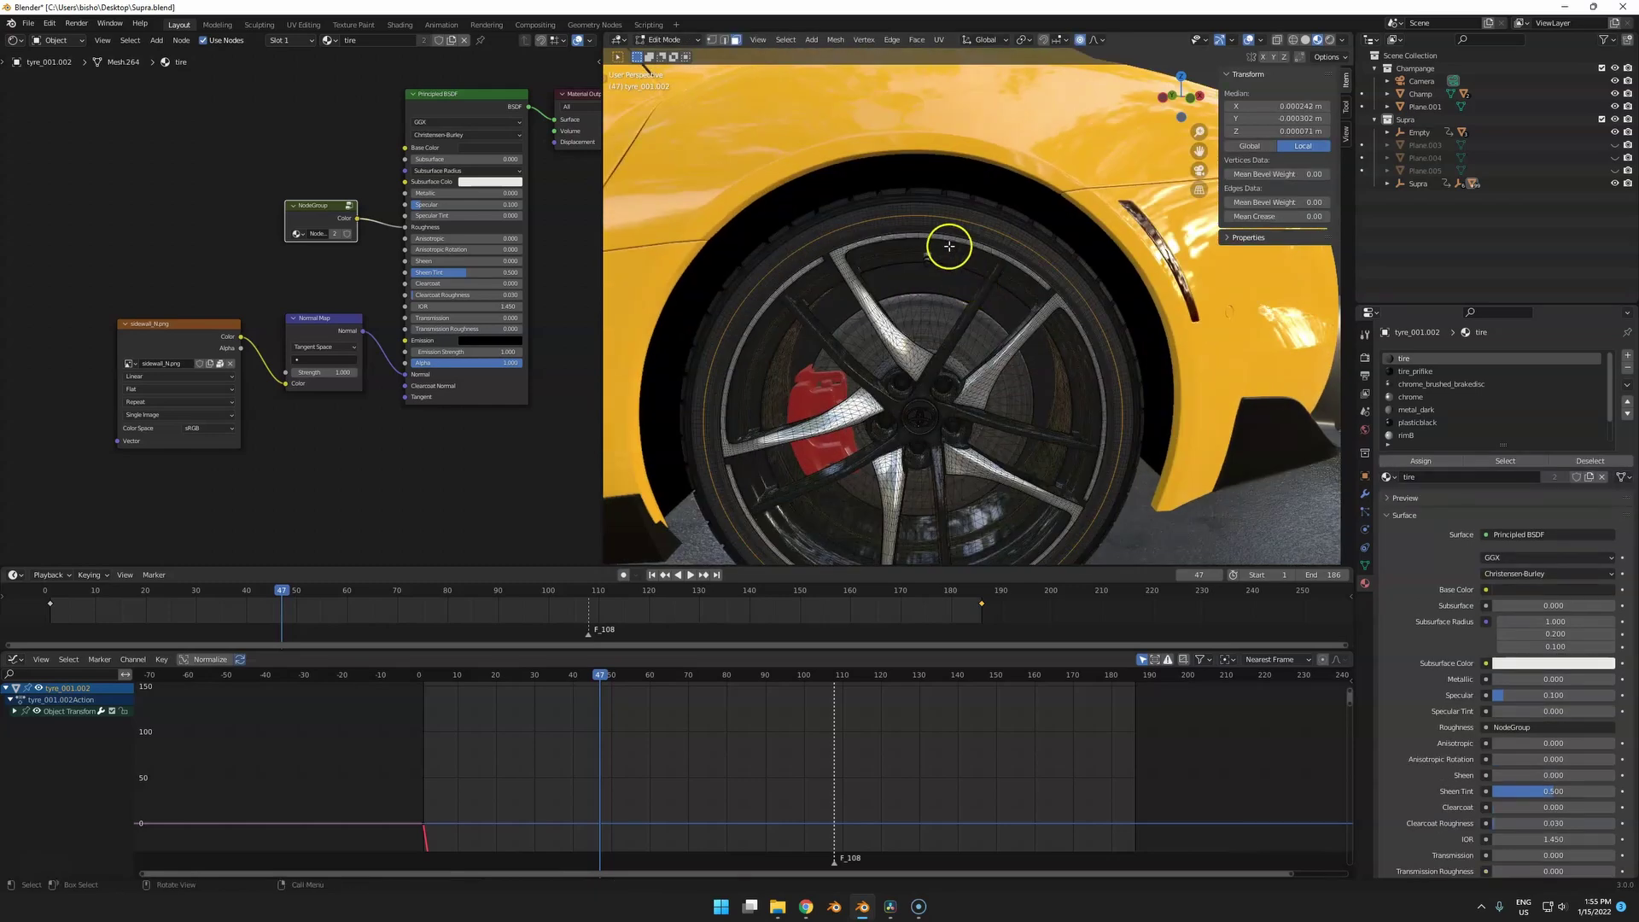
key(shift+s)
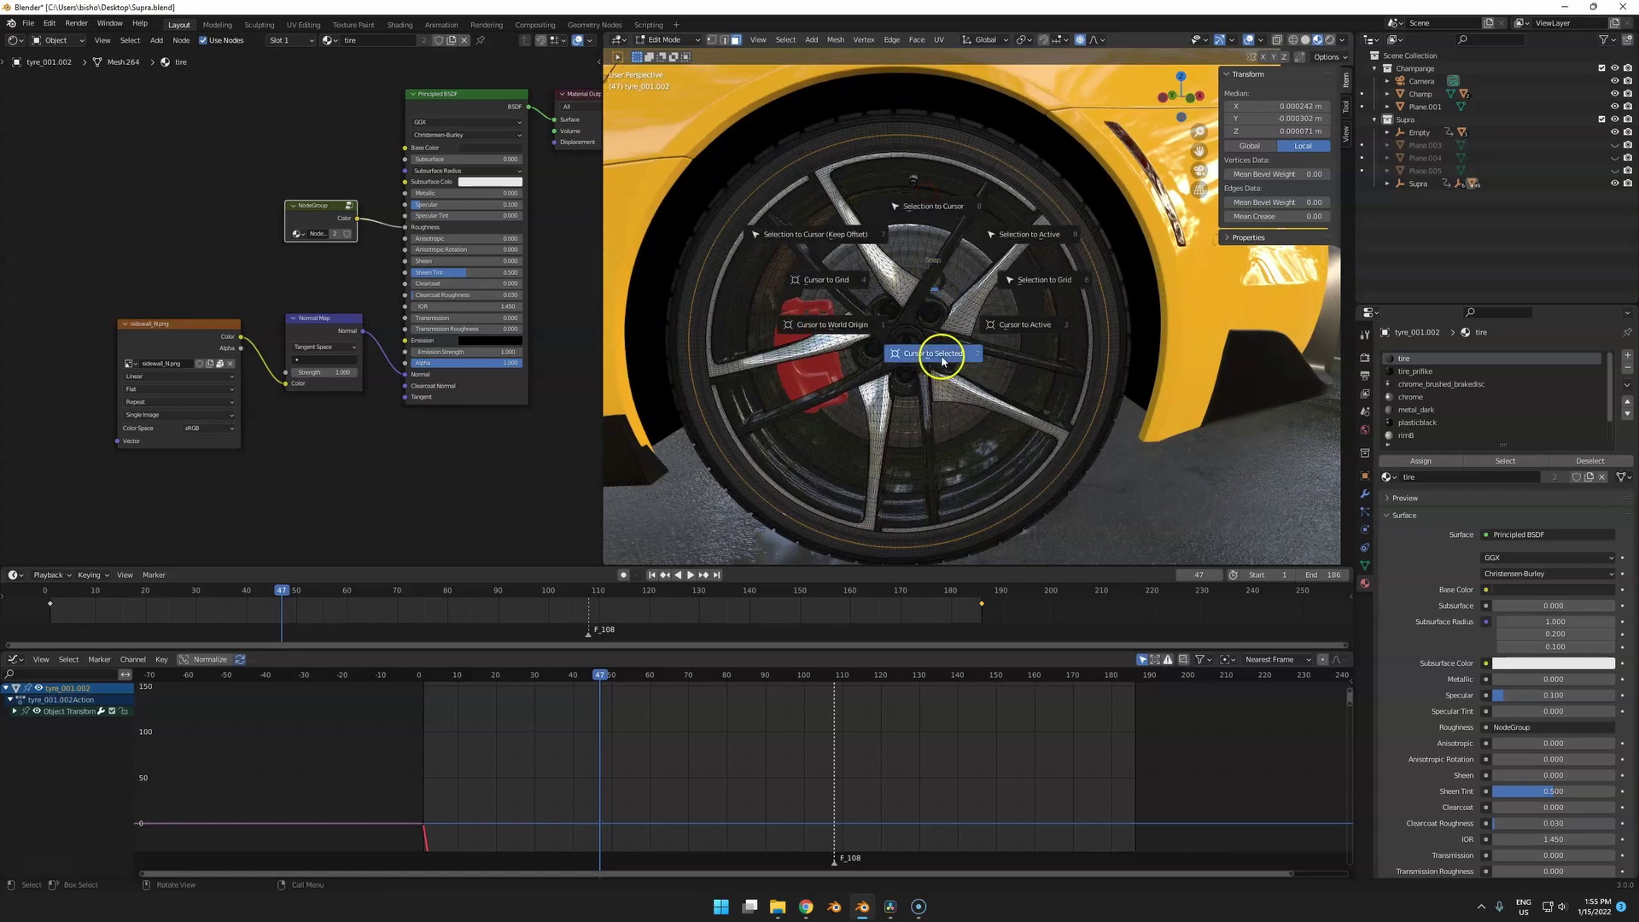
click(942, 357)
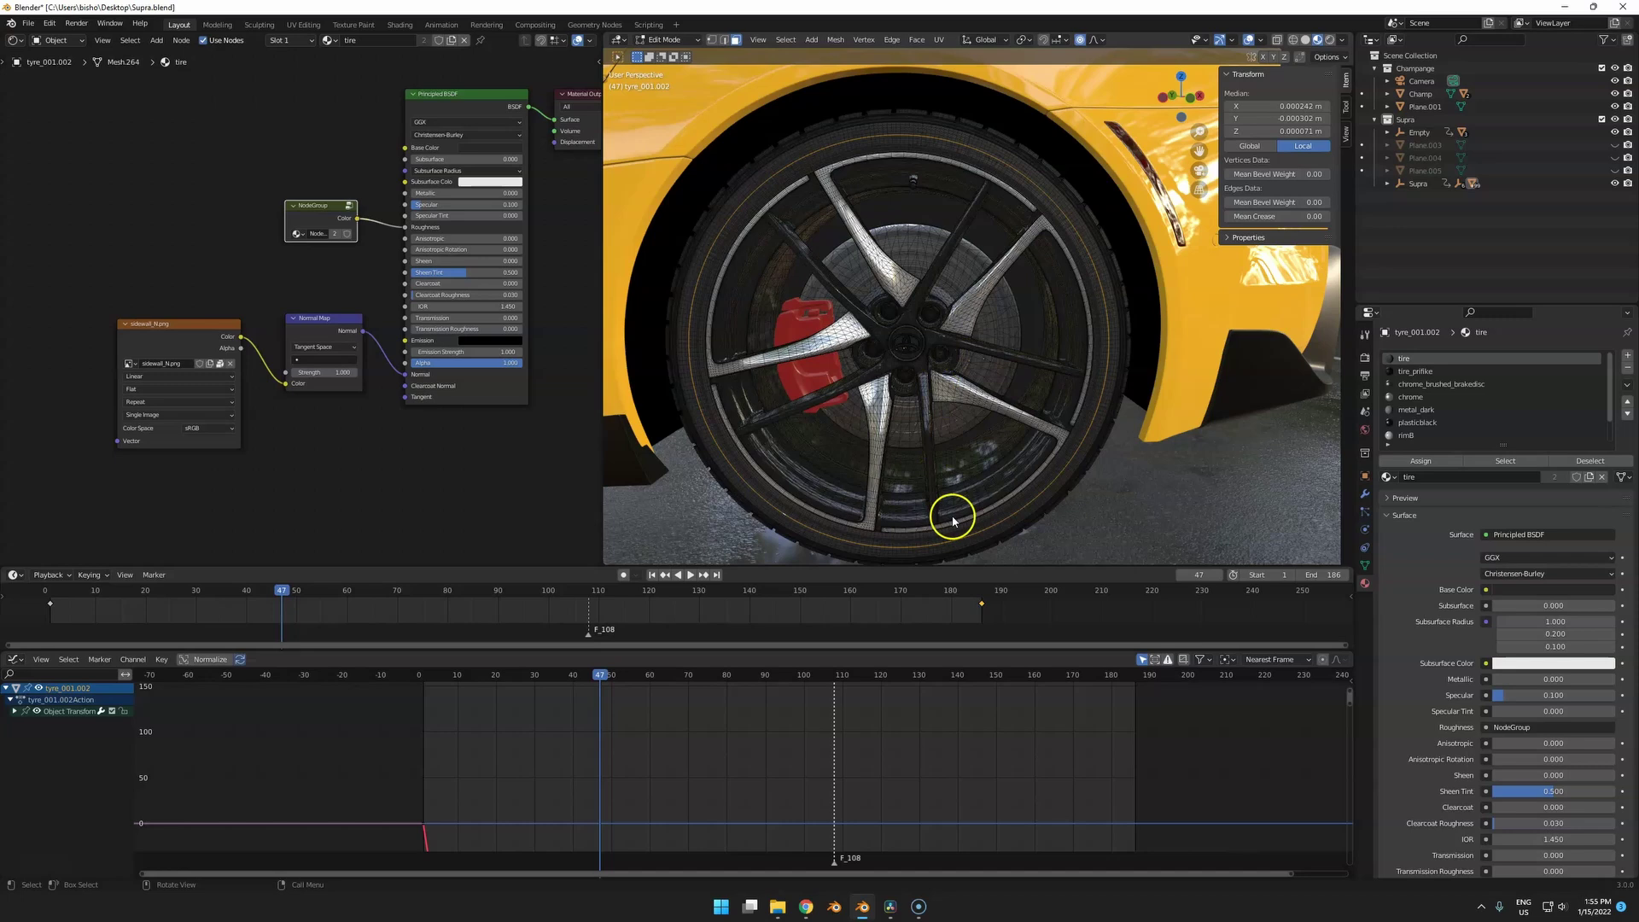
key(Tab)
right_click(854, 328)
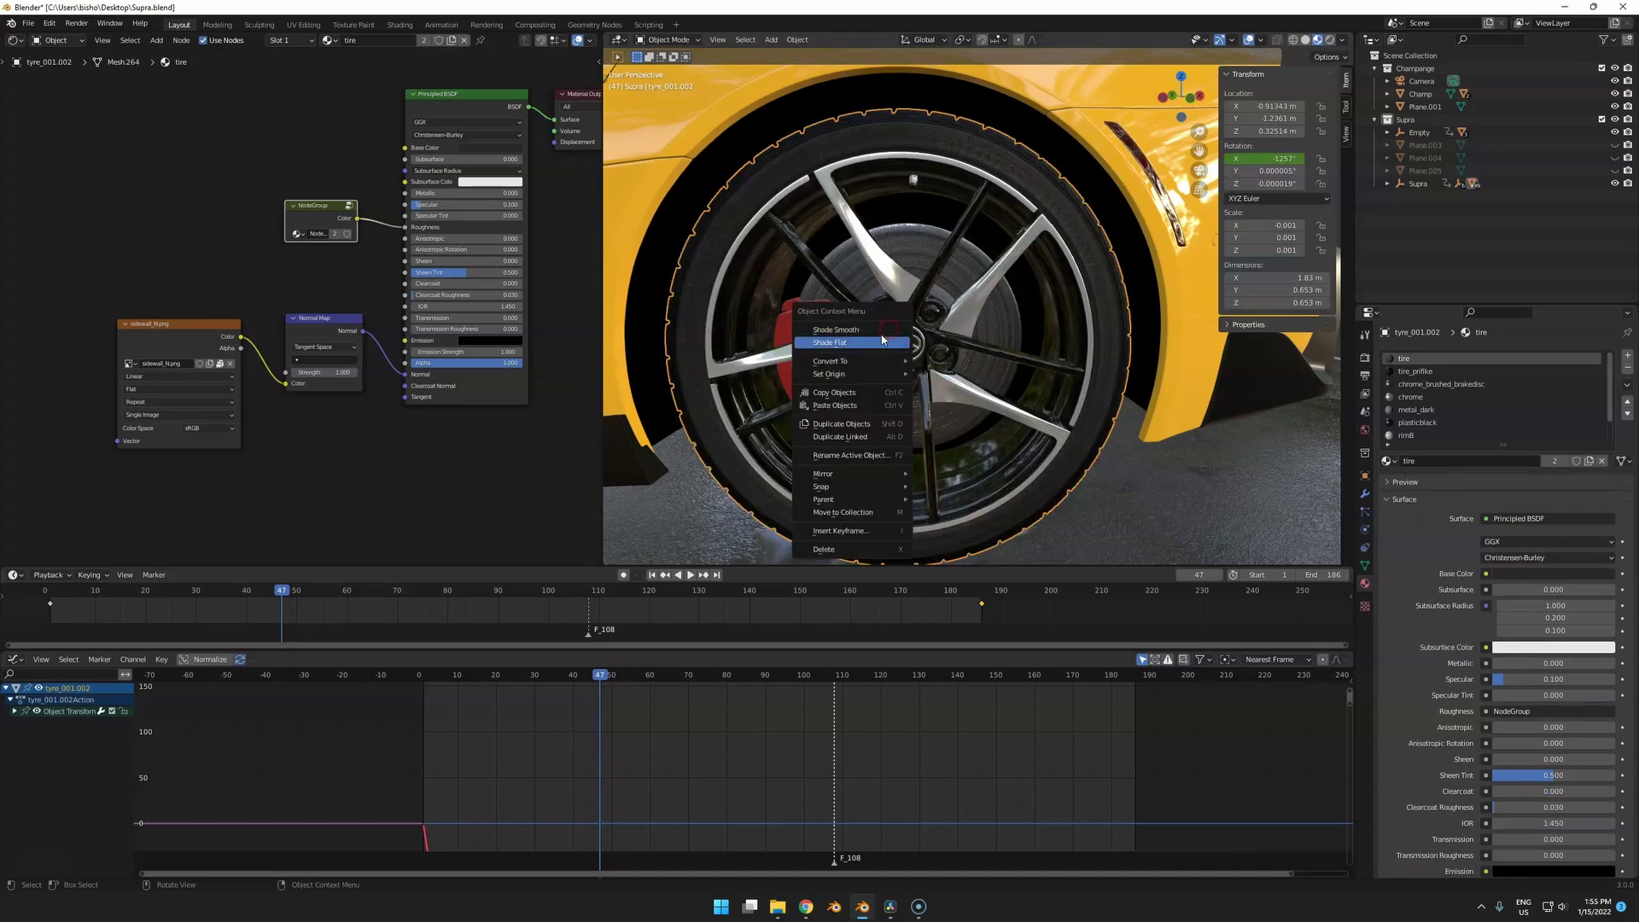
mouse_move(846, 374)
click(998, 401)
Try to rotate the rear tyre about its local axes.
scroll(988, 346, down, 5)
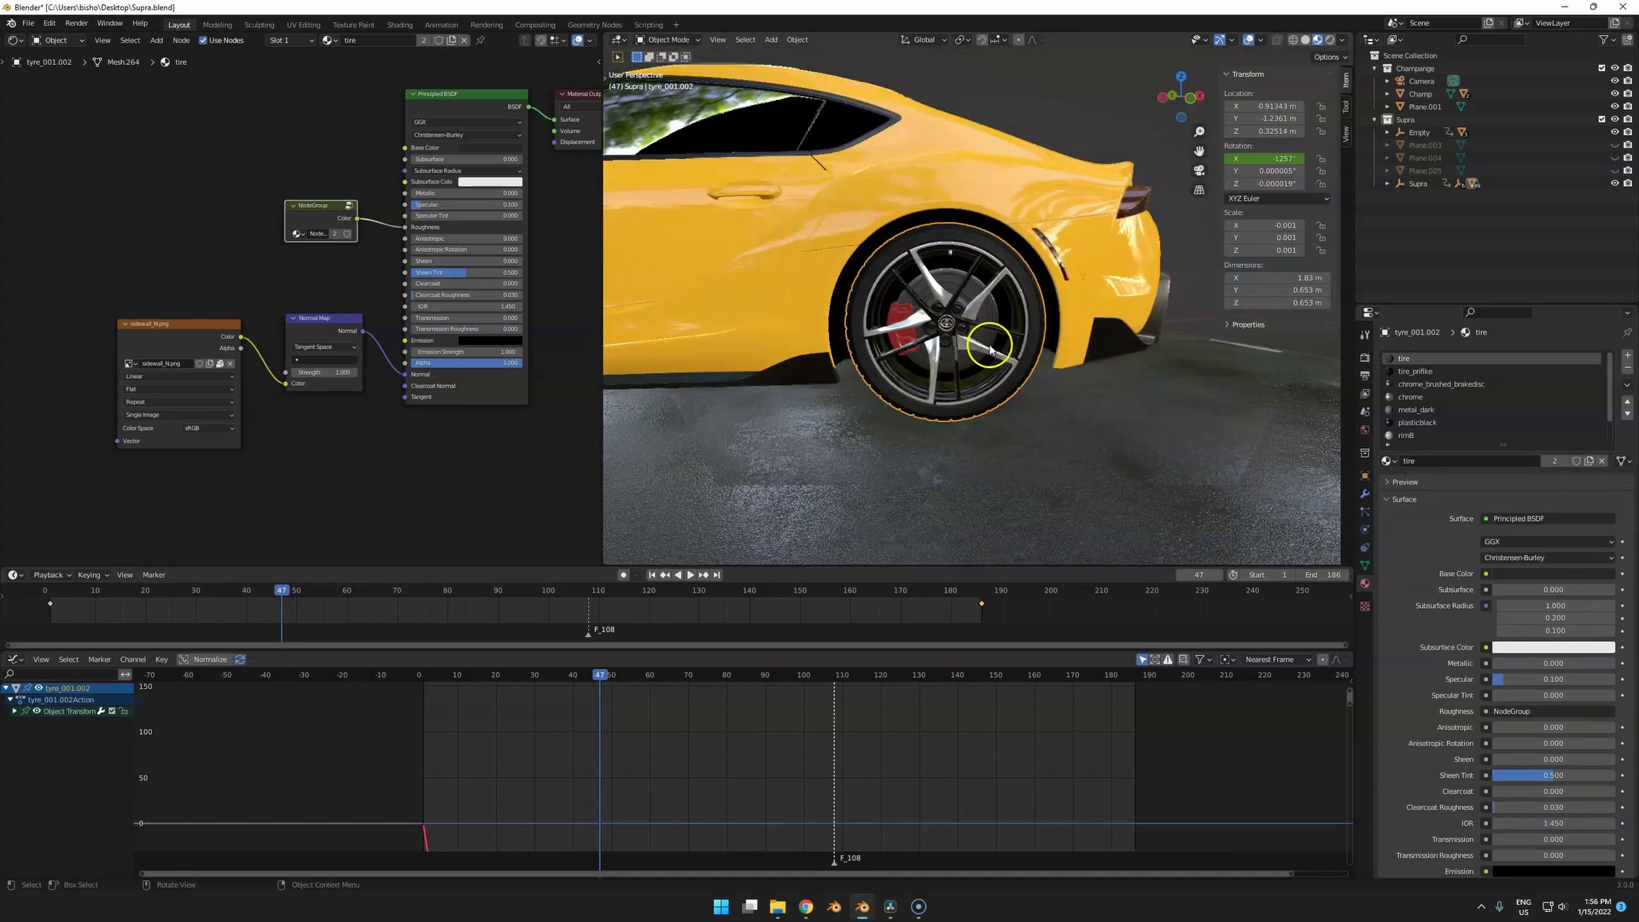
scroll(1047, 317, up, 2)
key(r)
key(x)
key(x)
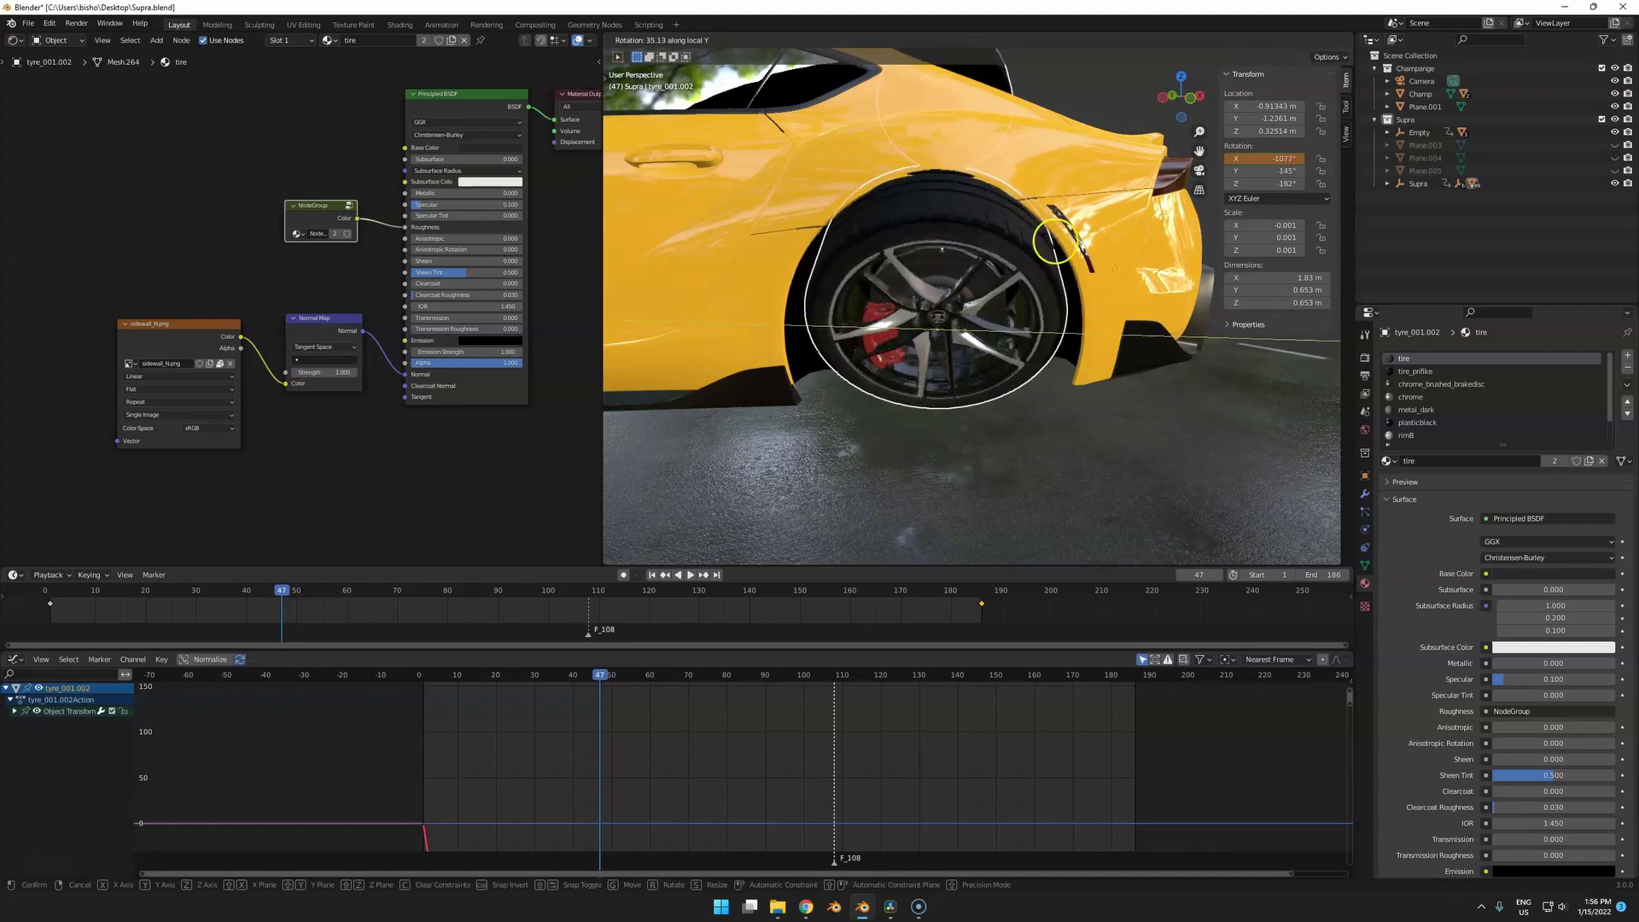
right_click(714, 160)
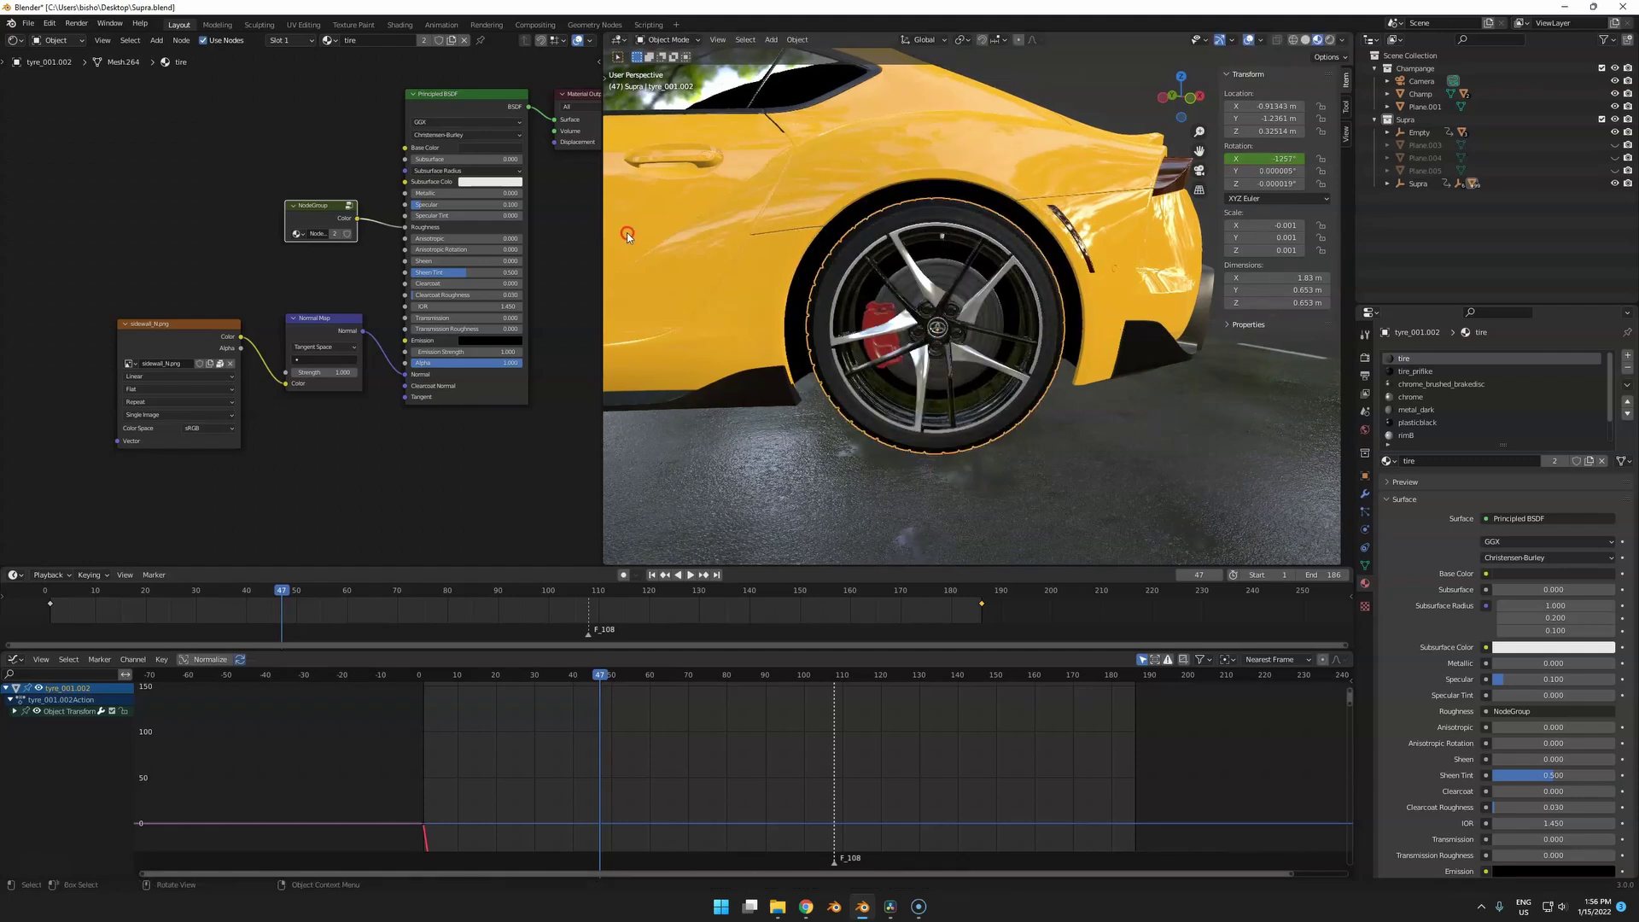
Fit the tyre's rotation curve in the Graph Editor and examine it from its first keyframe.
scroll(820, 181, down, 4)
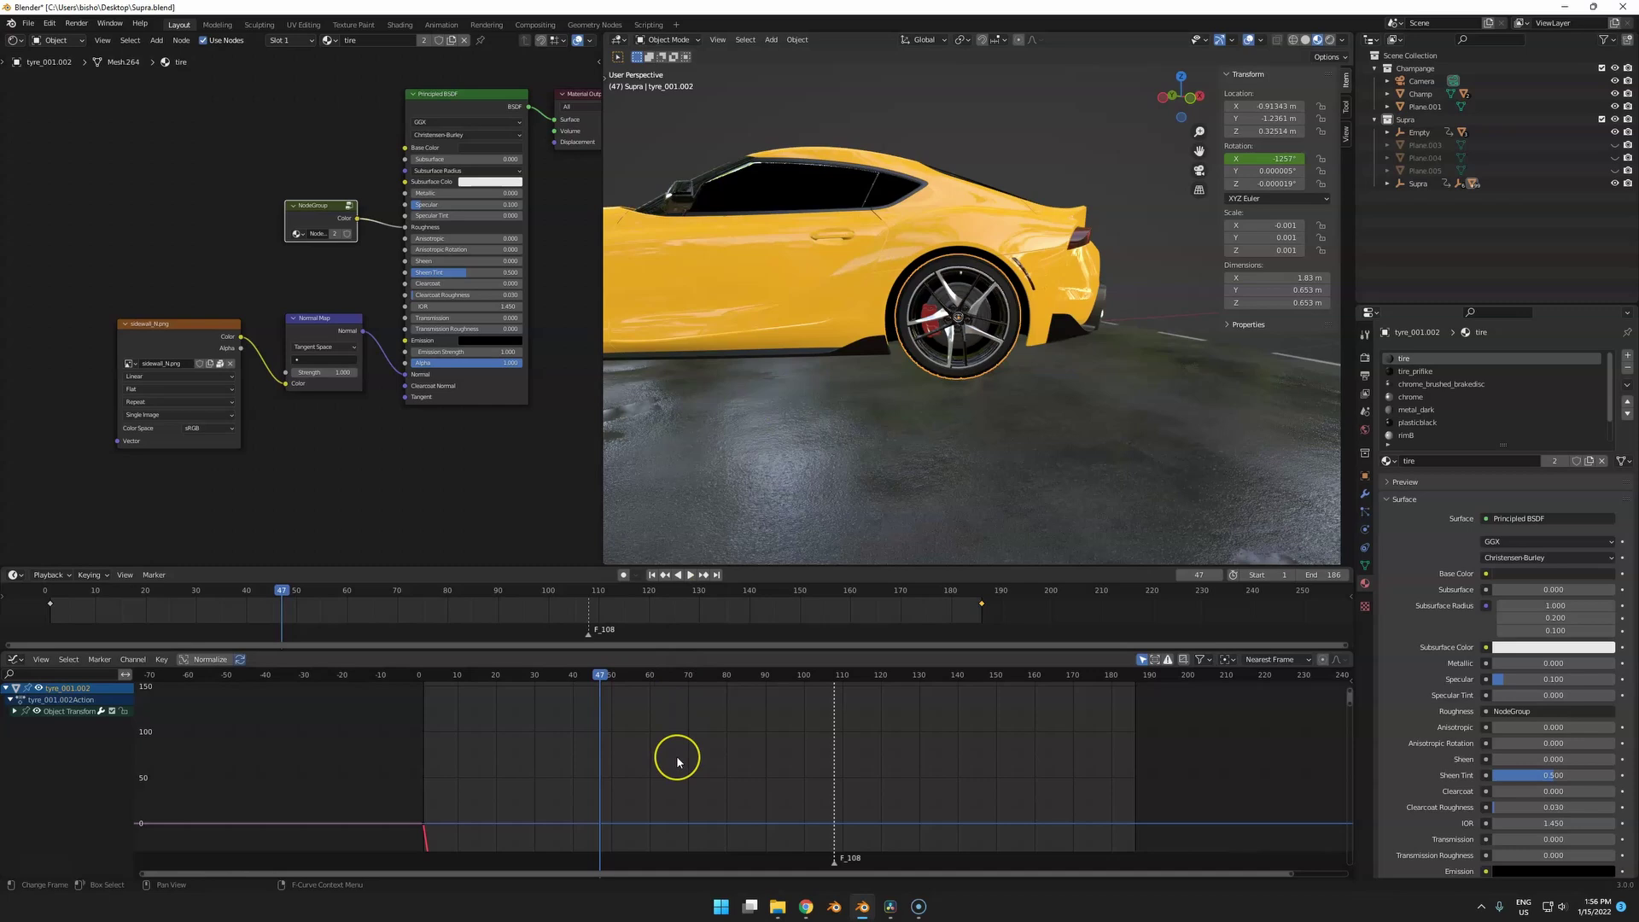
key(Home)
click(675, 767)
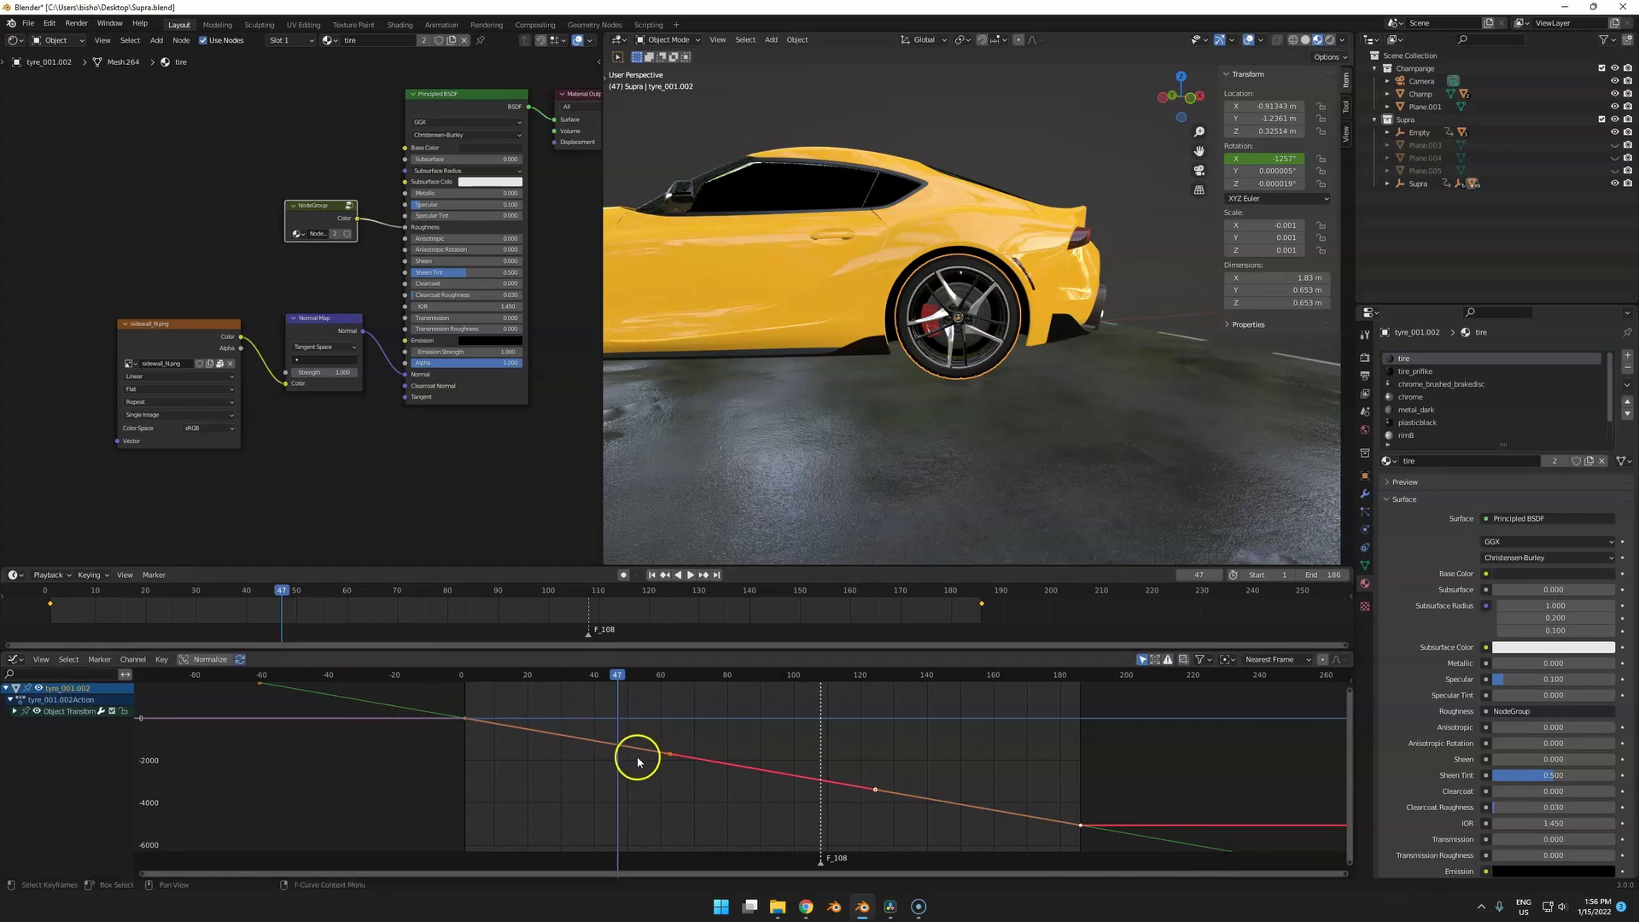
drag(420, 693, 481, 730)
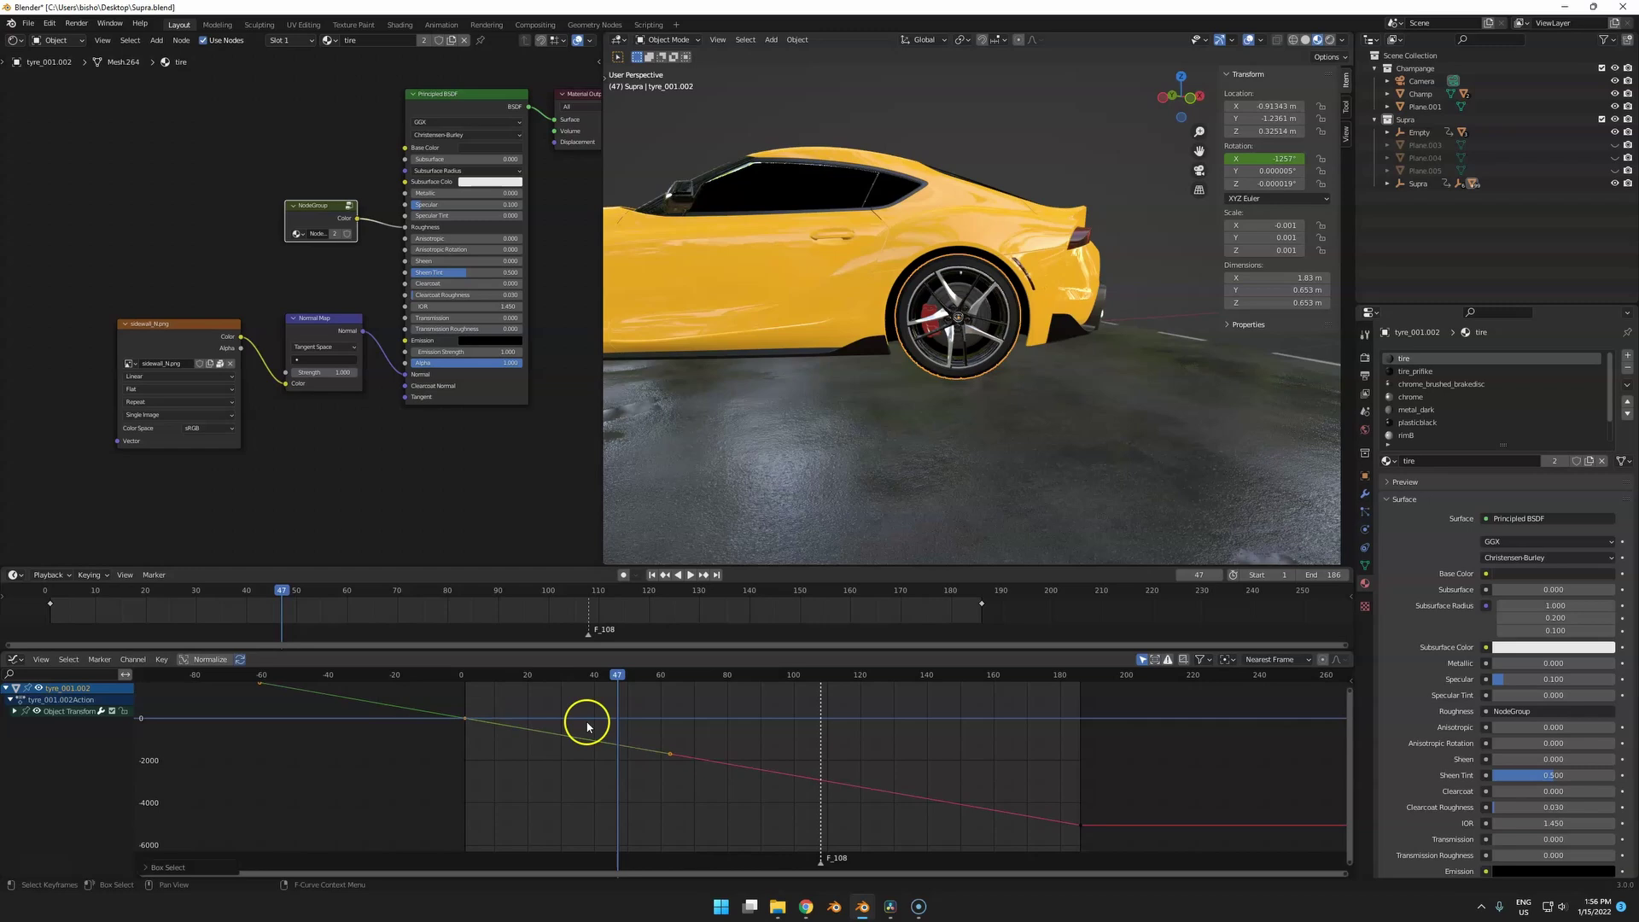
Select the Supra parent object and examine its fitted Z rotation curve at the F_108 marker.
click(1417, 184)
click(854, 642)
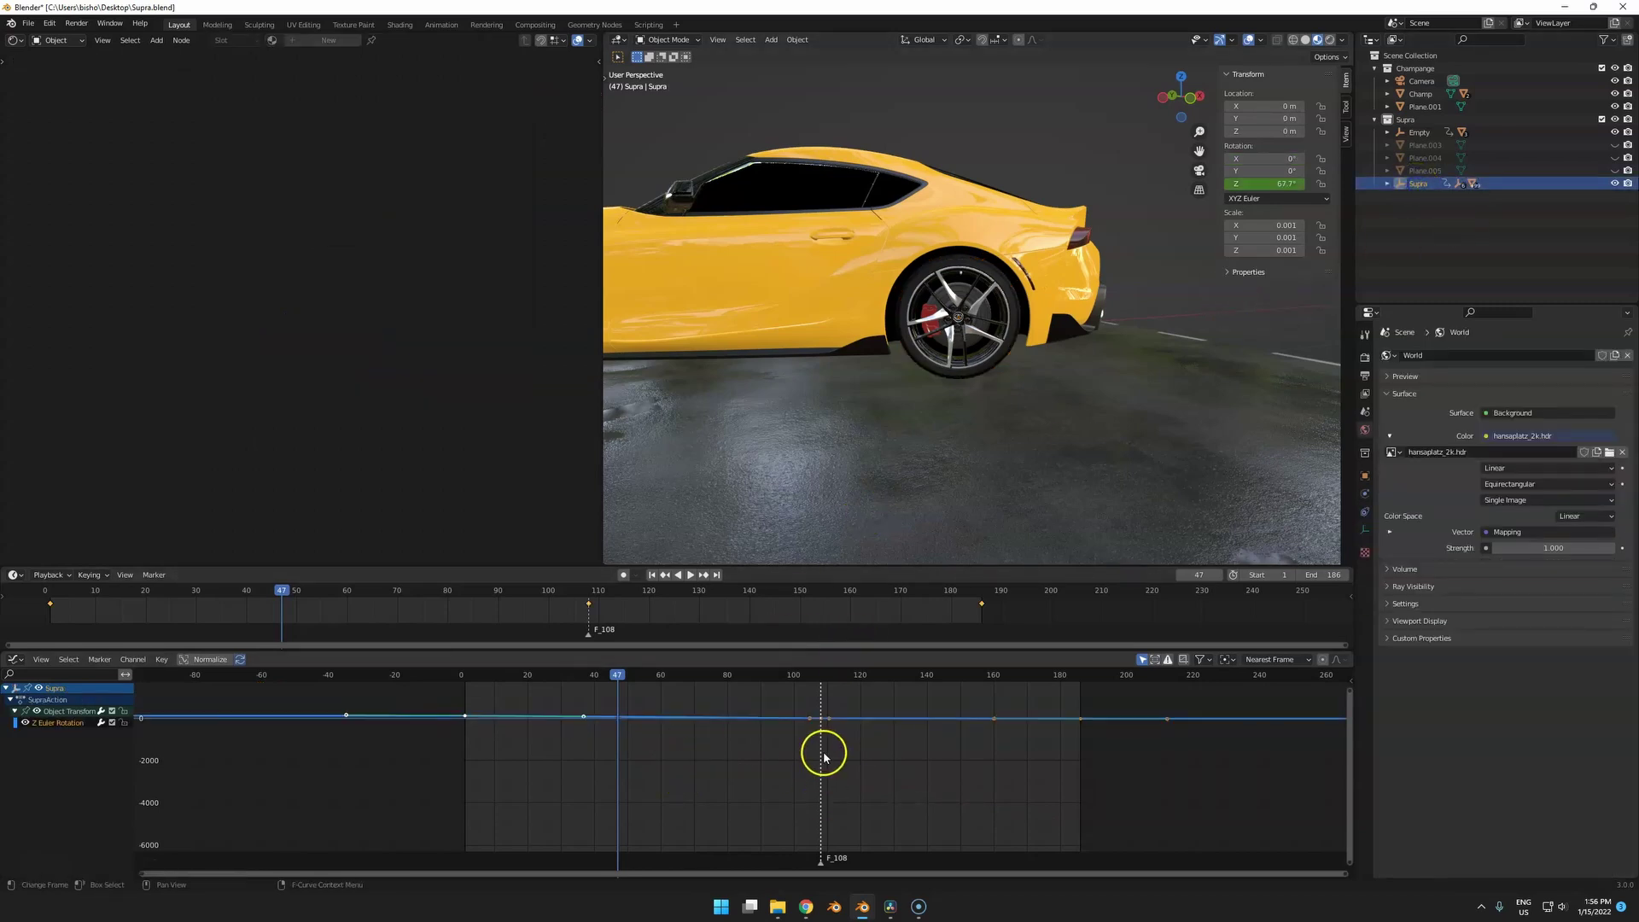
key(Home)
click(834, 777)
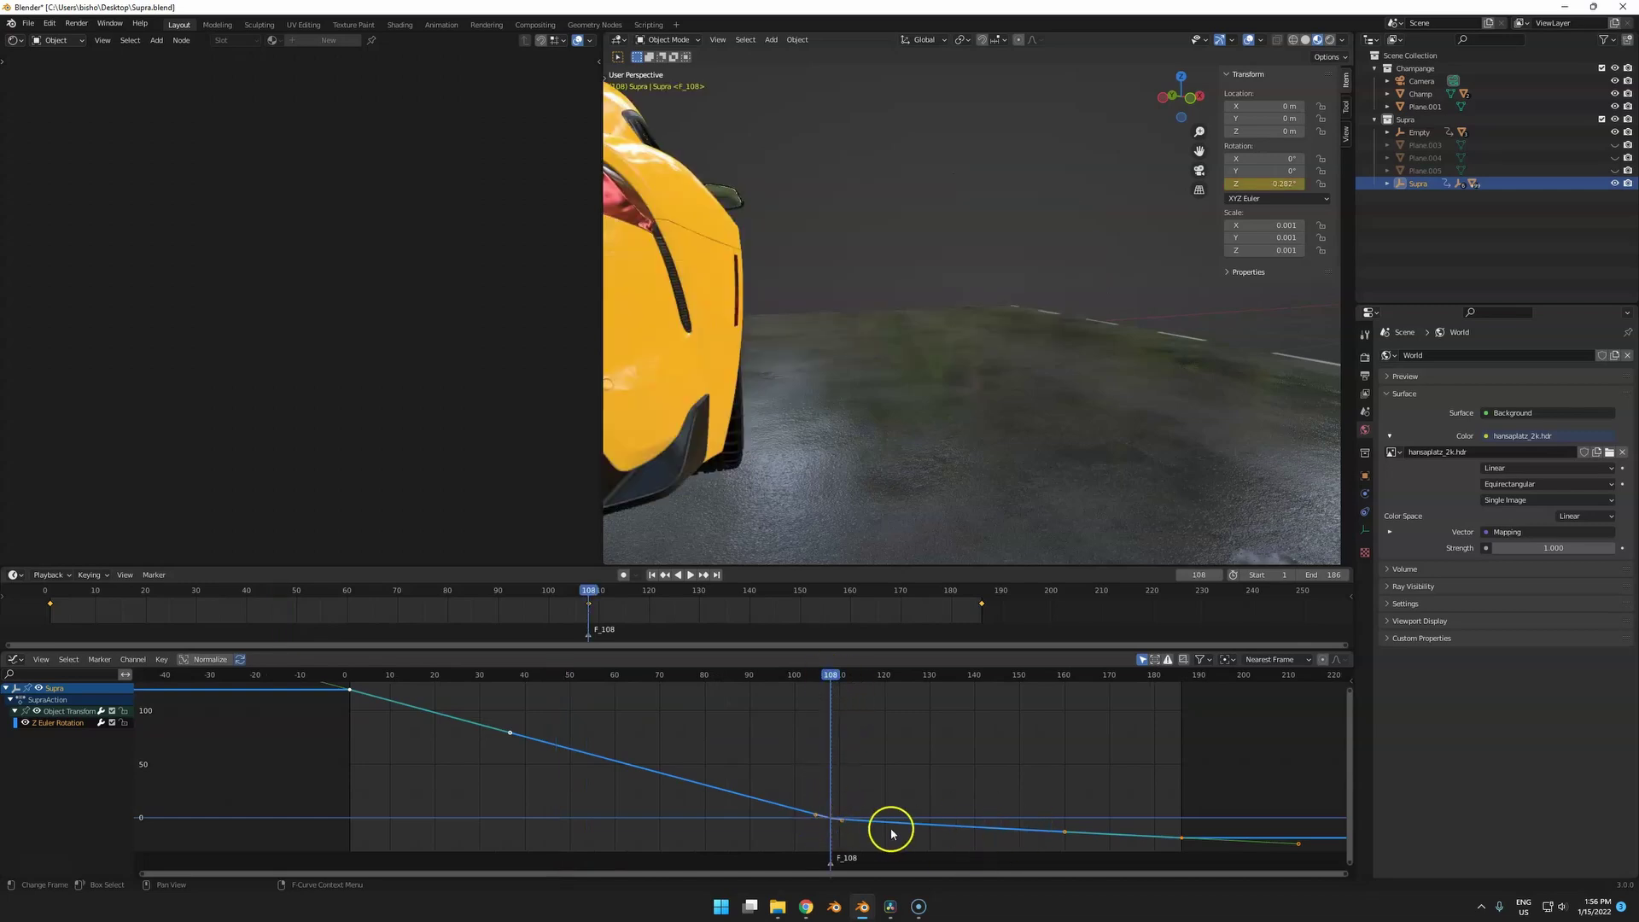
Play the car animation from frame 0 with the whole scene in view, and stop it at frame 126.
click(291, 678)
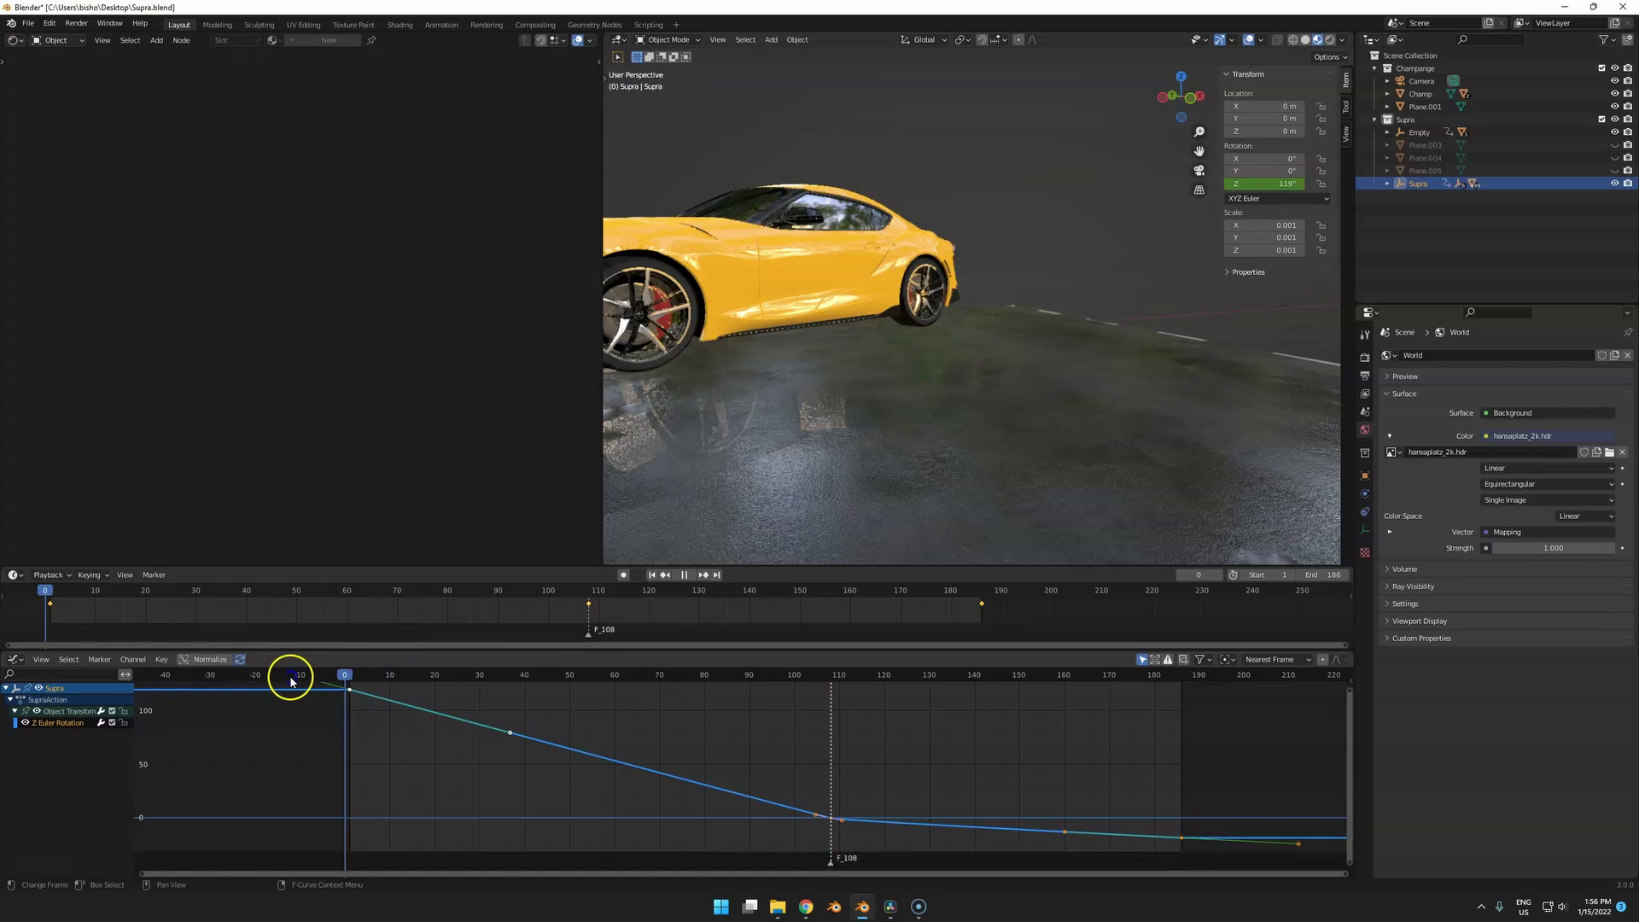
scroll(751, 419, down, 5)
middle_drag(796, 381, 852, 386)
key(space)
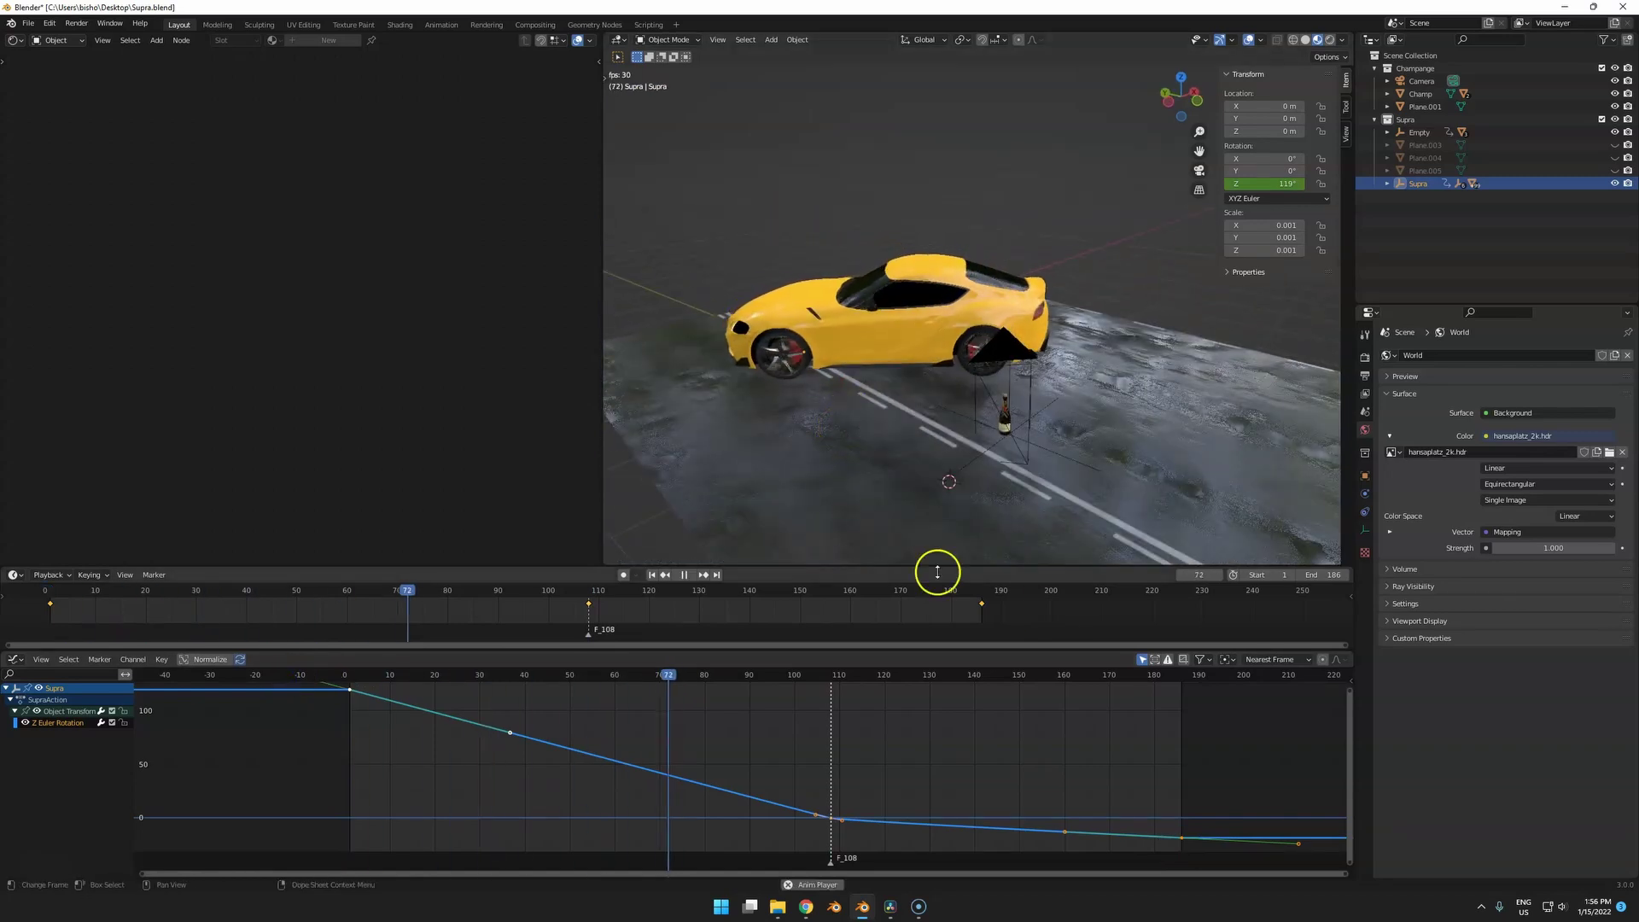
key(space)
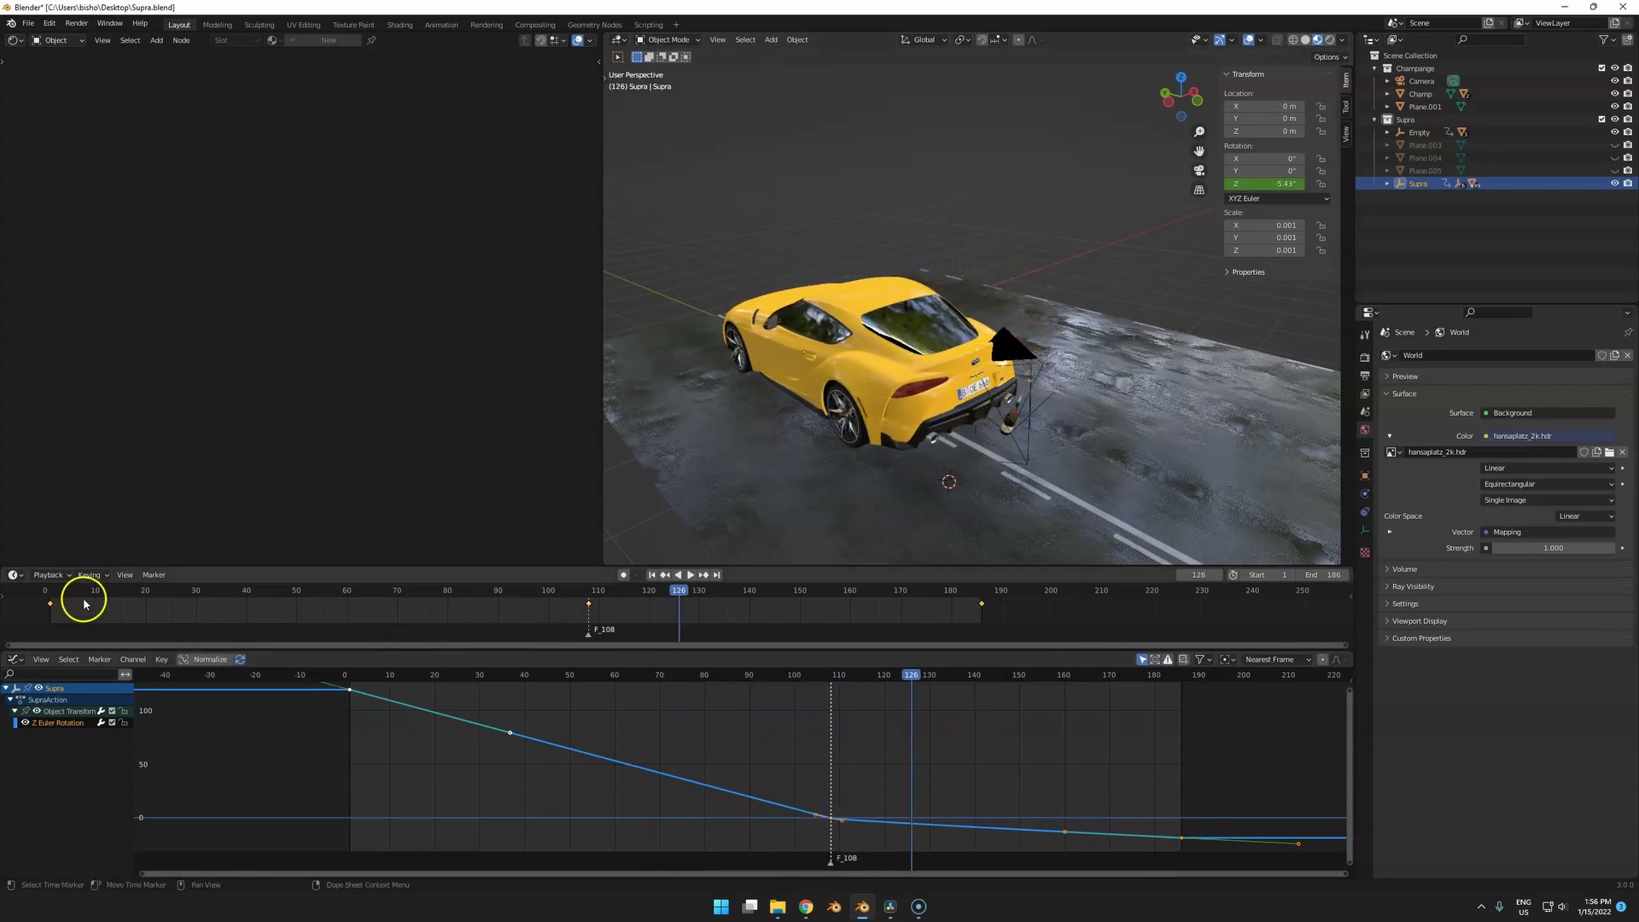
Change the Timeline area into a Video Sequencer.
click(12, 578)
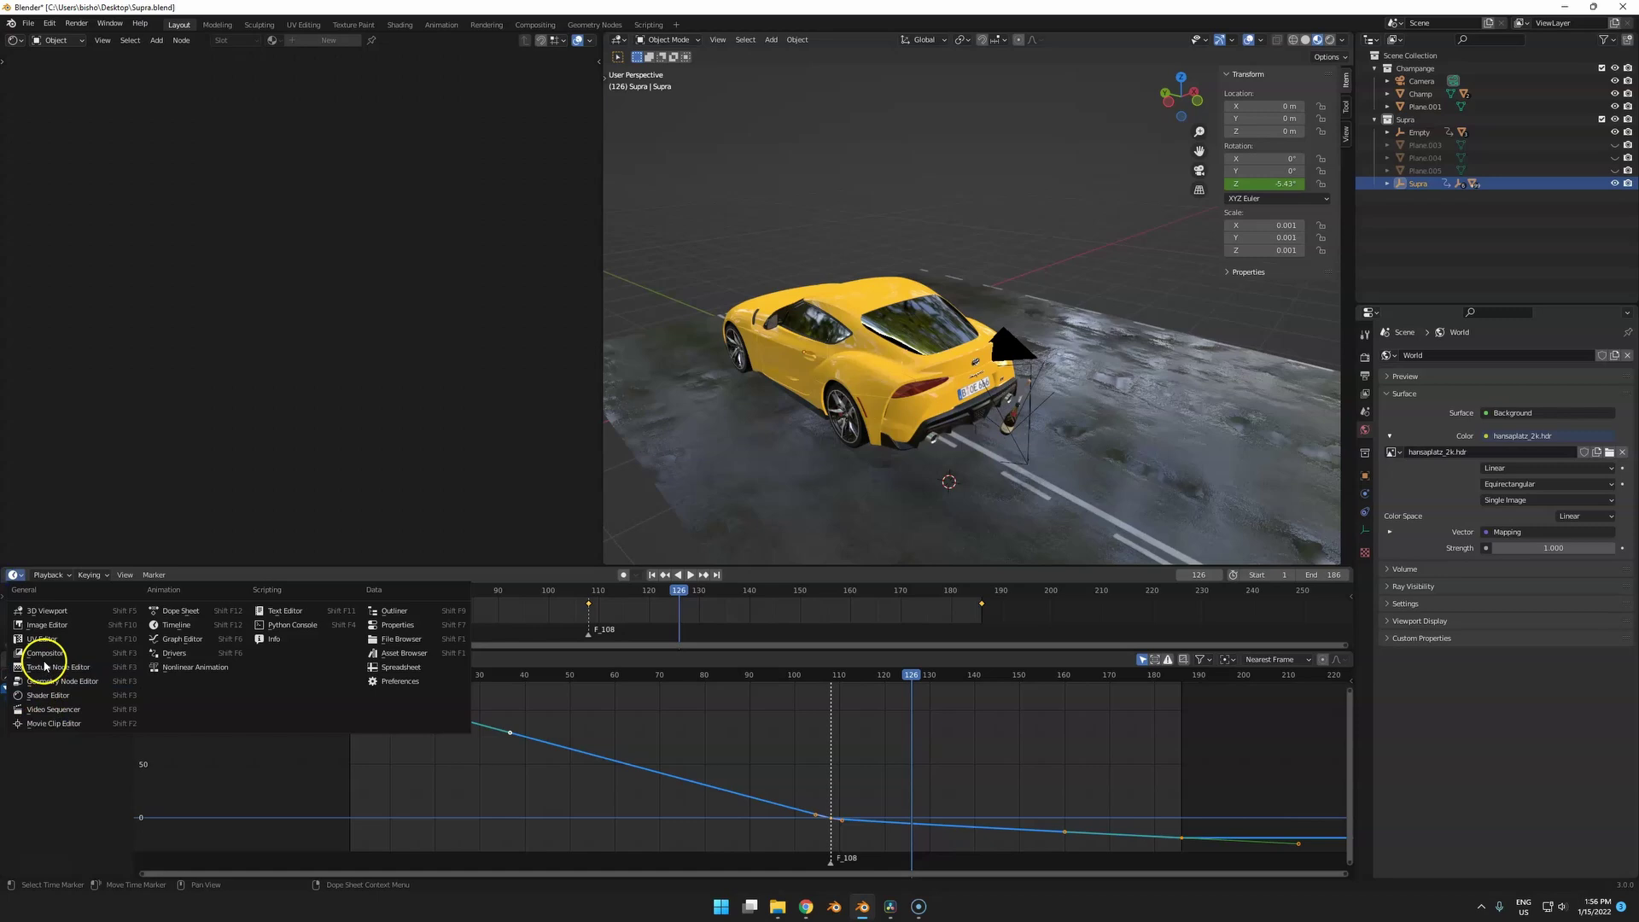
click(54, 710)
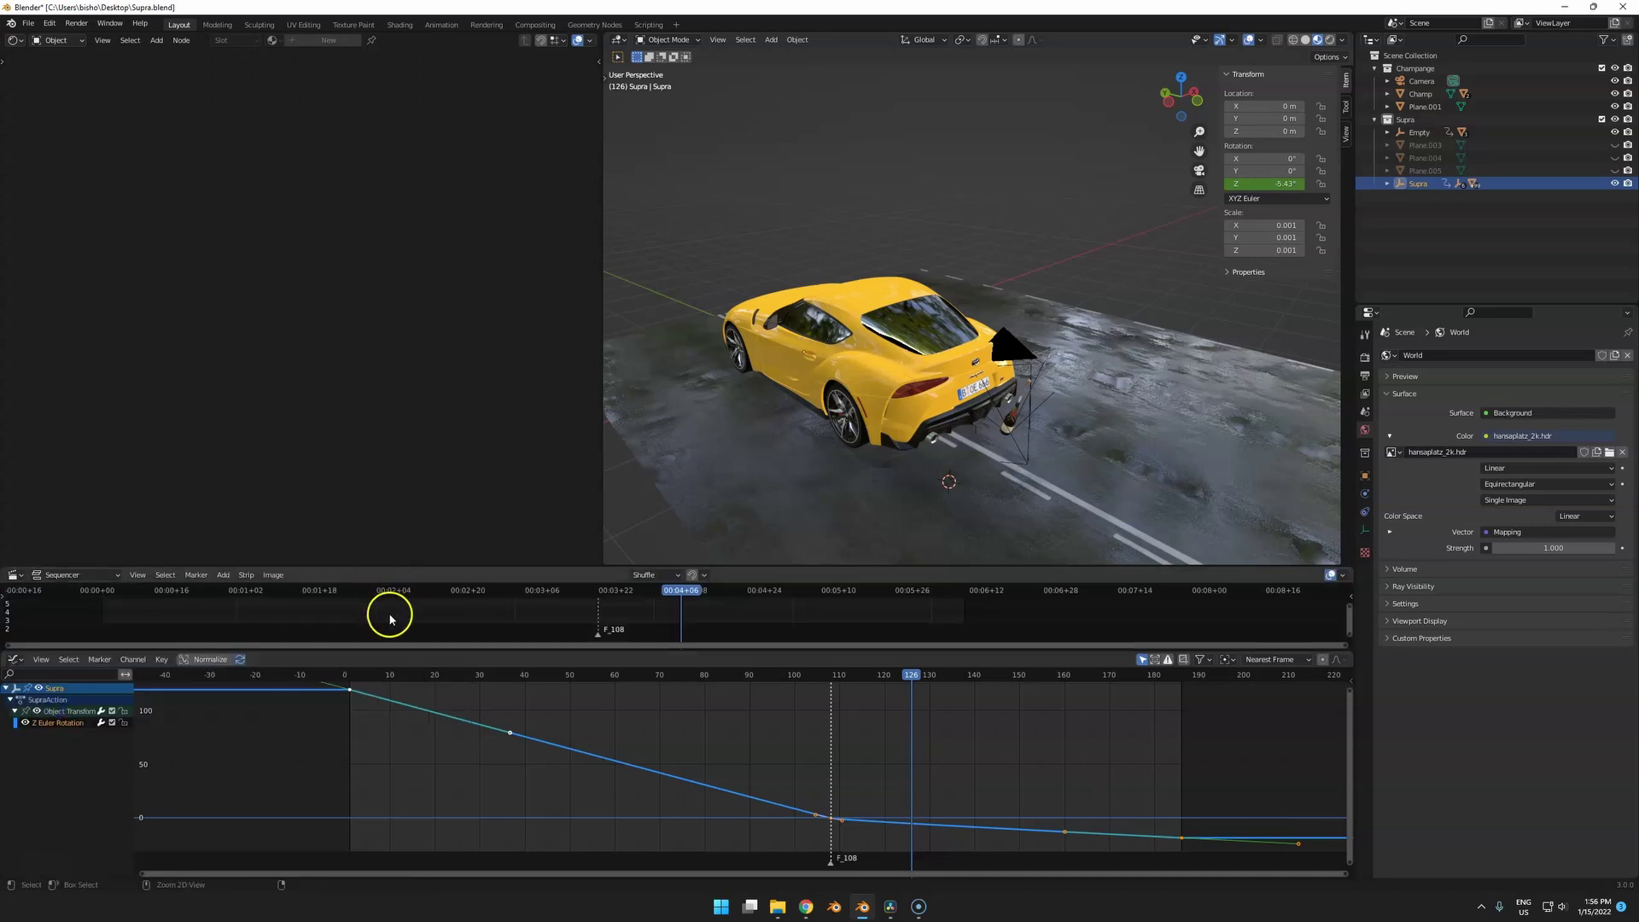
Examine the video strip in the maximized Video Sequencer, restore the layout, and replay the car animation around the F_108 marker.
key(ctrl+space)
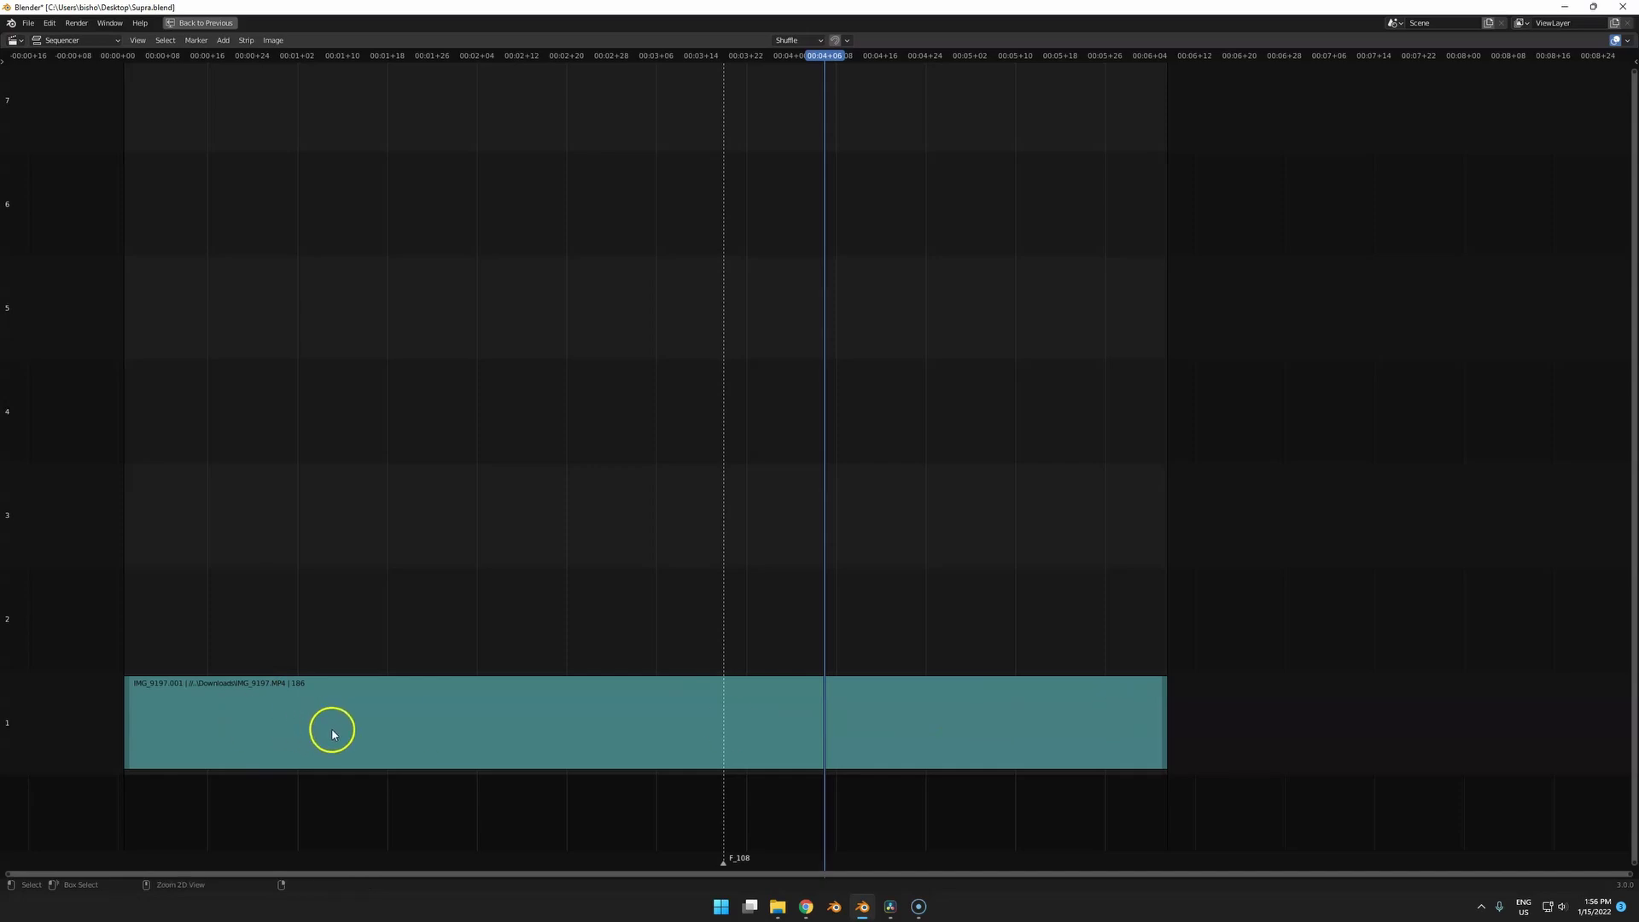
key(ctrl+space)
click(770, 674)
key(space)
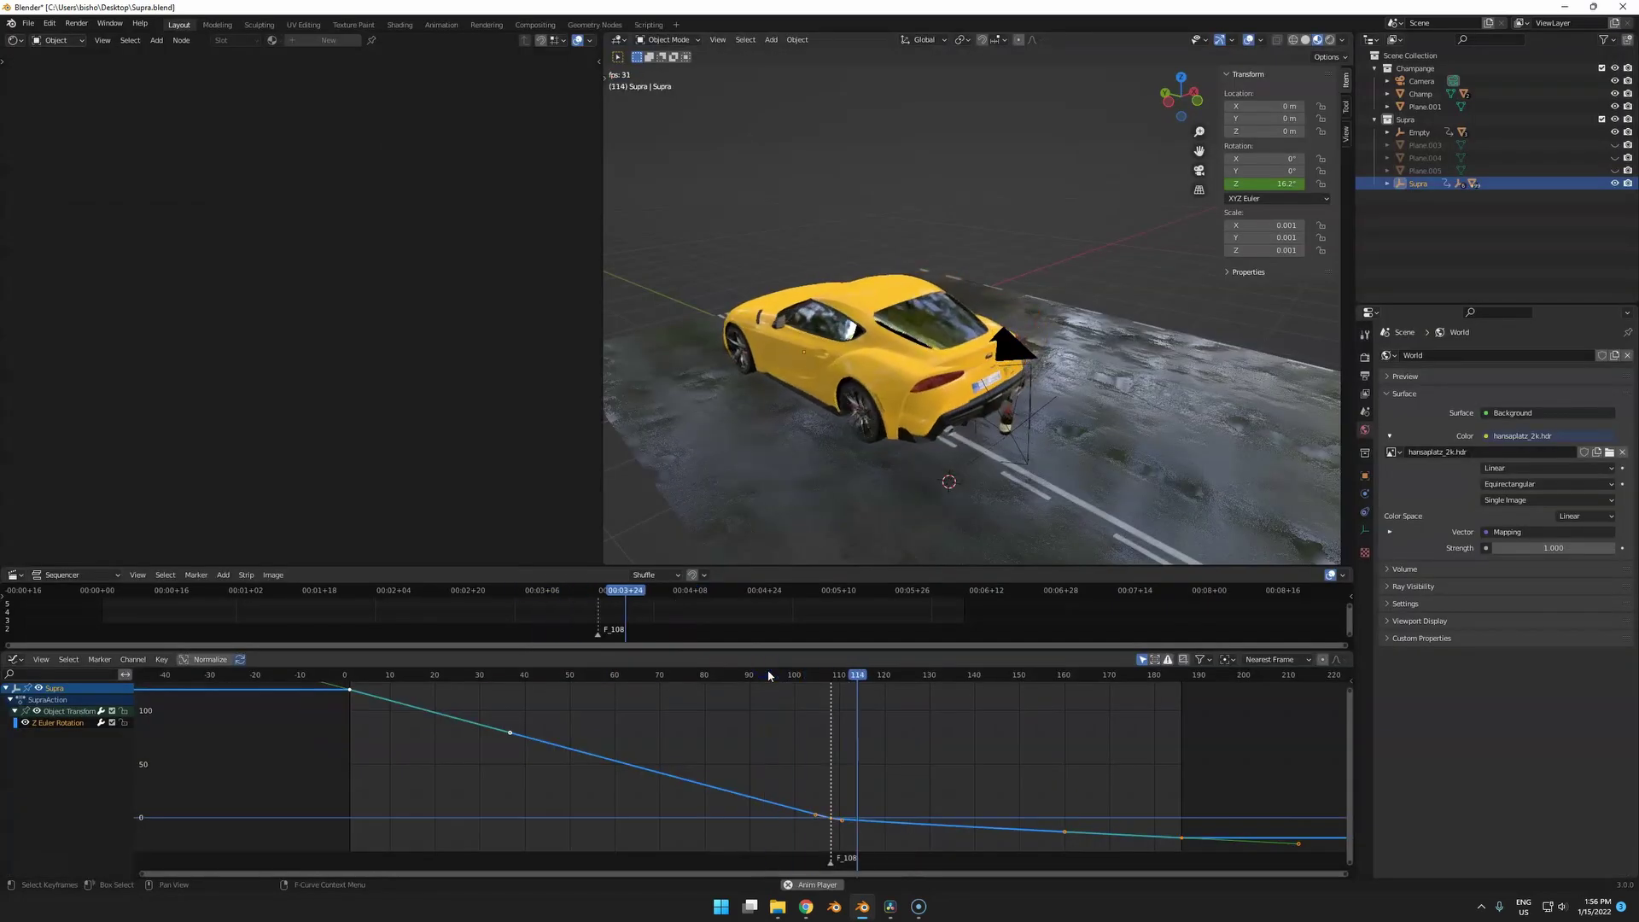
key(space)
scroll(953, 404, up, 2)
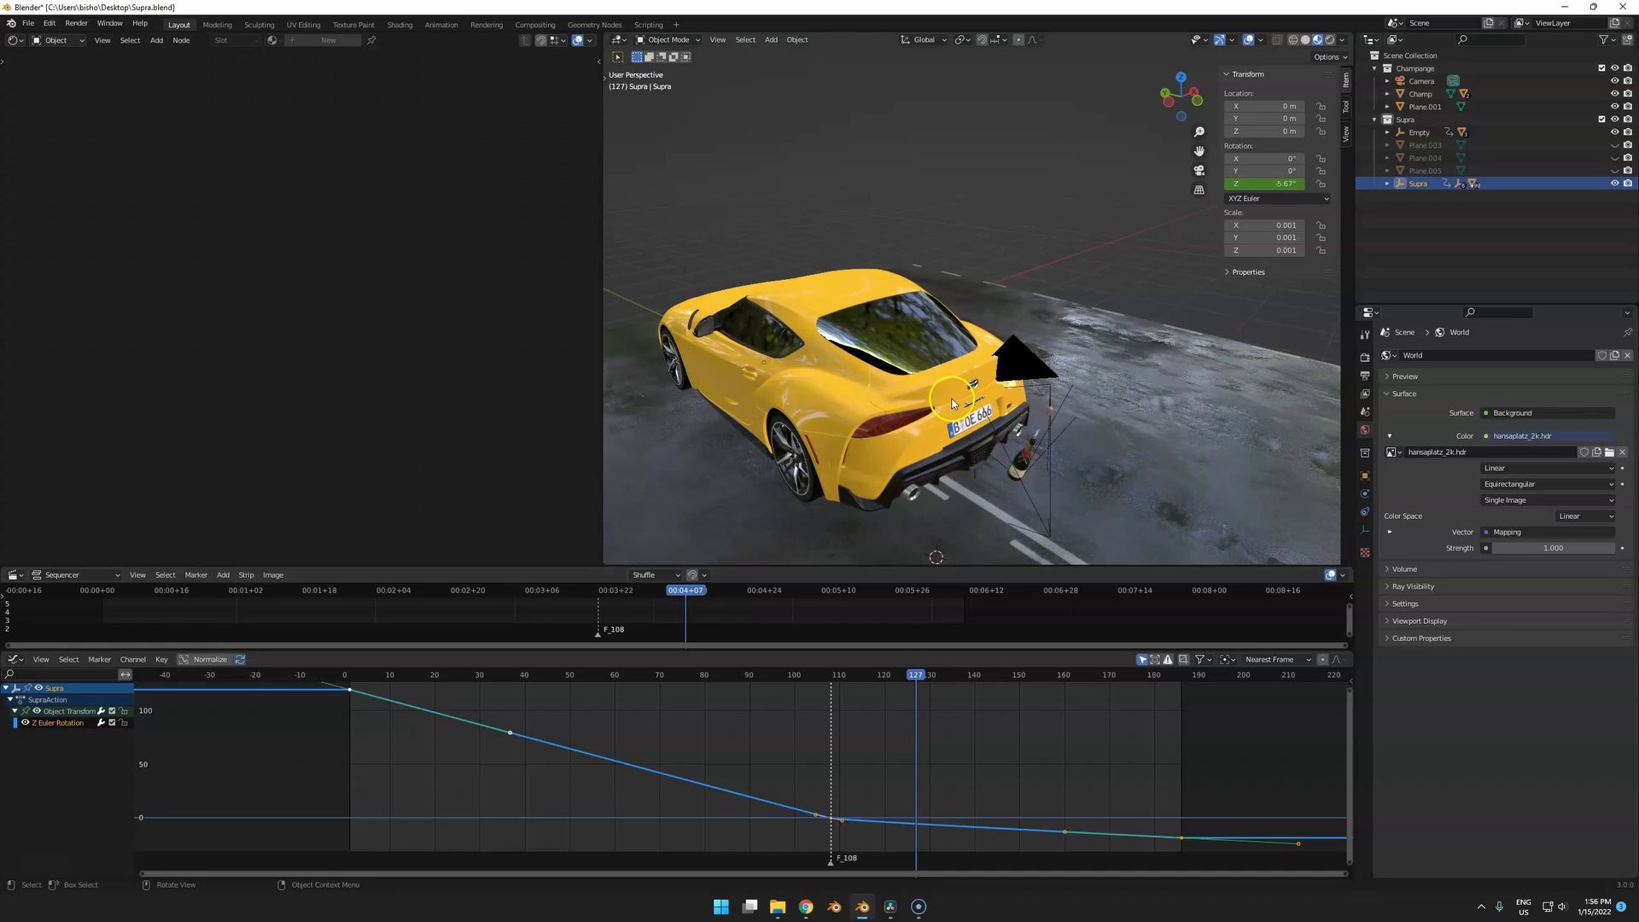
Try rotating the Supra parent object at frame 65, both about Z and freely.
drag(885, 676, 637, 677)
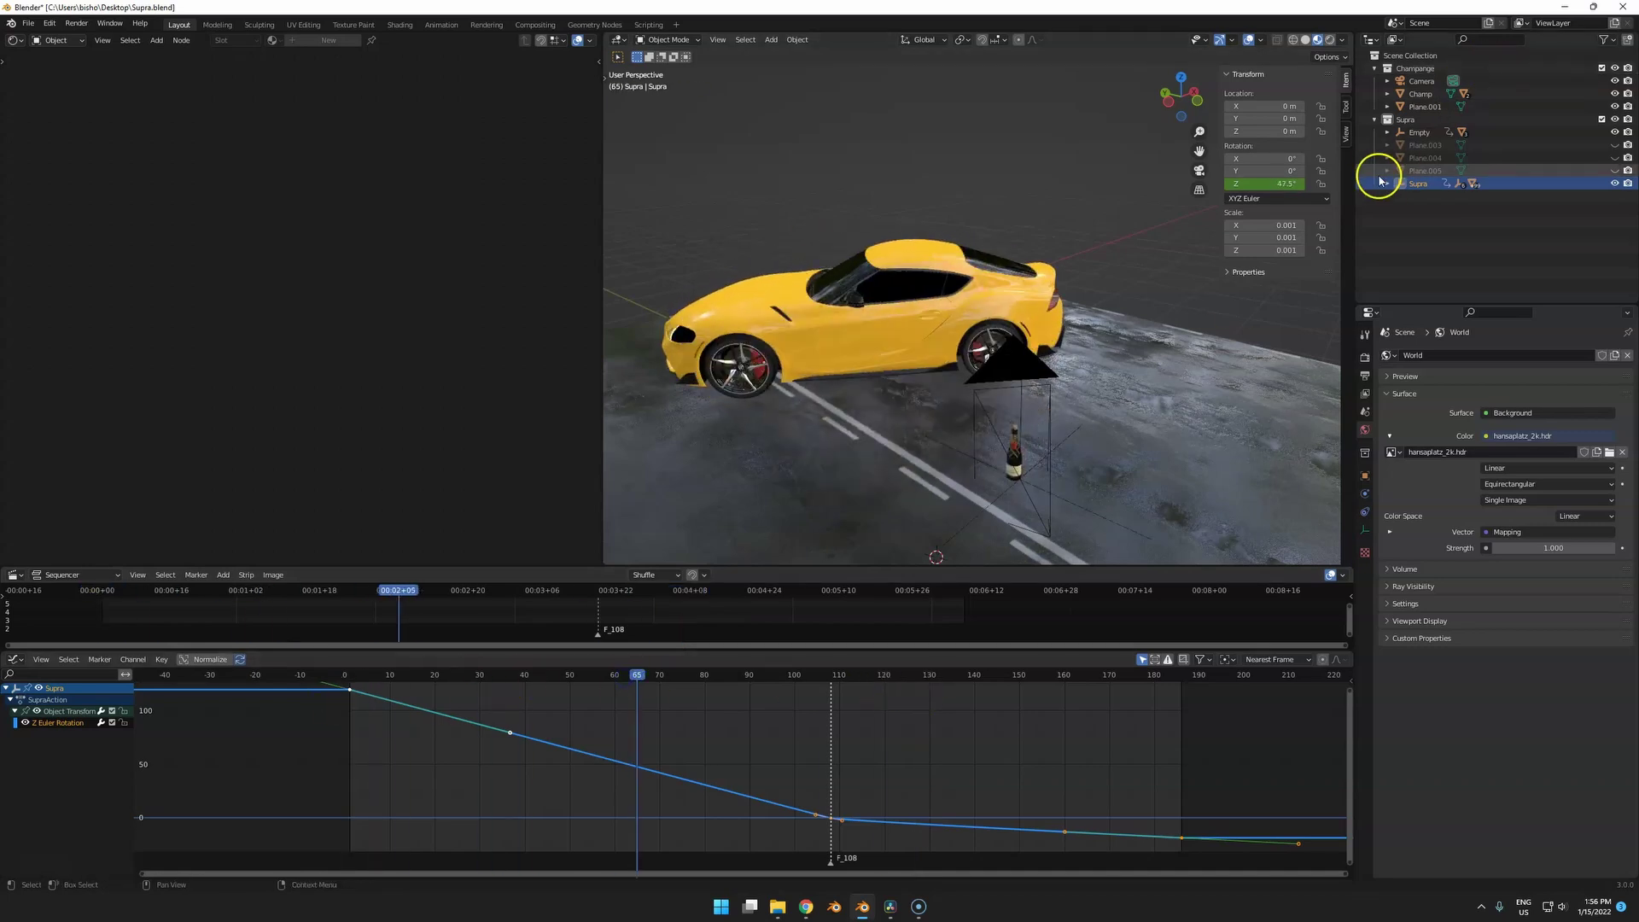
key(r)
key(z)
right_click(787, 343)
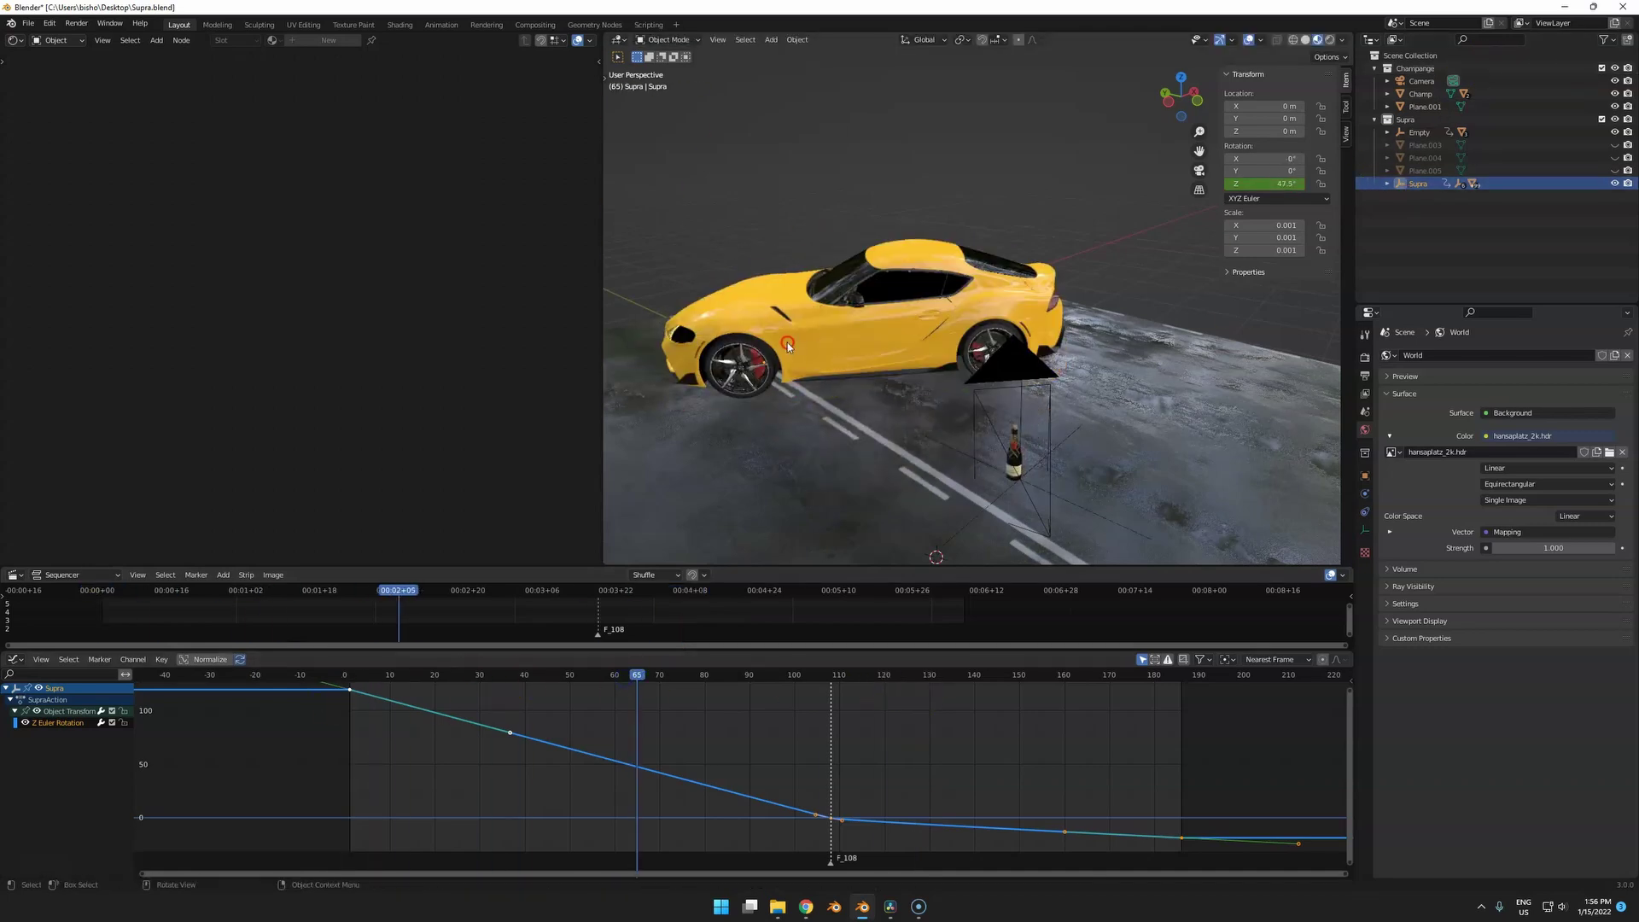
click(968, 345)
key(r)
right_click(923, 420)
click(1411, 183)
key(r)
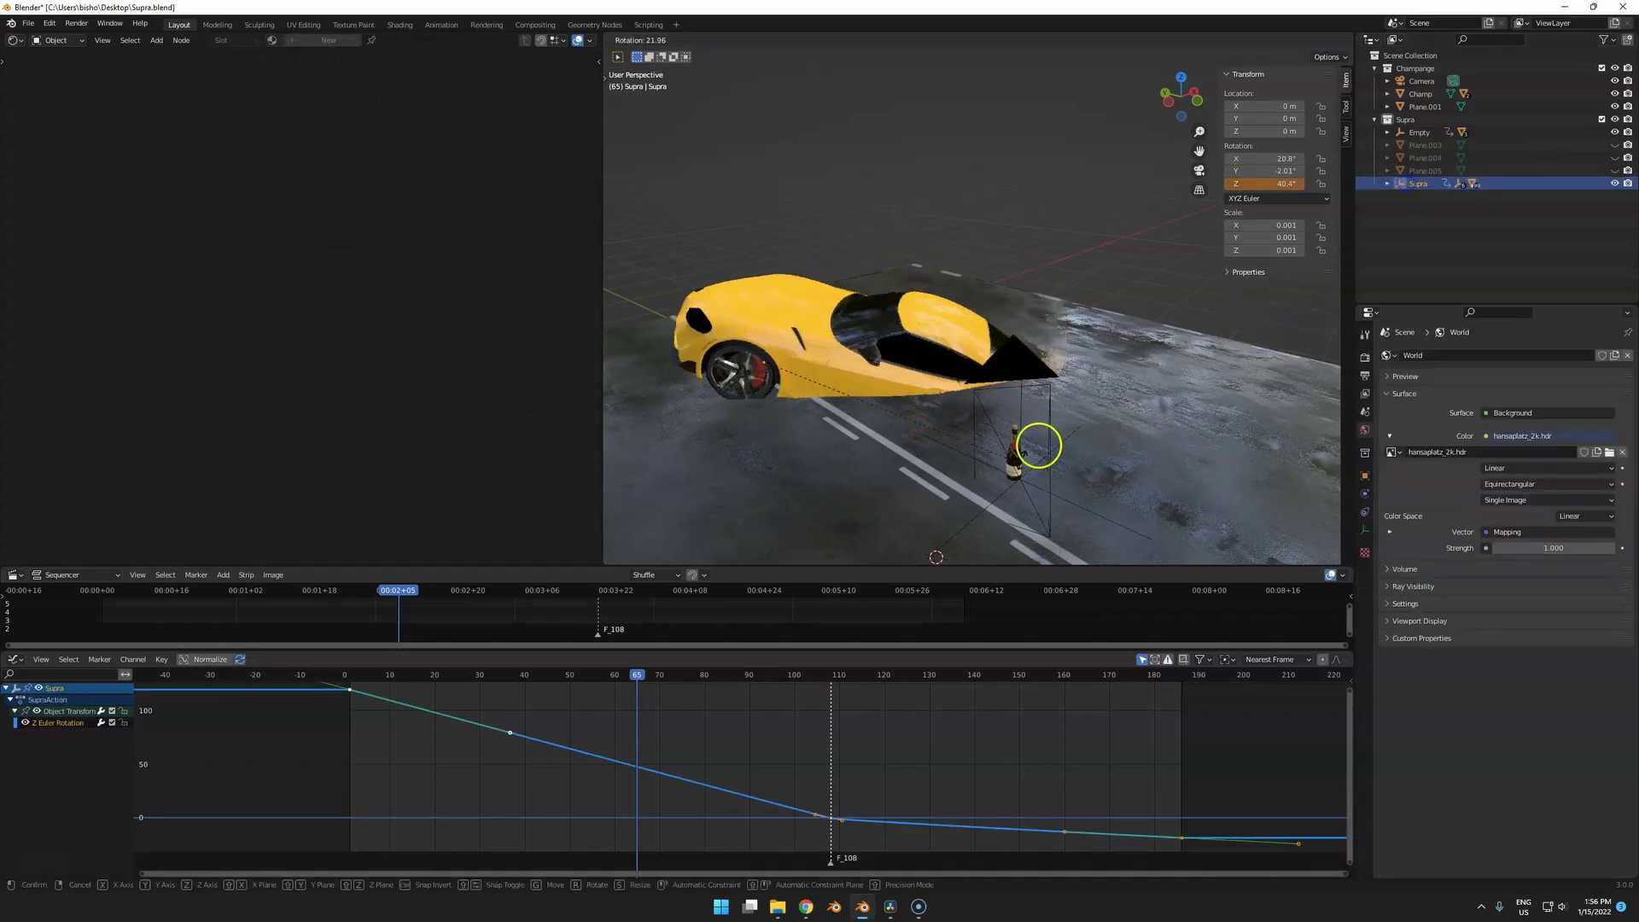
right_click(1039, 445)
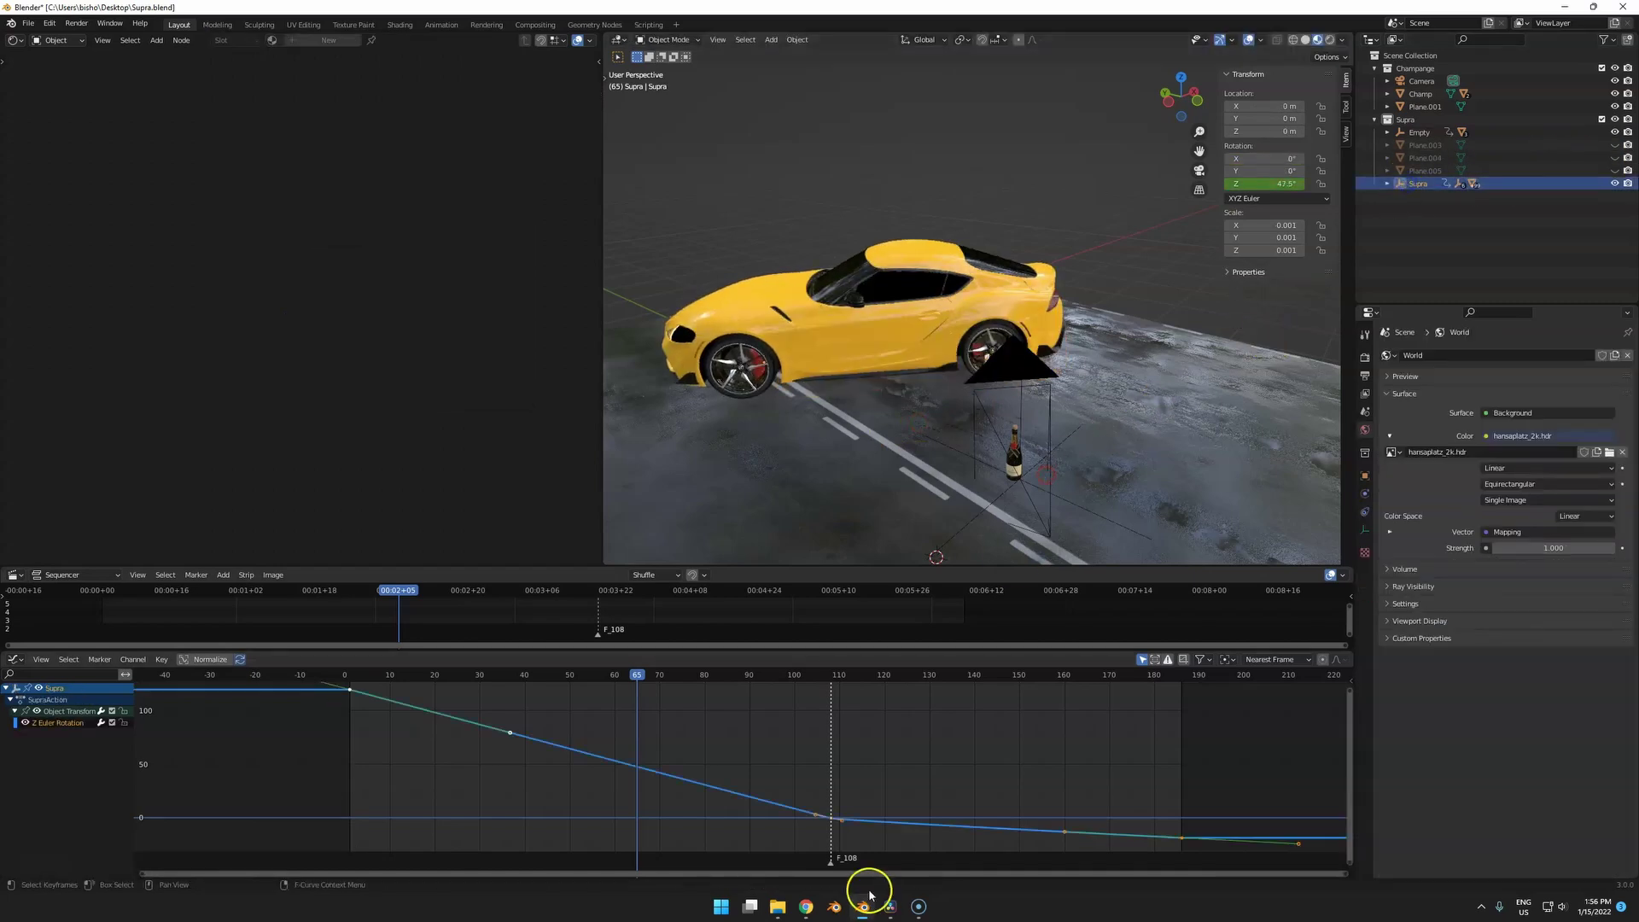
Select the champagne bottle behind the car at the F_108 marker and try rotating it.
click(834, 710)
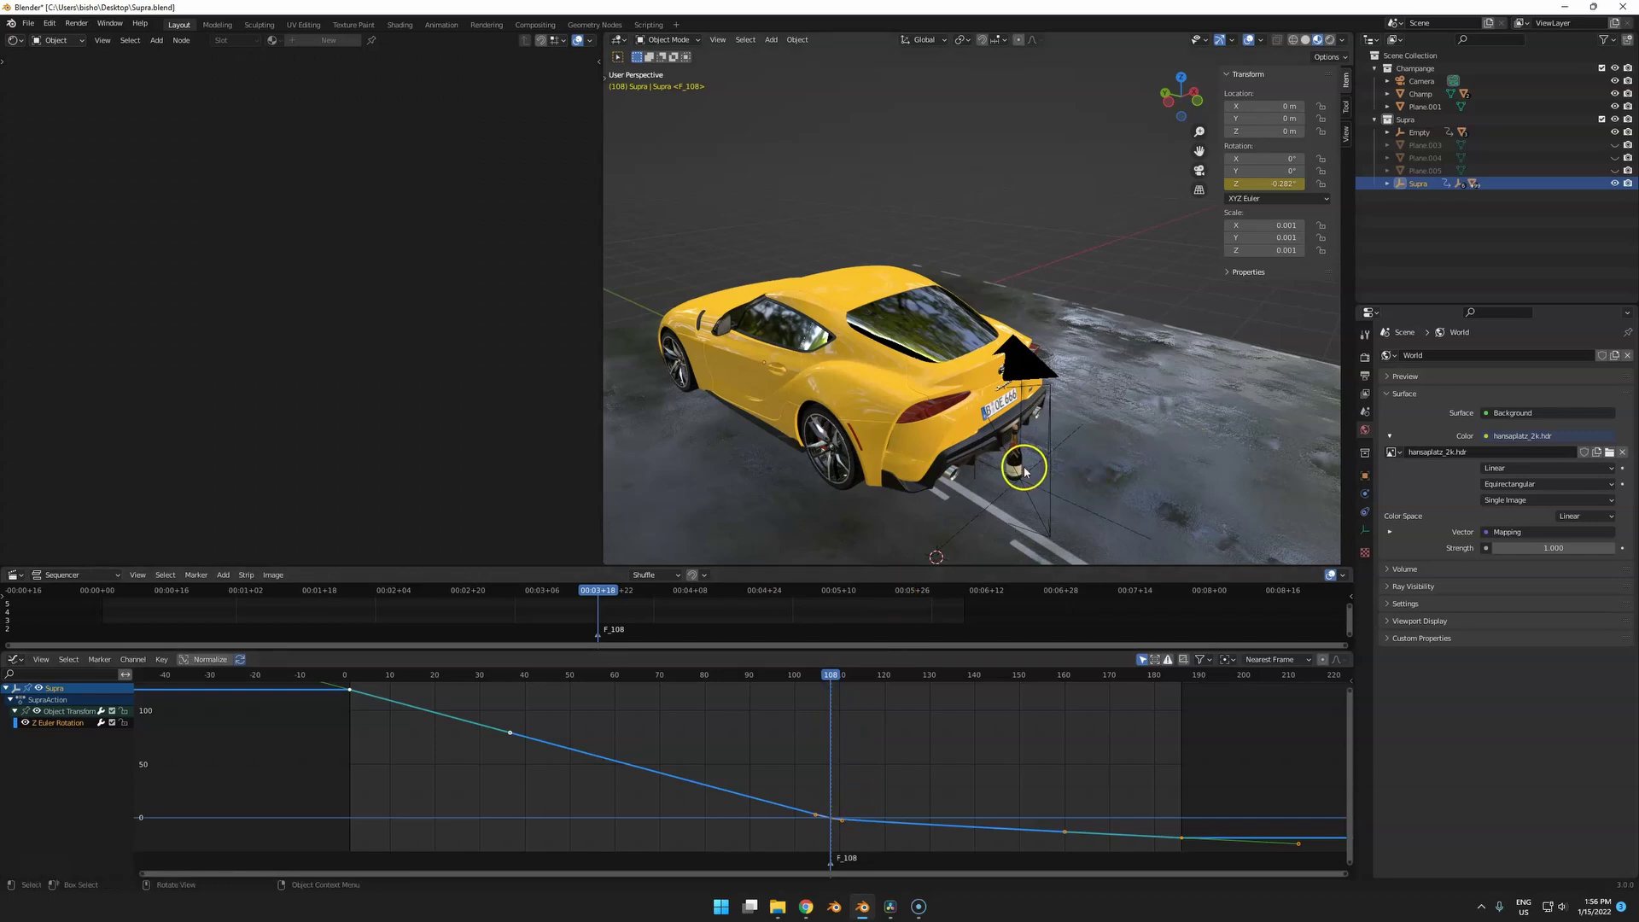
shift+middle_drag(1024, 472, 988, 406)
key(shift+b)
drag(924, 314, 1006, 423)
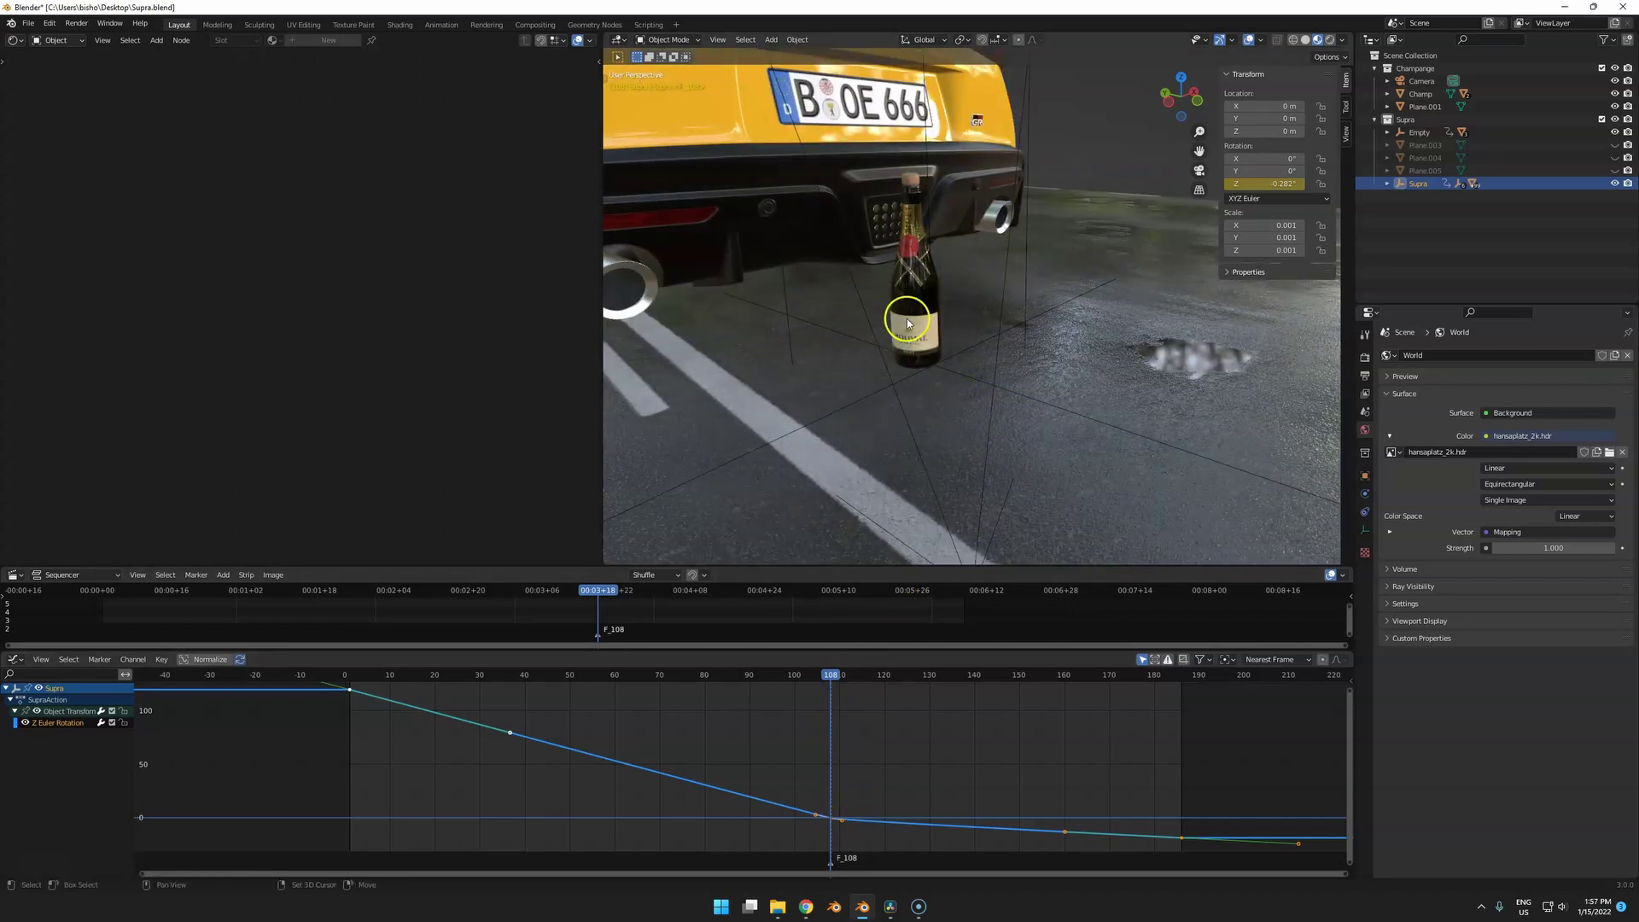
drag(895, 292, 933, 333)
scroll(957, 367, down, 3)
middle_drag(960, 376, 969, 338)
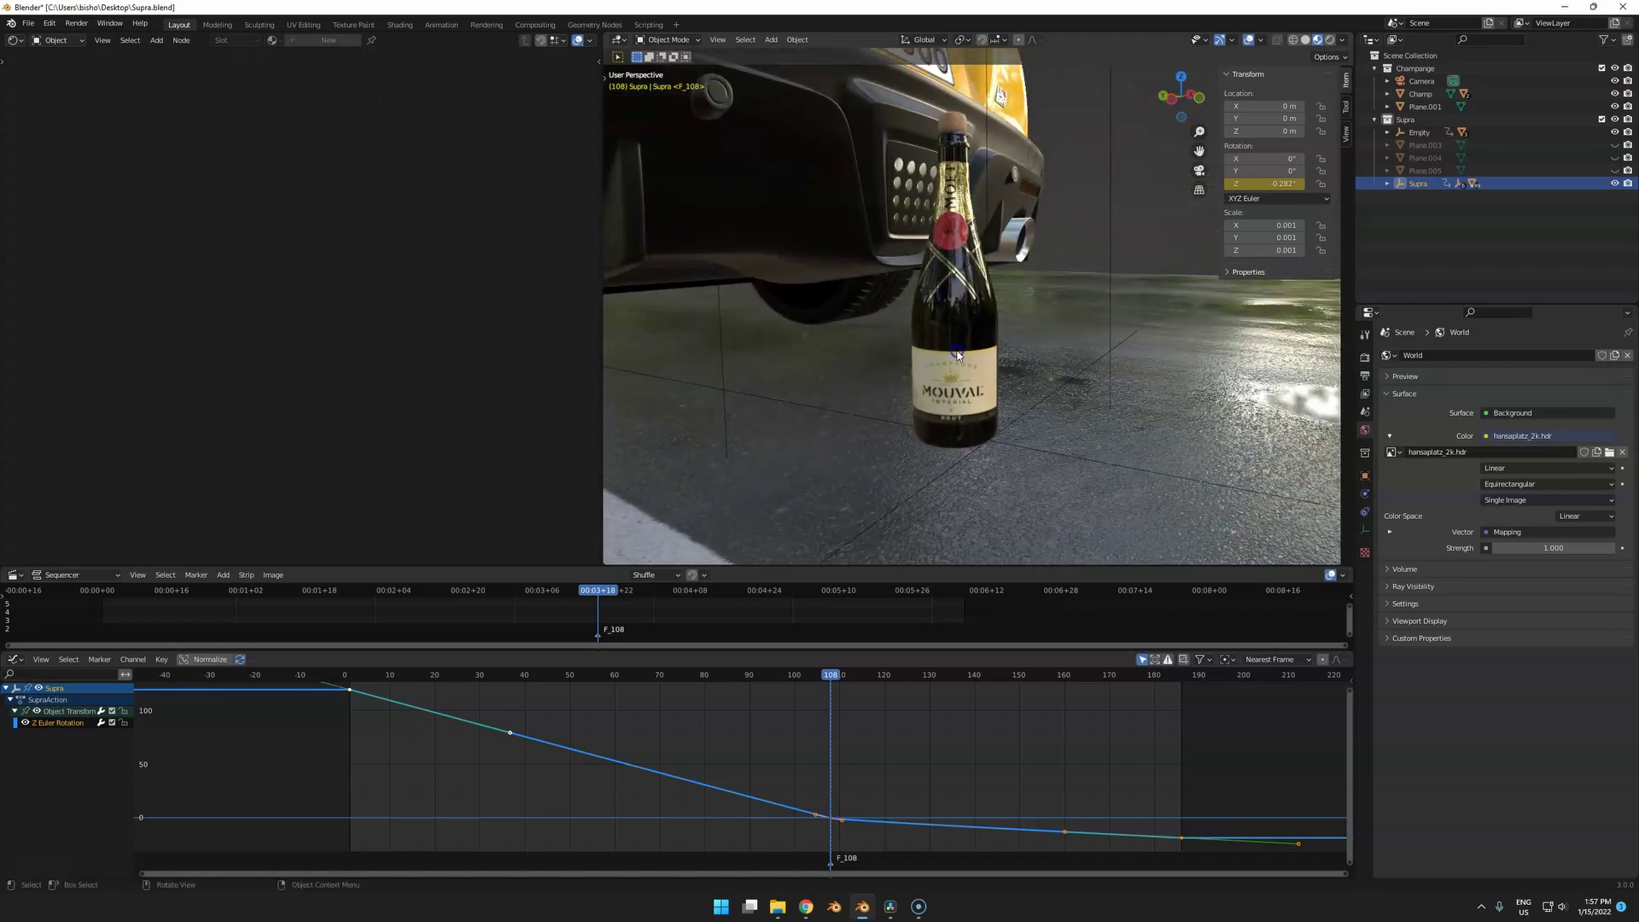
click(969, 337)
middle_drag(1109, 391, 1090, 285)
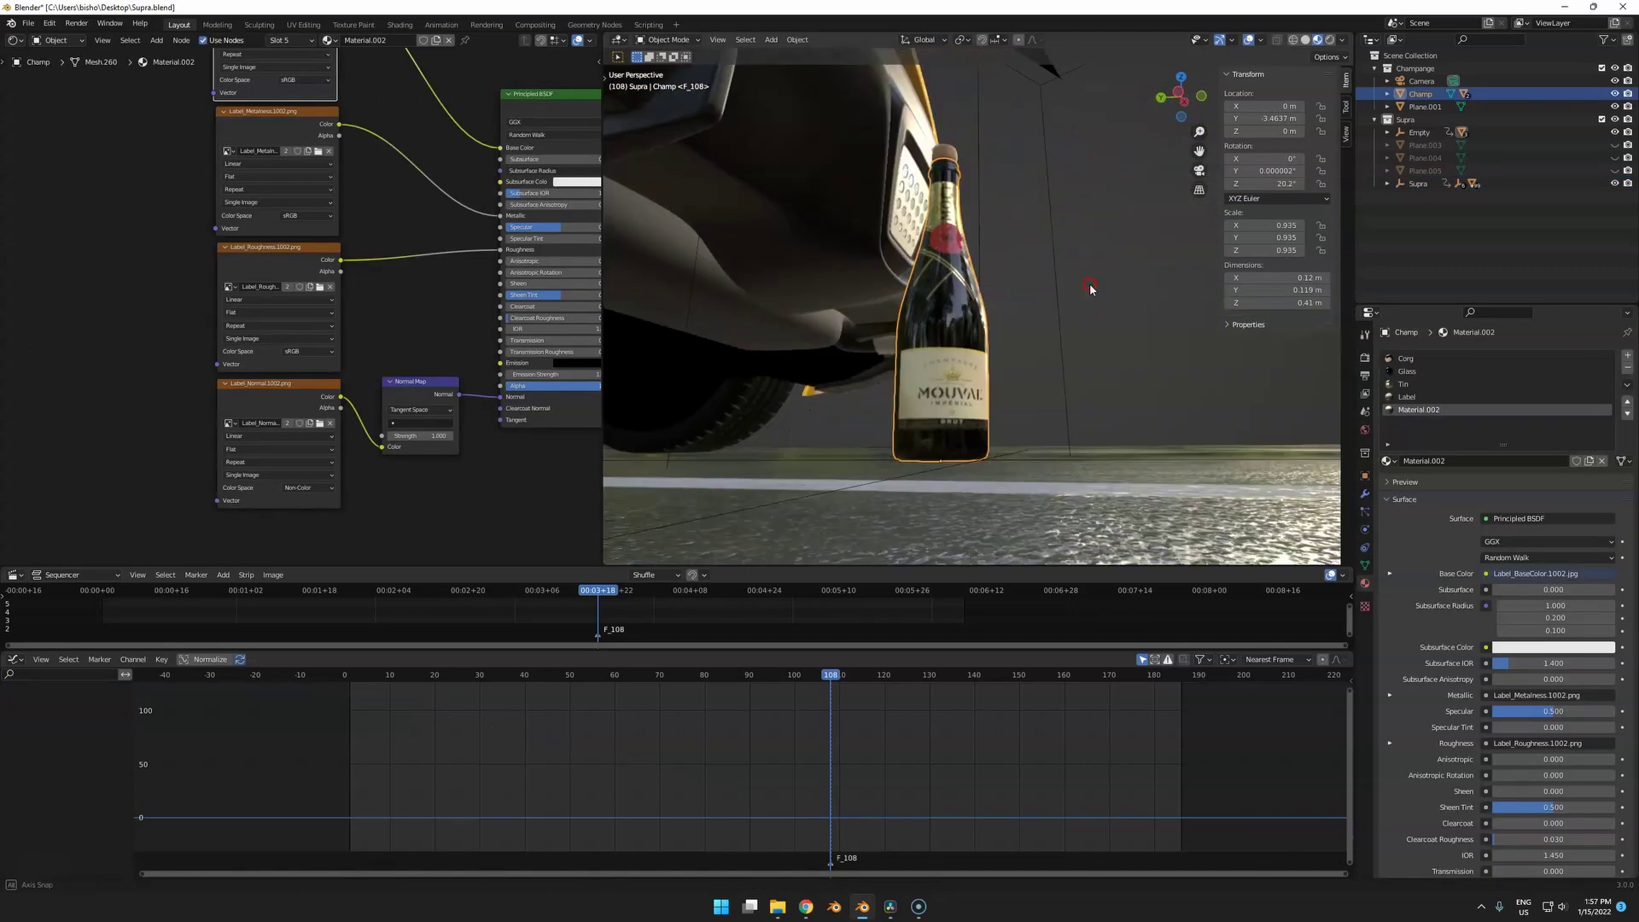
key(r)
right_click(1118, 332)
Select the Empty at the bottle's base and try moving it and rotating it about Y.
middle_drag(1005, 412, 935, 382)
click(969, 440)
key(g)
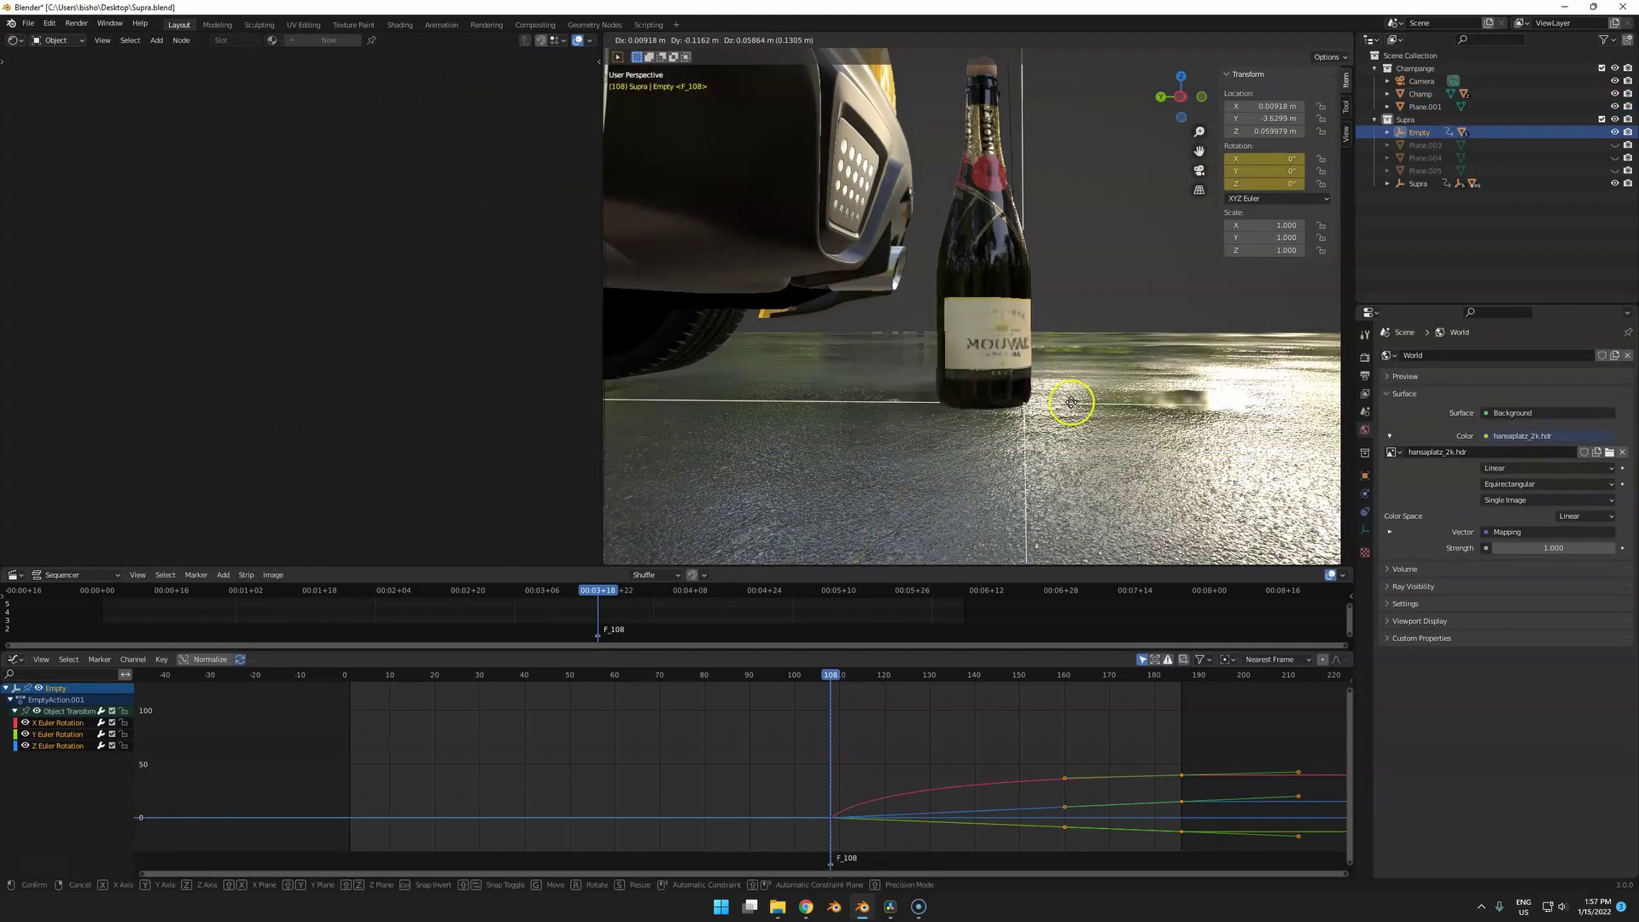
right_click(998, 424)
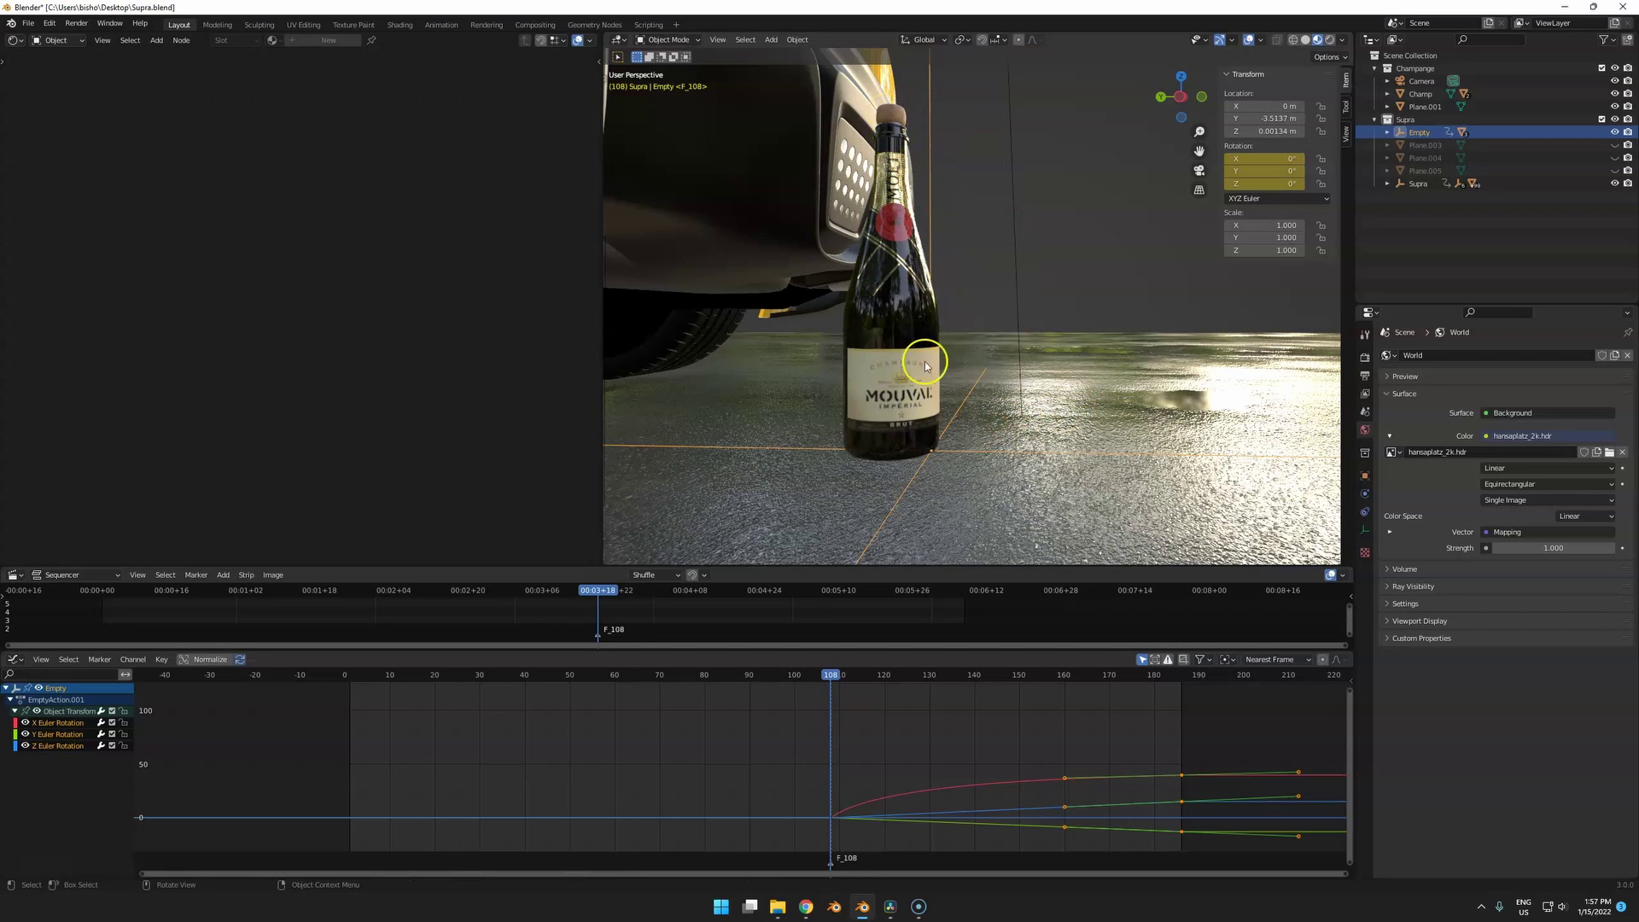
key(r)
key(y)
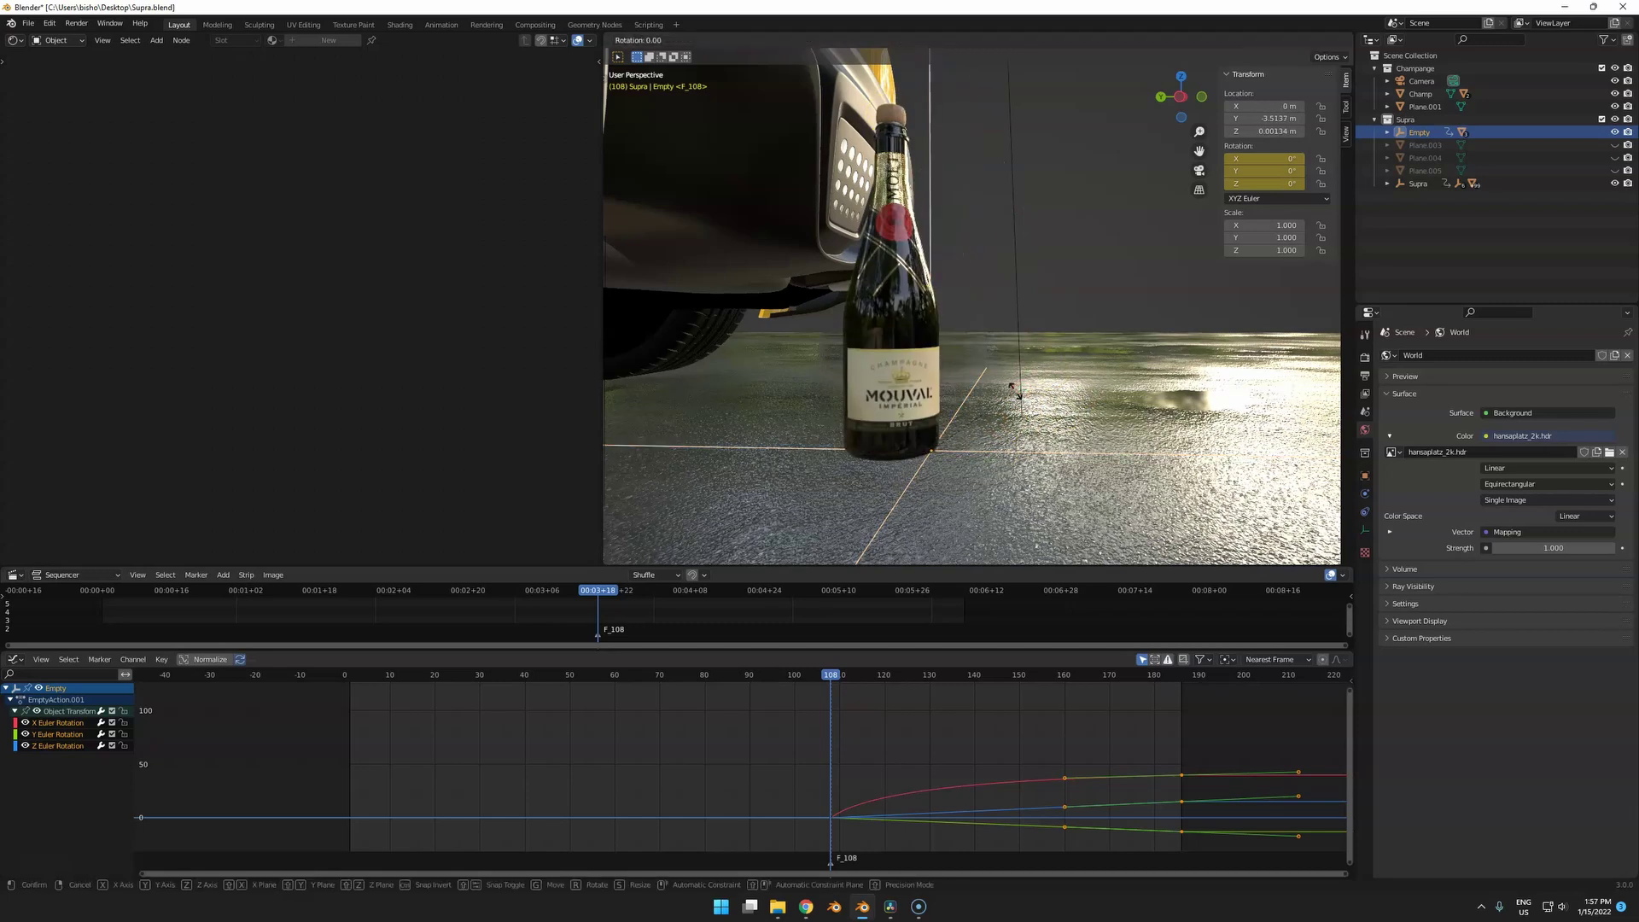
right_click(1050, 497)
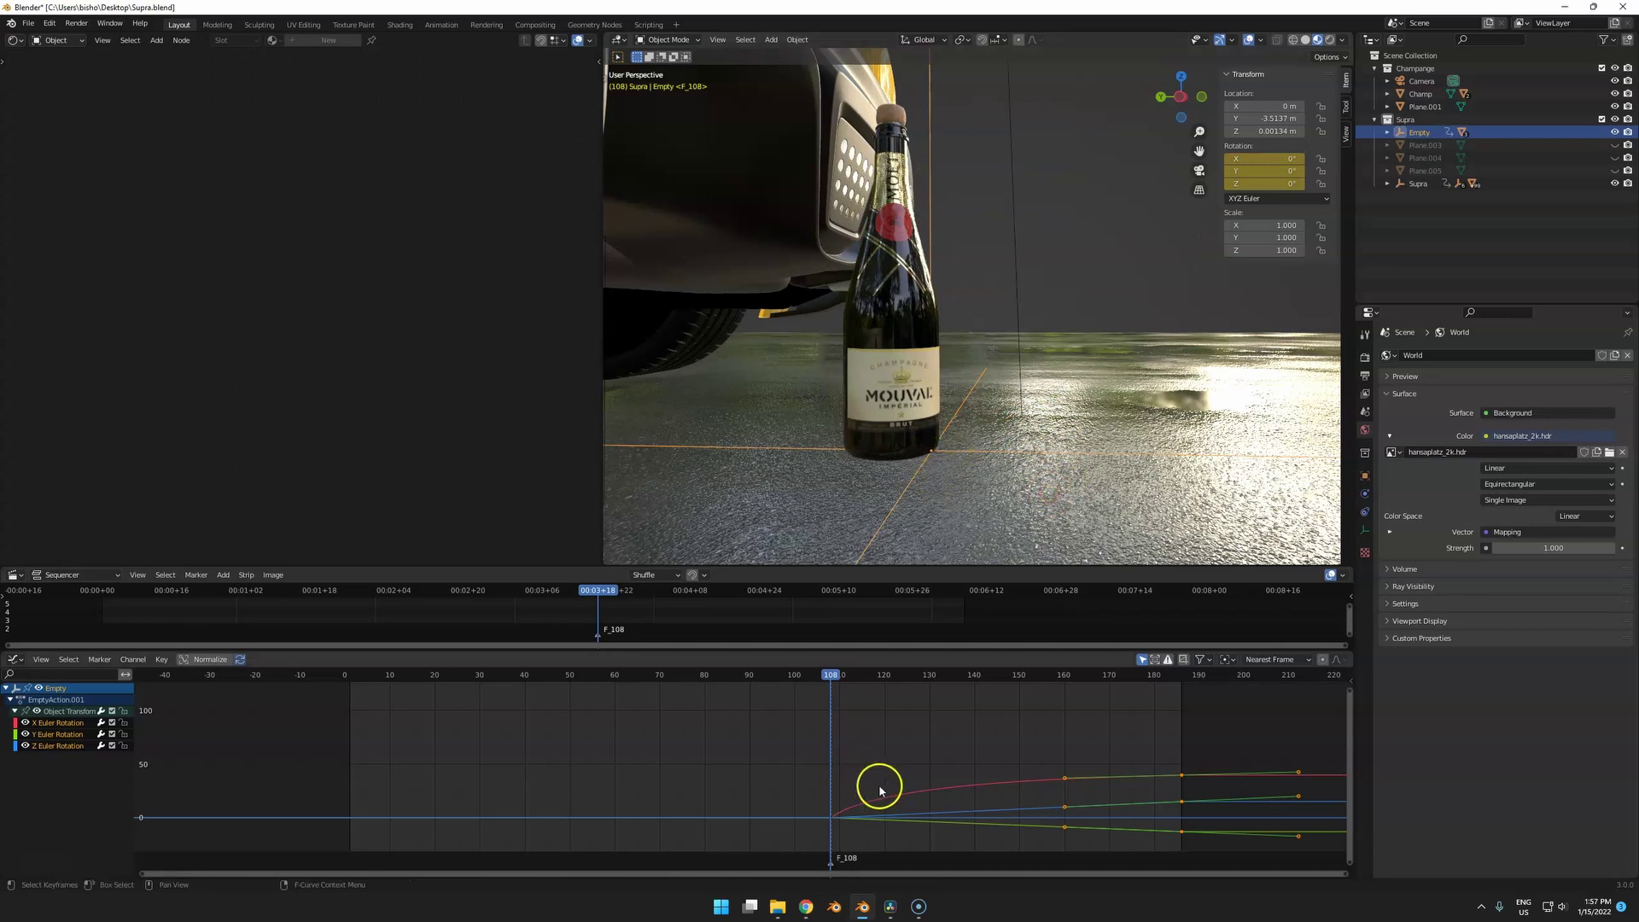
Examine the Empty's X, Y and Z rotation curves after the F_108 marker, scrubbing to frame 111.
scroll(688, 754, down, 1)
middle_drag(830, 774, 718, 765)
scroll(813, 754, up, 3)
scroll(717, 766, down, 2)
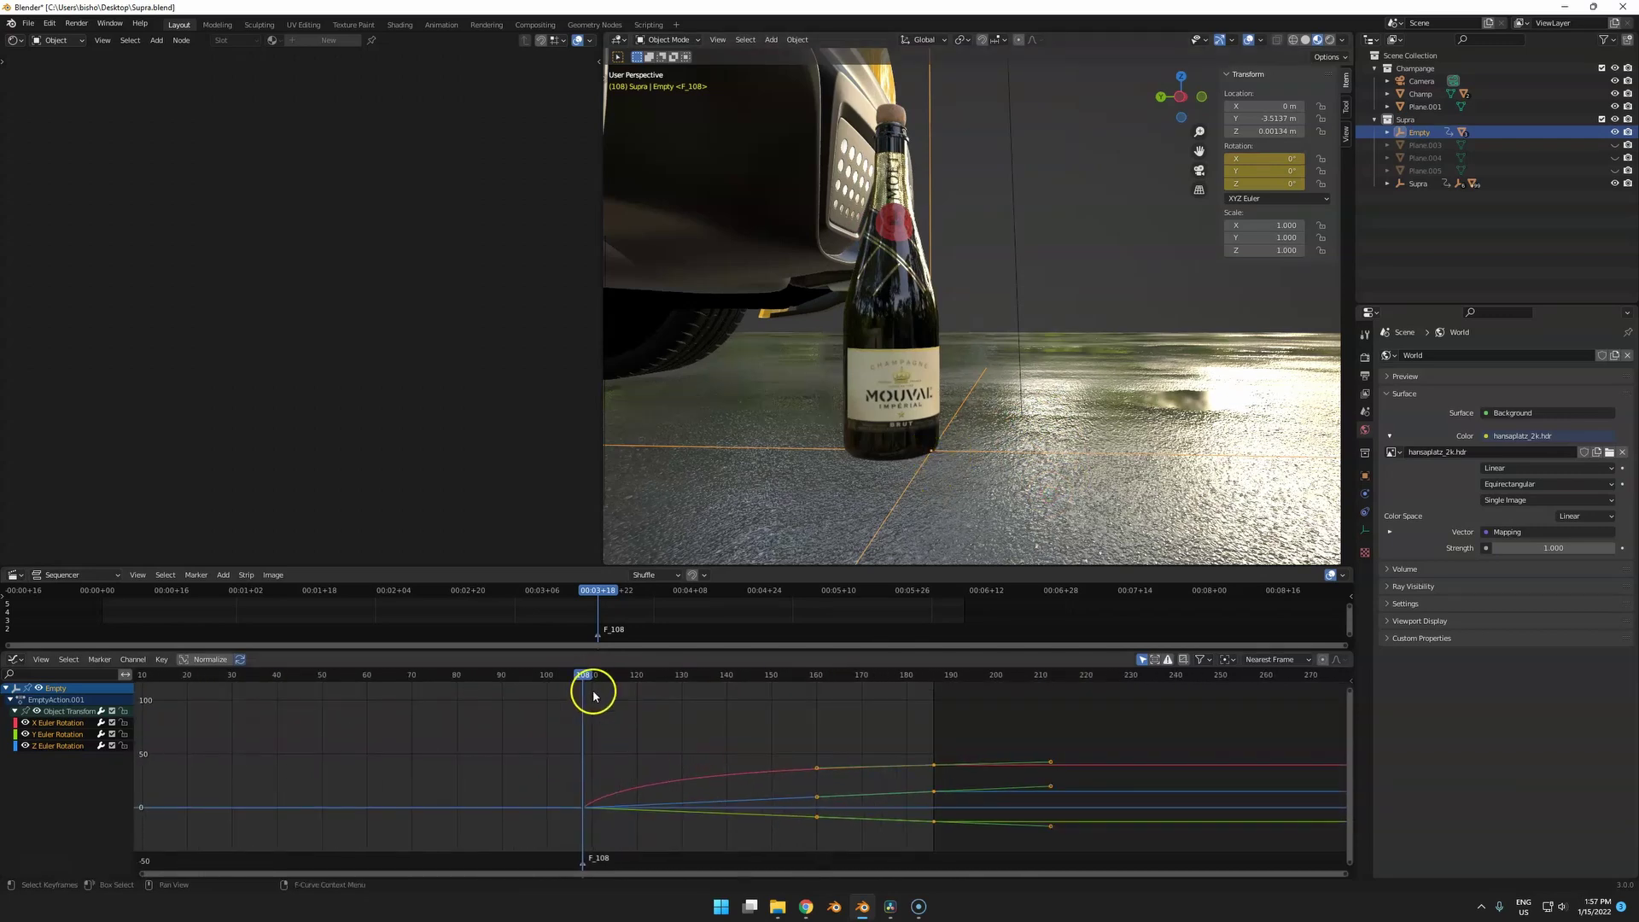
drag(591, 675, 605, 750)
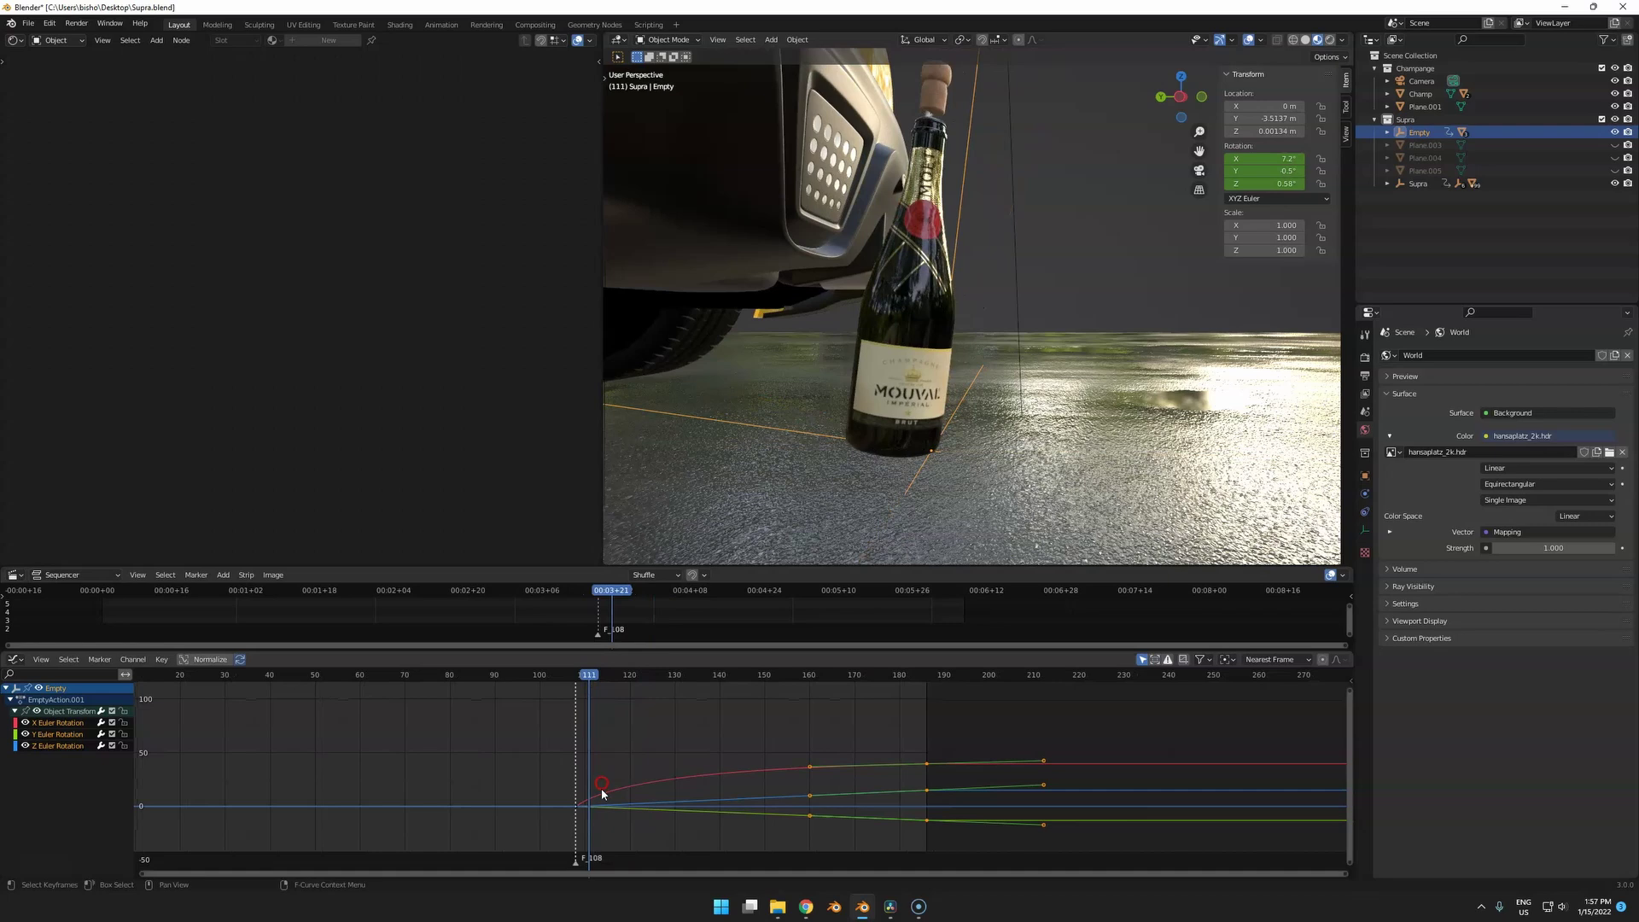
scroll(608, 798, up, 2)
scroll(614, 803, up, 1)
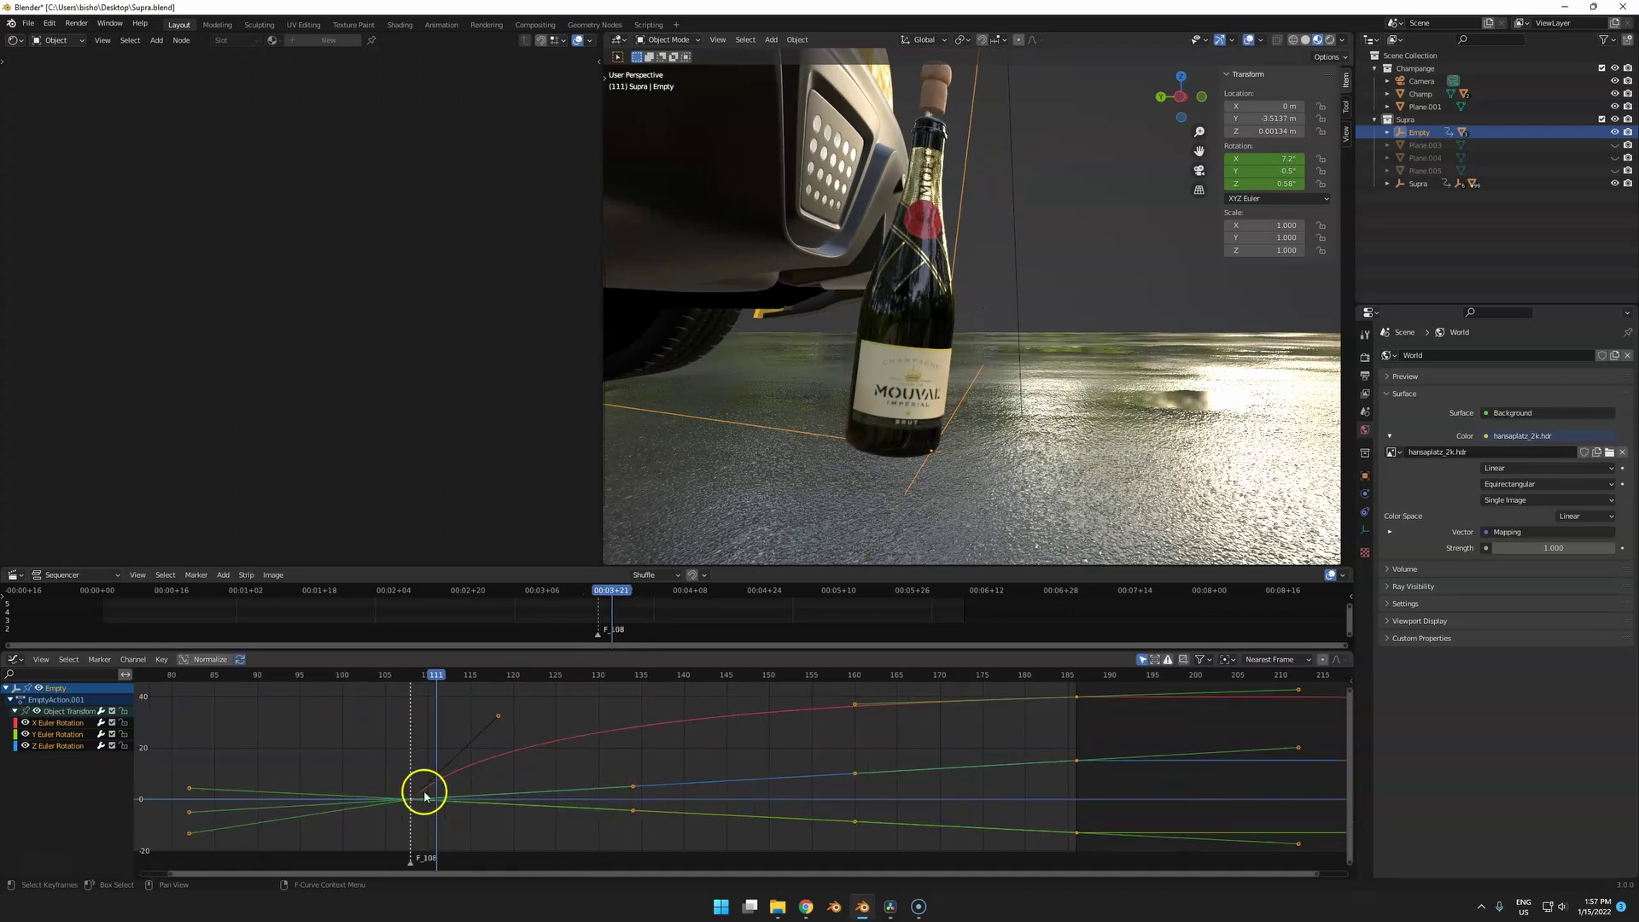
Replay the bottle's tilting animation several times from just before the F_108 marker.
click(412, 679)
key(space)
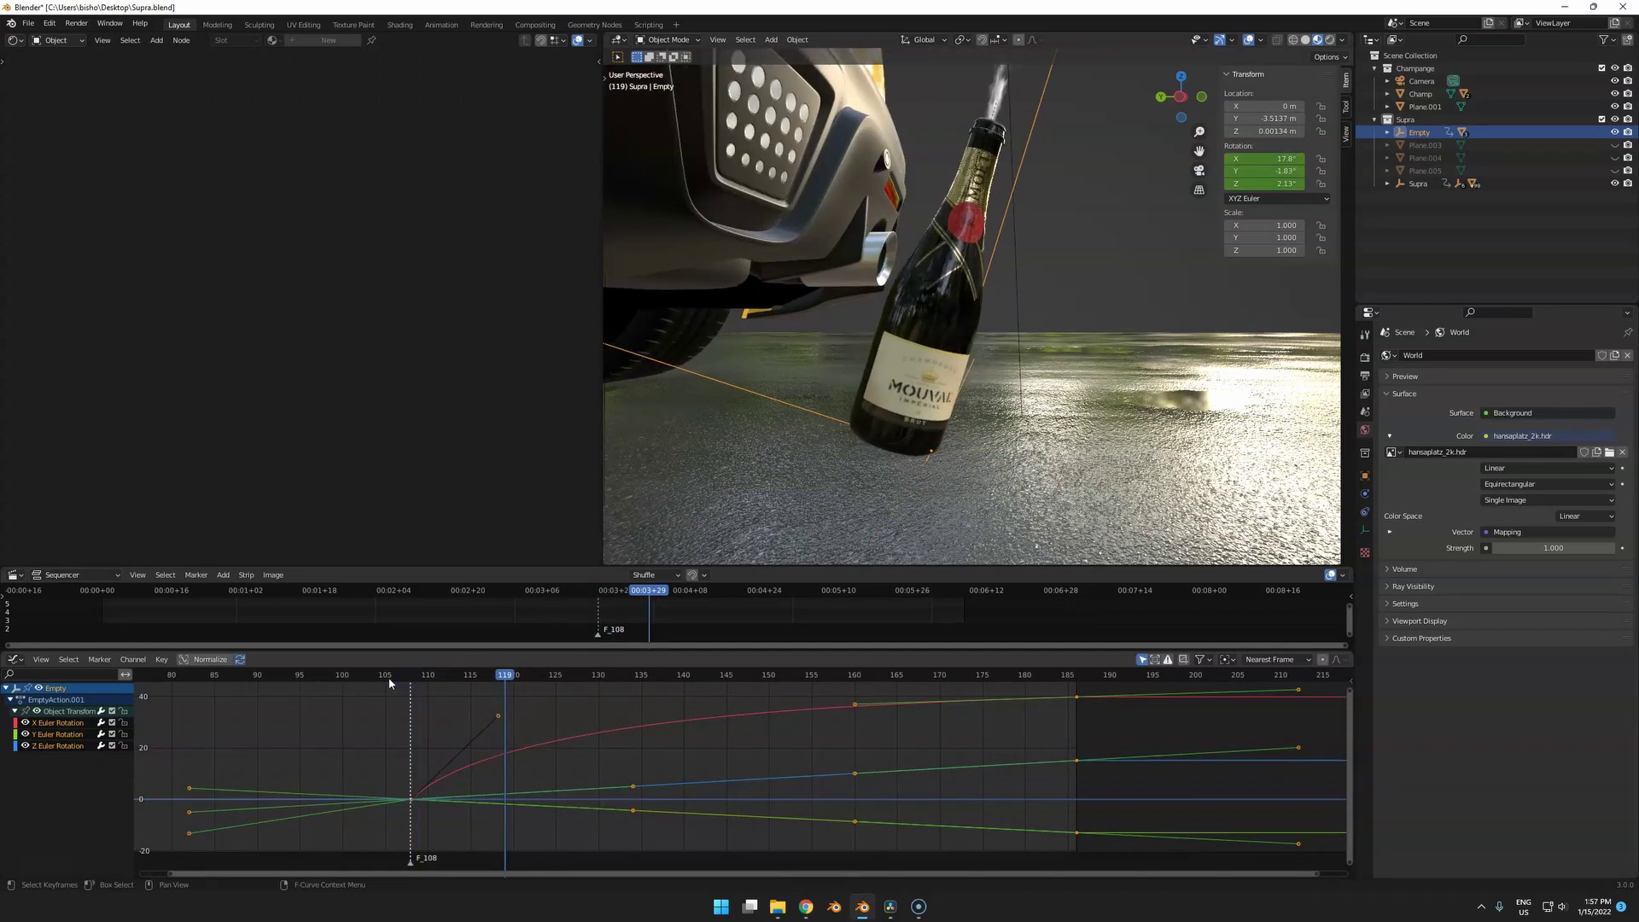
click(387, 679)
key(space)
click(389, 680)
key(space)
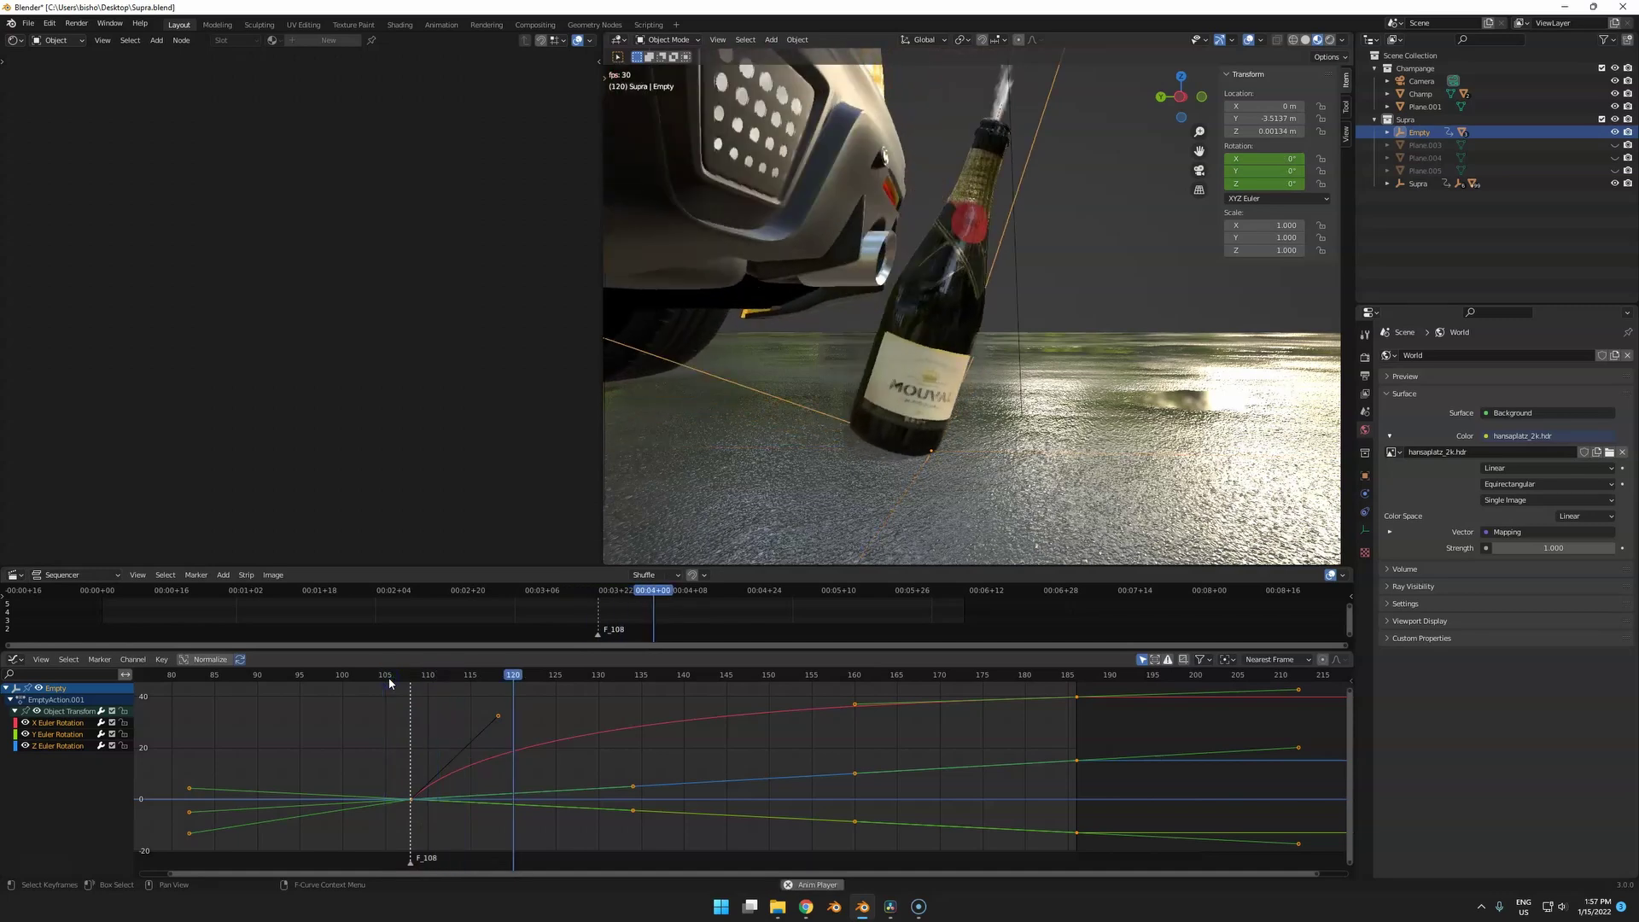
key(space)
Scrub the bottle's tilt forward from the F_108 marker and back to frame 105, checking it from several angles.
click(417, 675)
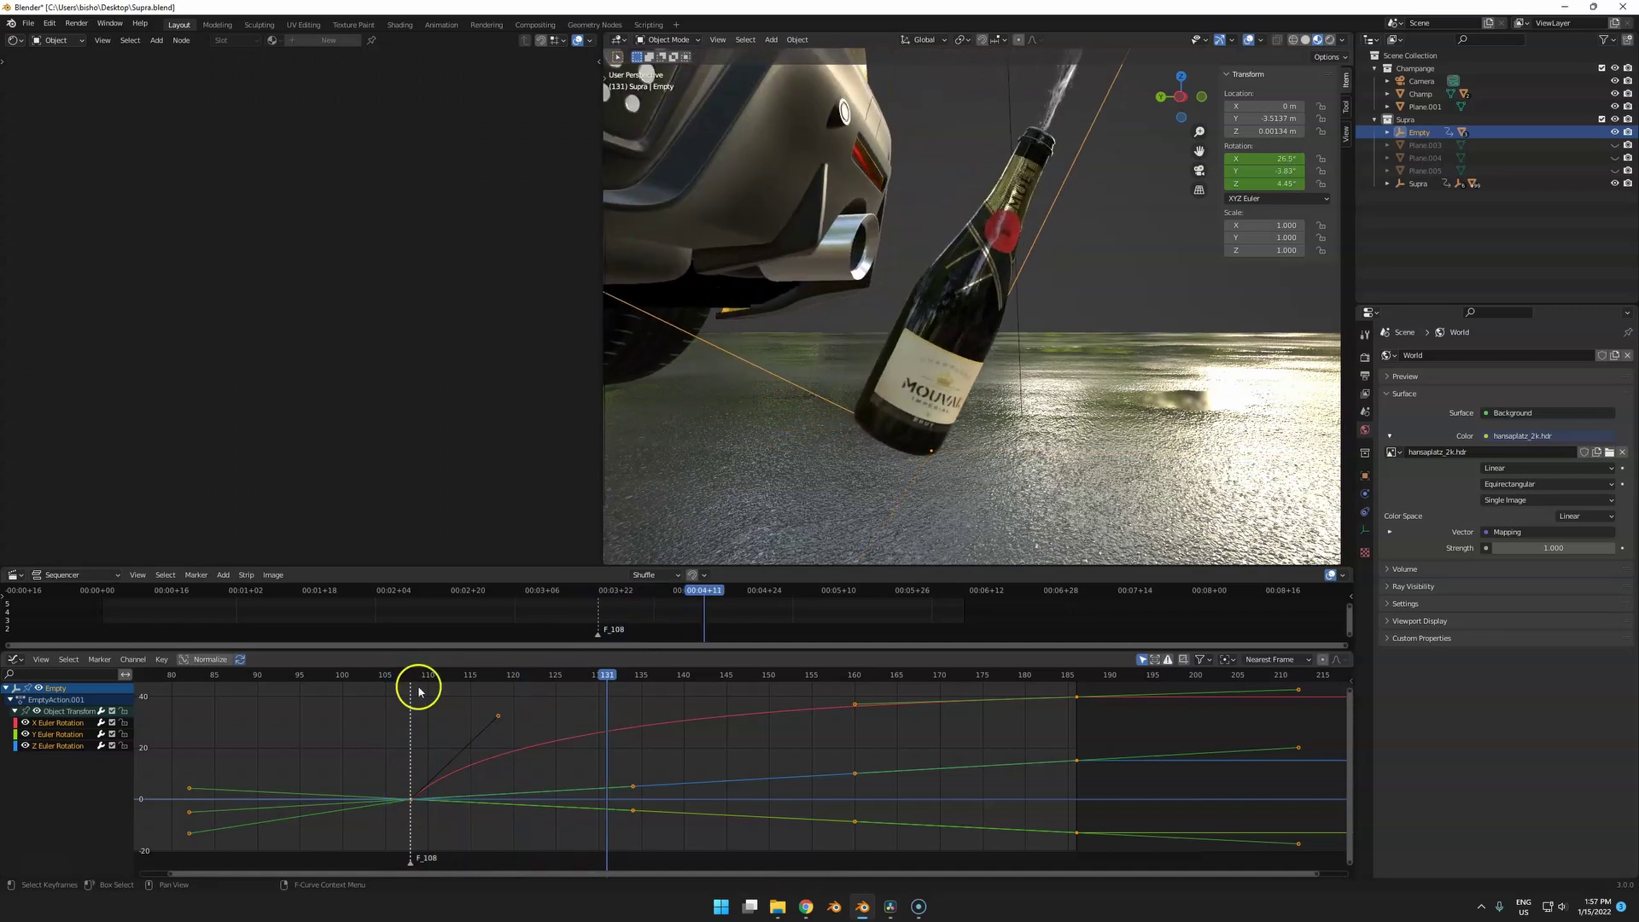
click(411, 675)
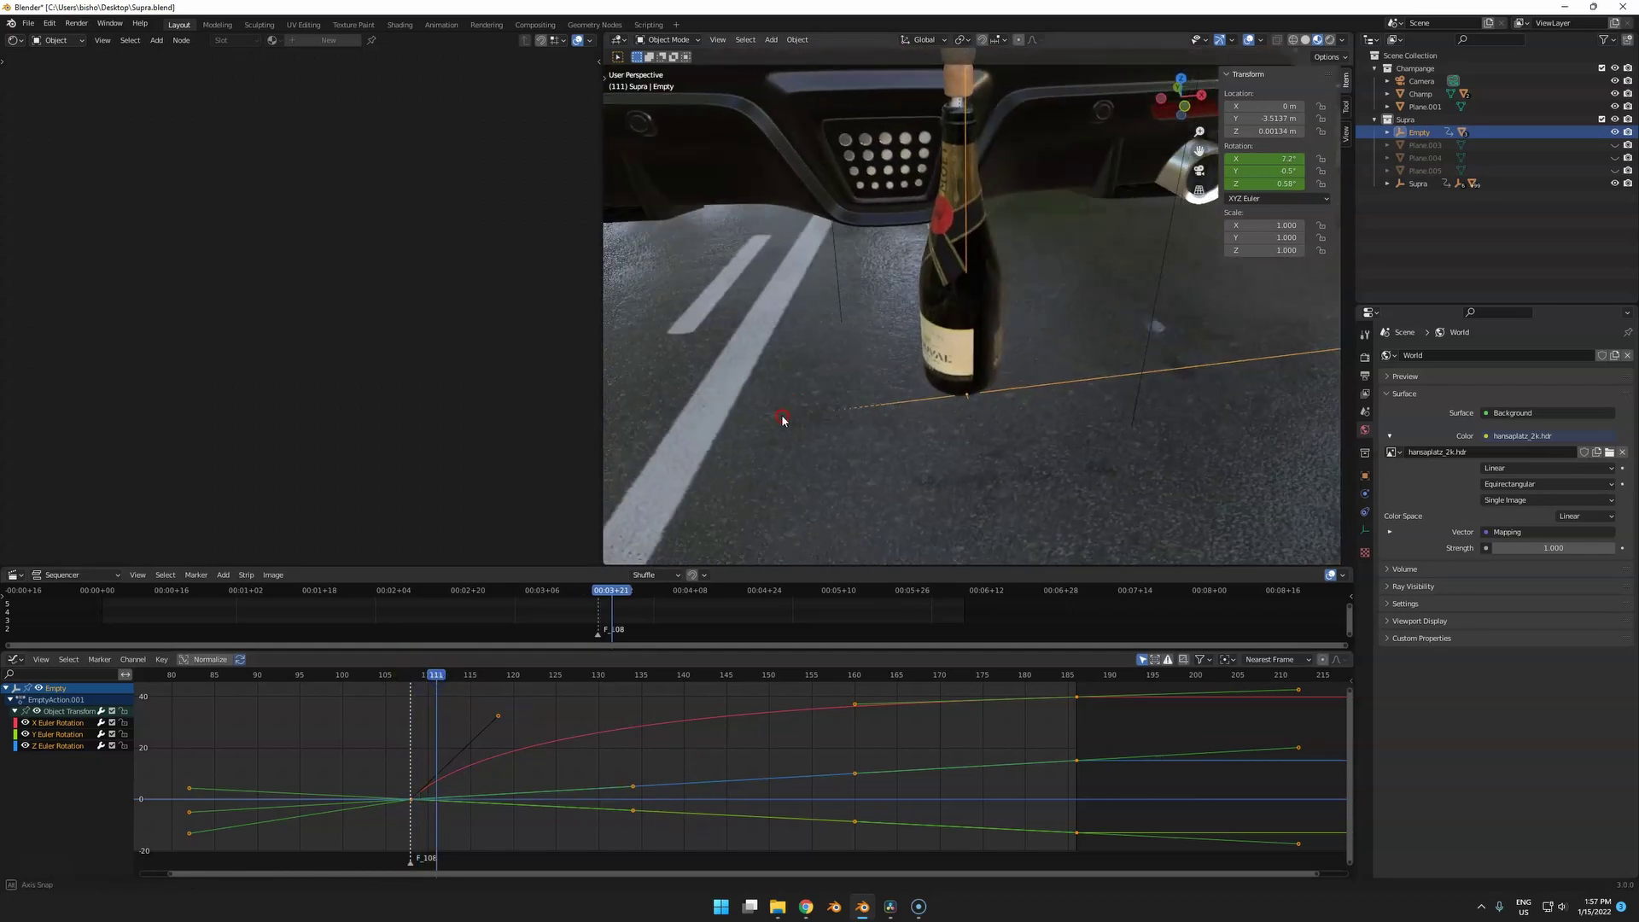
drag(424, 679, 505, 675)
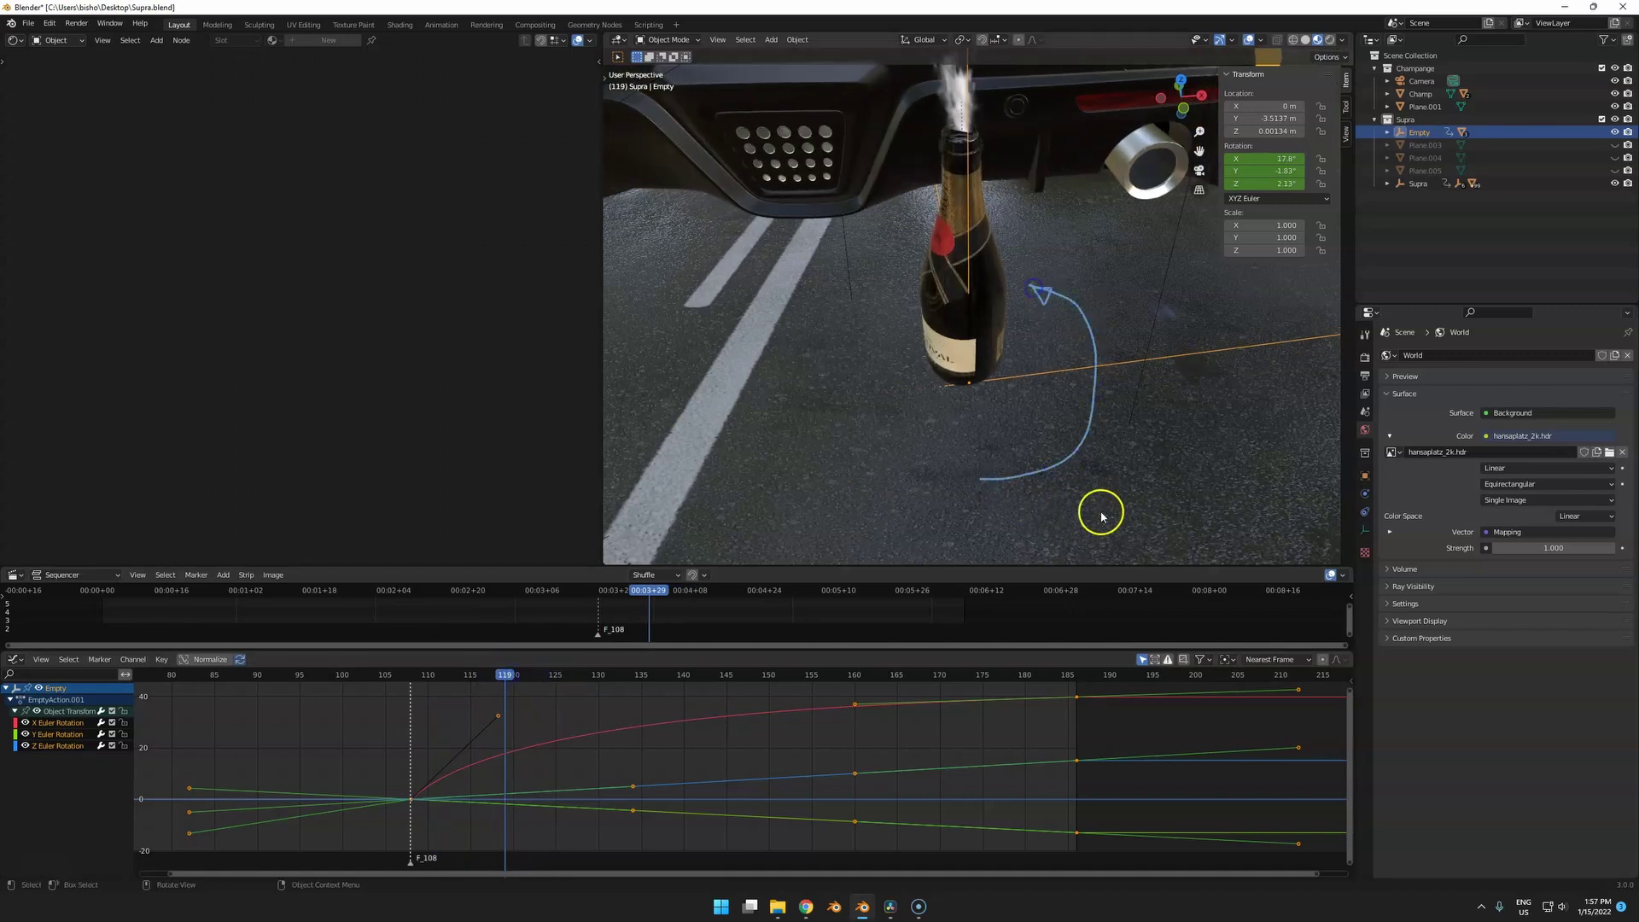
drag(655, 680, 385, 688)
middle_drag(807, 457, 910, 463)
scroll(885, 474, down, 3)
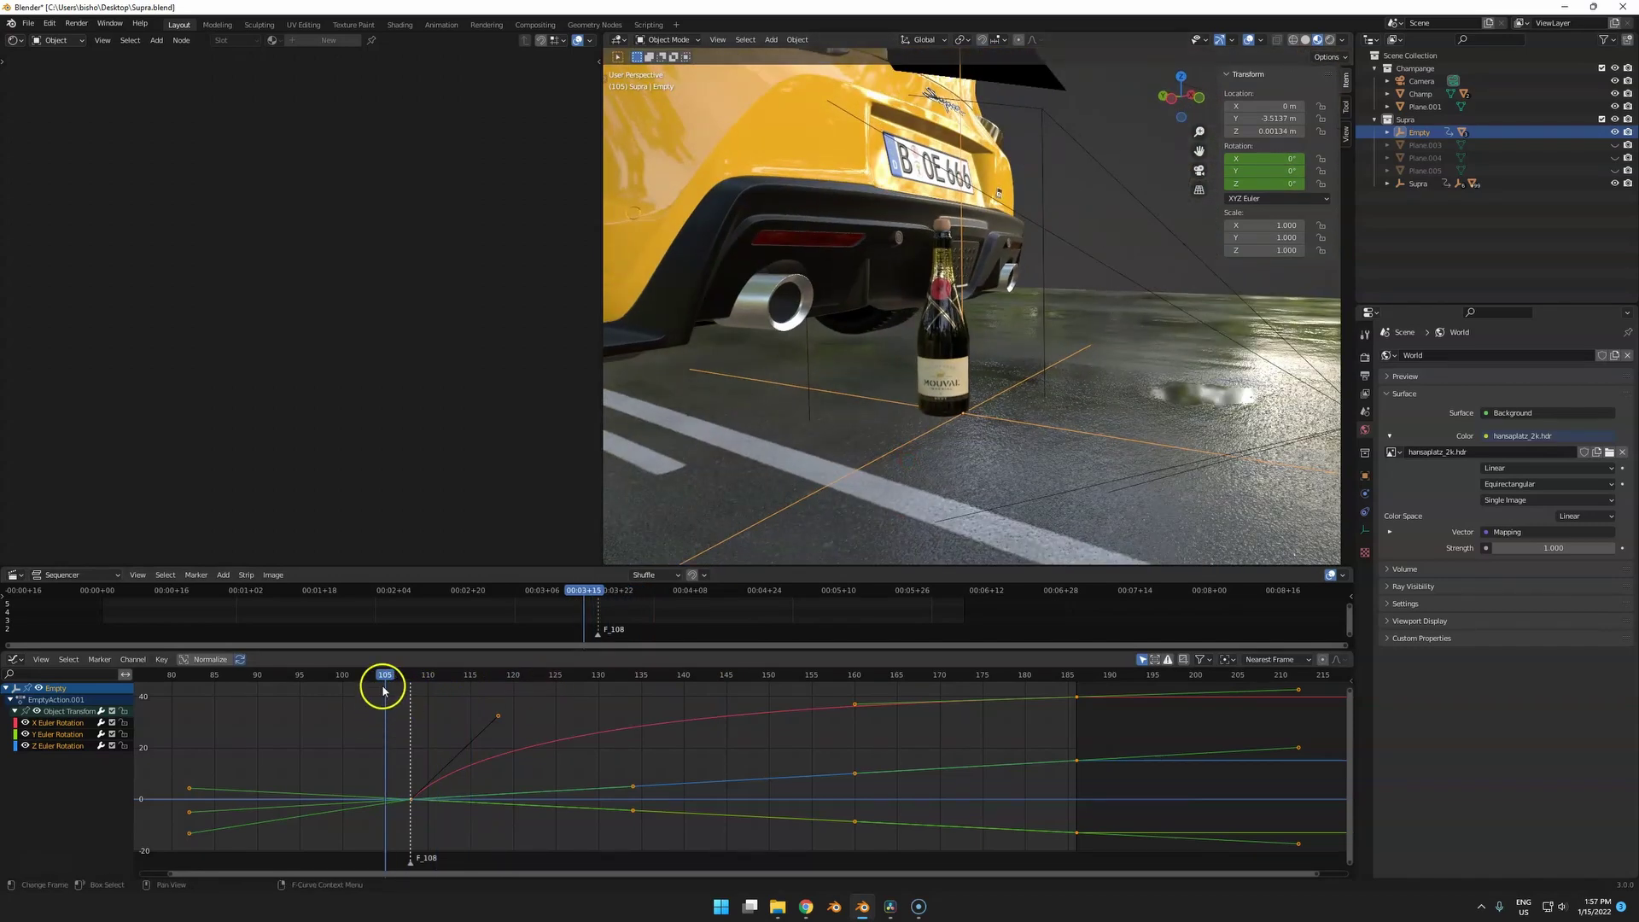
scroll(940, 346, down, 5)
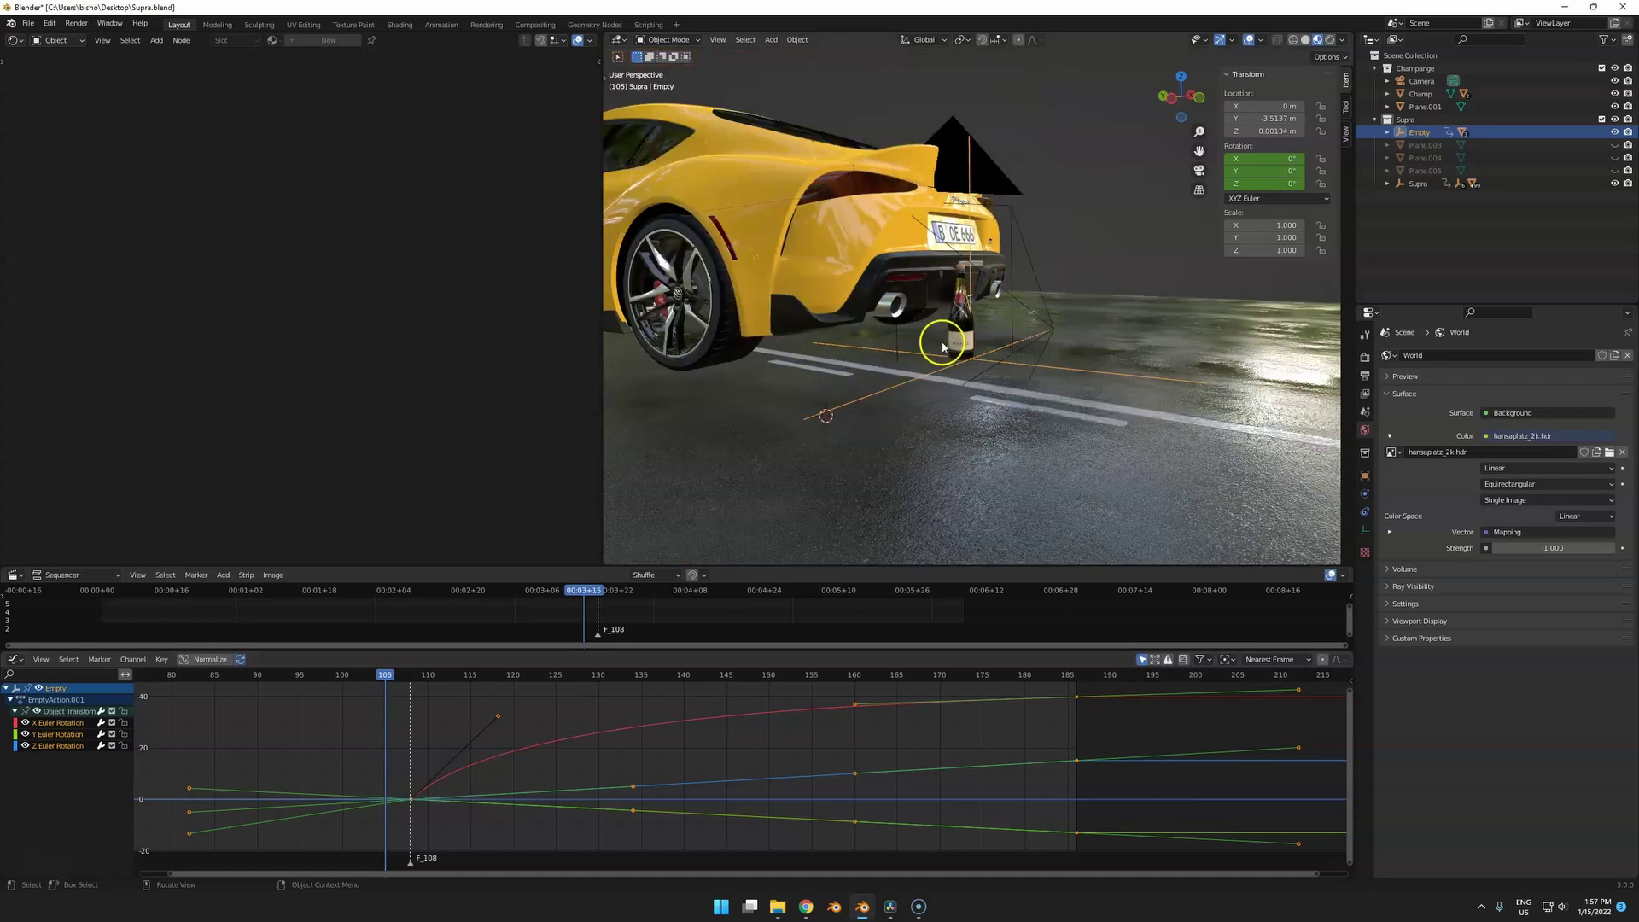
Select the bottle's cork and fit its Z location curve in the Graph Editor.
scroll(941, 348, up, 7)
middle_drag(985, 561, 1025, 409)
click(972, 307)
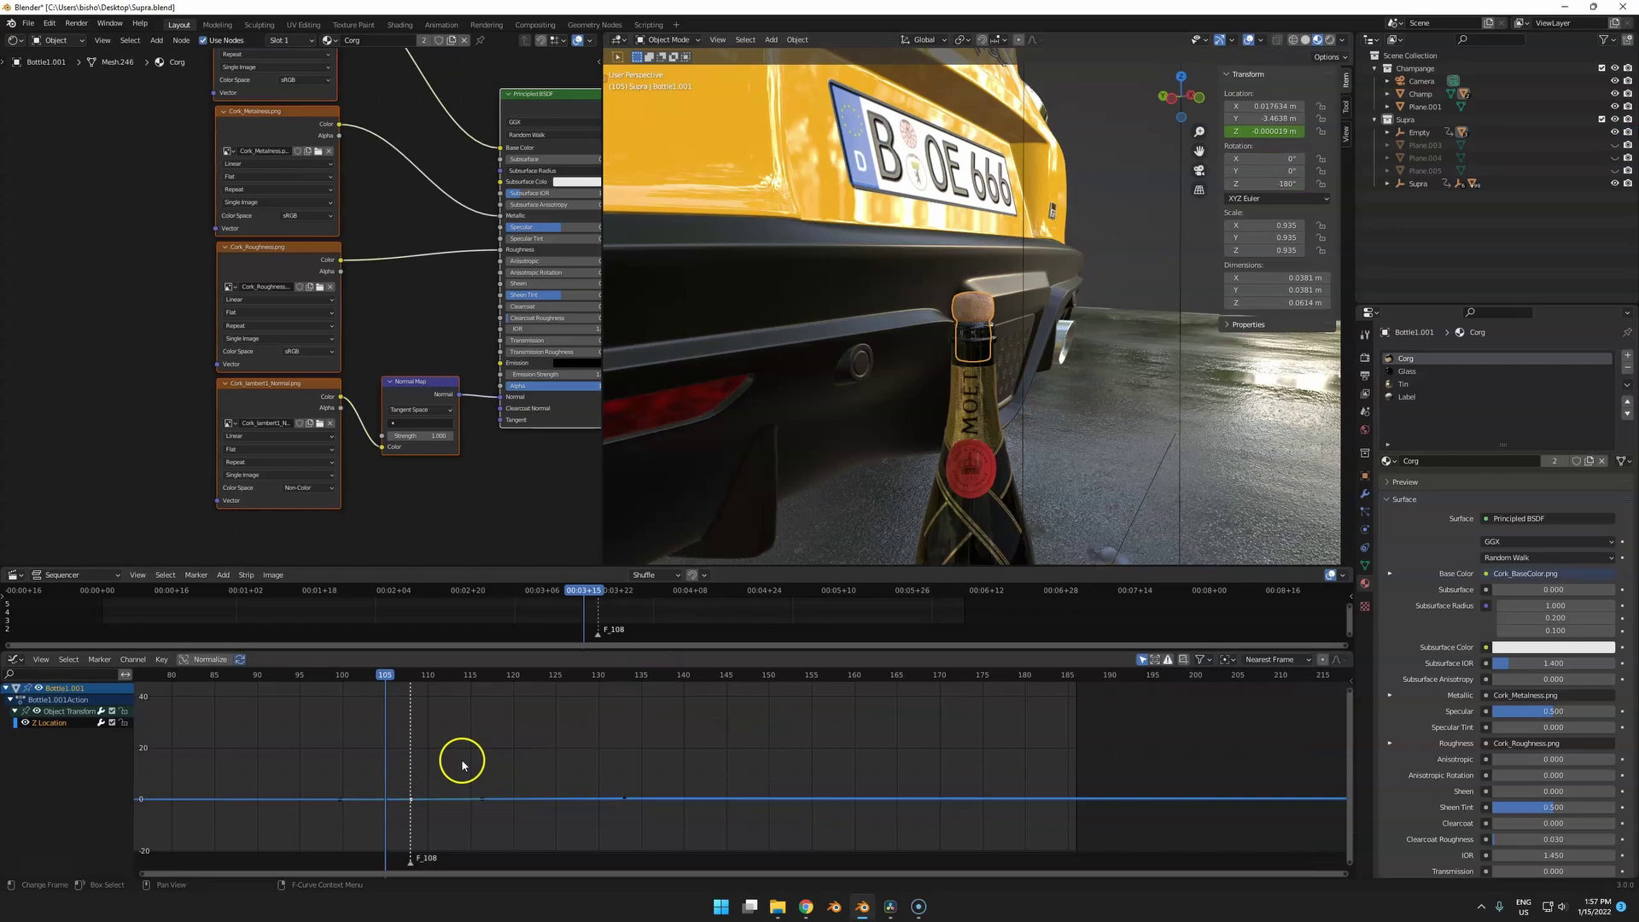
key(Home)
scroll(657, 784, up, 3)
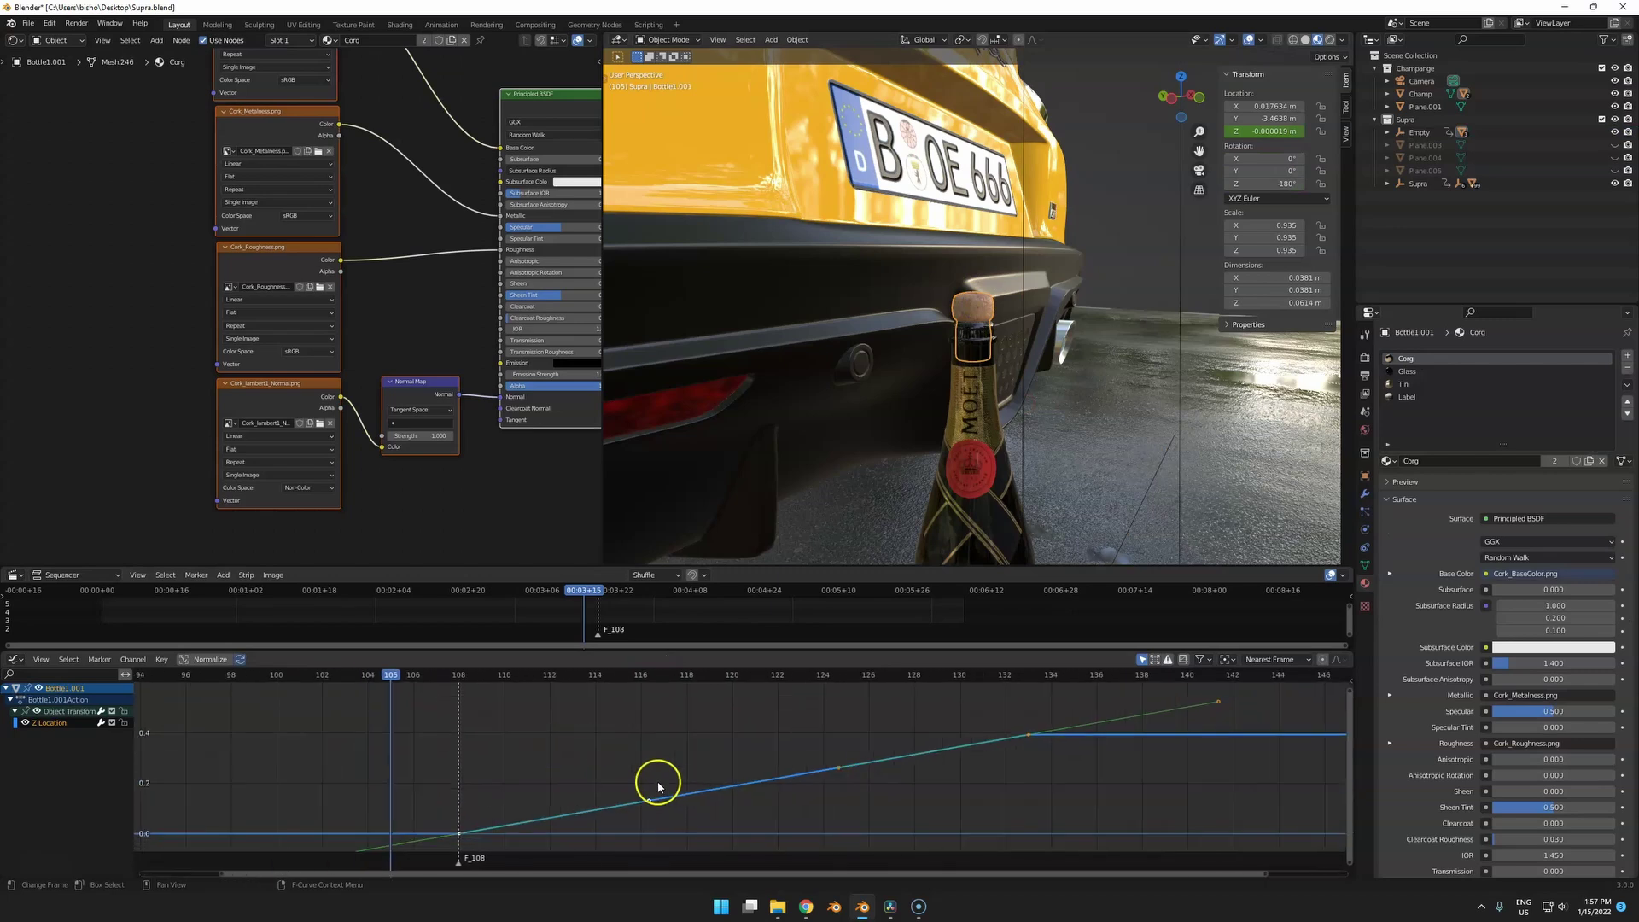
Scrub forward to frame 139 to review the cork flying off the tilting bottle.
drag(442, 681, 676, 674)
middle_drag(1144, 248, 1082, 300)
scroll(1074, 286, down, 4)
drag(690, 677, 1068, 675)
middle_drag(931, 542, 1018, 532)
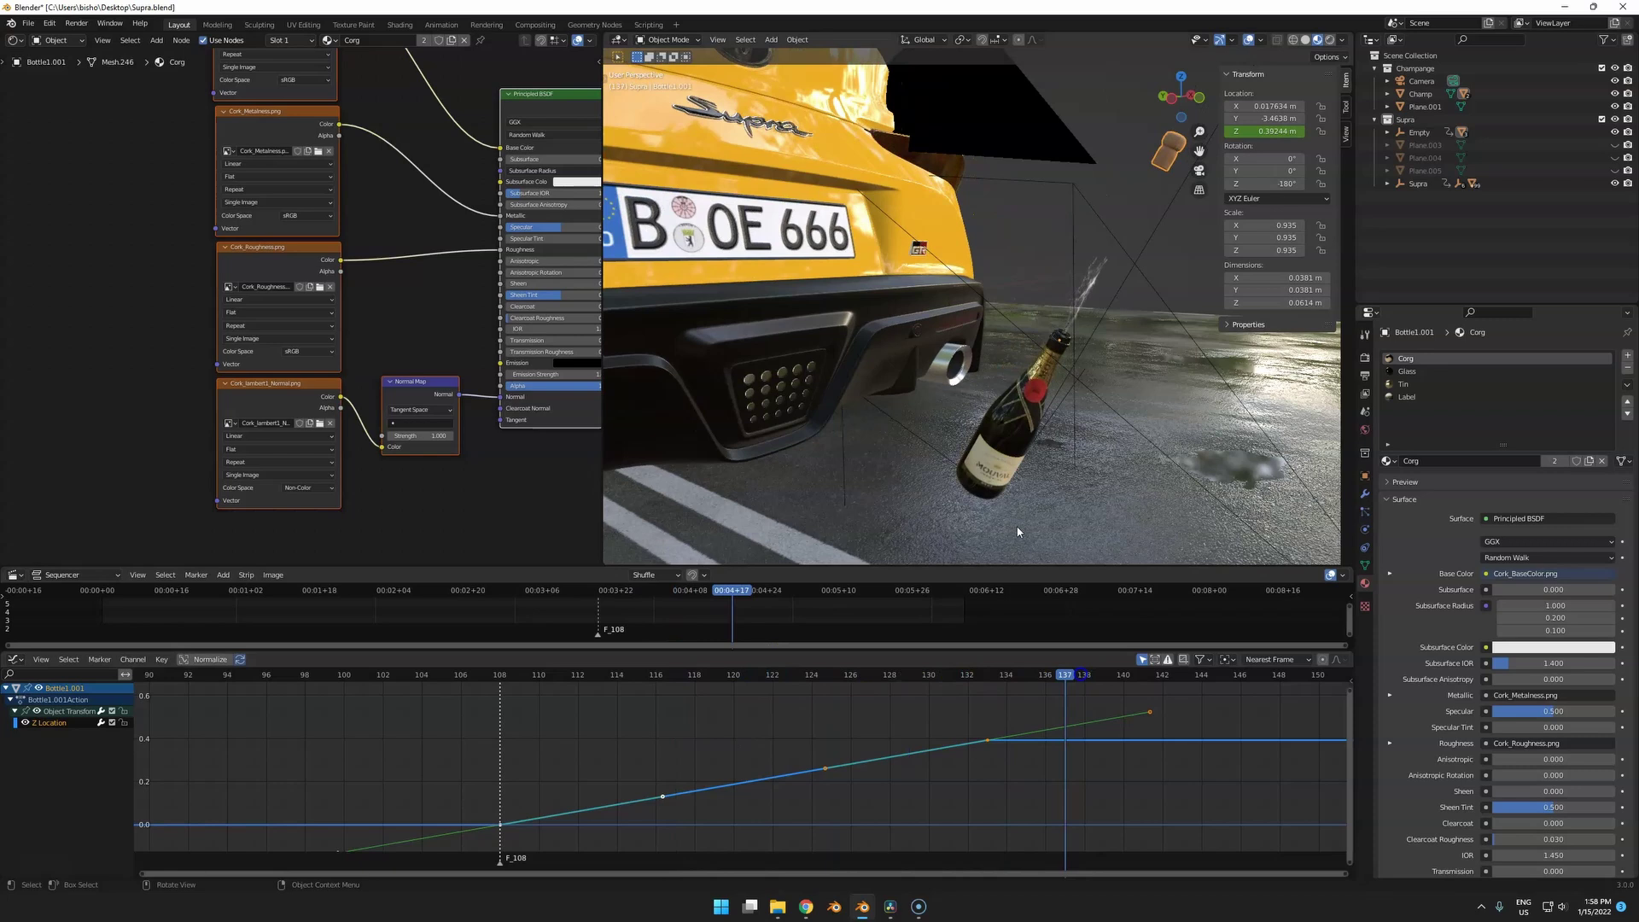
click(1104, 674)
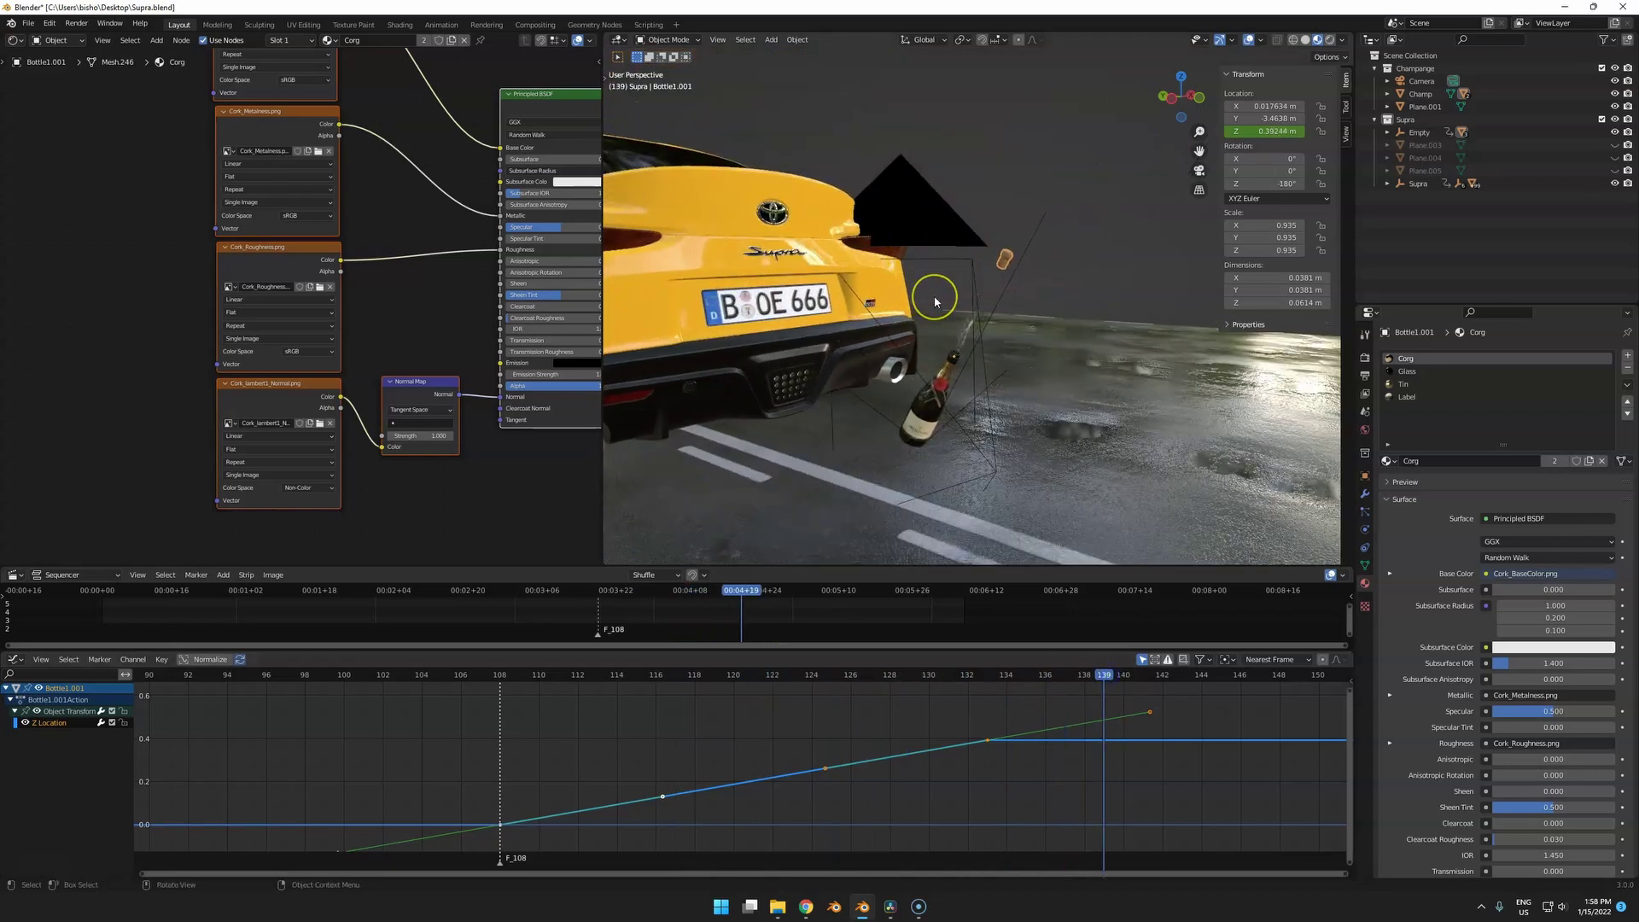
Review the cork's flight through the camera and from other angles, scrubbing back to frame 93.
key(KP_0)
drag(1102, 678, 929, 688)
scroll(904, 355, down, 3)
middle_drag(903, 356, 949, 344)
scroll(902, 367, down, 6)
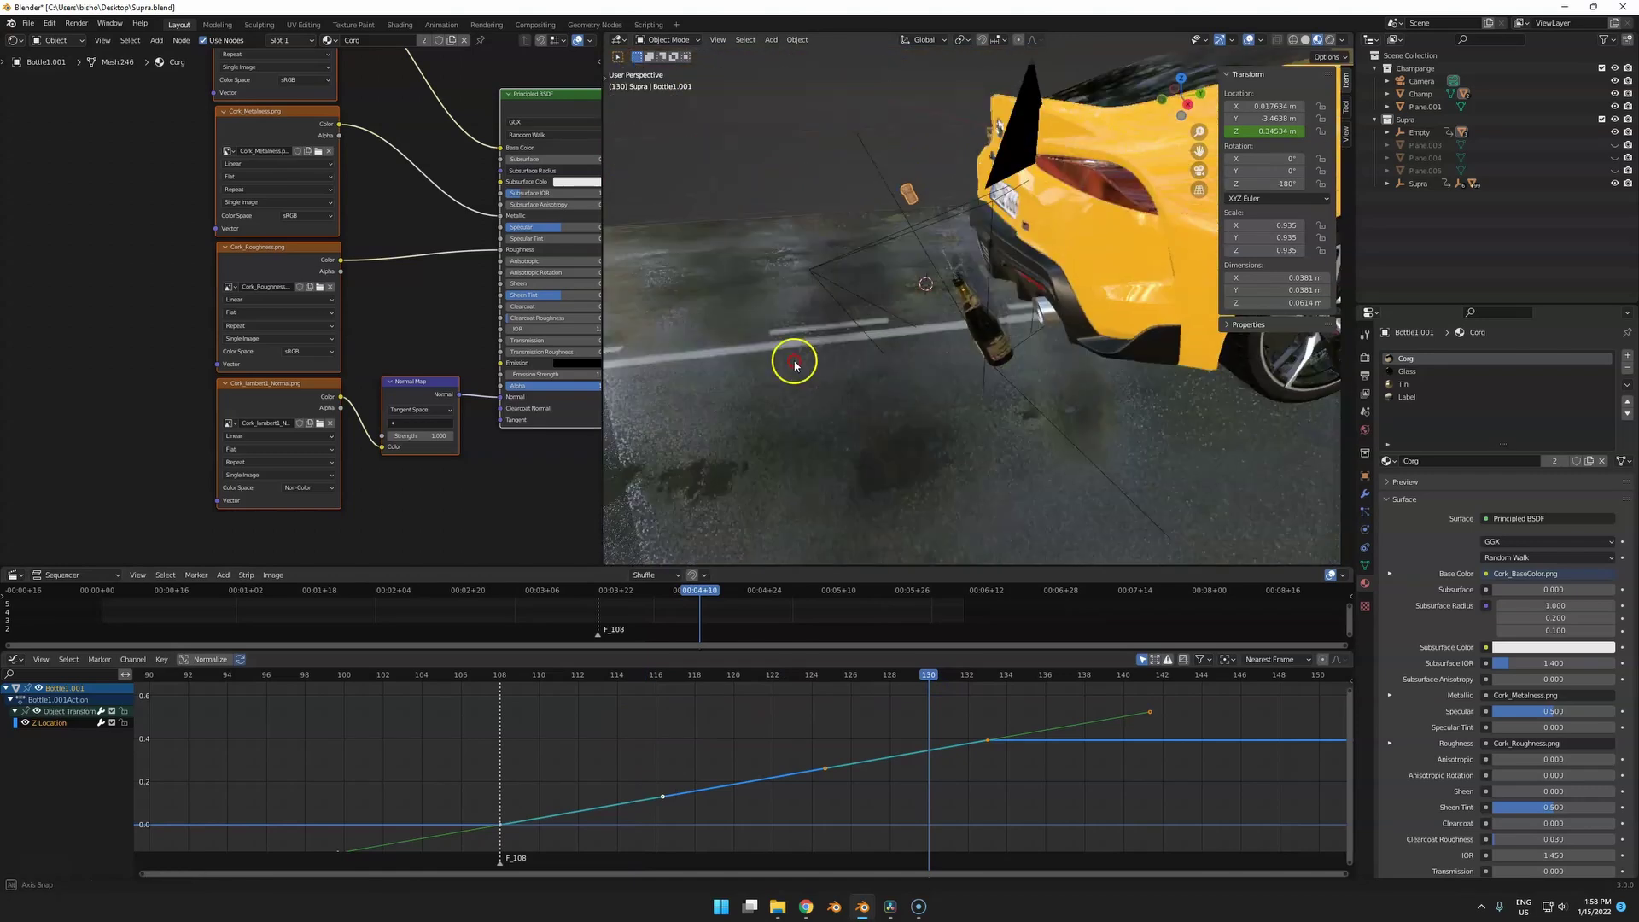
scroll(605, 726, down, 3)
drag(519, 677, 410, 692)
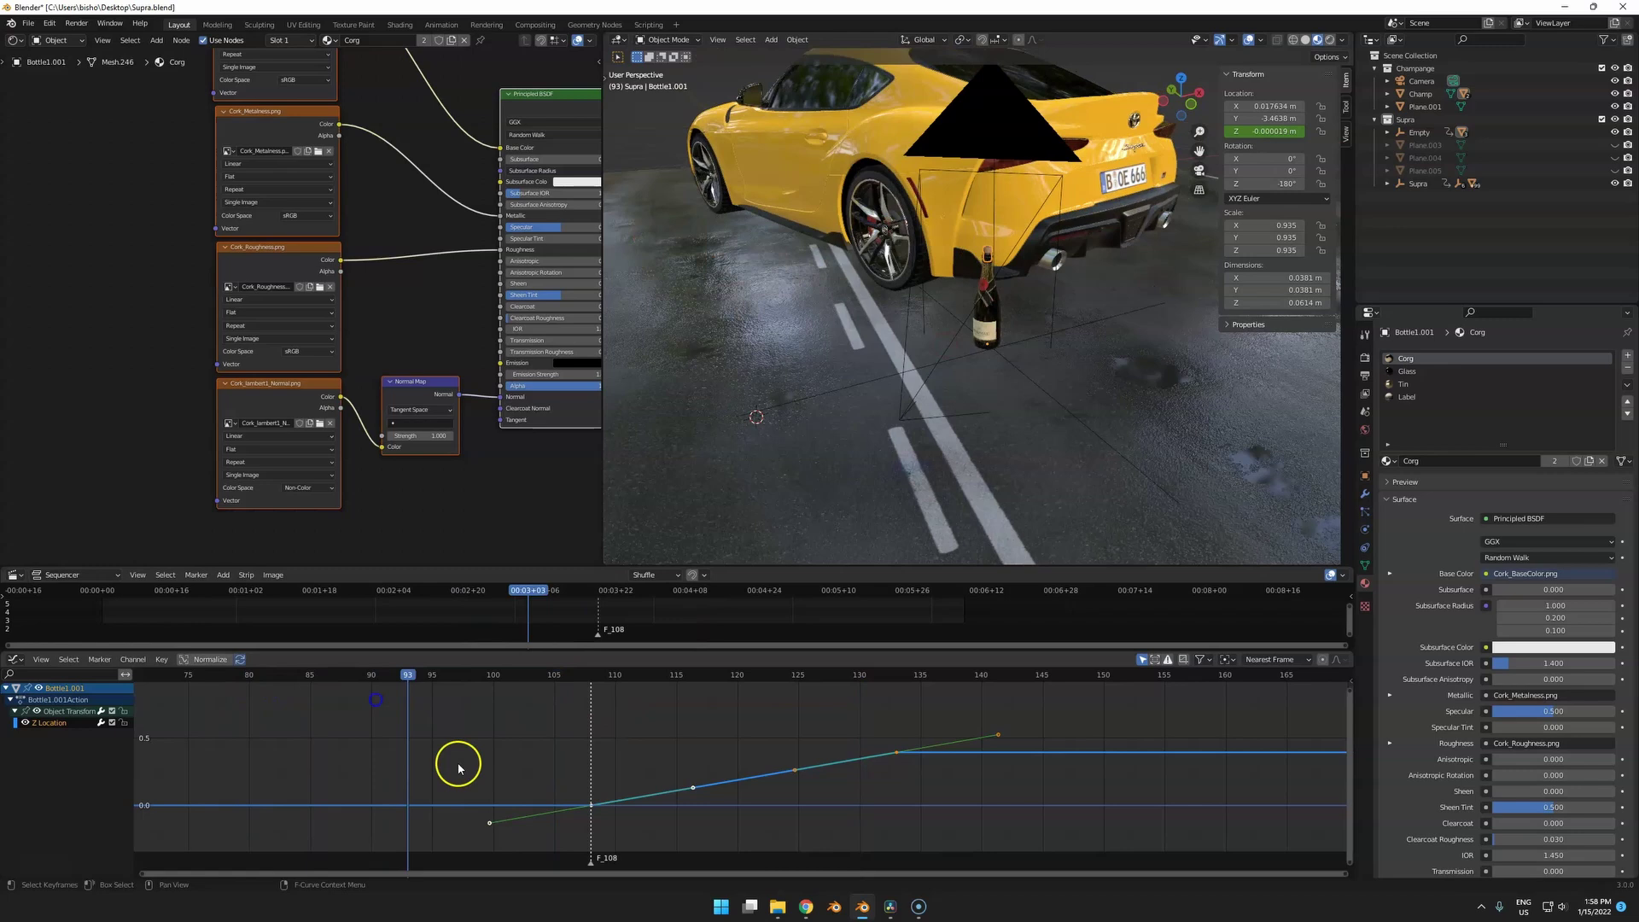
Select the camera in camera view at frame 93 and examine its focal length and depth of field settings.
scroll(435, 790, down, 3)
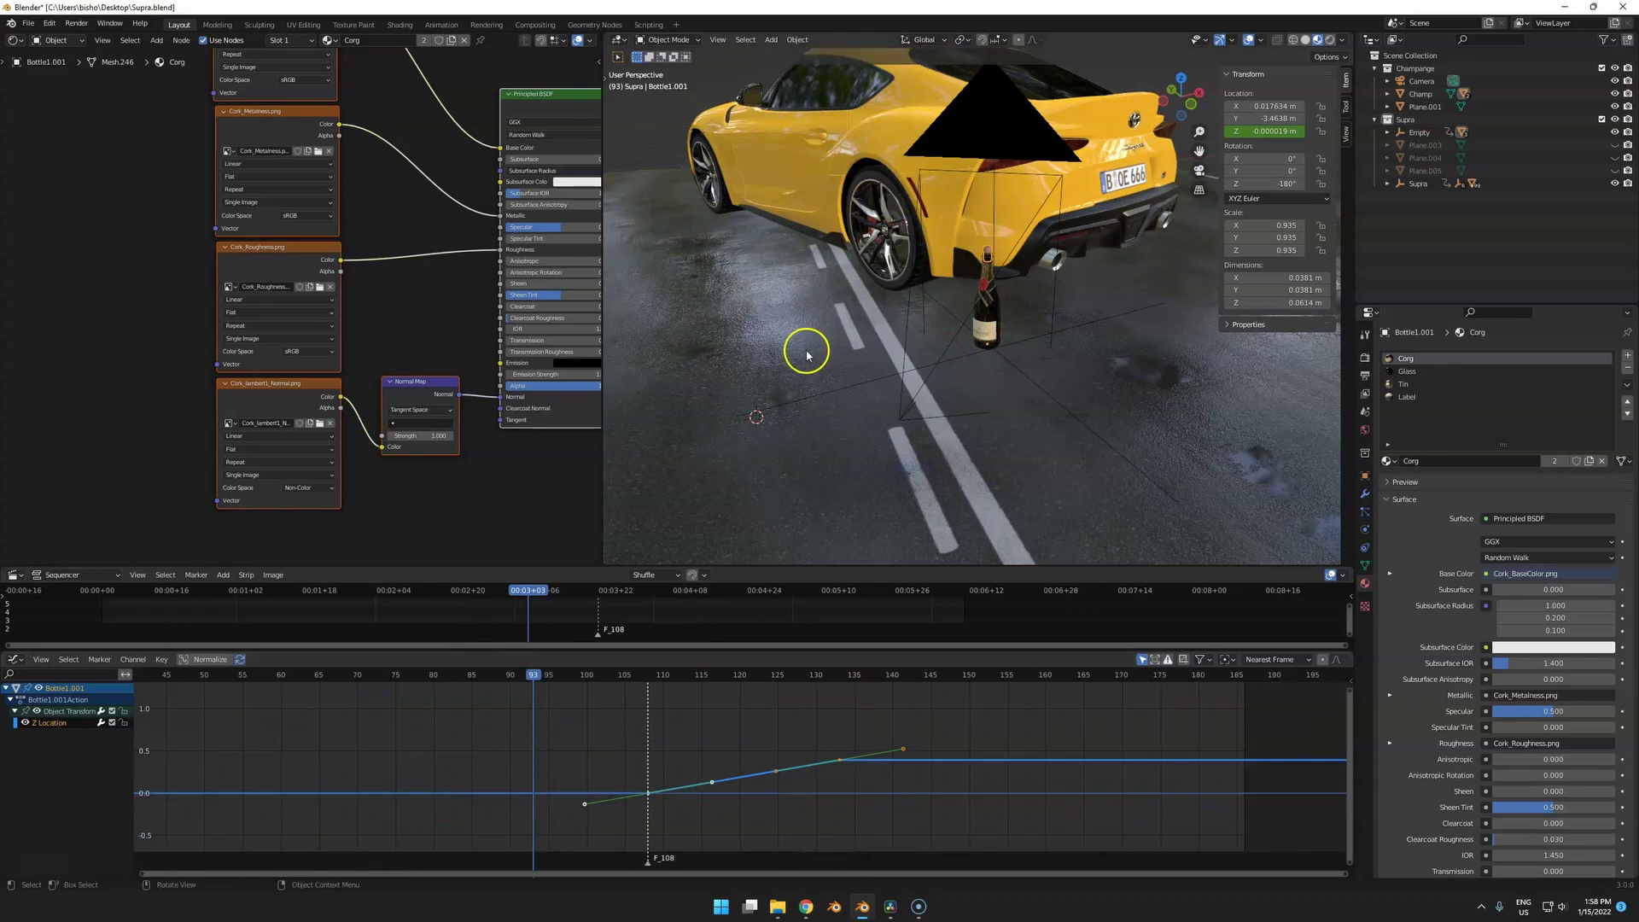
scroll(866, 417, up, 2)
key(KP_0)
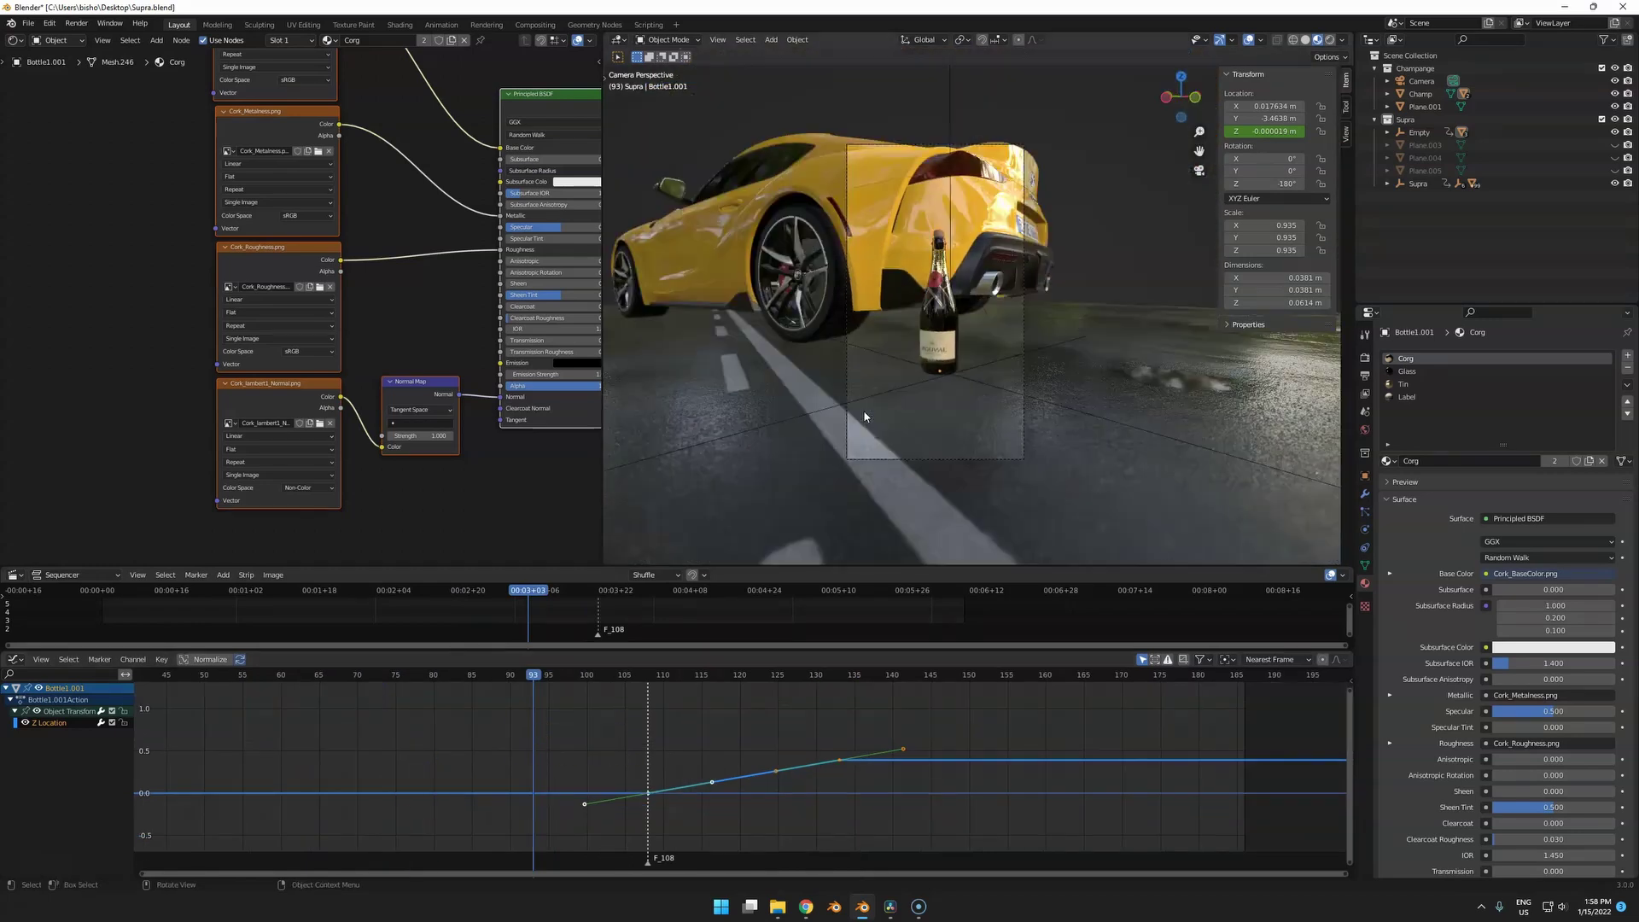
scroll(865, 418, up, 2)
scroll(1048, 363, down, 2)
click(1033, 333)
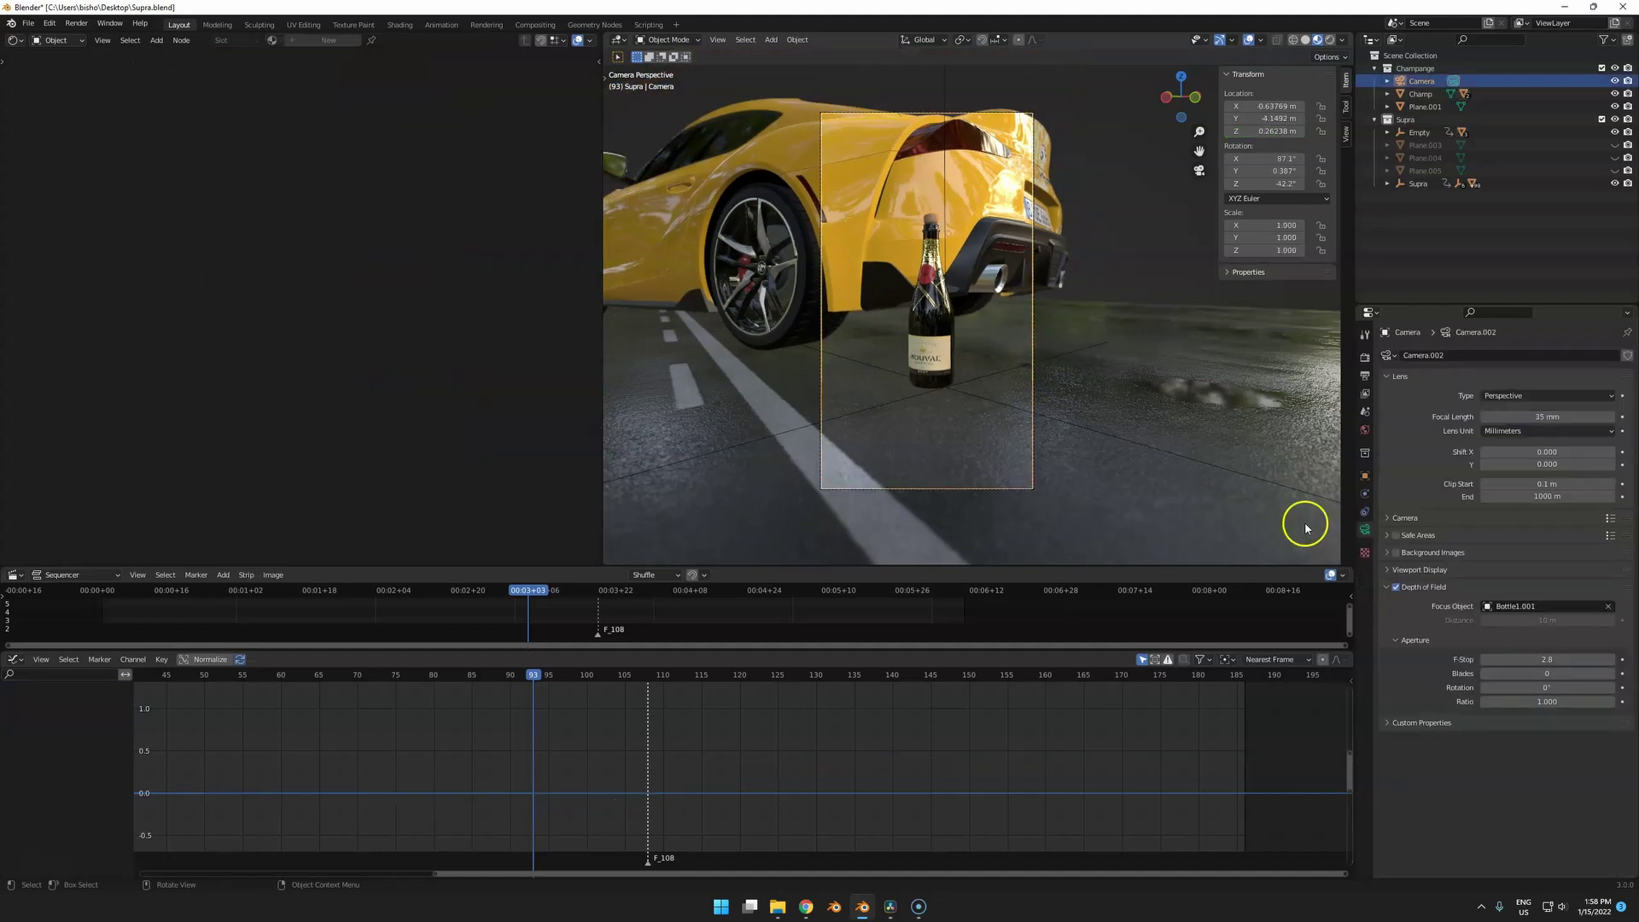
click(1561, 418)
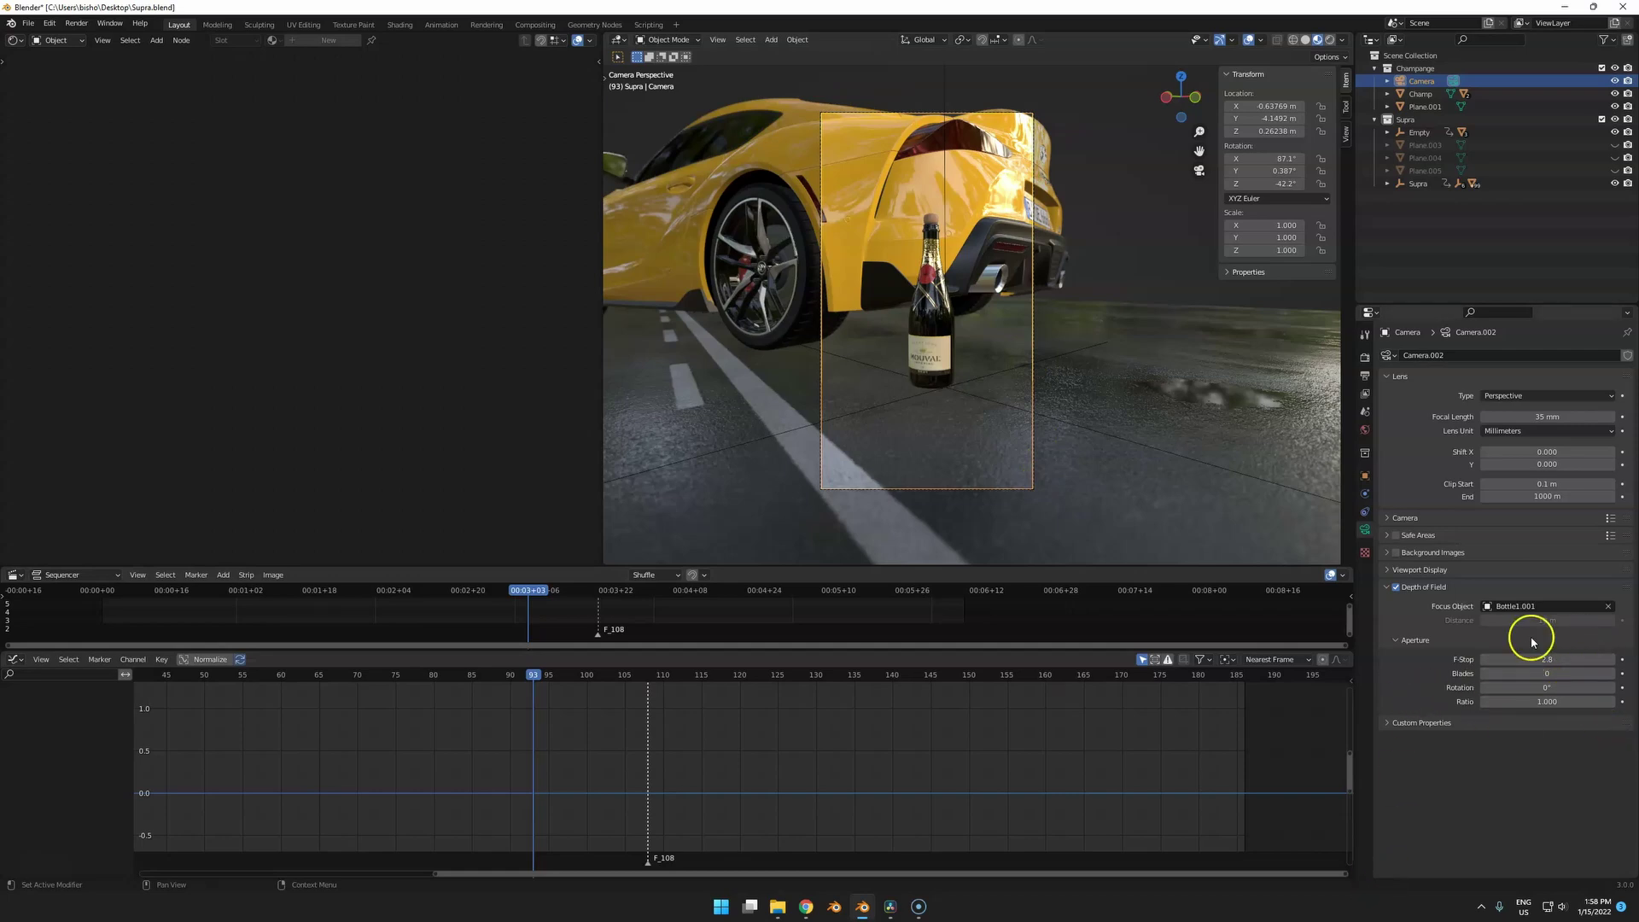
Try moving the bottle's cork along the Y axis to test the camera's depth of field focus.
click(934, 226)
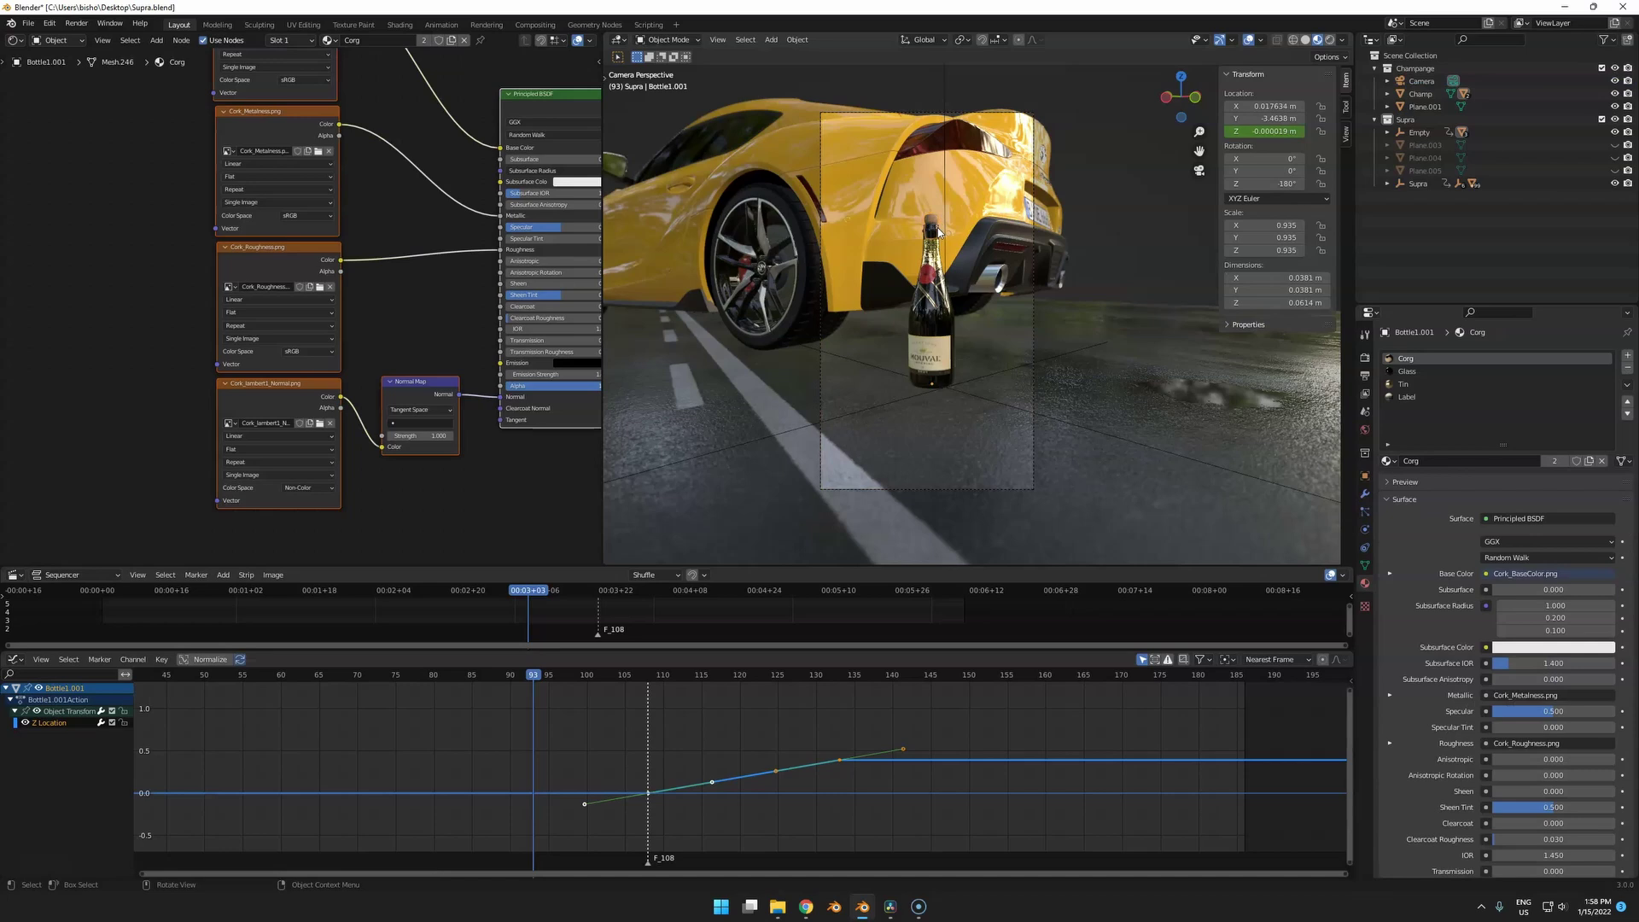
key(g)
key(y)
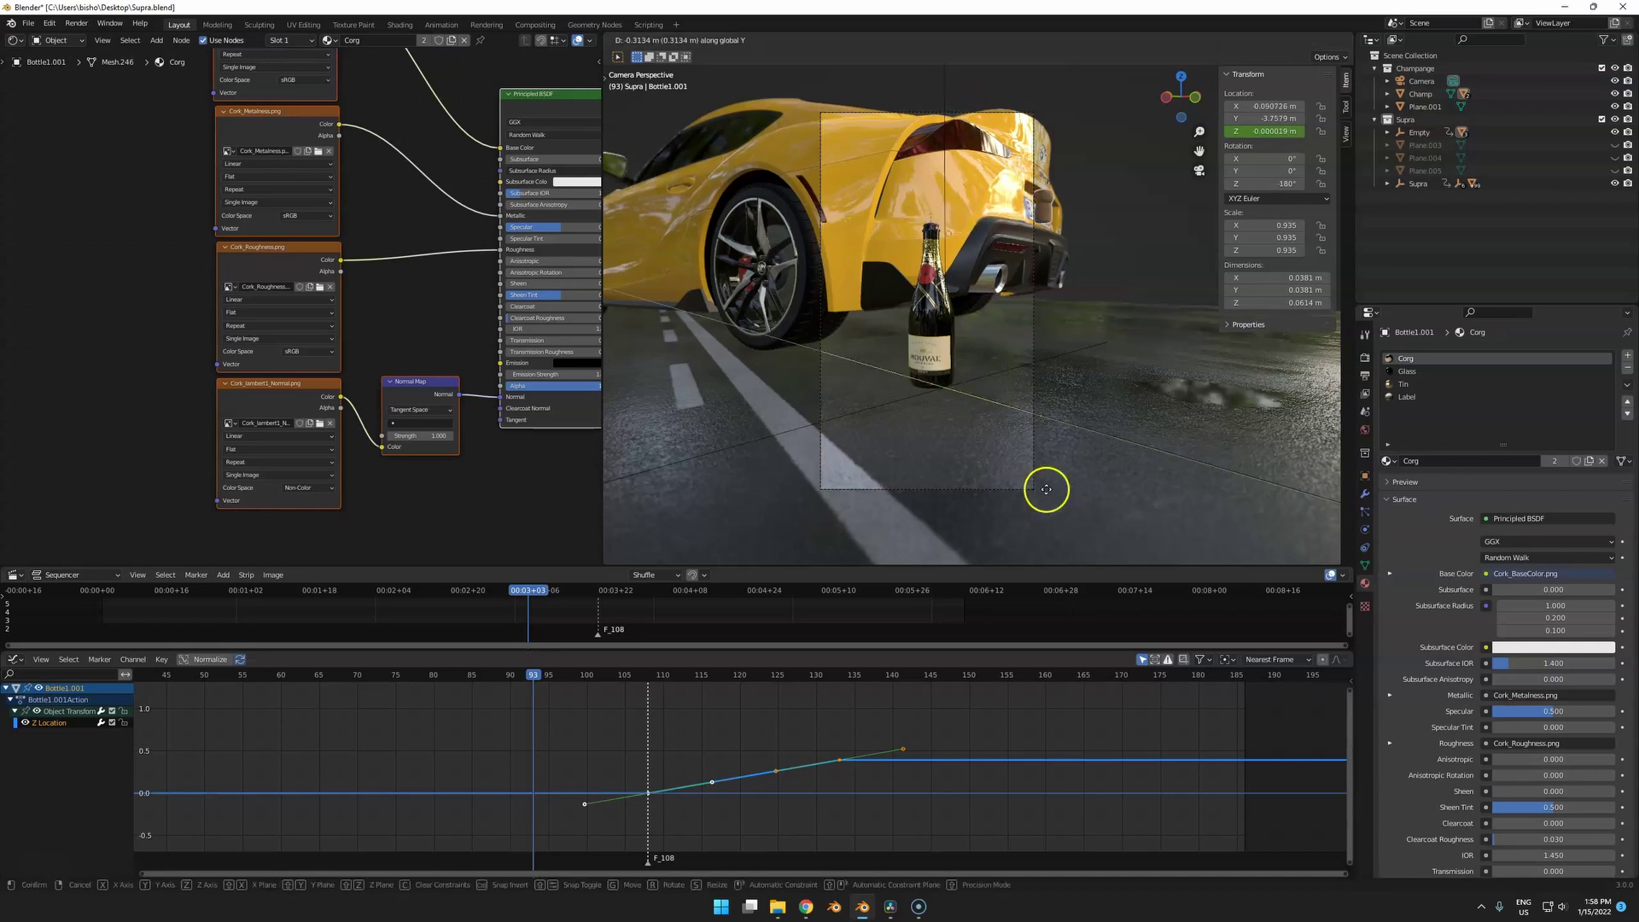
key(Escape)
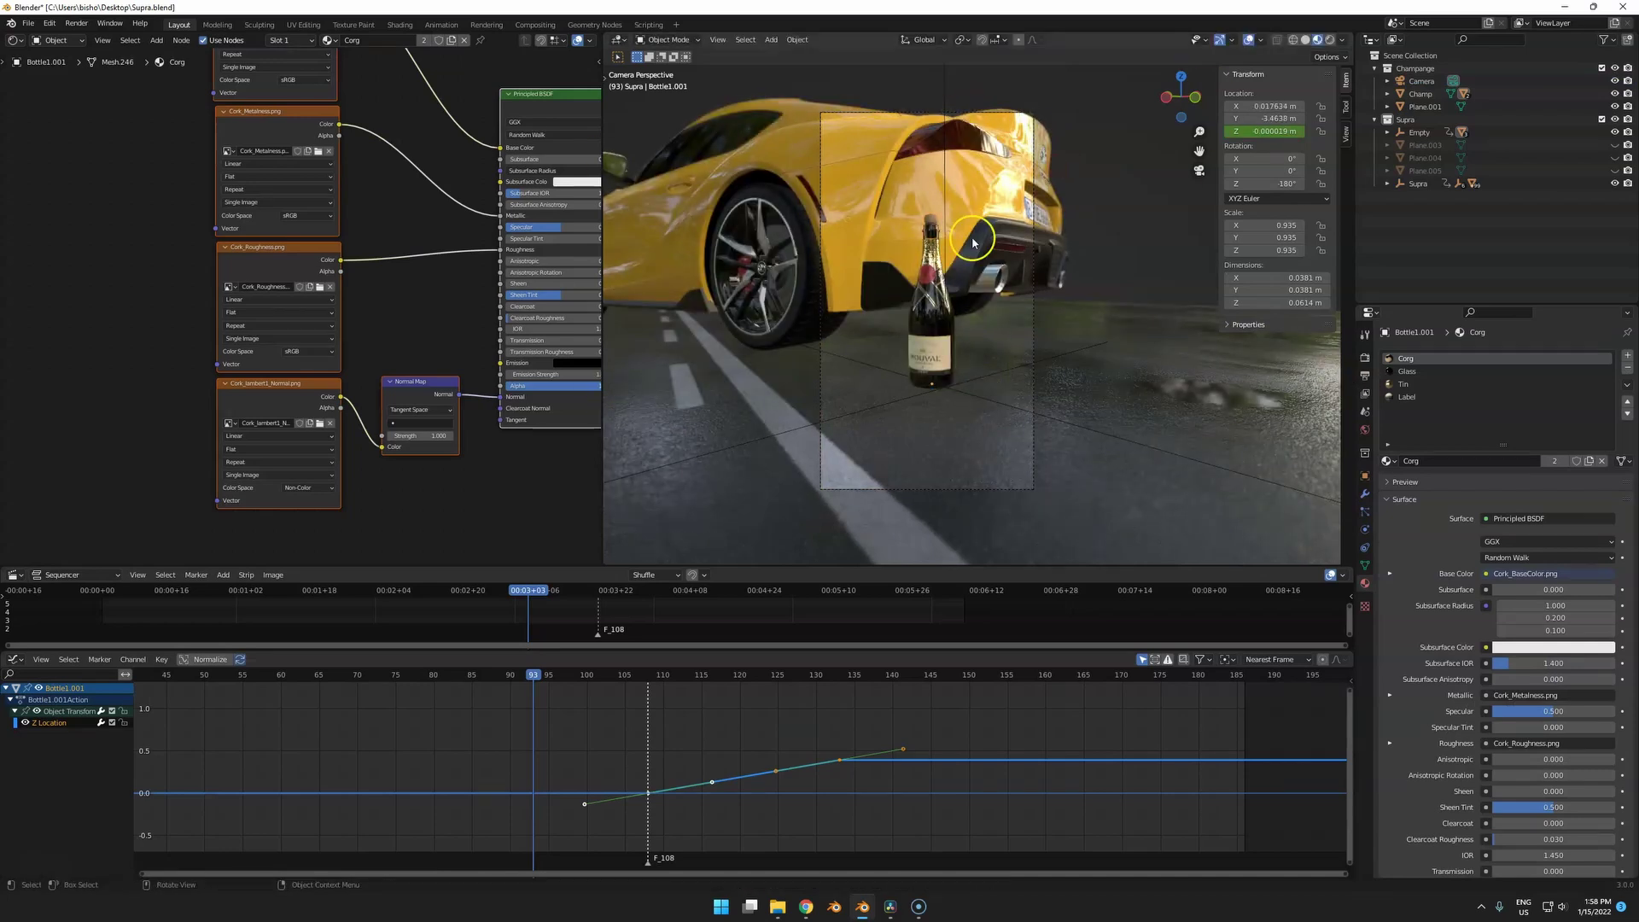
Select the champagne bottle and examine the image texture nodes of Material.002.
middle_drag(972, 242, 984, 450)
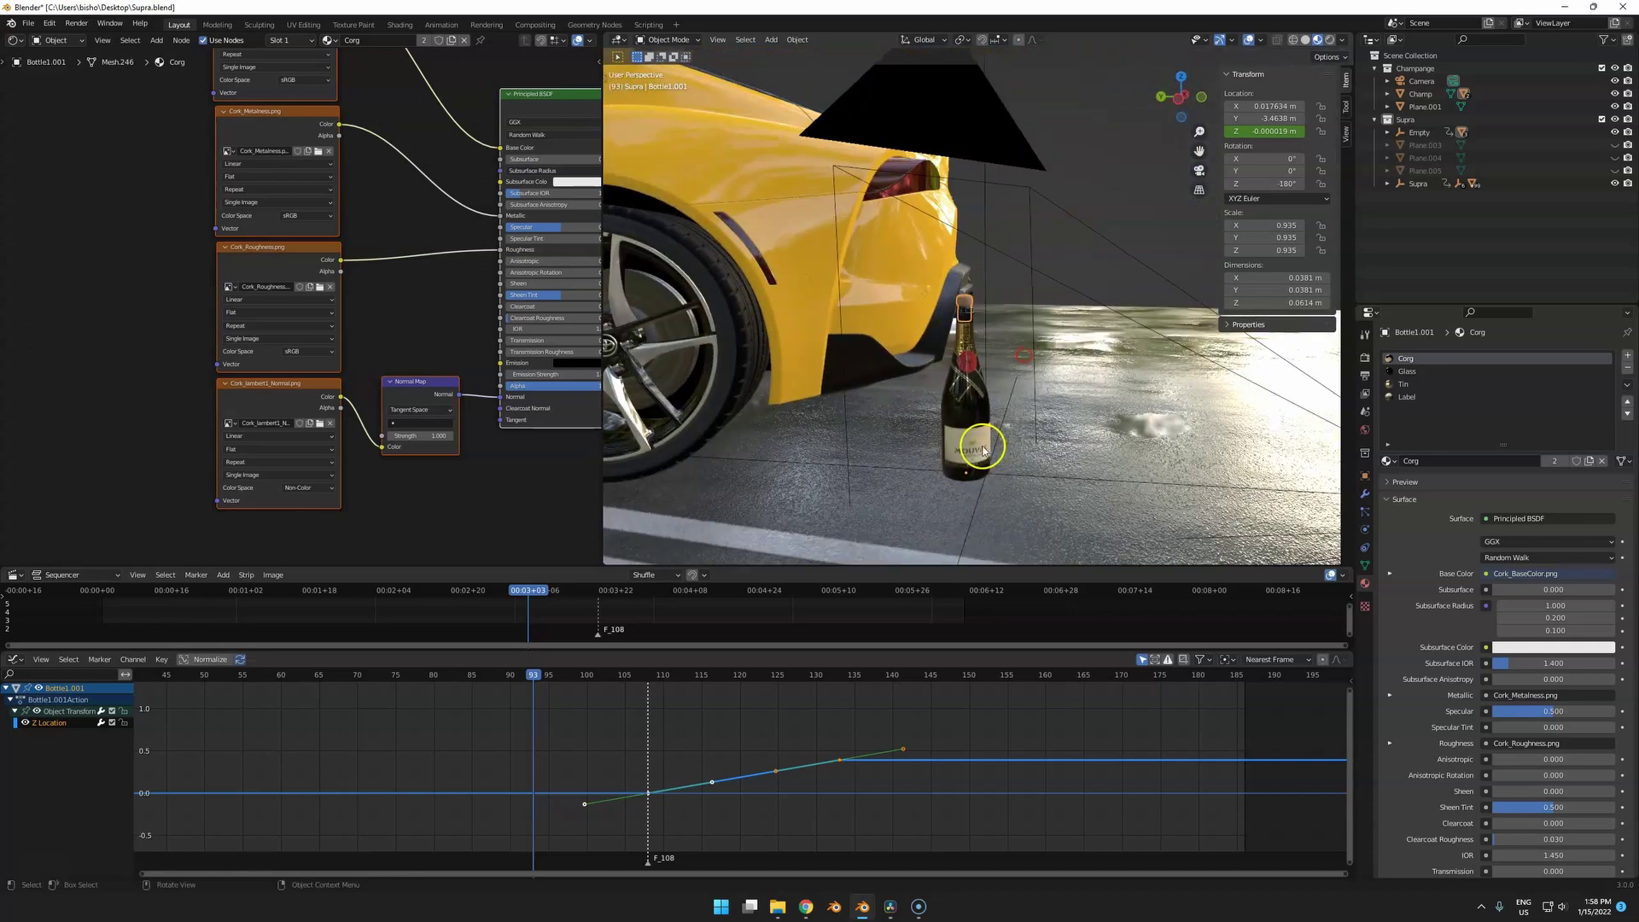
click(973, 388)
middle_drag(388, 282, 312, 343)
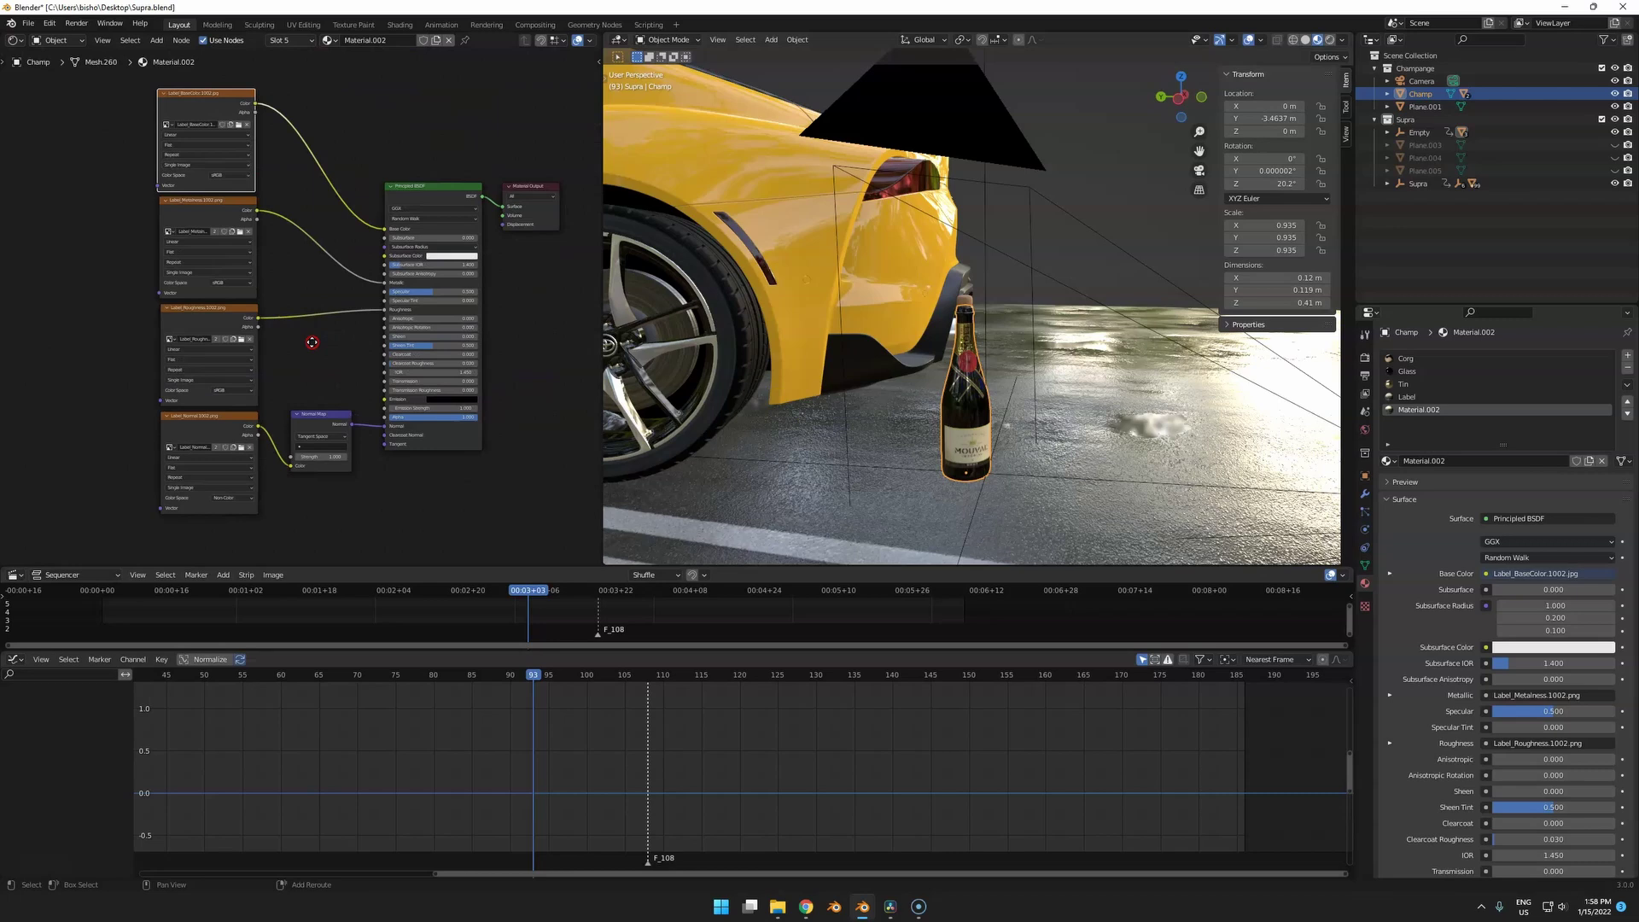
click(205, 210)
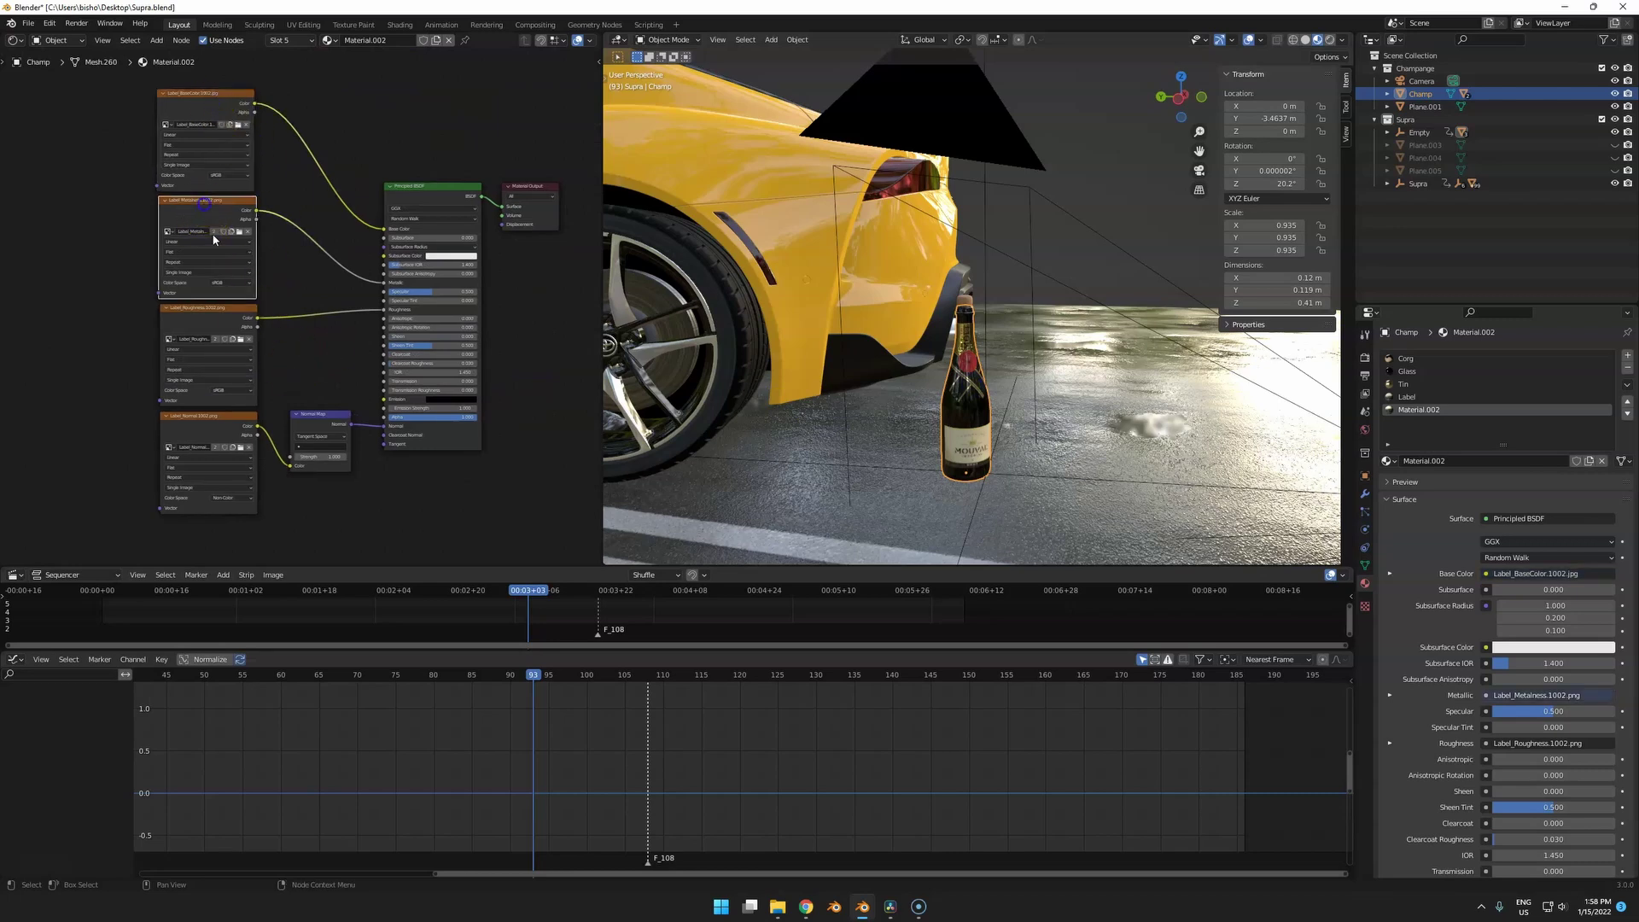
click(222, 325)
click(213, 428)
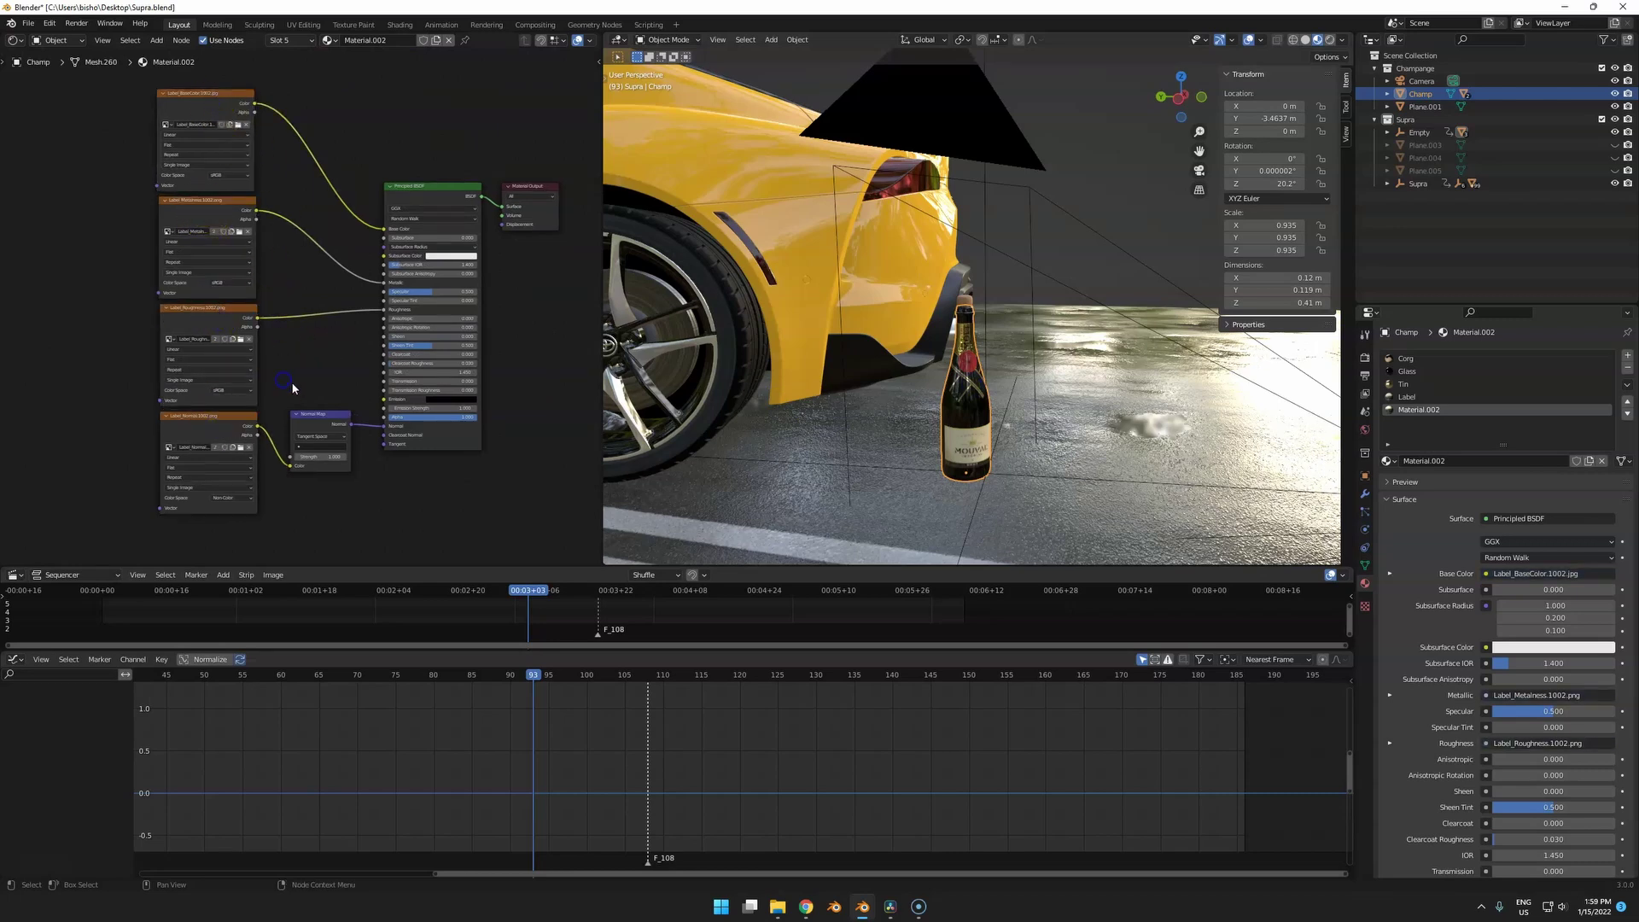
Show the World settings with the hansaplatz_2k.hdr environment and preview the scene around the car in Rendered shading.
click(1076, 336)
middle_drag(1076, 335, 990, 370)
scroll(976, 377, down, 5)
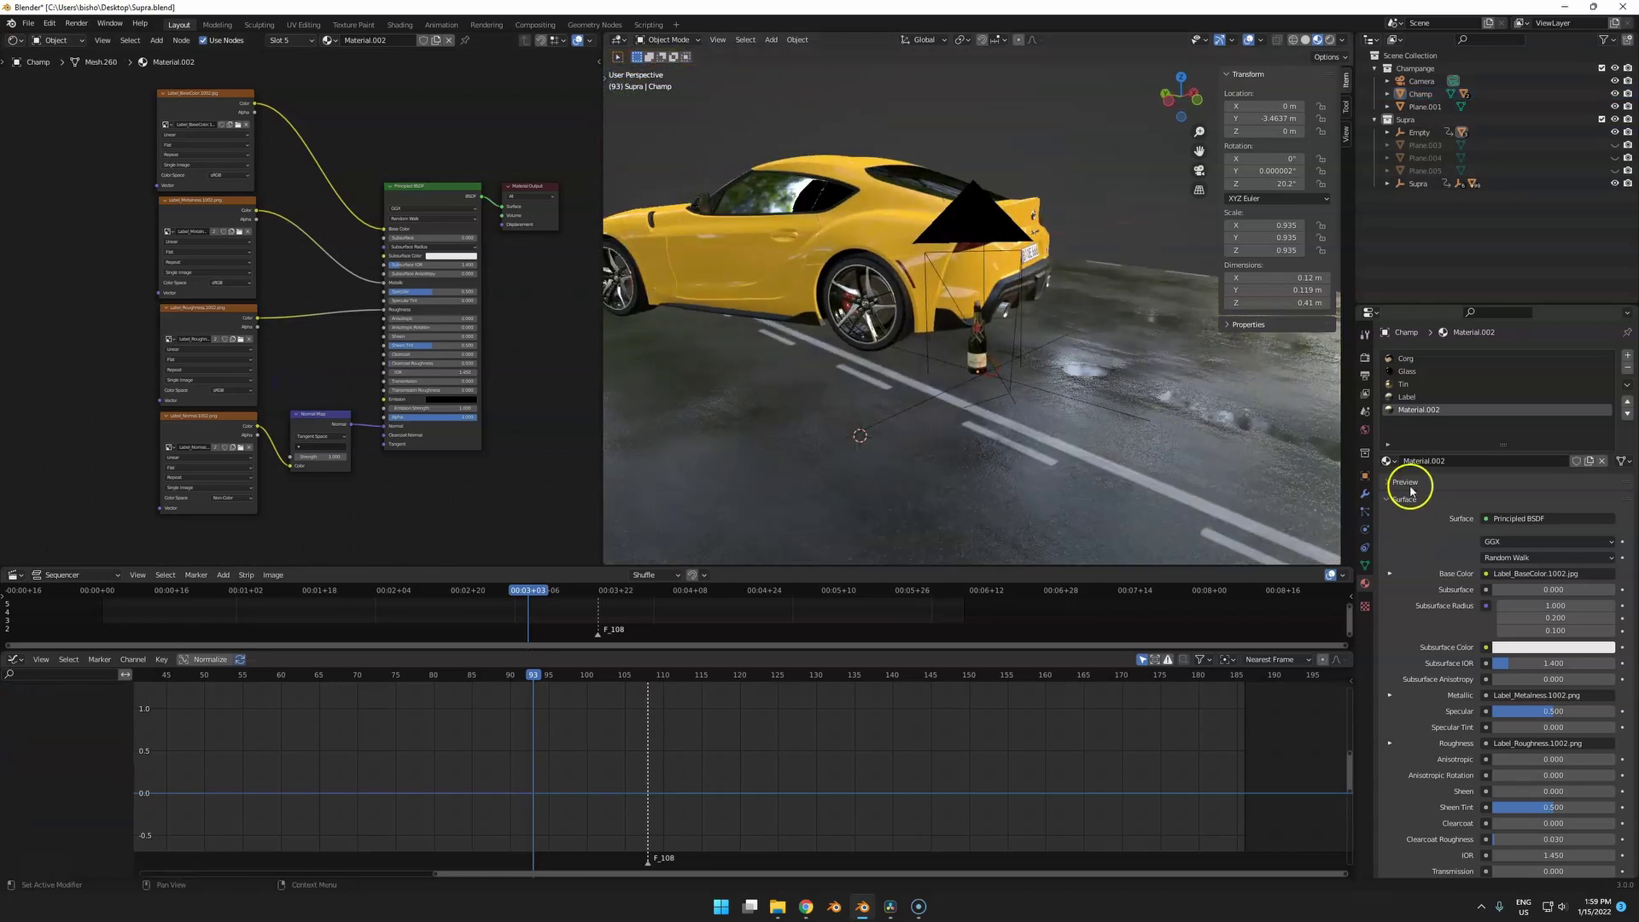
click(1367, 430)
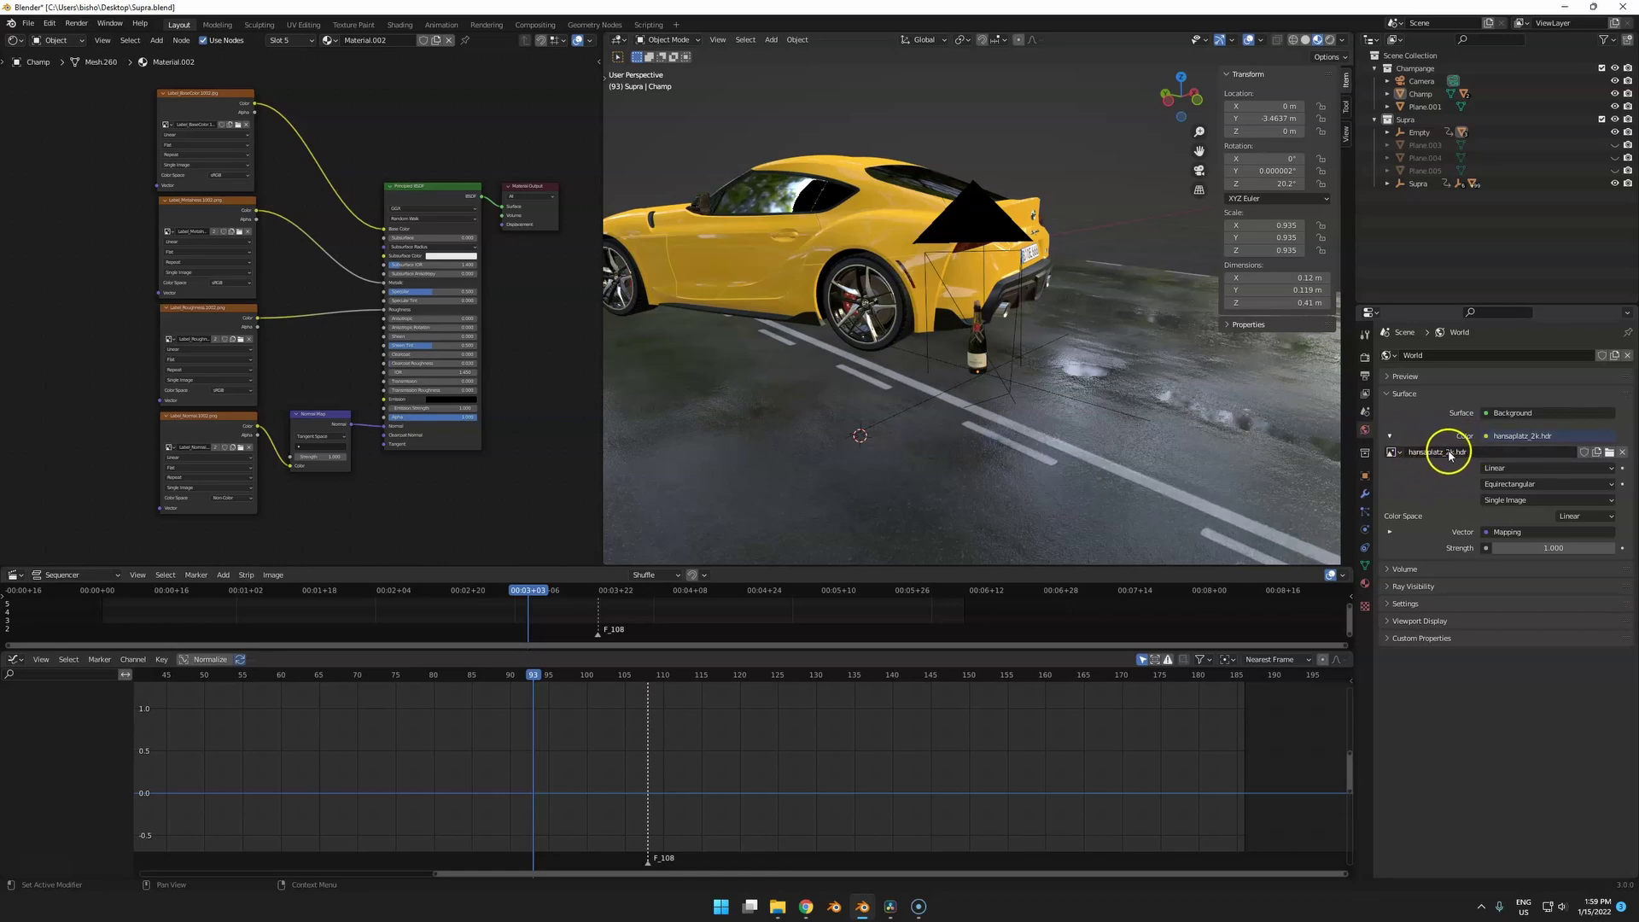
middle_drag(900, 450, 900, 444)
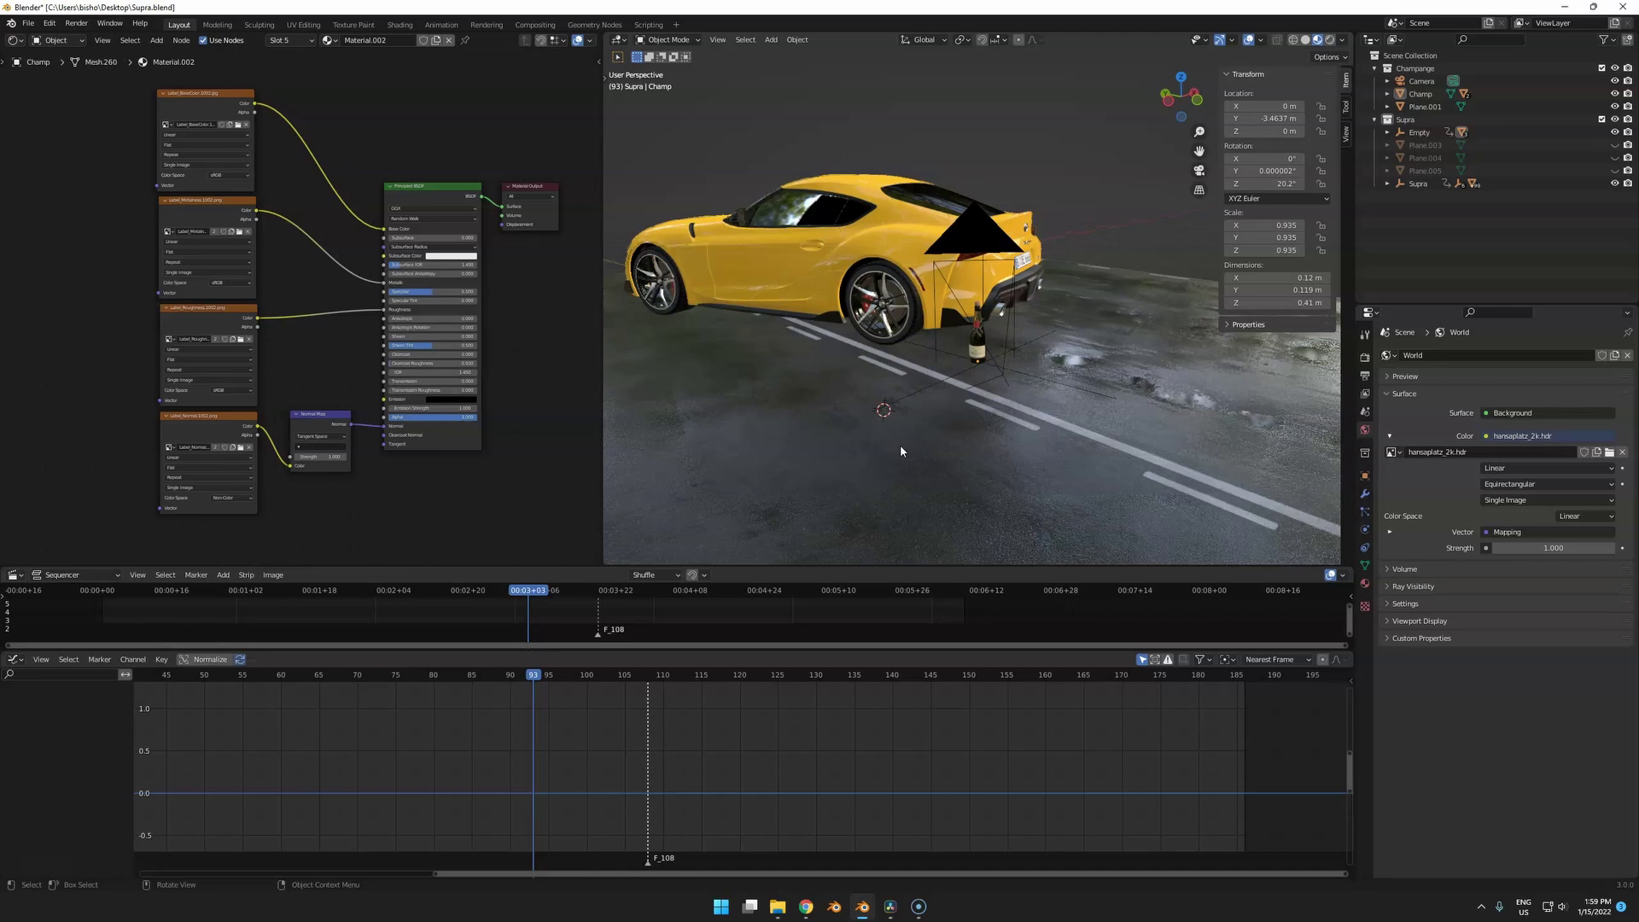
key(z)
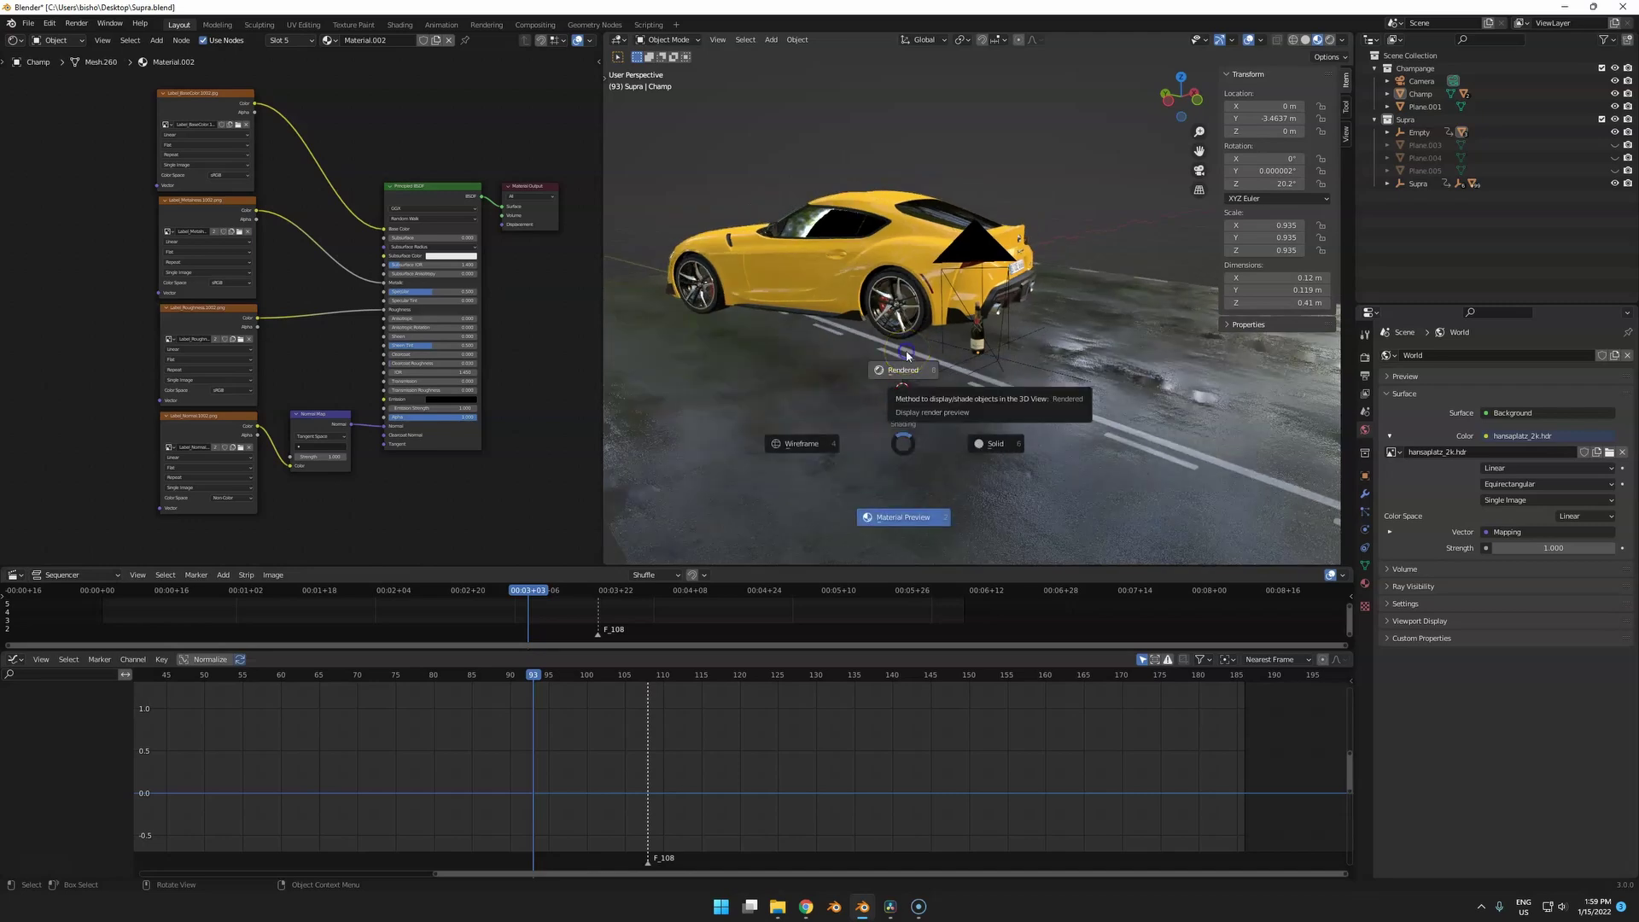
click(905, 368)
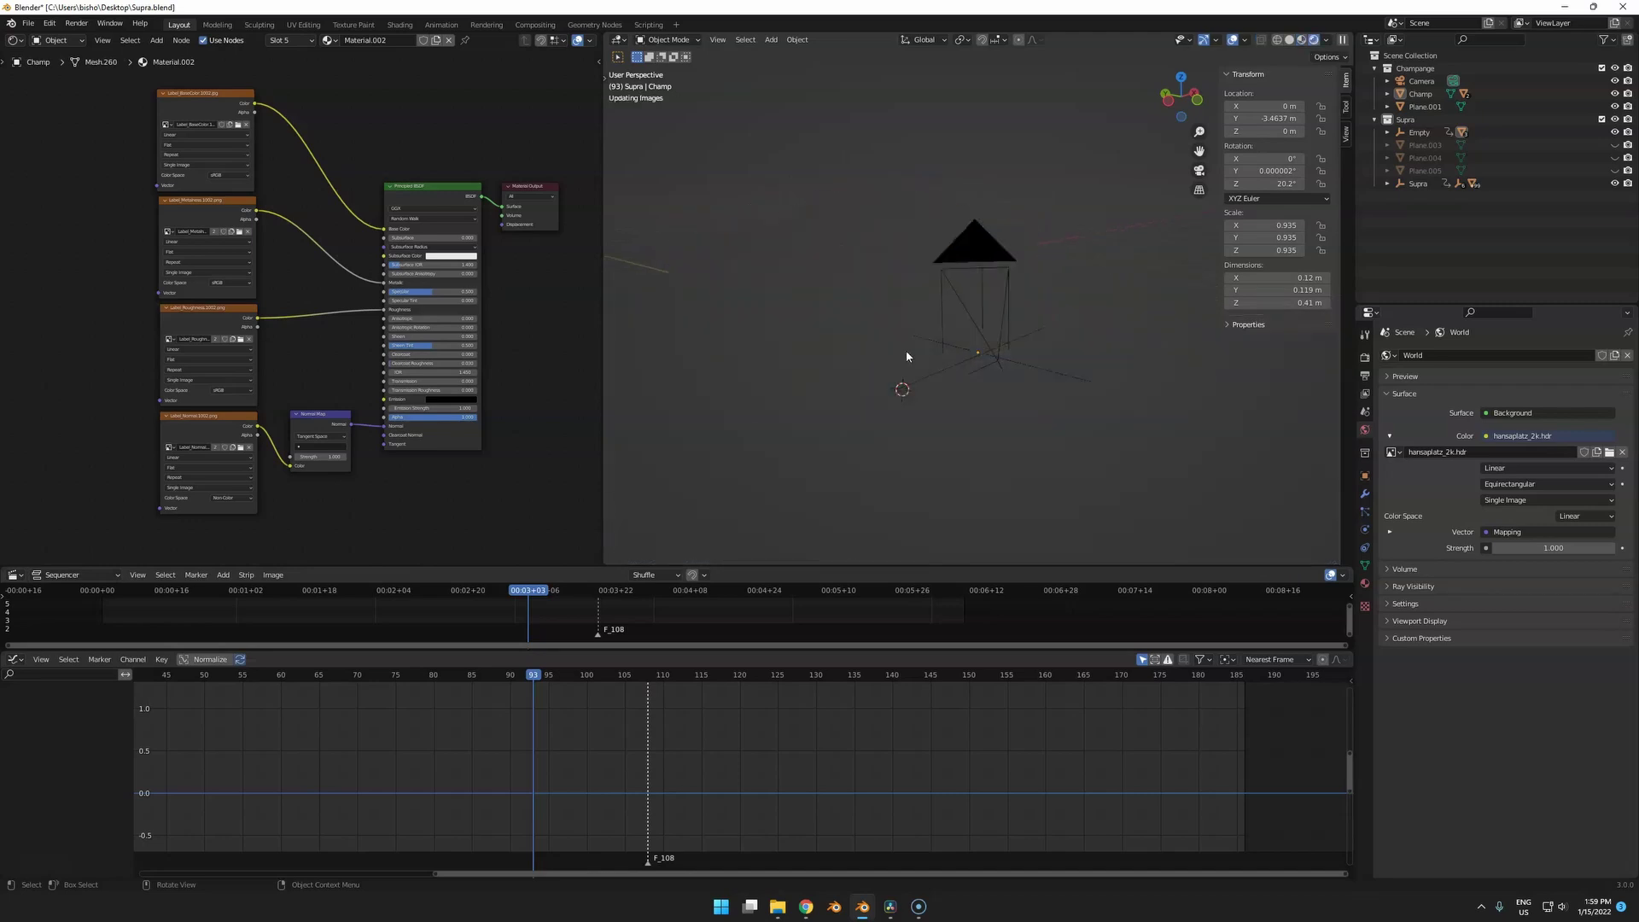
middle_drag(907, 354, 799, 399)
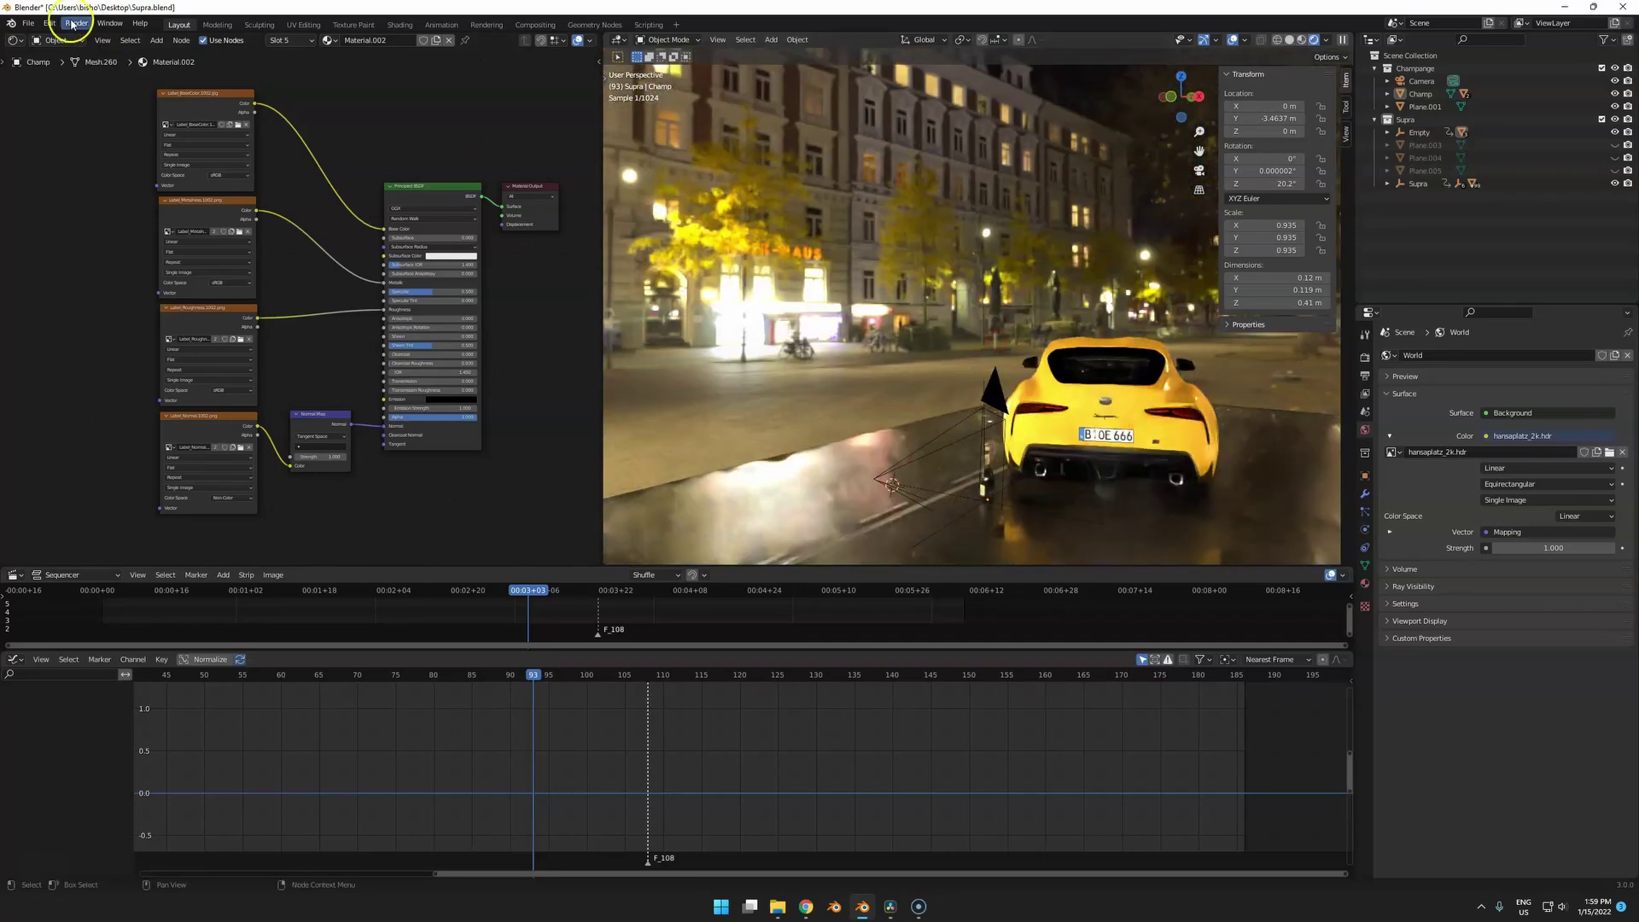
Switch the shader editor to the World nodes and examine the Mapping and environment texture nodes.
click(40, 42)
click(51, 75)
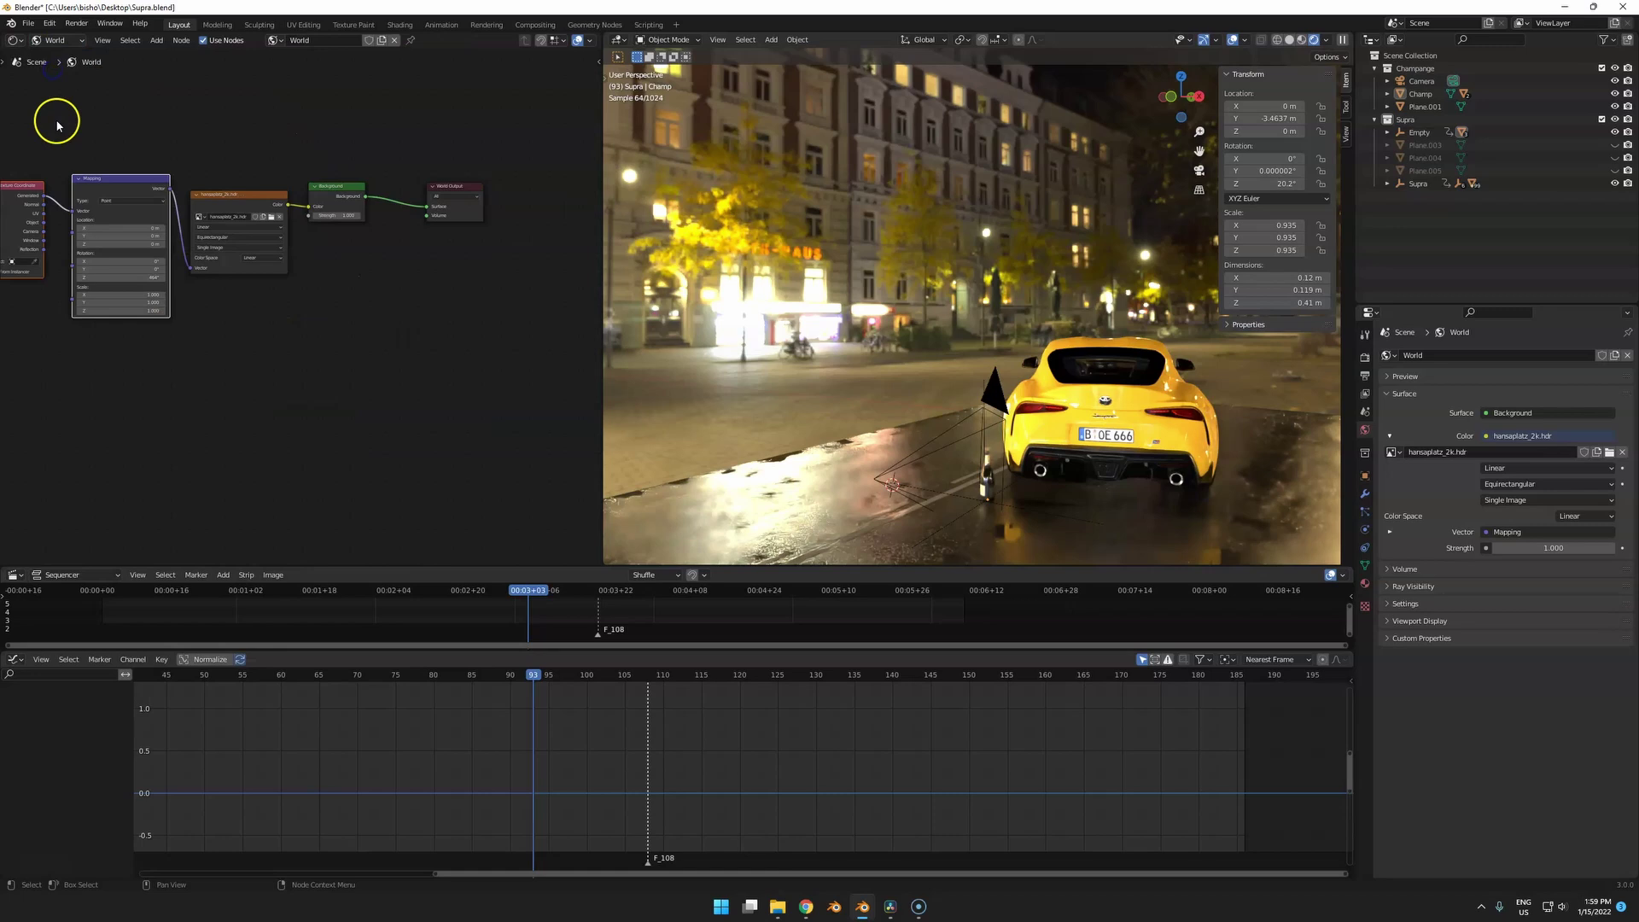
middle_drag(57, 125, 173, 142)
scroll(231, 340, up, 3)
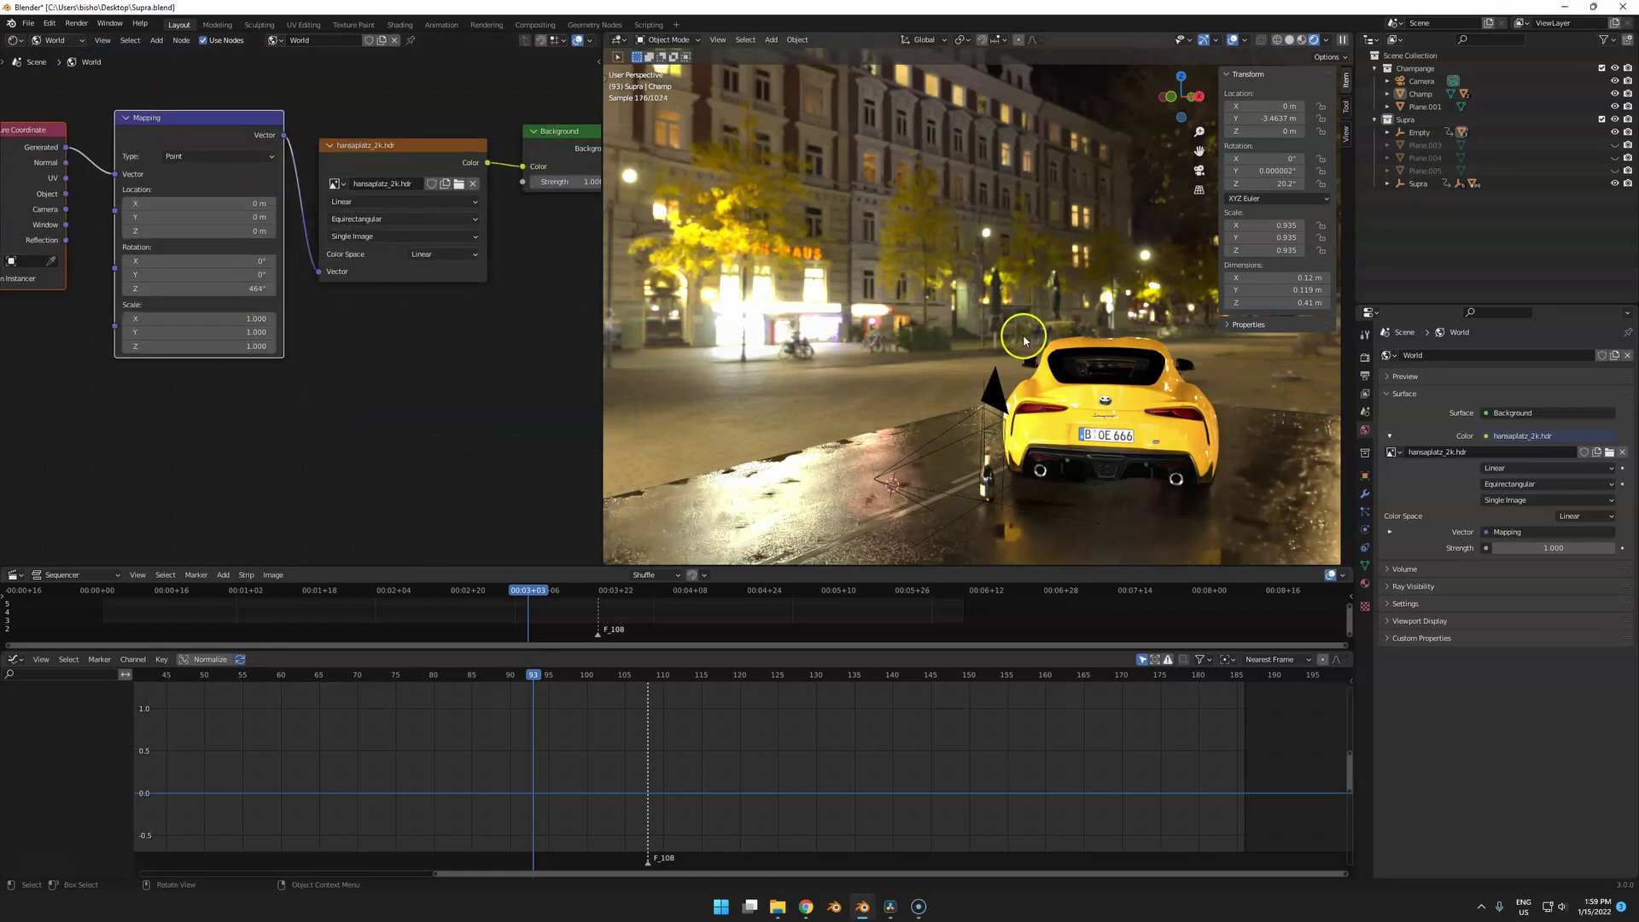
Review the rendered car and bottle through the camera and from above.
middle_drag(1021, 340, 975, 275)
scroll(1032, 310, up, 3)
key(KP_0)
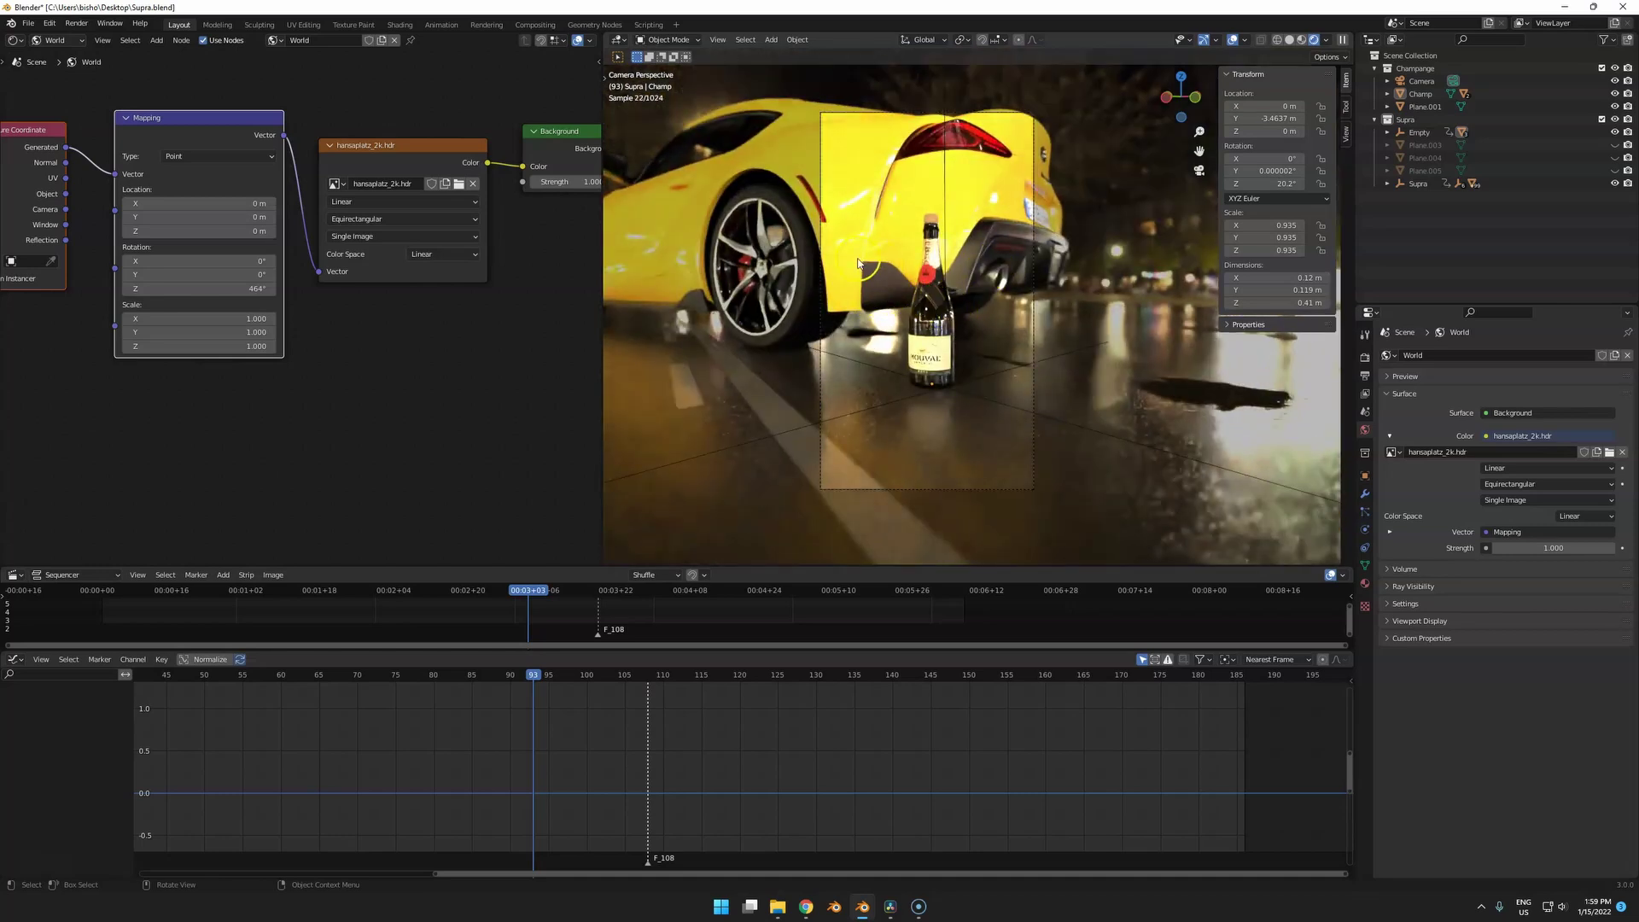
middle_drag(858, 262, 889, 377)
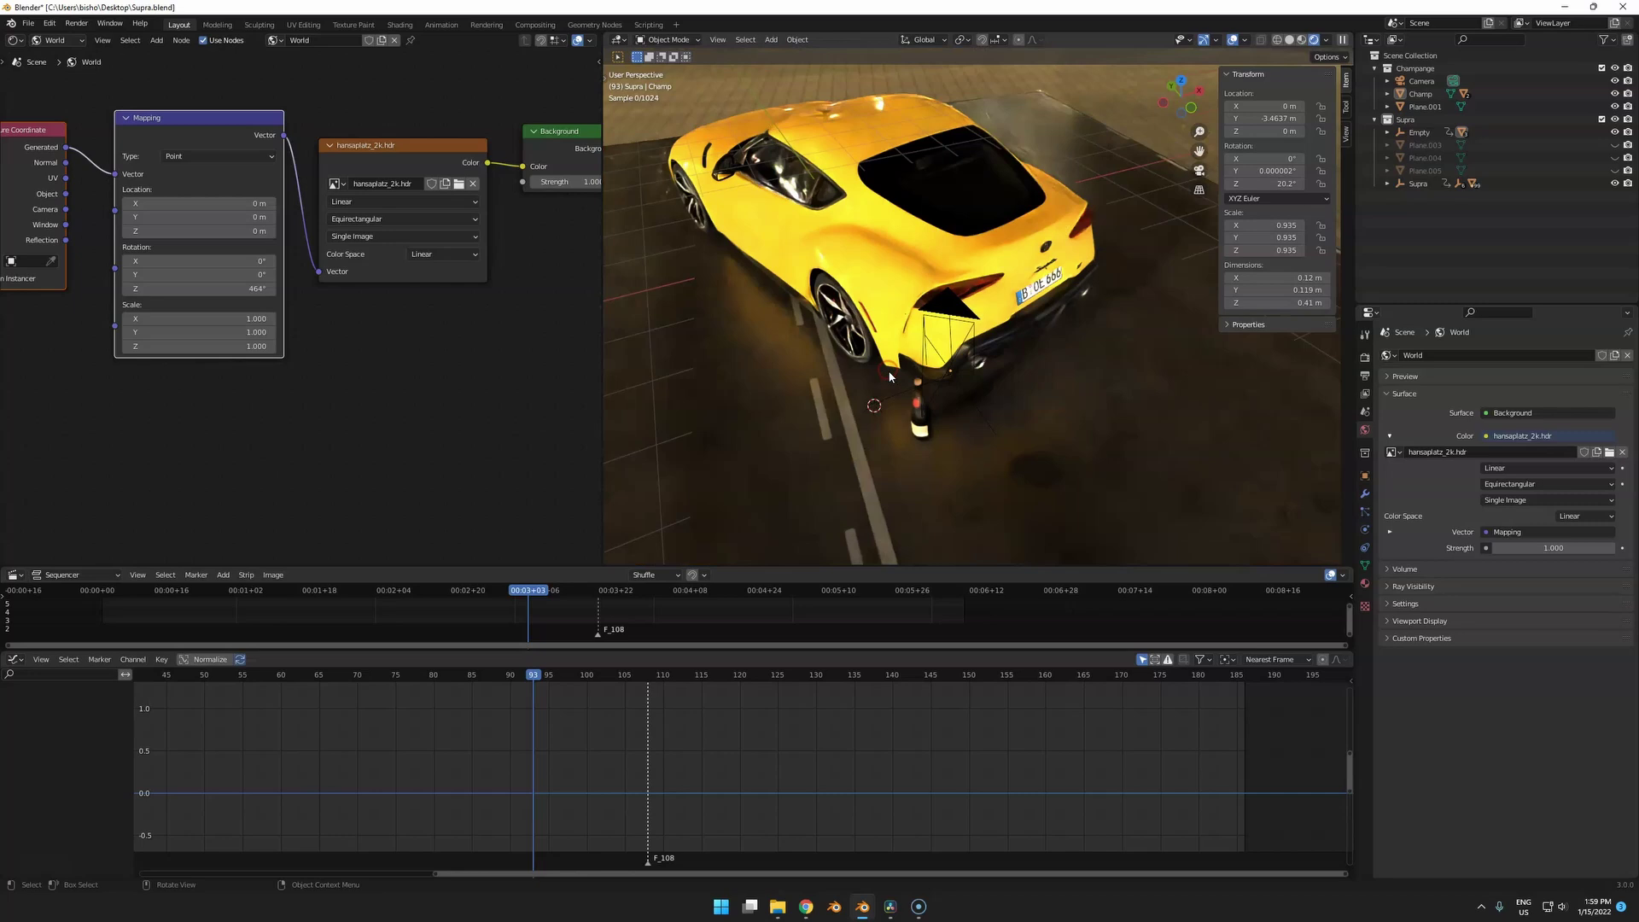
scroll(889, 377, down, 3)
Switch the viewport to Solid shading and unhide the three planes standing around the car.
key(z)
click(1065, 443)
scroll(974, 385, down, 5)
alt+drag(966, 380, 971, 355)
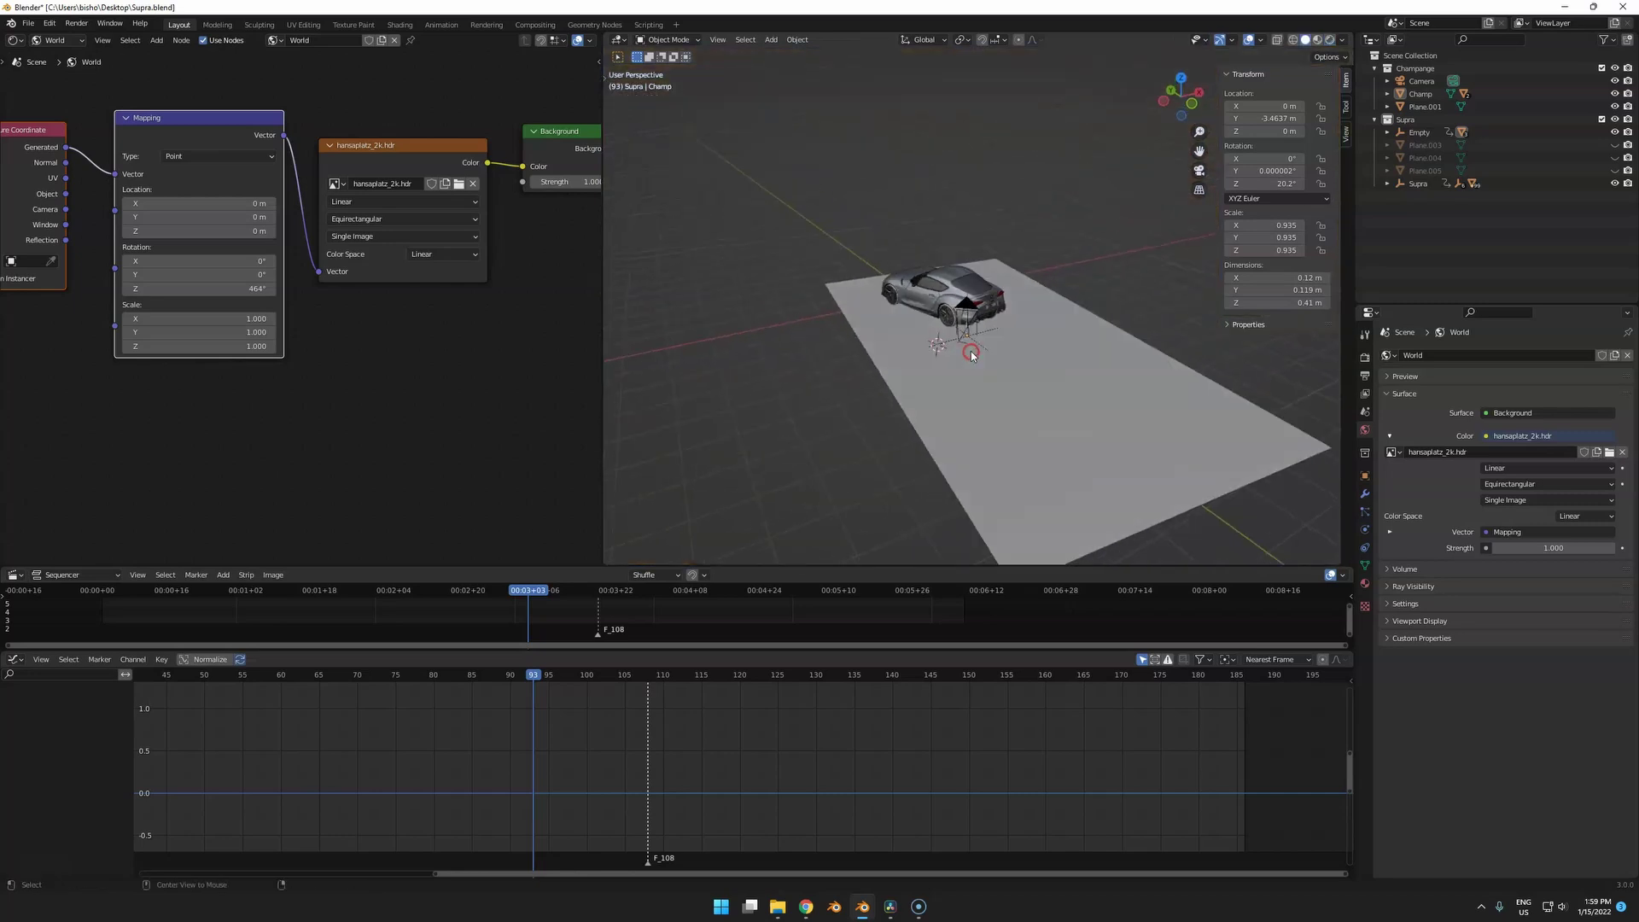
key(alt+h)
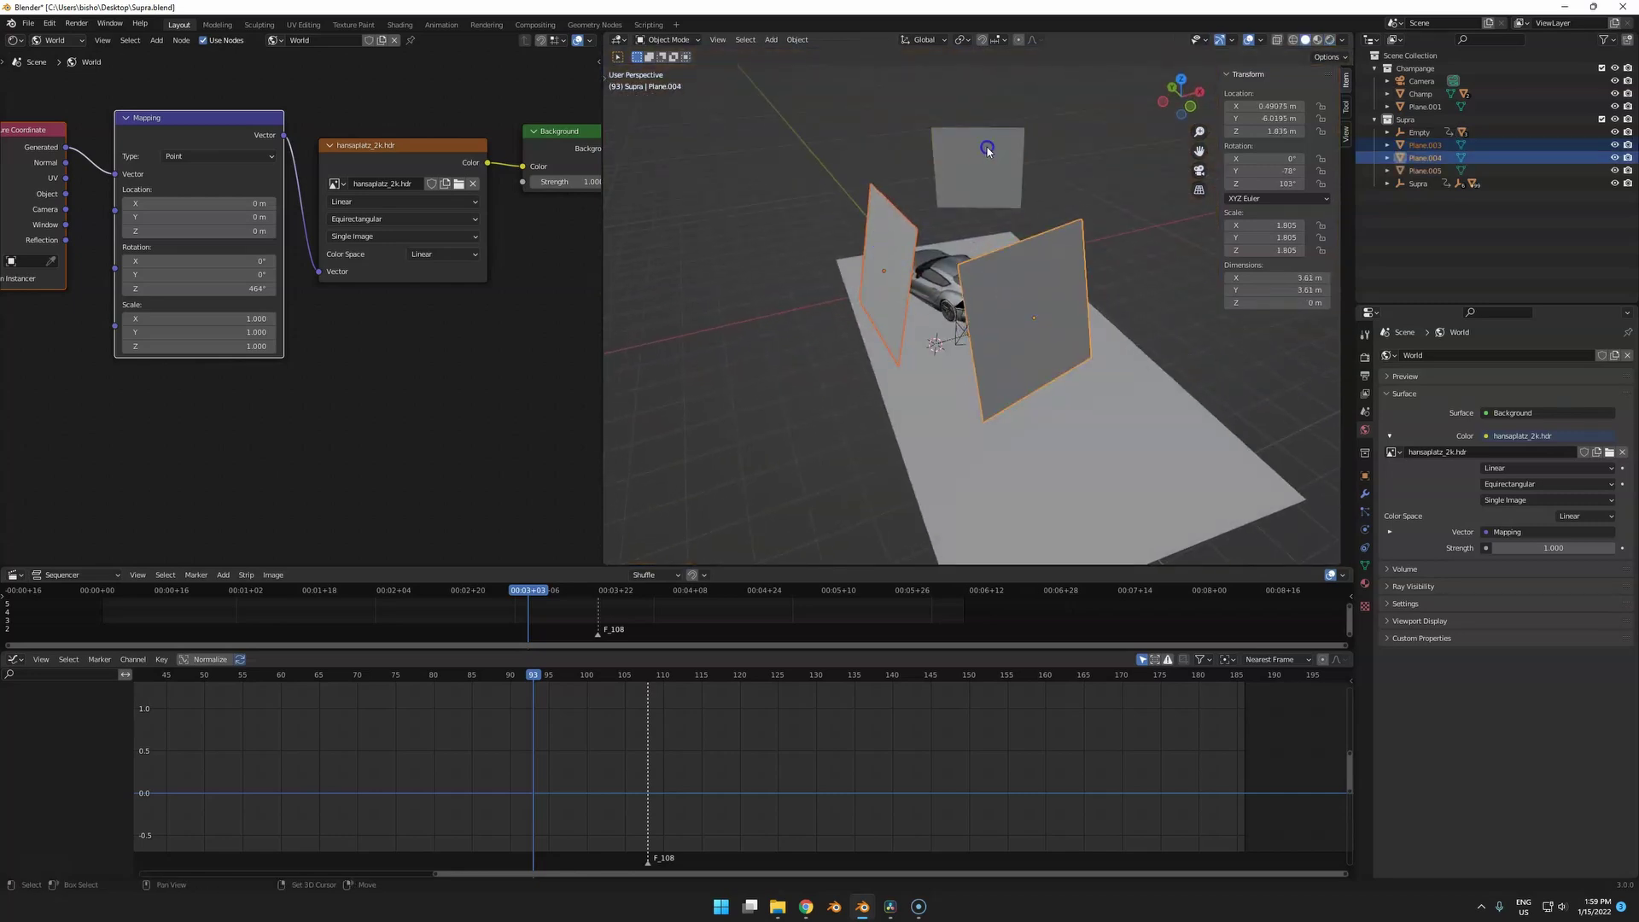
Preview the three planes in Rendered shading and examine their Emission material settings.
key(z)
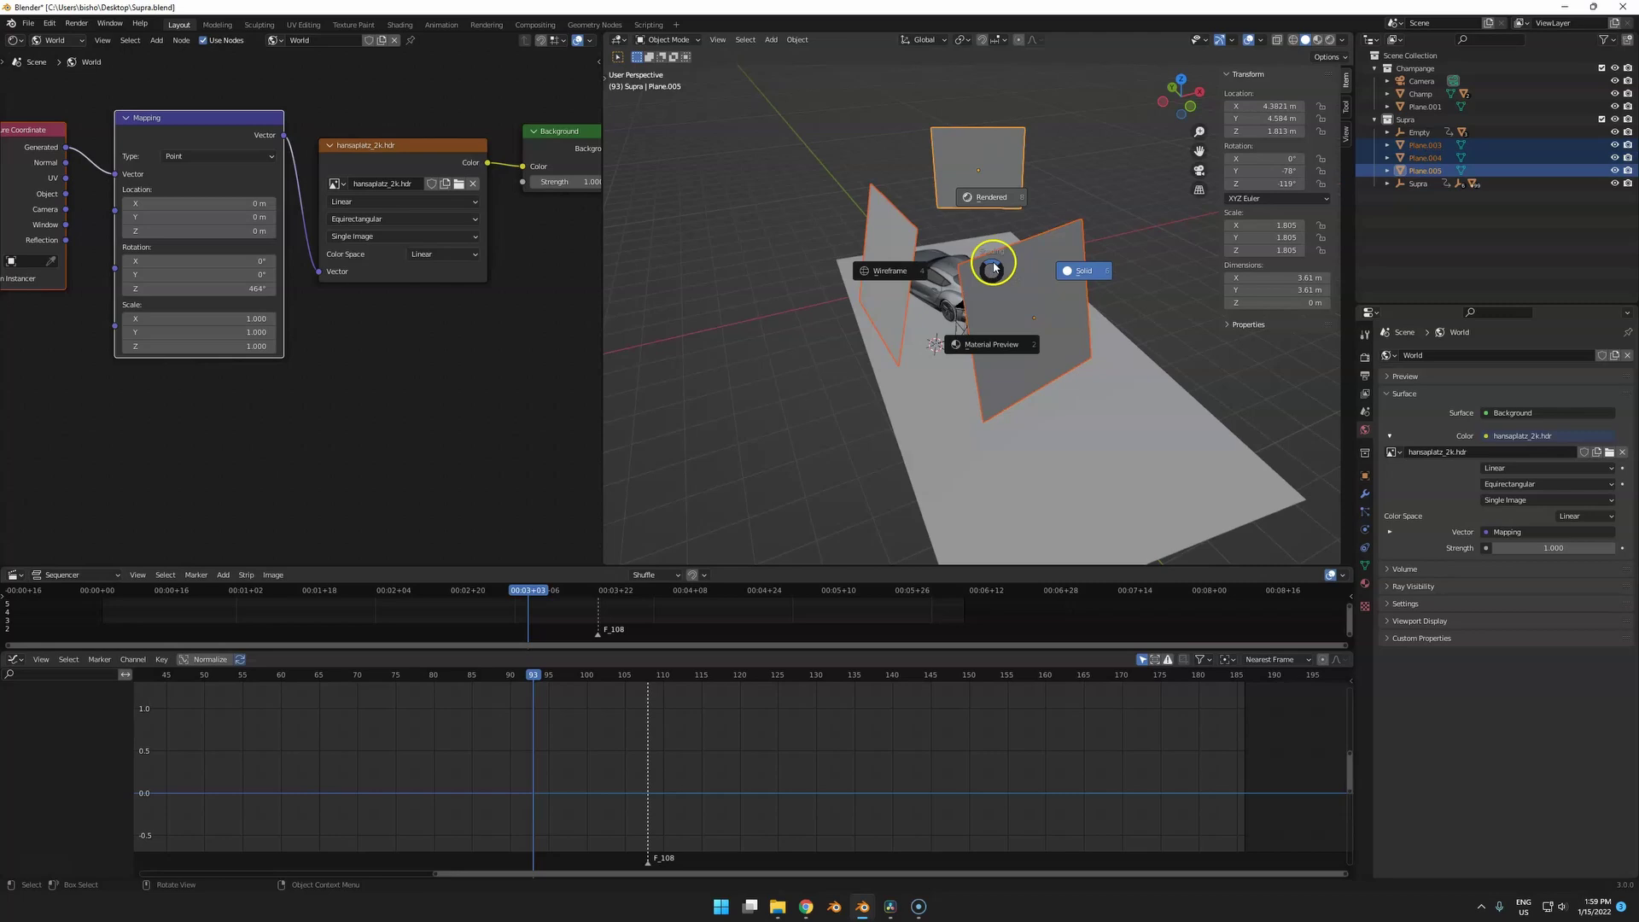
click(994, 165)
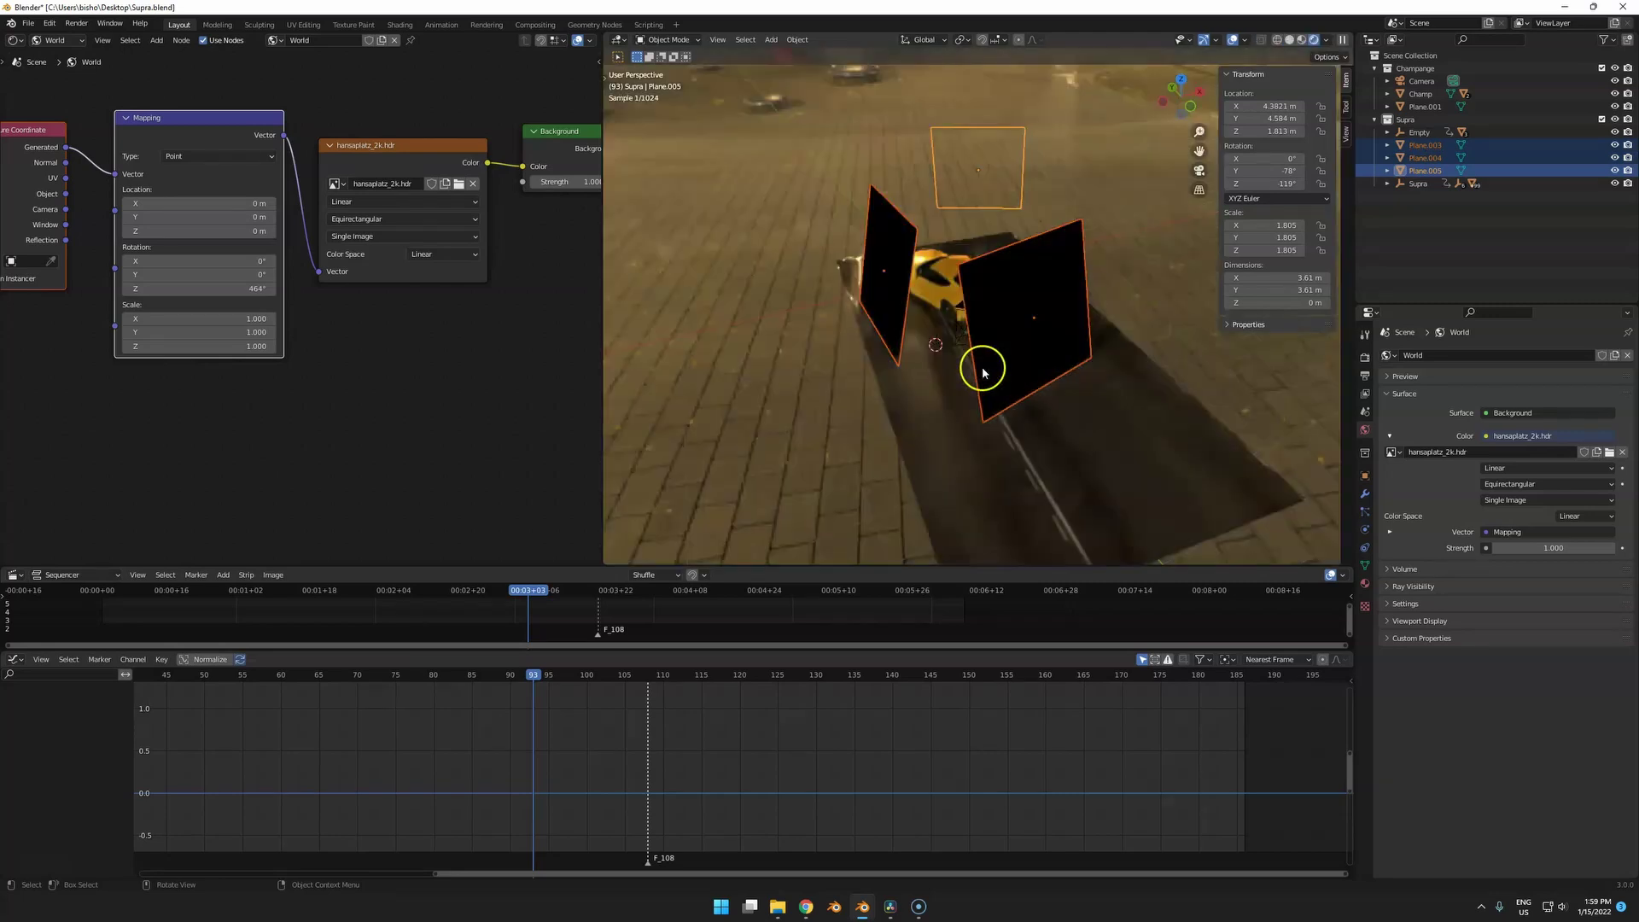
middle_drag(956, 304, 1068, 248)
click(1366, 585)
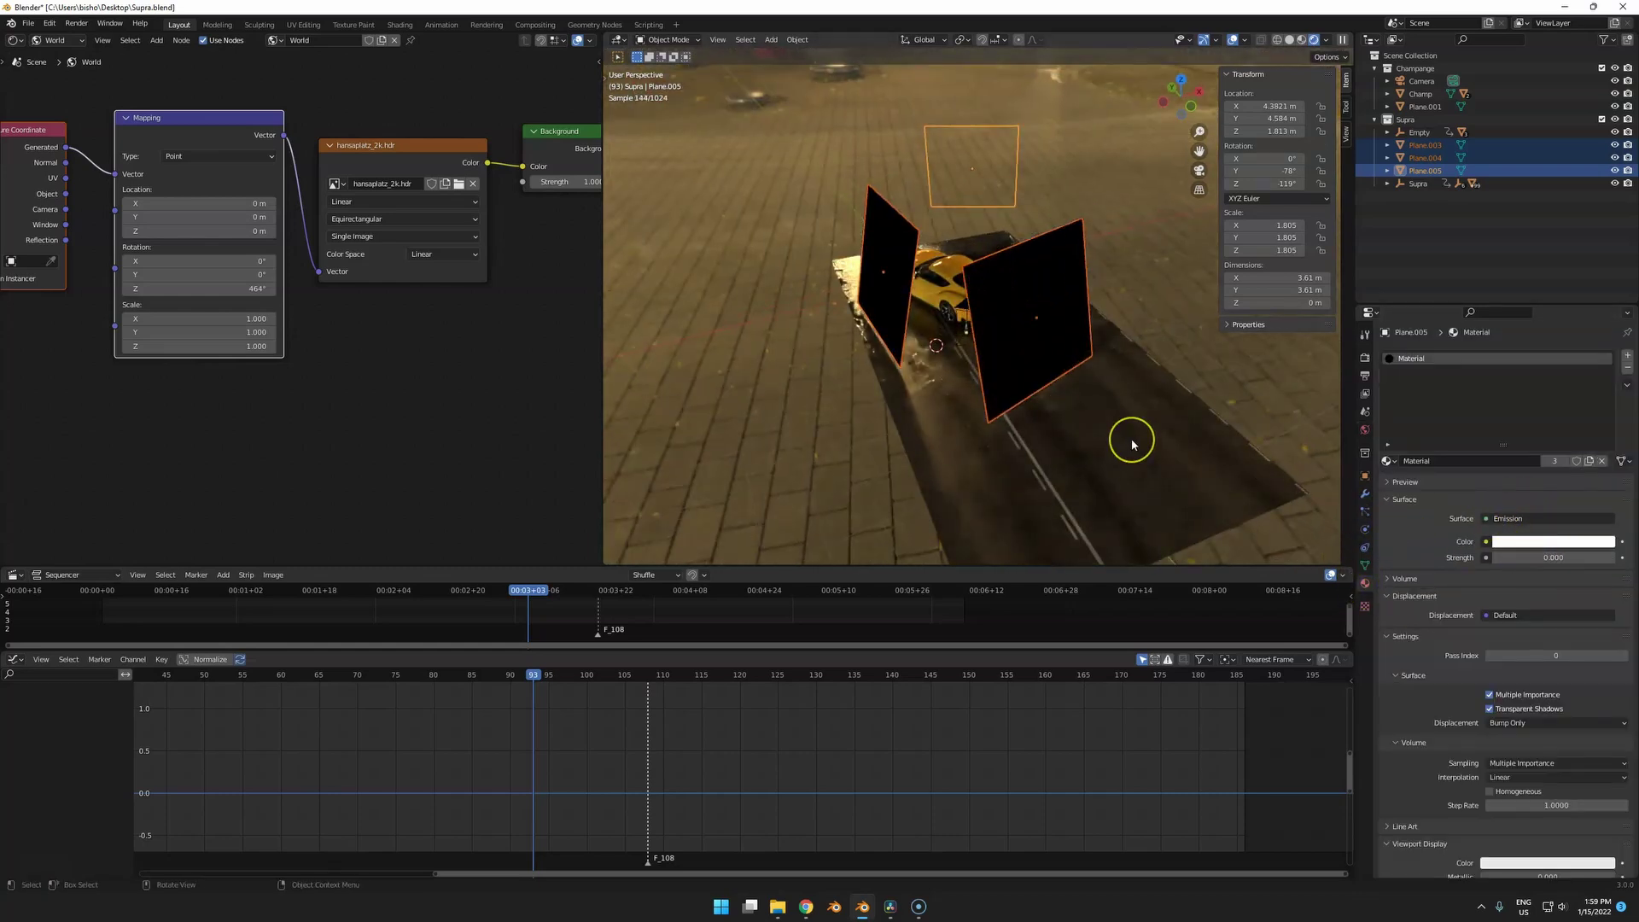
In camera view, hide and reshow Plane.003, Plane.004 and Plane.005 to compare their effect on the car's lighting.
key(KP_0)
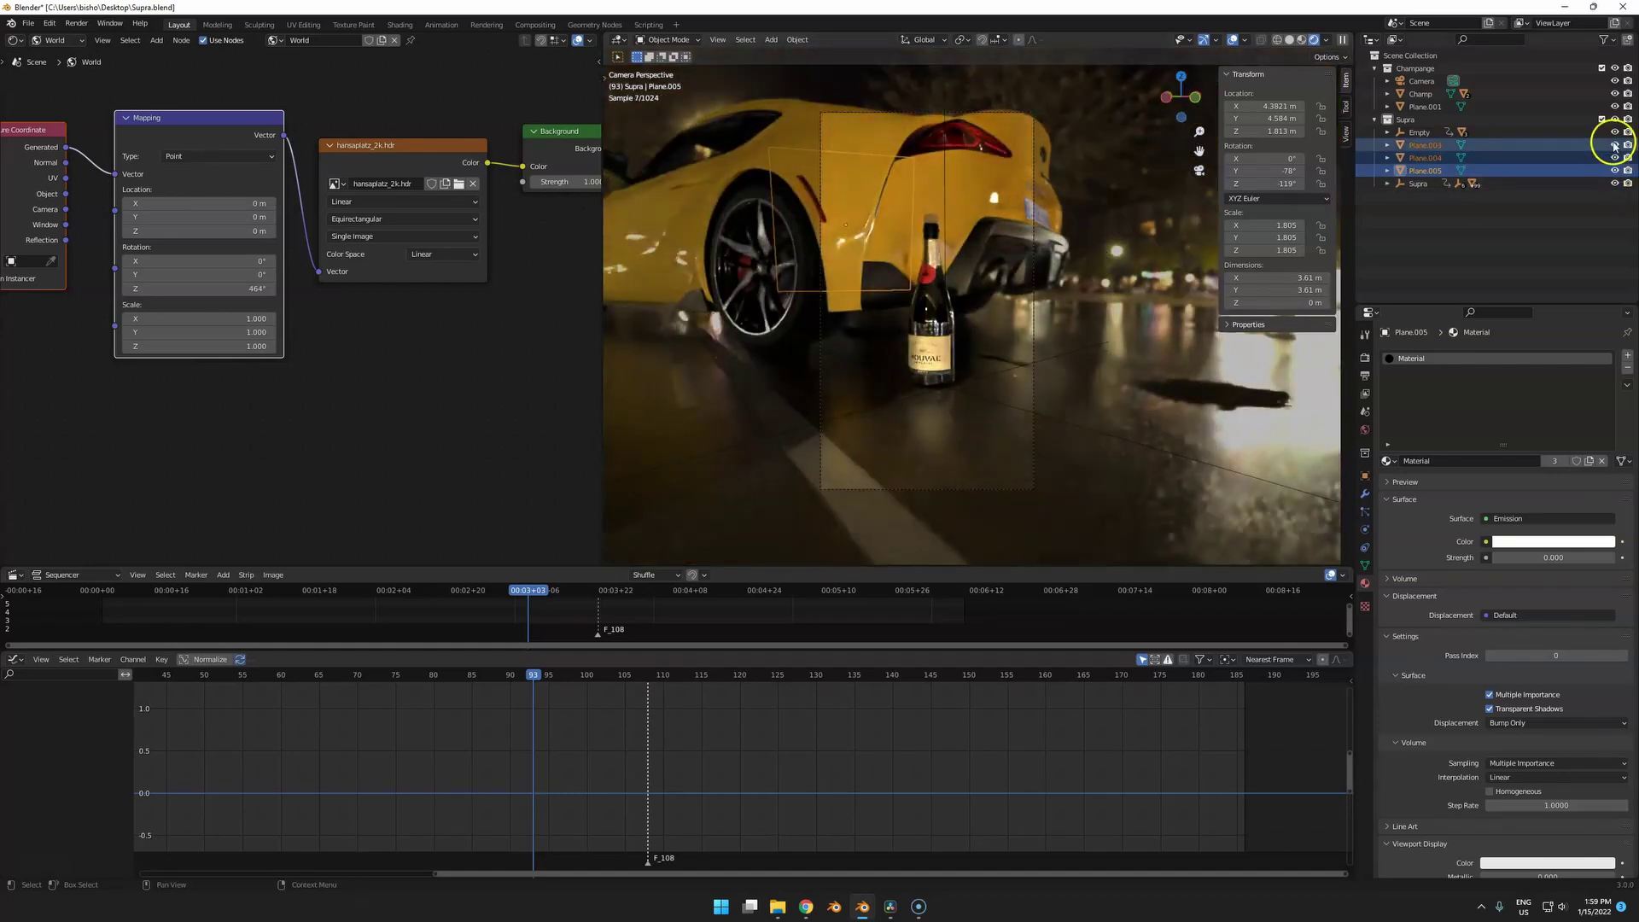
drag(1615, 145, 1616, 174)
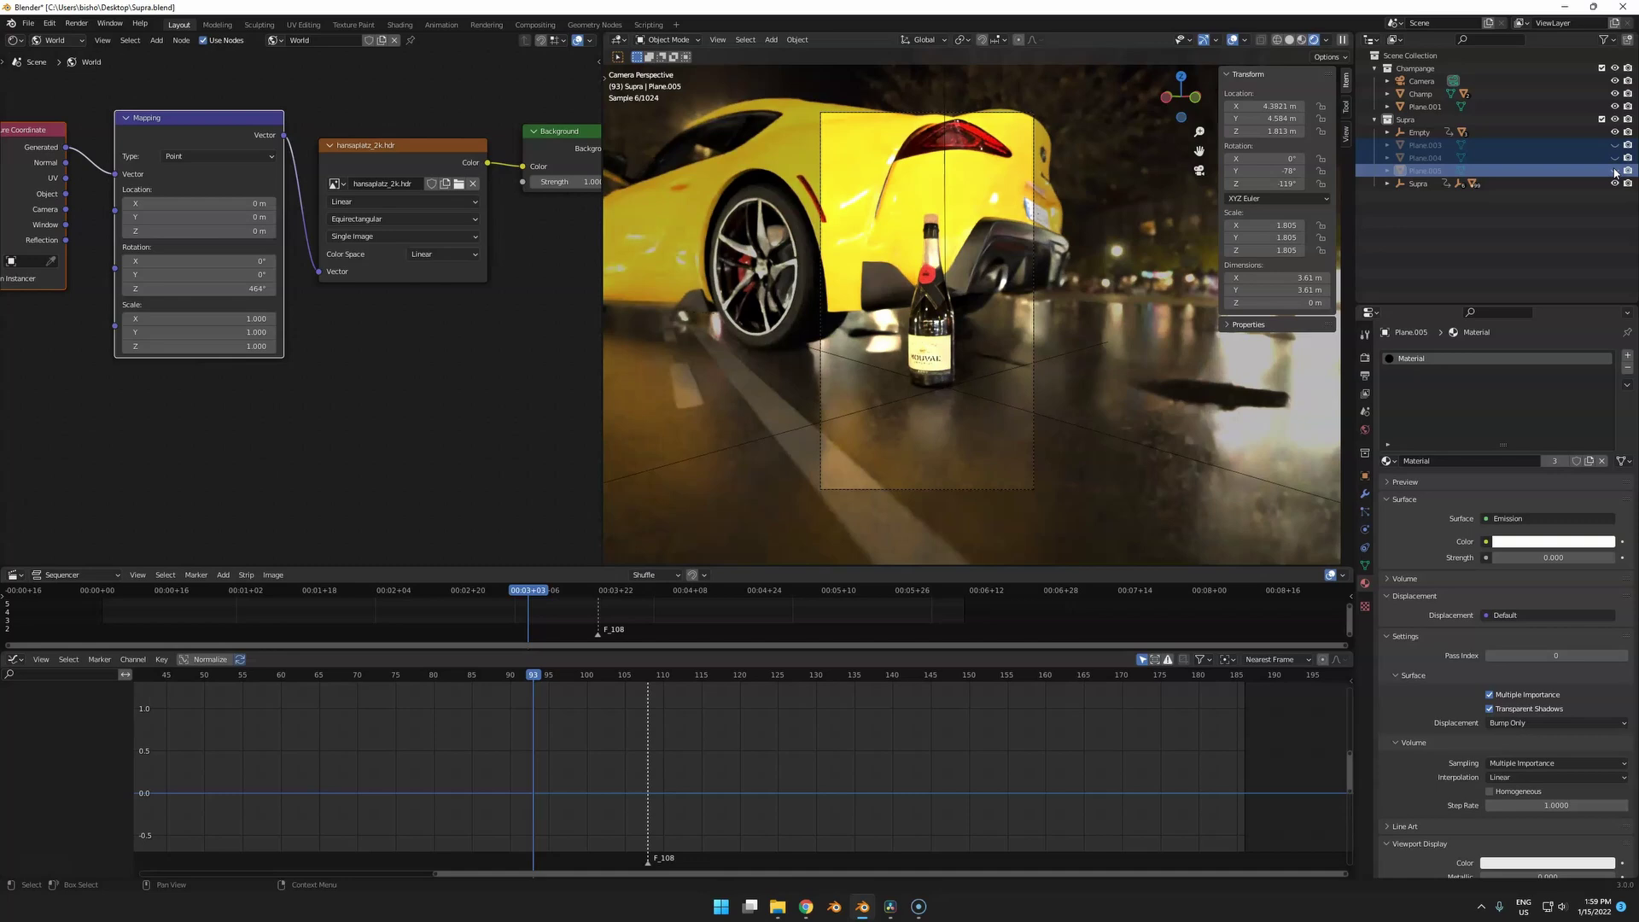
drag(1614, 170, 1614, 145)
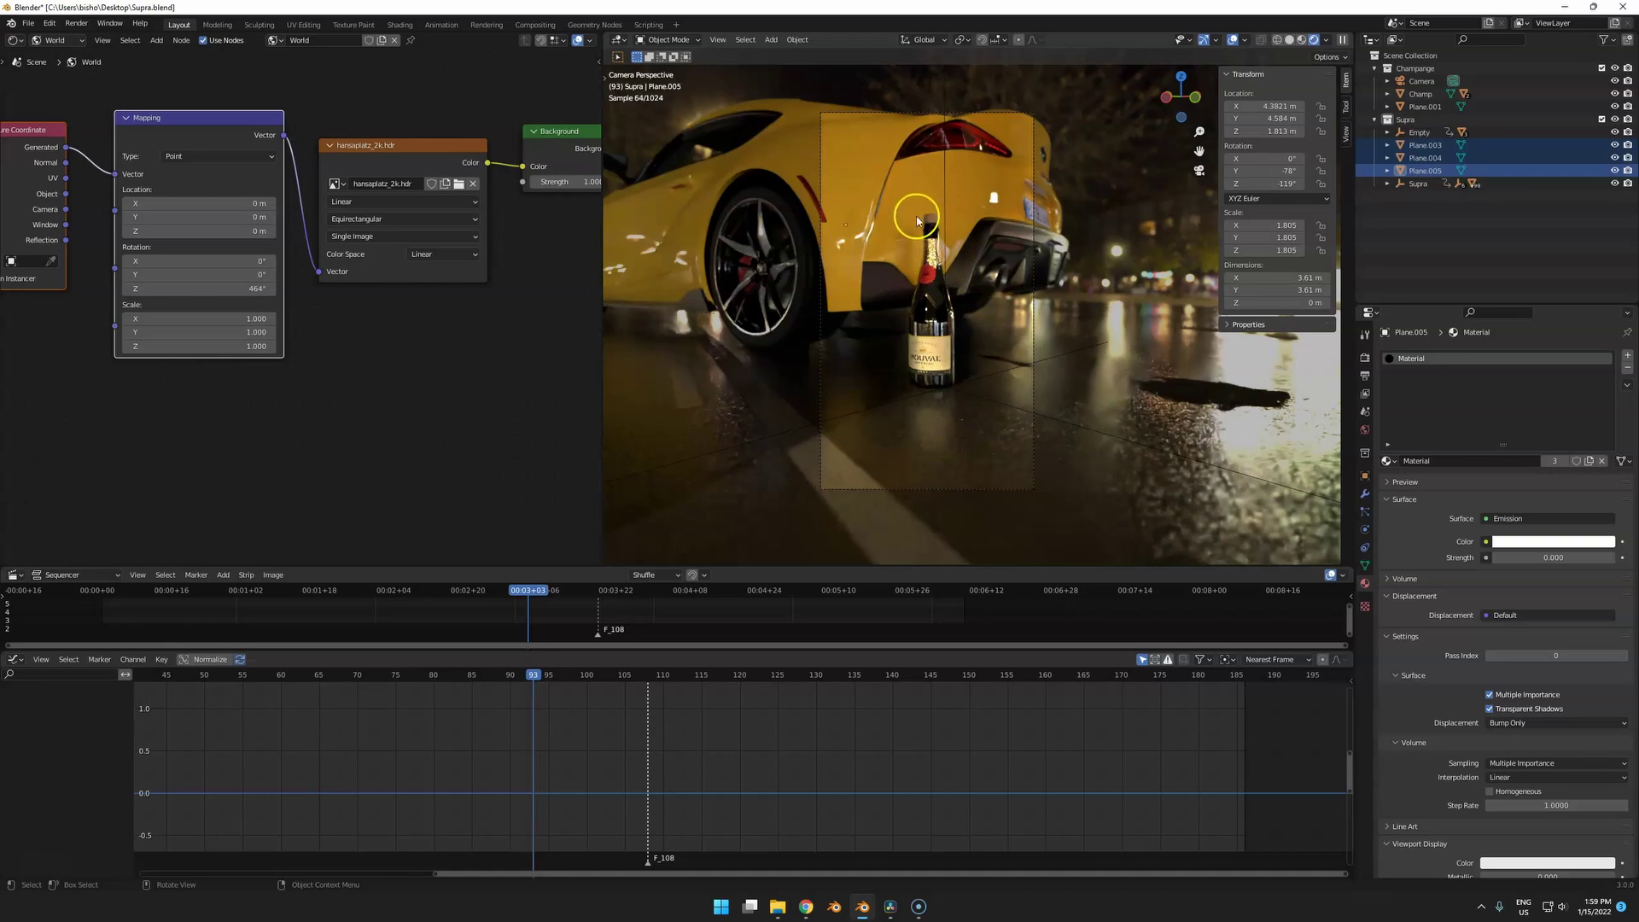
Play the animation in Solid shading from an outside view and scrub to frame 111.
middle_drag(915, 209, 884, 333)
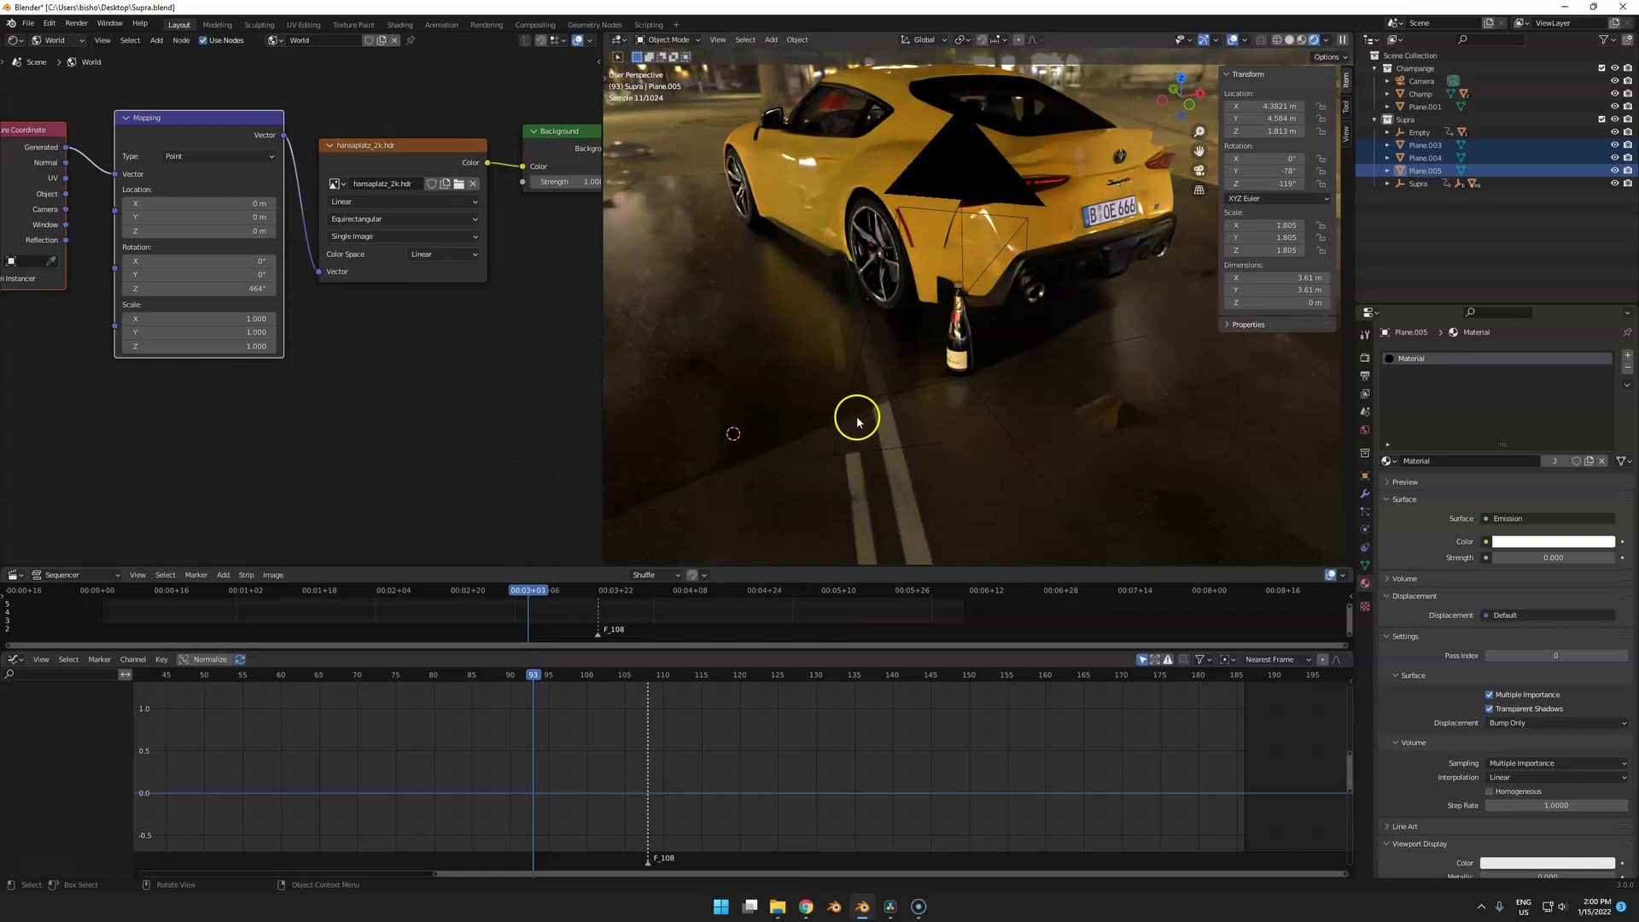
key(z)
click(1036, 416)
key(space)
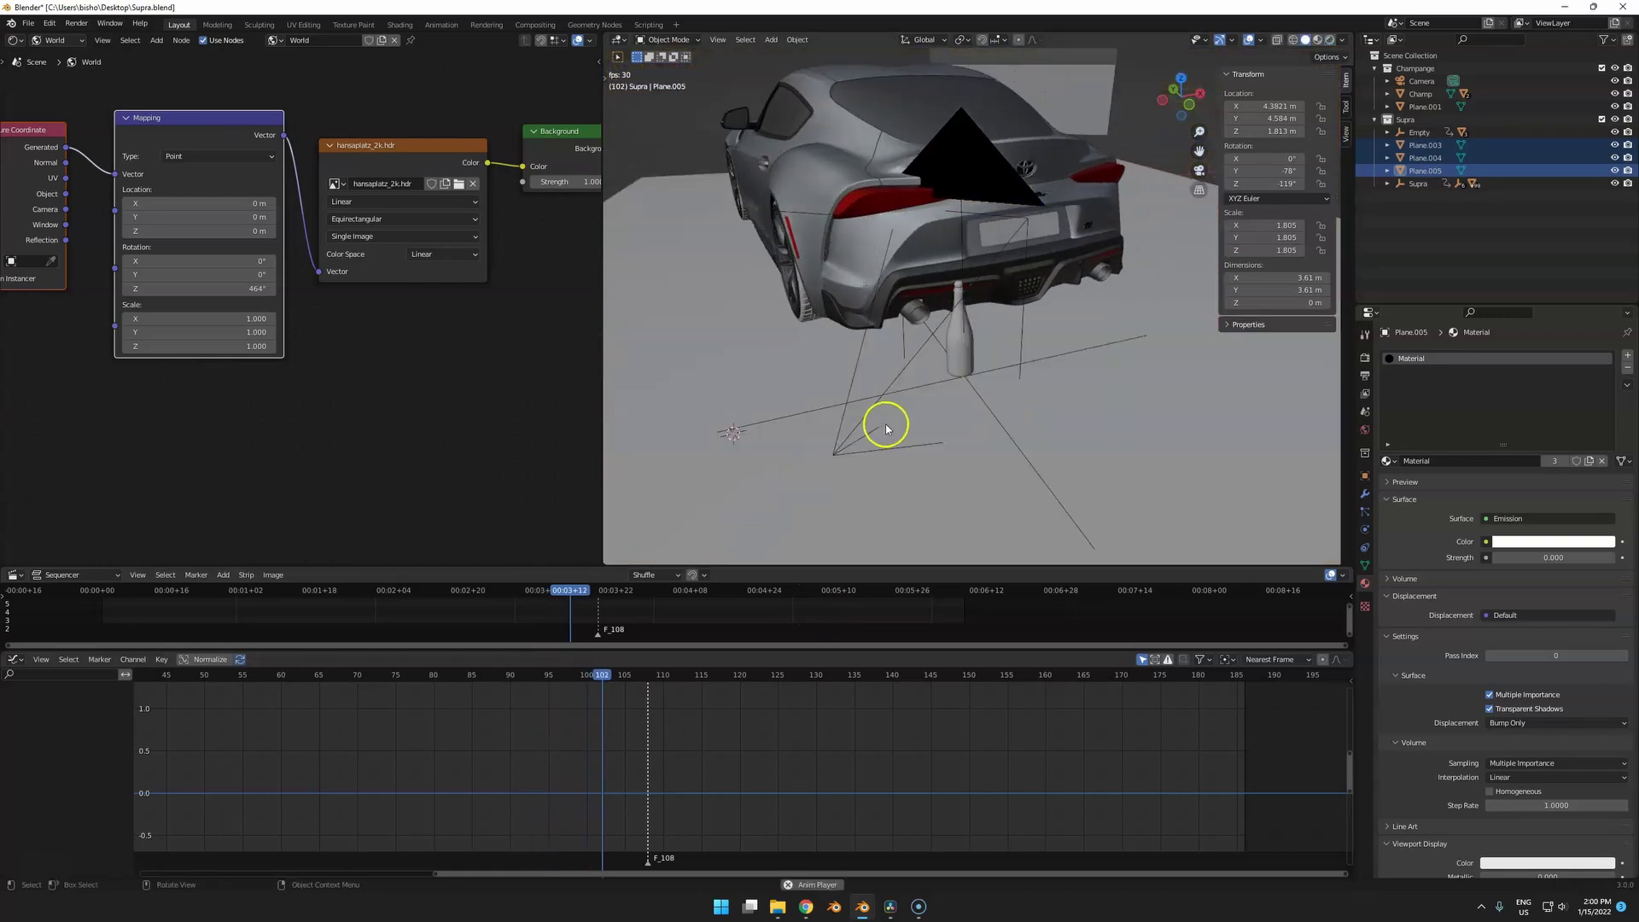
click(633, 675)
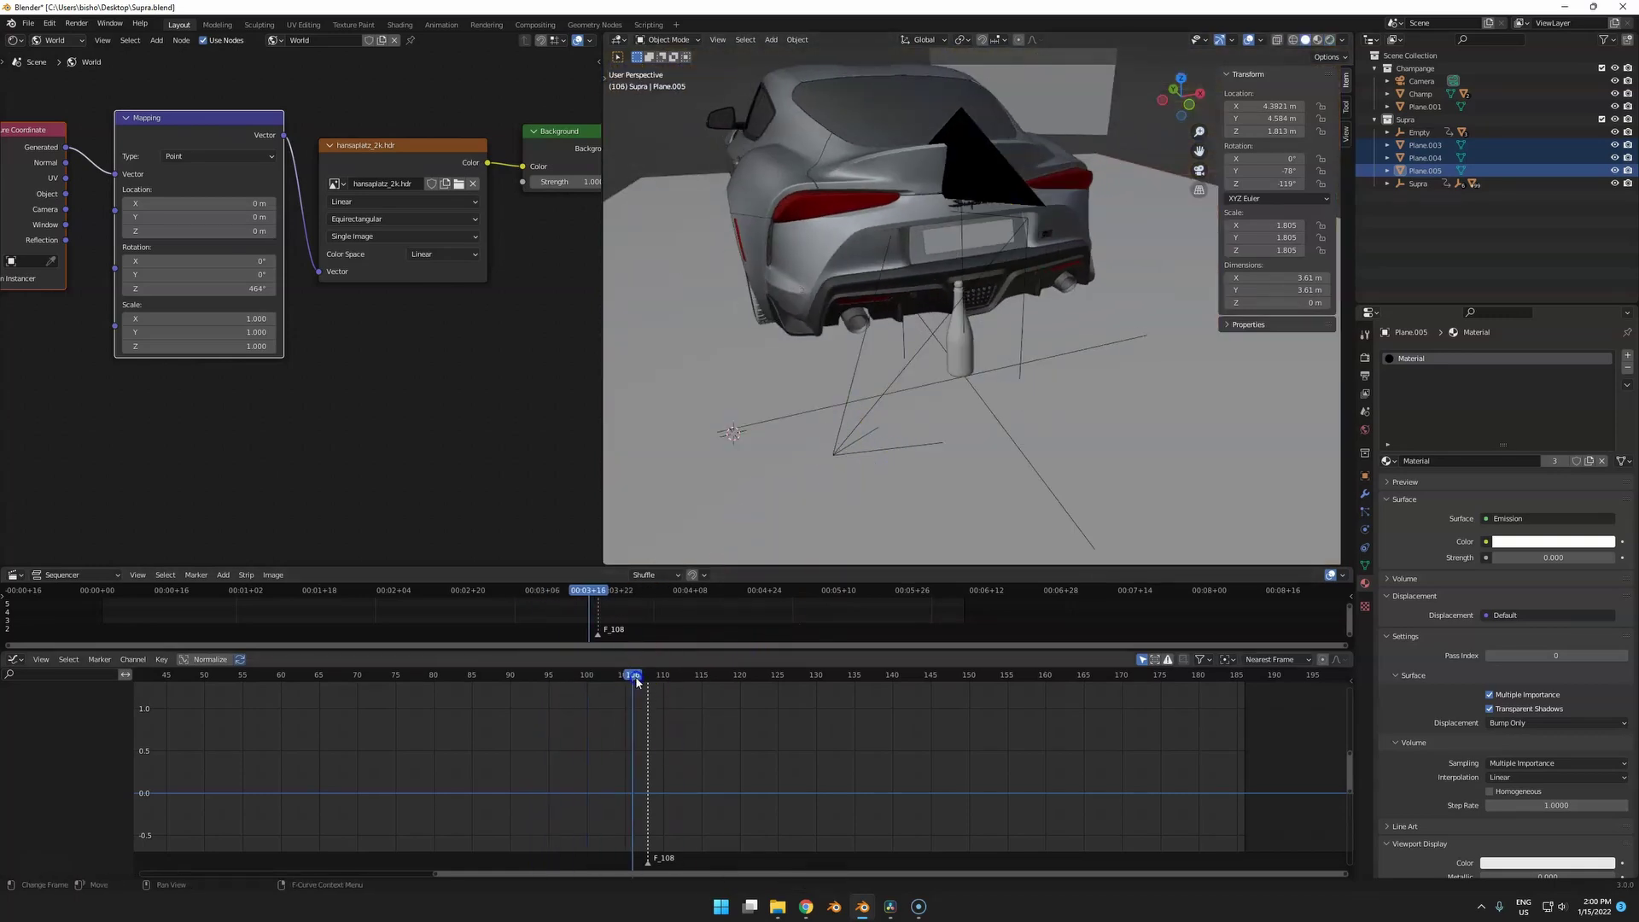
Preview frame 111 through the camera in Rendered shading and switch to Material Preview.
key(z)
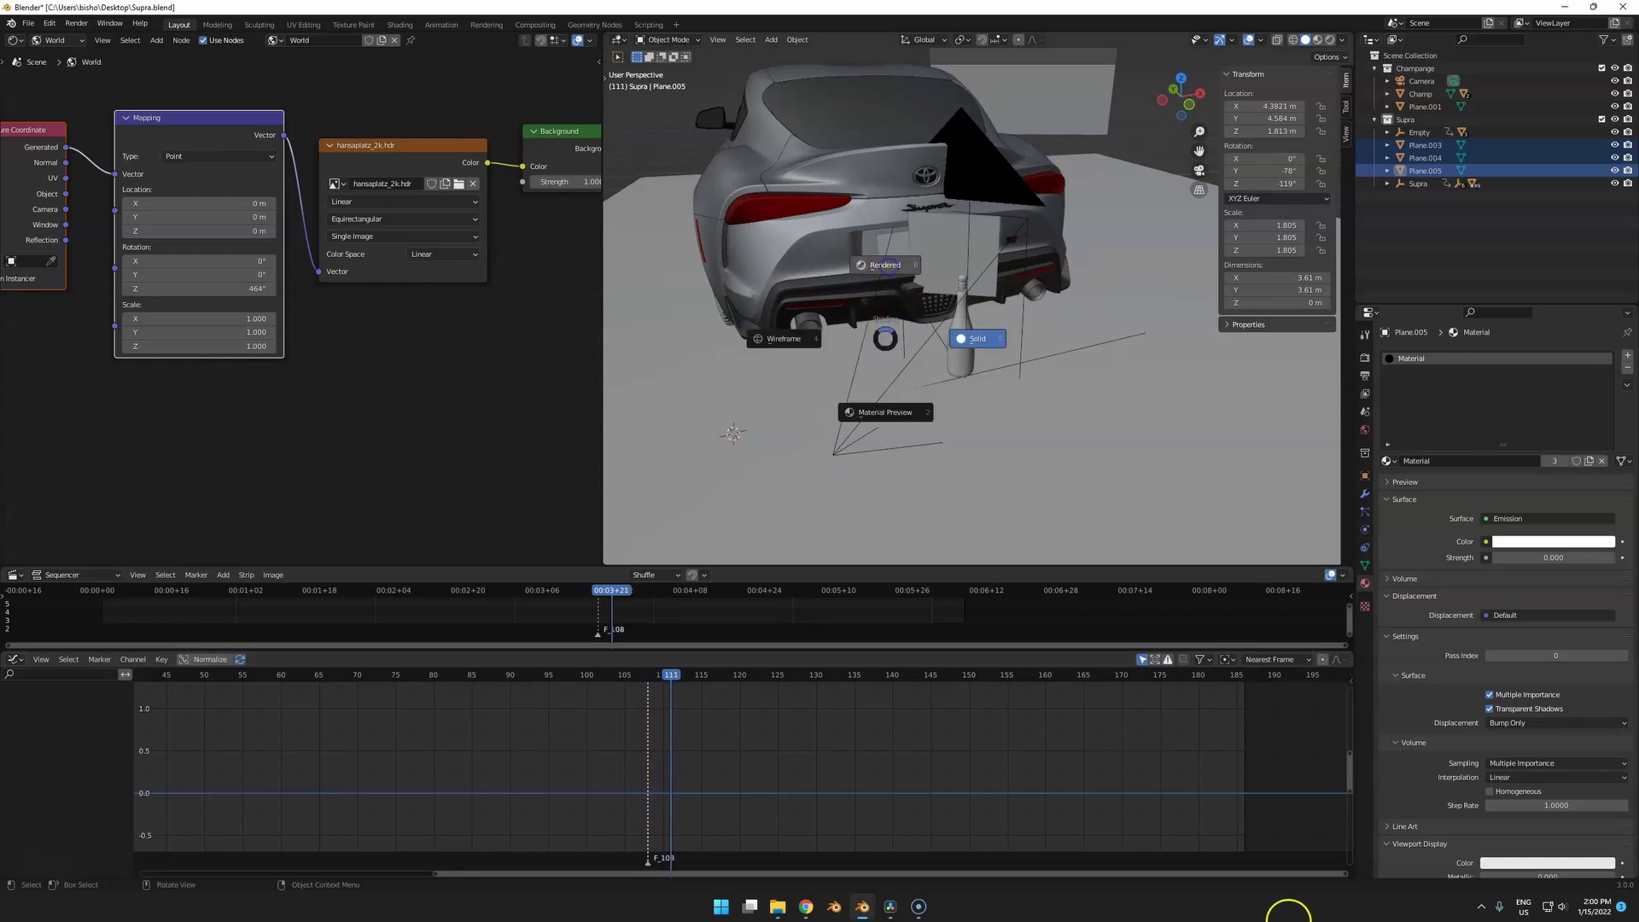
key(8)
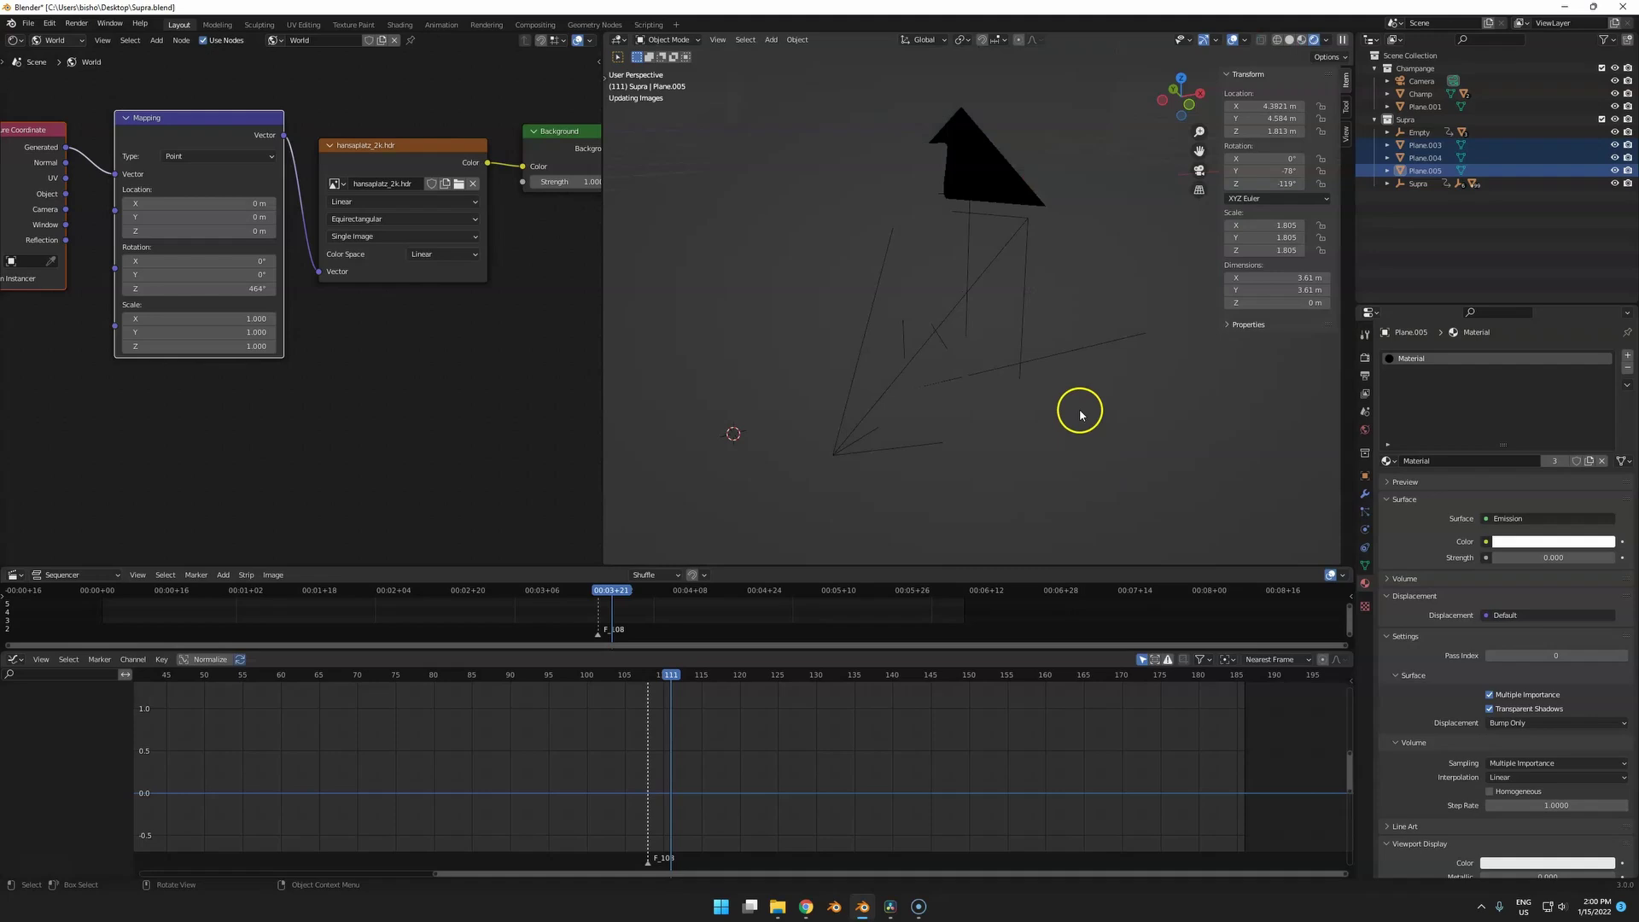
key(KP_0)
key(z)
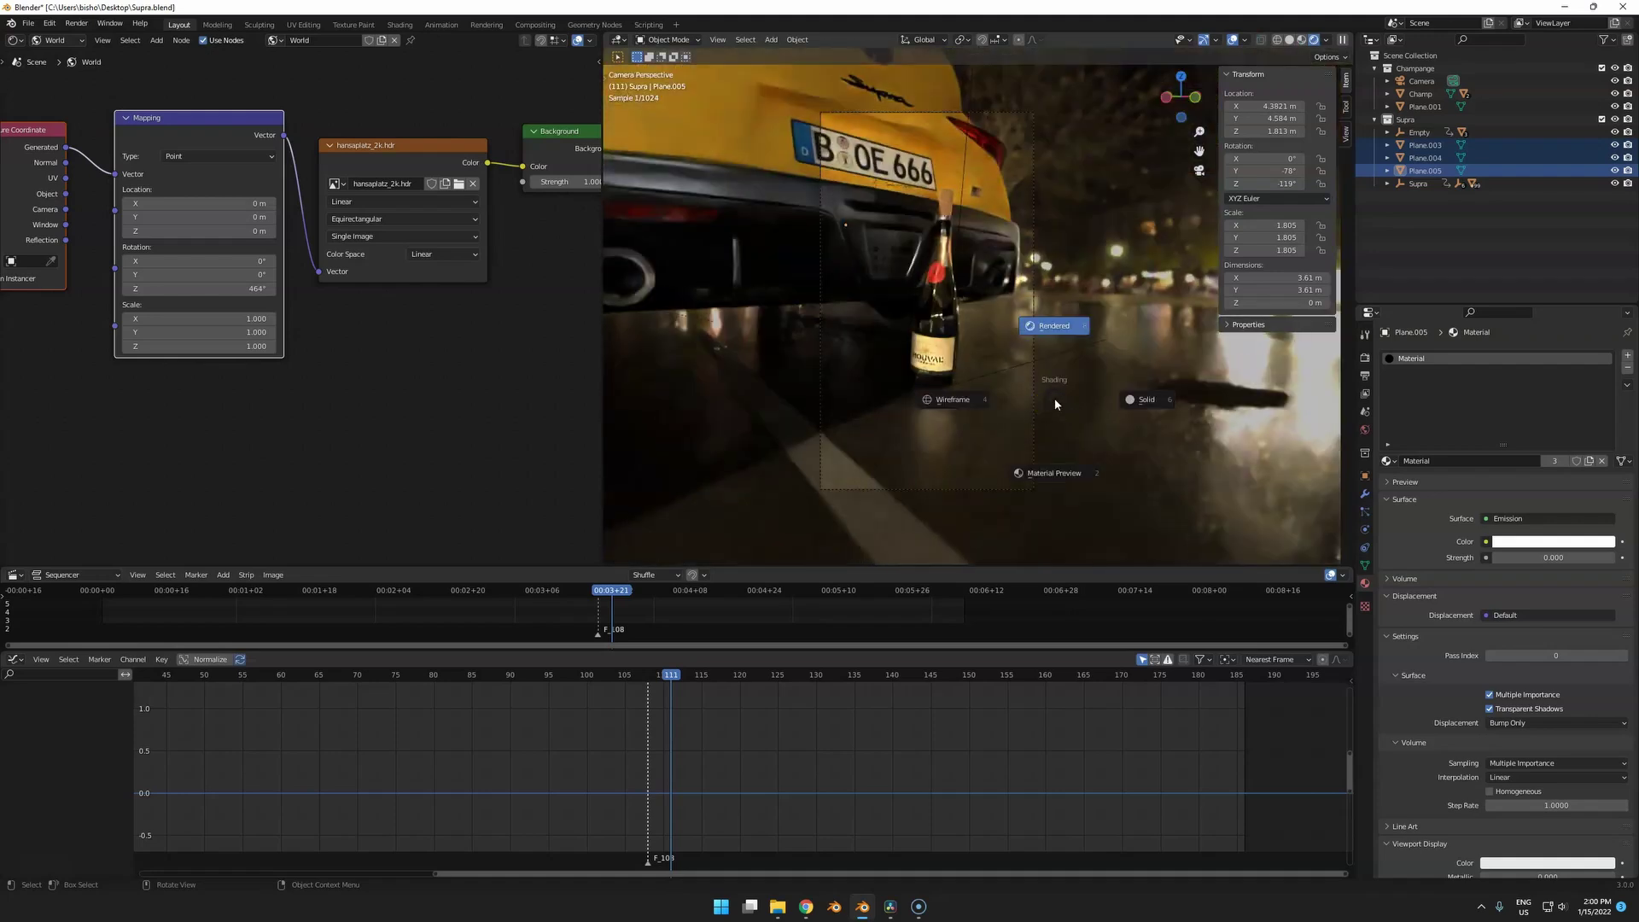
click(1083, 510)
Zoom in on the bottle's cork and scrub to frame 130 to review the champagne splash.
scroll(1060, 429, up, 1)
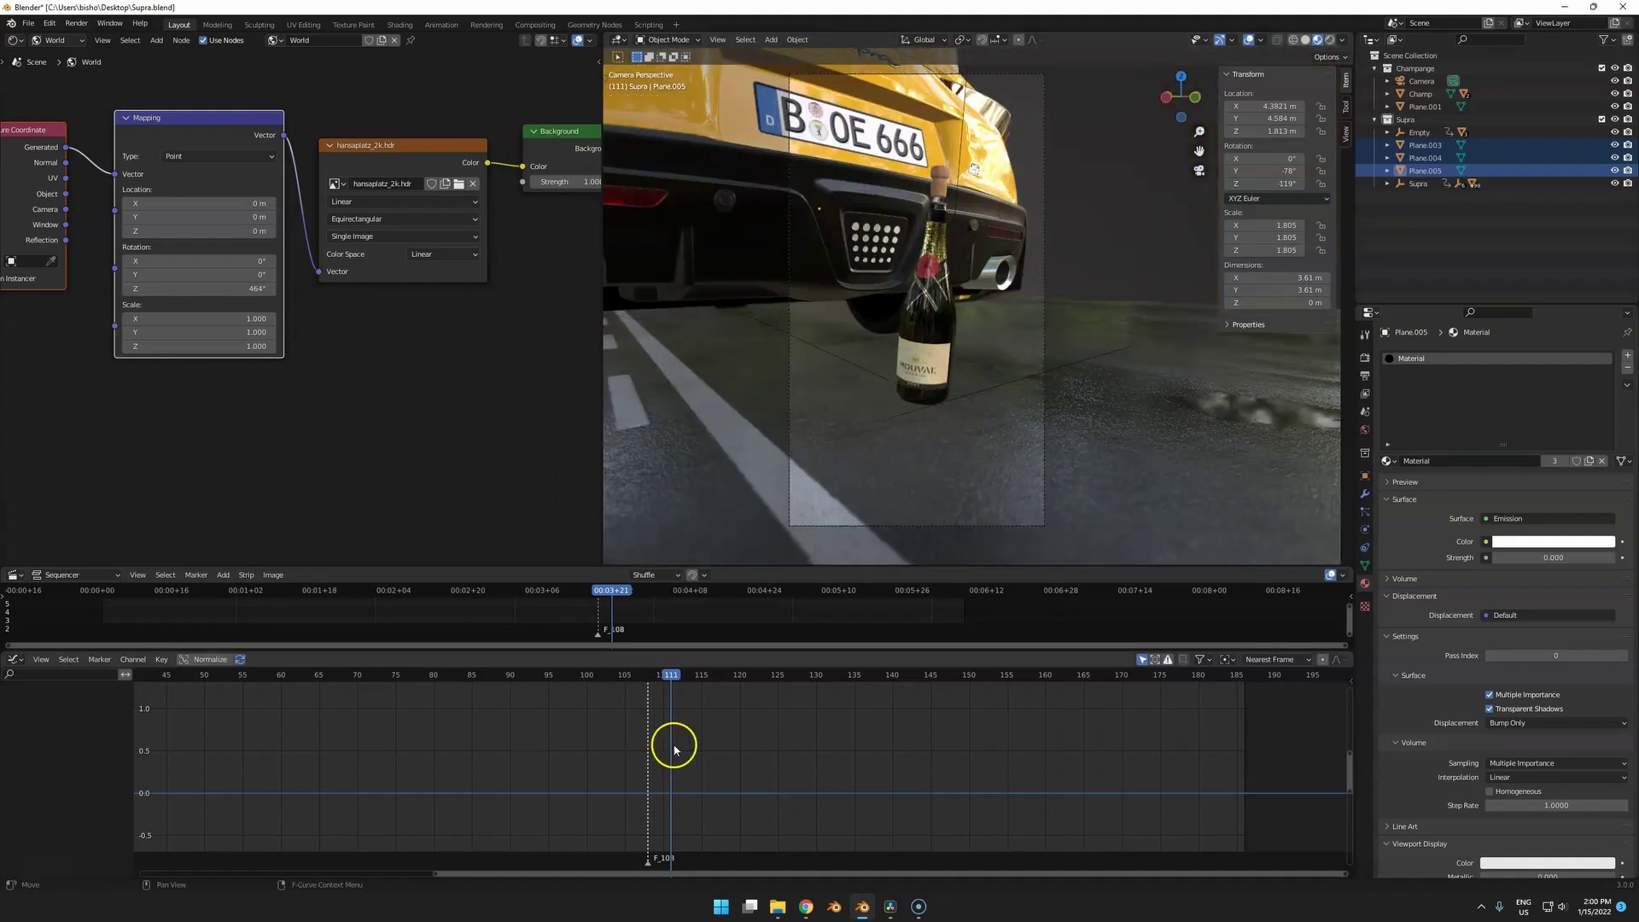
scroll(913, 201, up, 4)
shift+middle_drag(914, 196, 1000, 433)
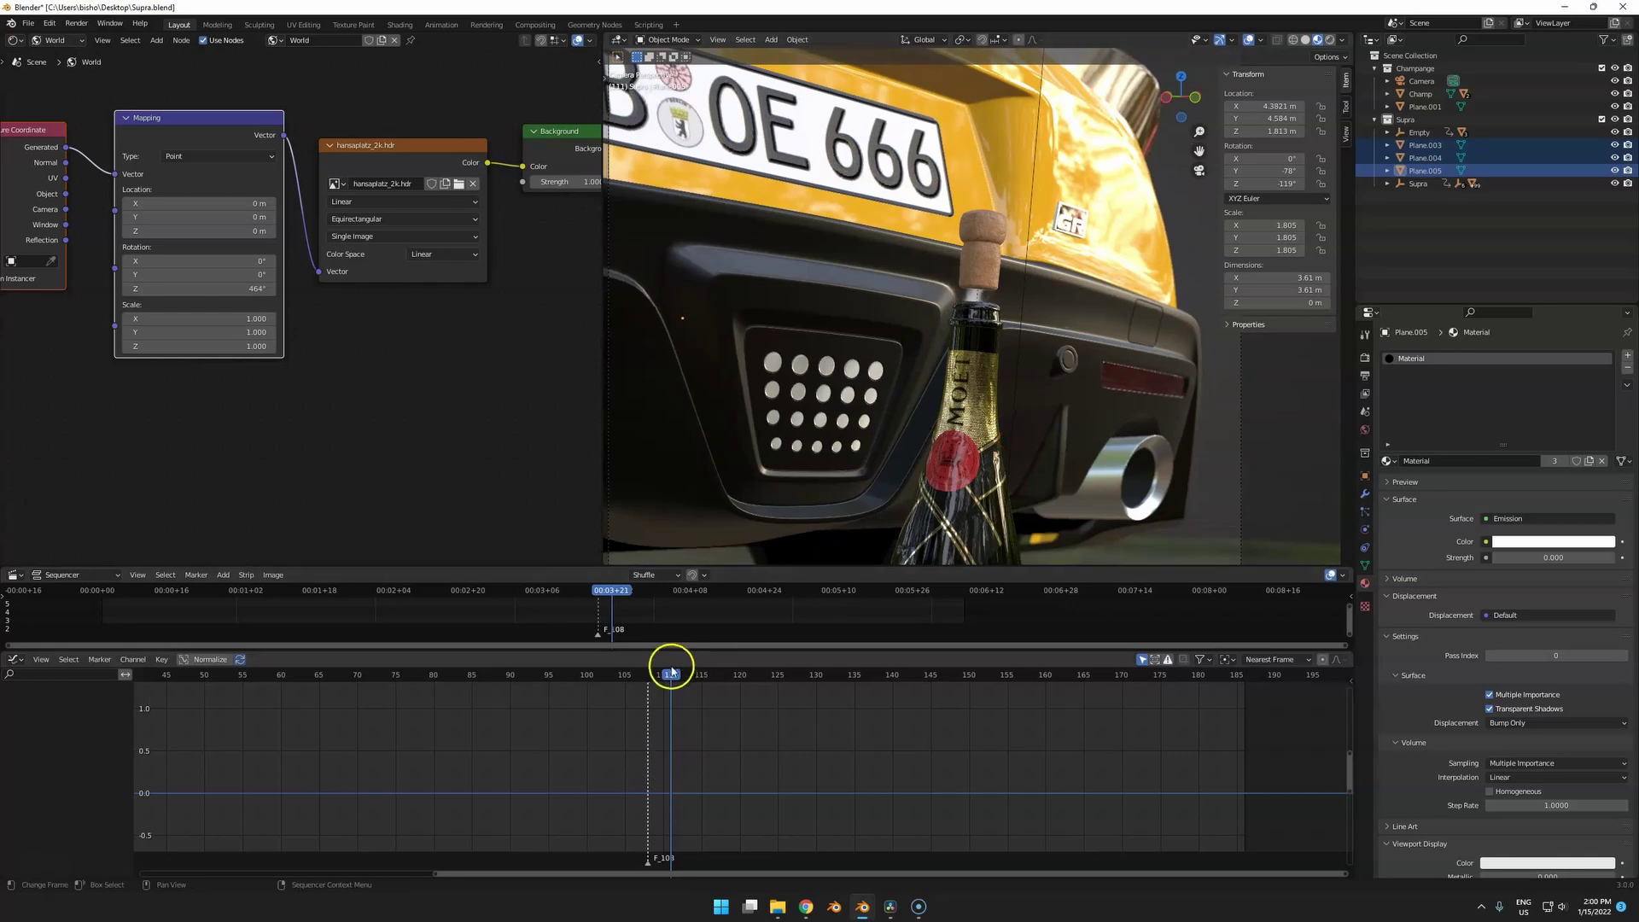
drag(671, 672, 817, 679)
scroll(1019, 295, up, 4)
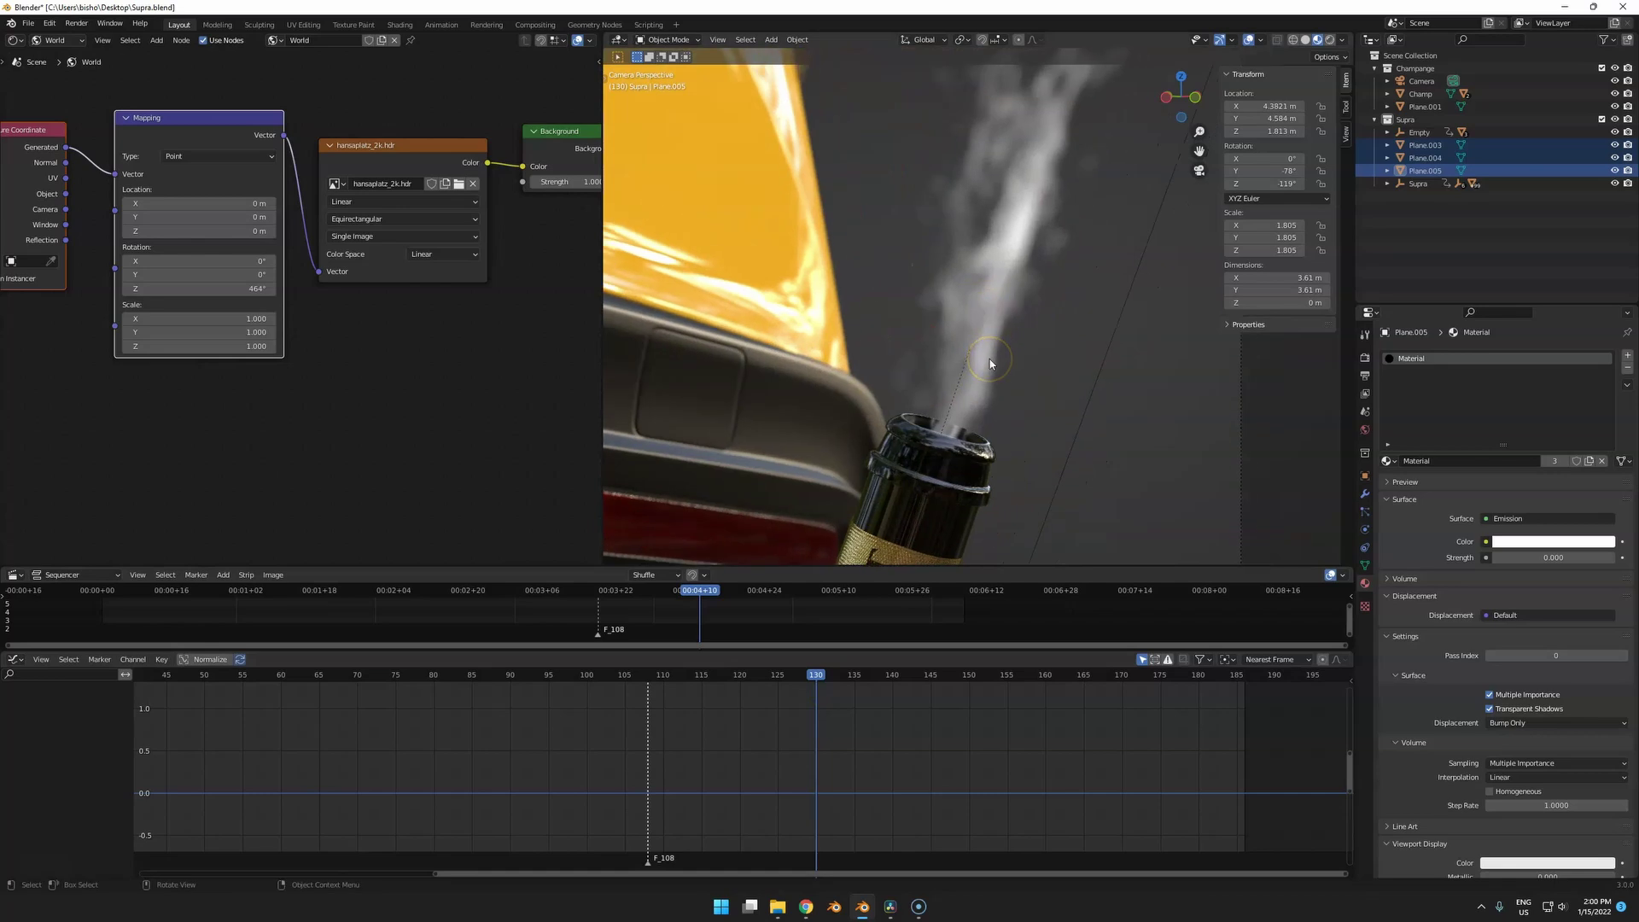
Select the splash plane above the bottle's neck and inspect it from outside the camera view.
click(990, 363)
mouse_move(981, 367)
middle_down()
mouse_move(905, 412)
mouse_move(920, 419)
mouse_move(959, 413)
mouse_move(864, 377)
mouse_move(1032, 370)
mouse_move(891, 412)
mouse_move(1006, 419)
mouse_move(954, 365)
mouse_move(1071, 416)
middle_up()
middle_drag(844, 453, 945, 453)
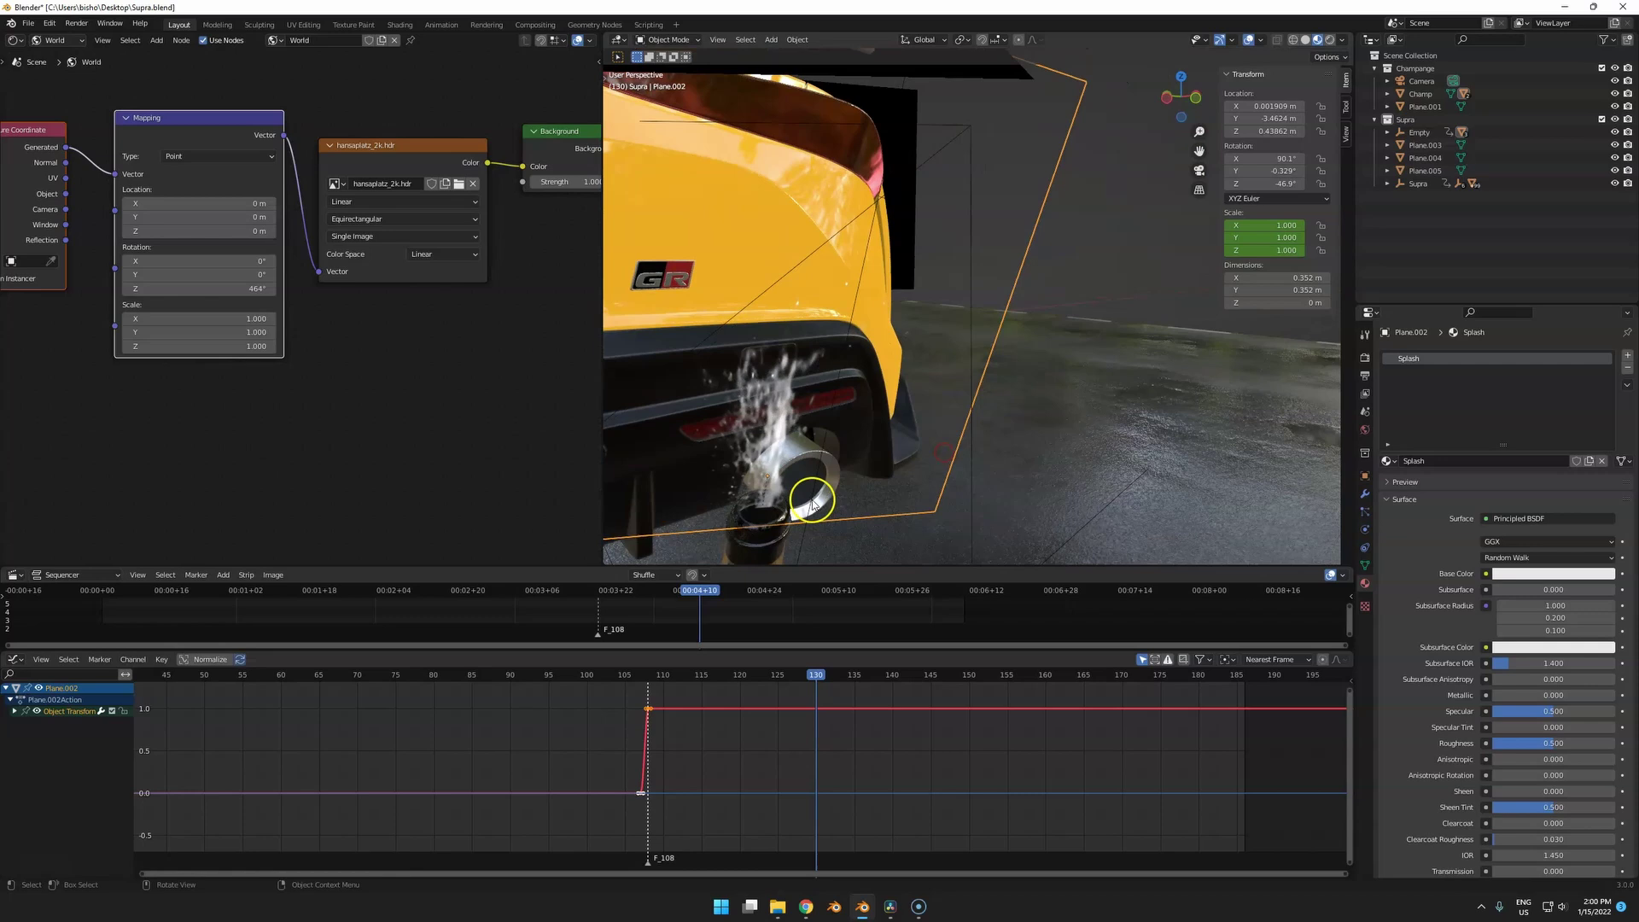
Switch the shader editor from the world to the object shader to show the splash plane's material nodes.
middle_drag(1032, 333, 863, 498)
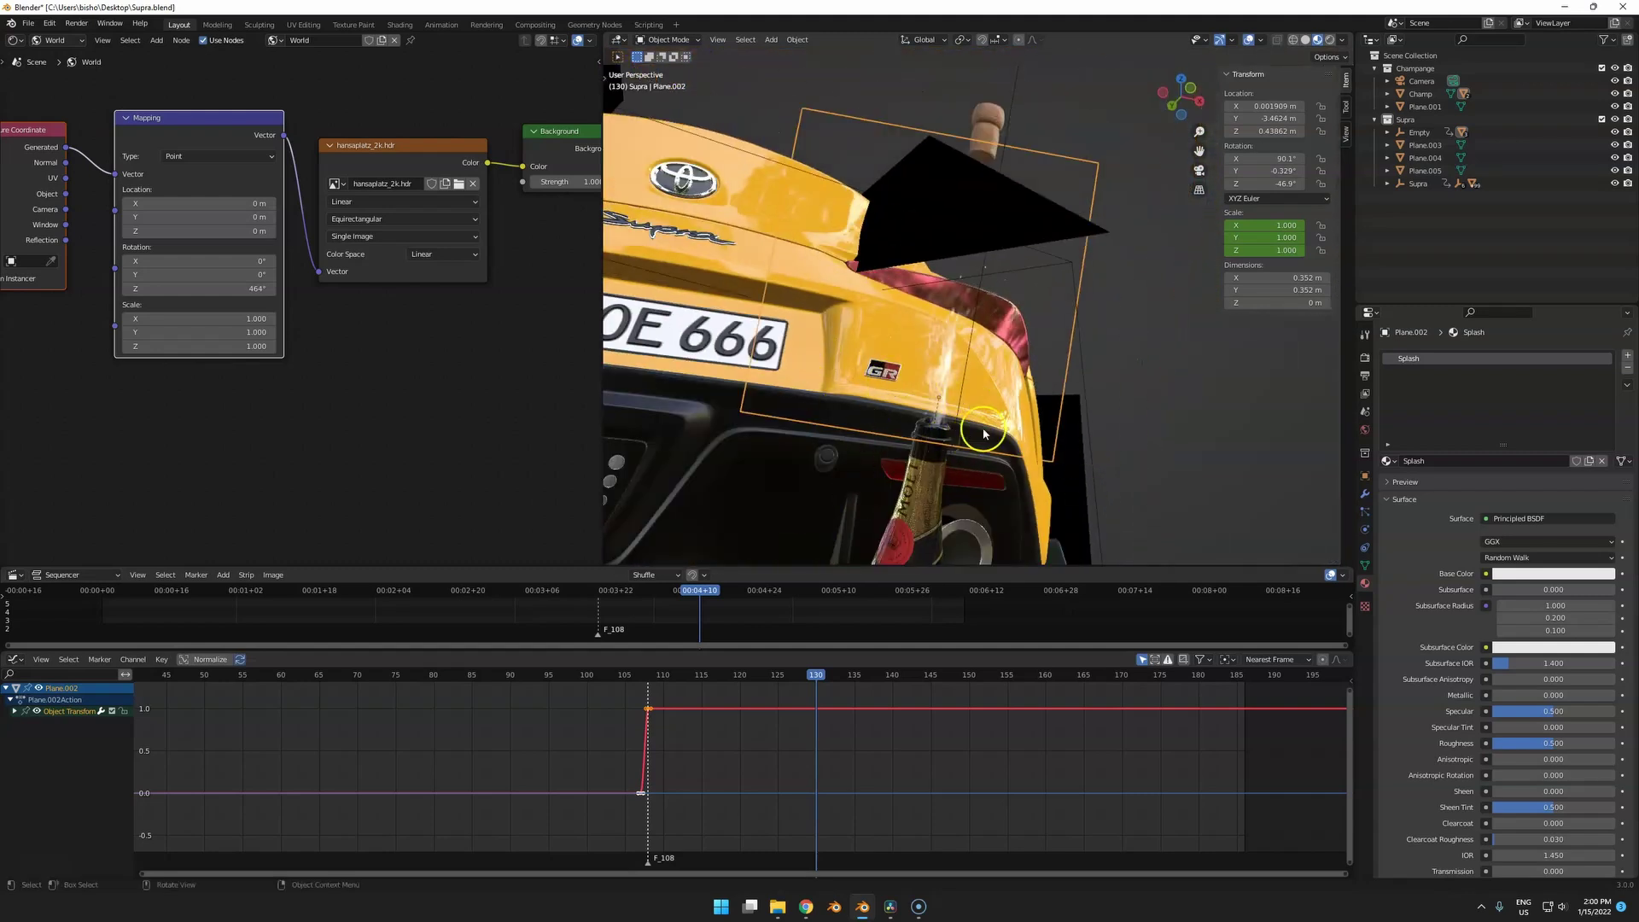
scroll(984, 431, down, 3)
scroll(986, 372, up, 6)
middle_drag(986, 480, 943, 365)
click(47, 40)
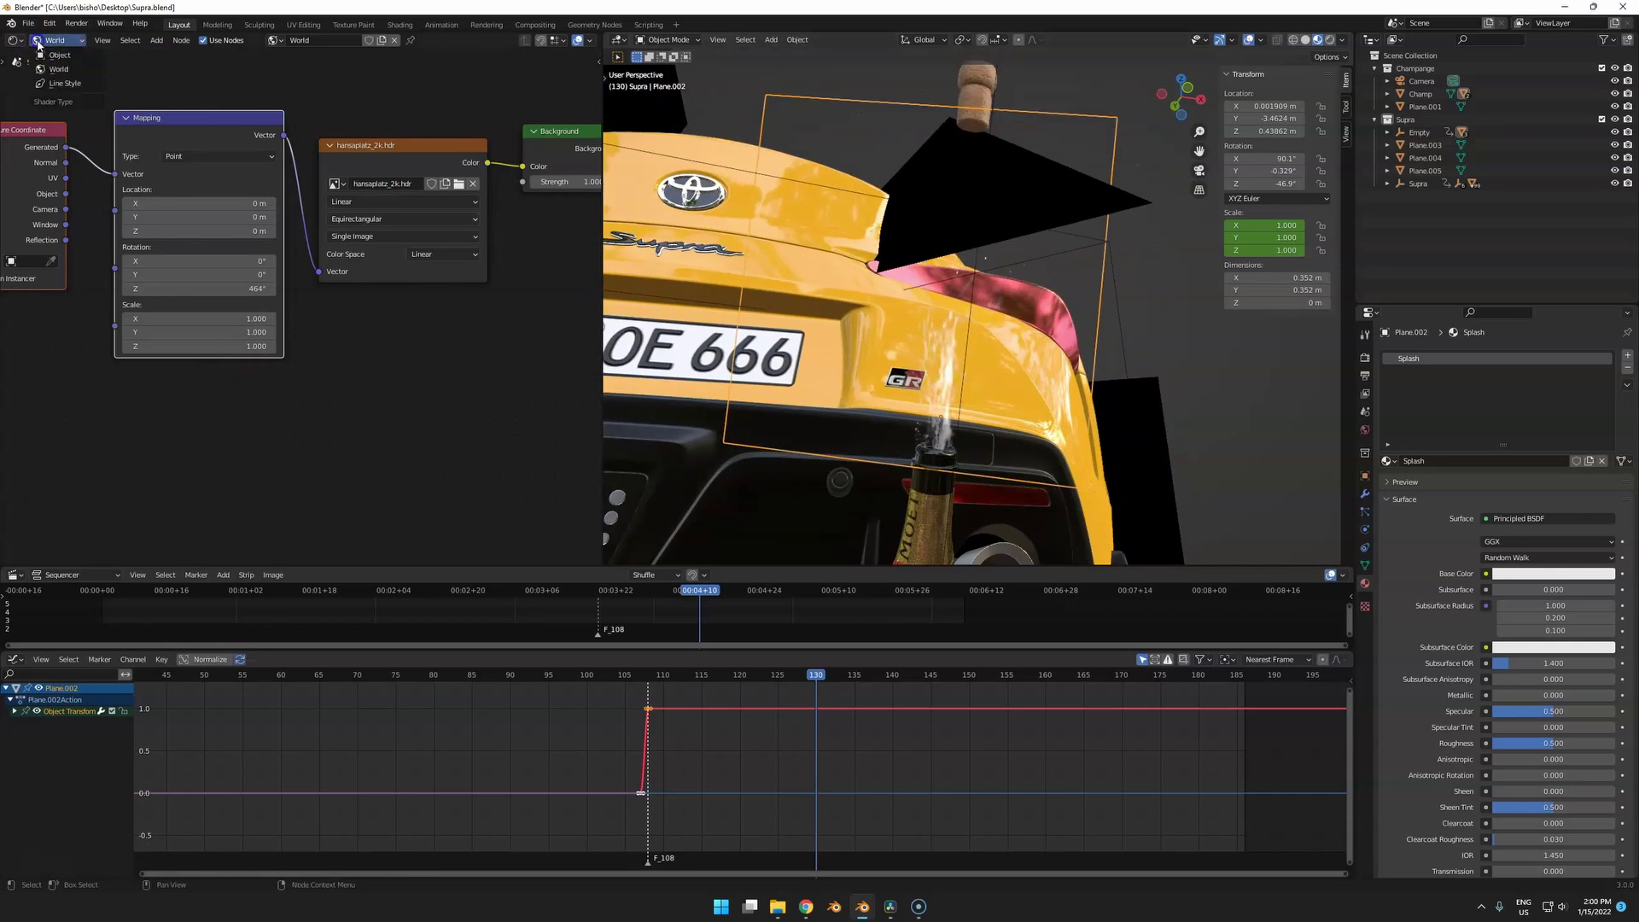
click(63, 57)
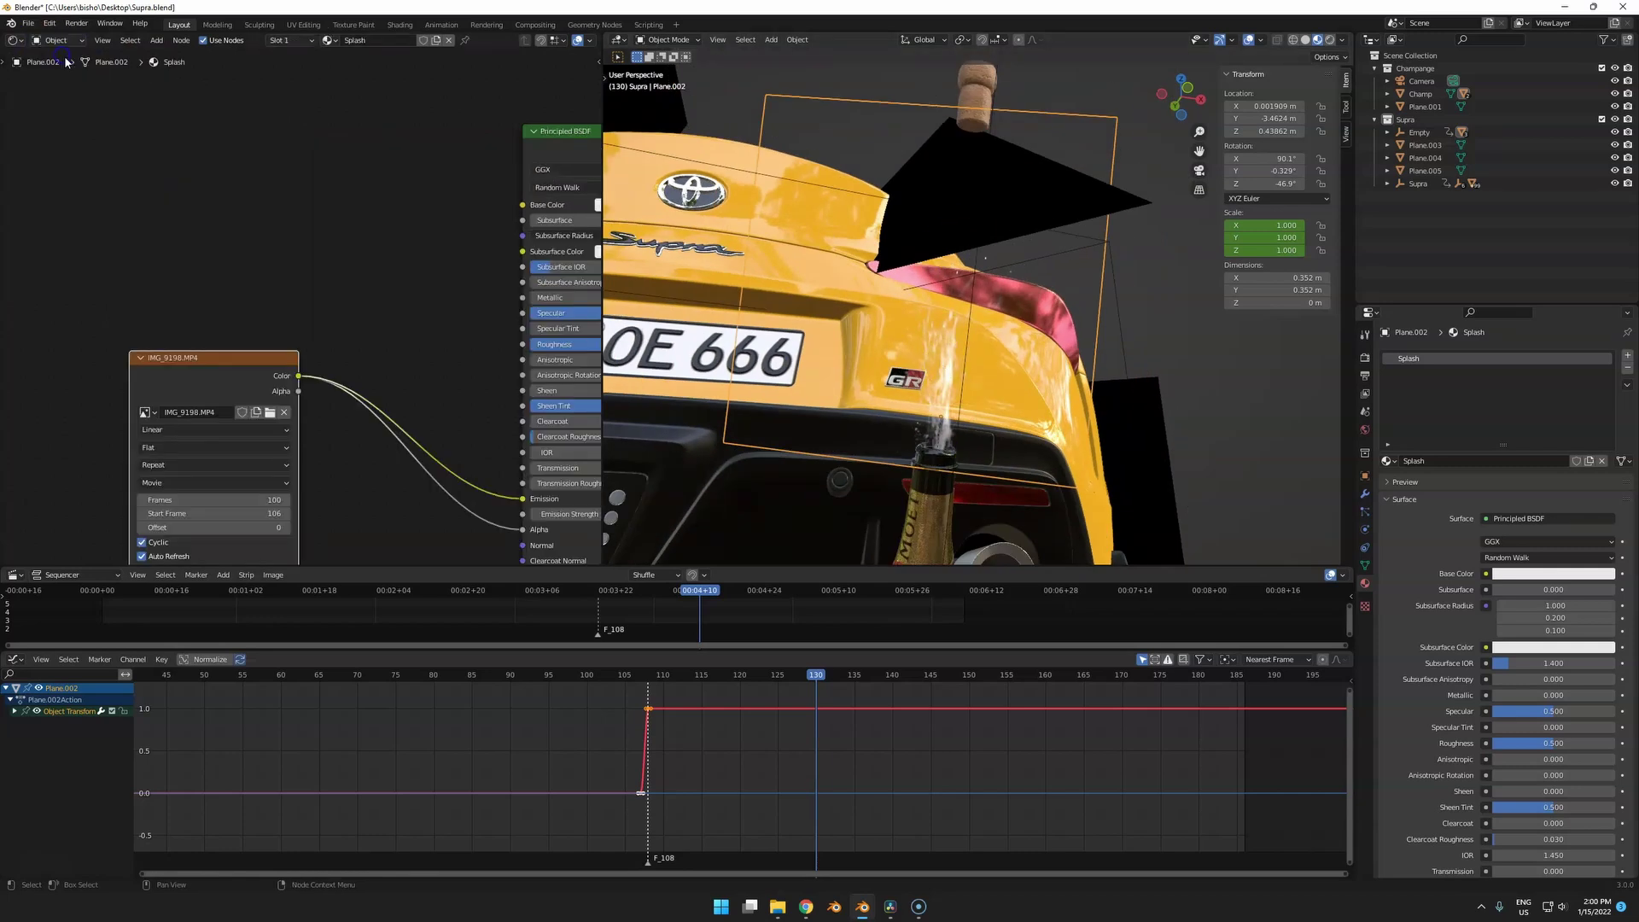
Examine the IMG_9198.MP4 movie texture node's settings and its links to the Principled BSDF's Emission and Alpha.
scroll(325, 336, up, 3)
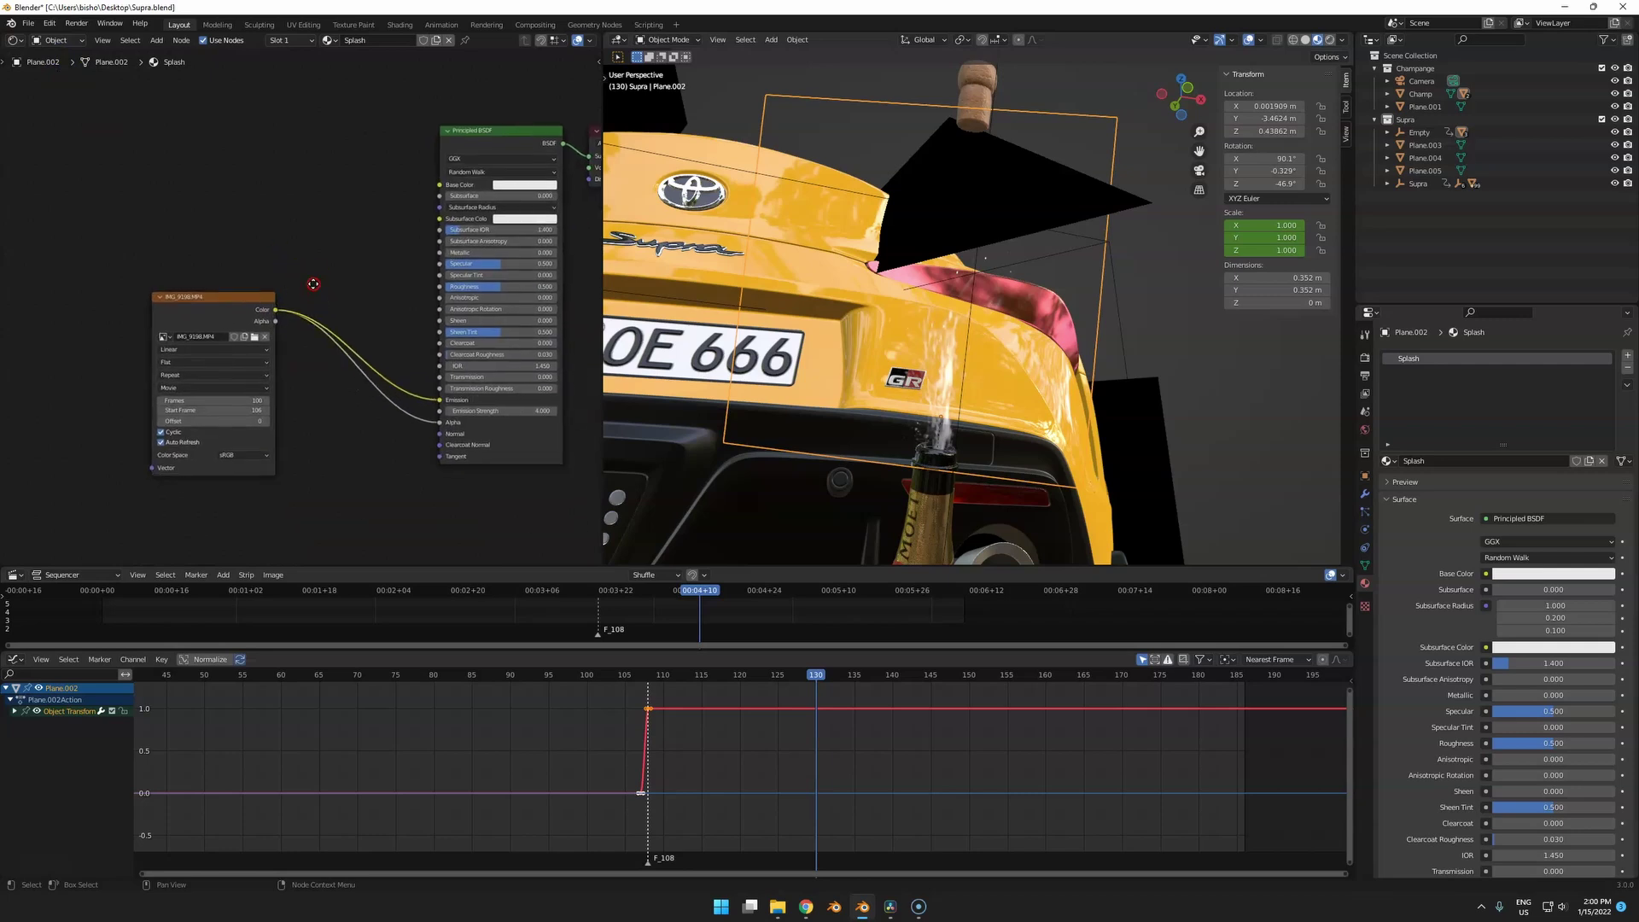
scroll(106, 342, up, 2)
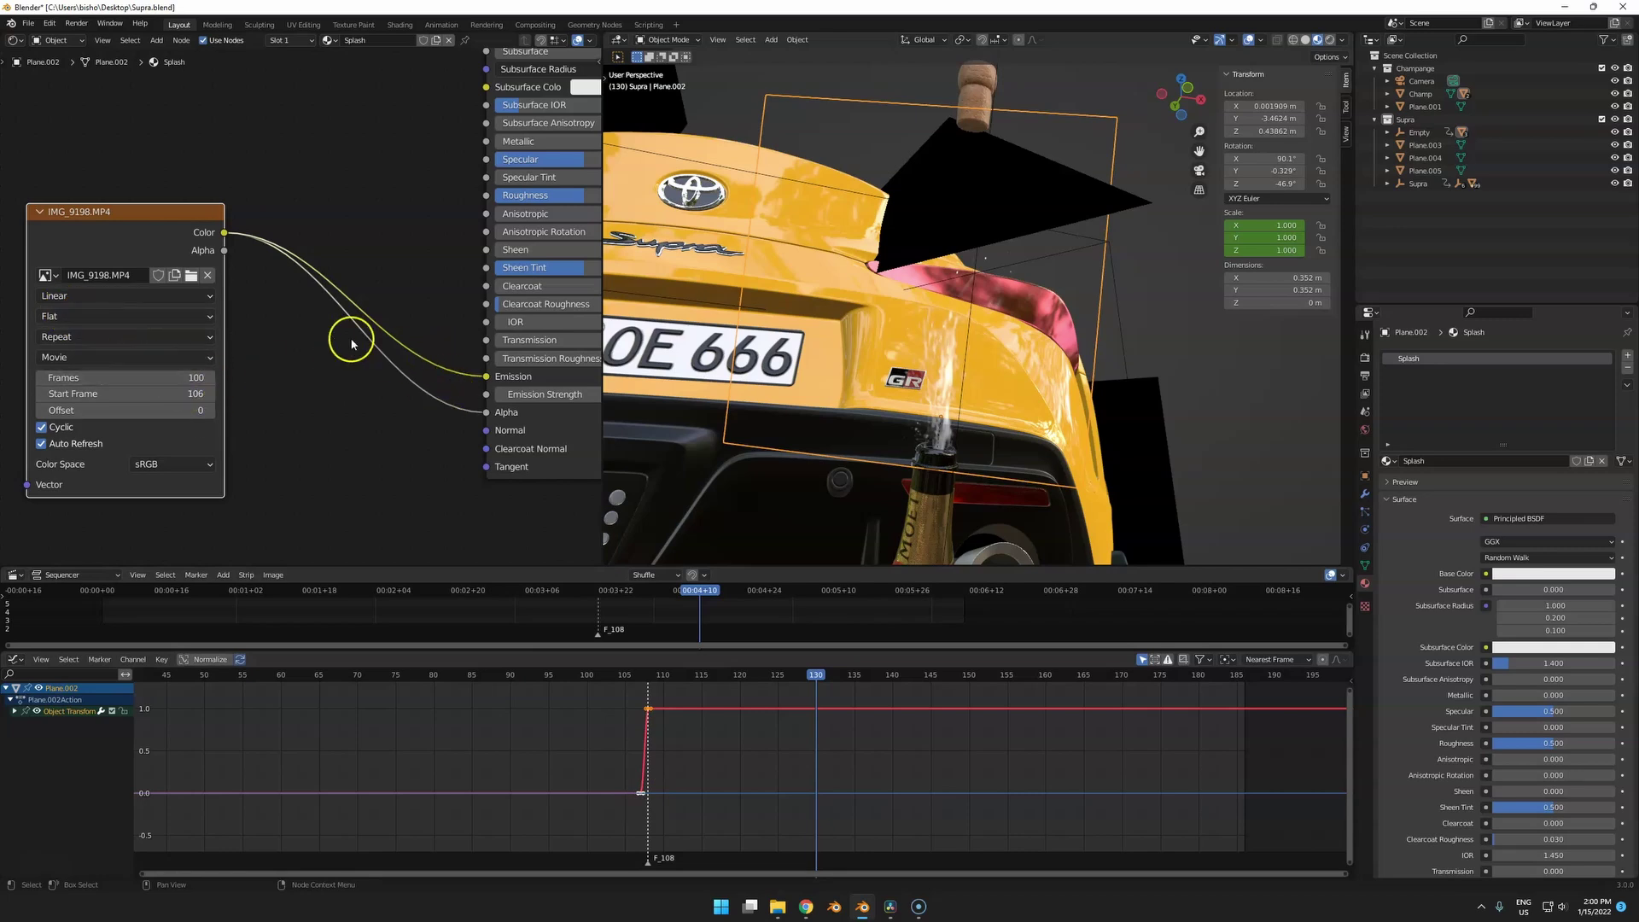
middle_drag(433, 292, 302, 254)
scroll(303, 266, up, 1)
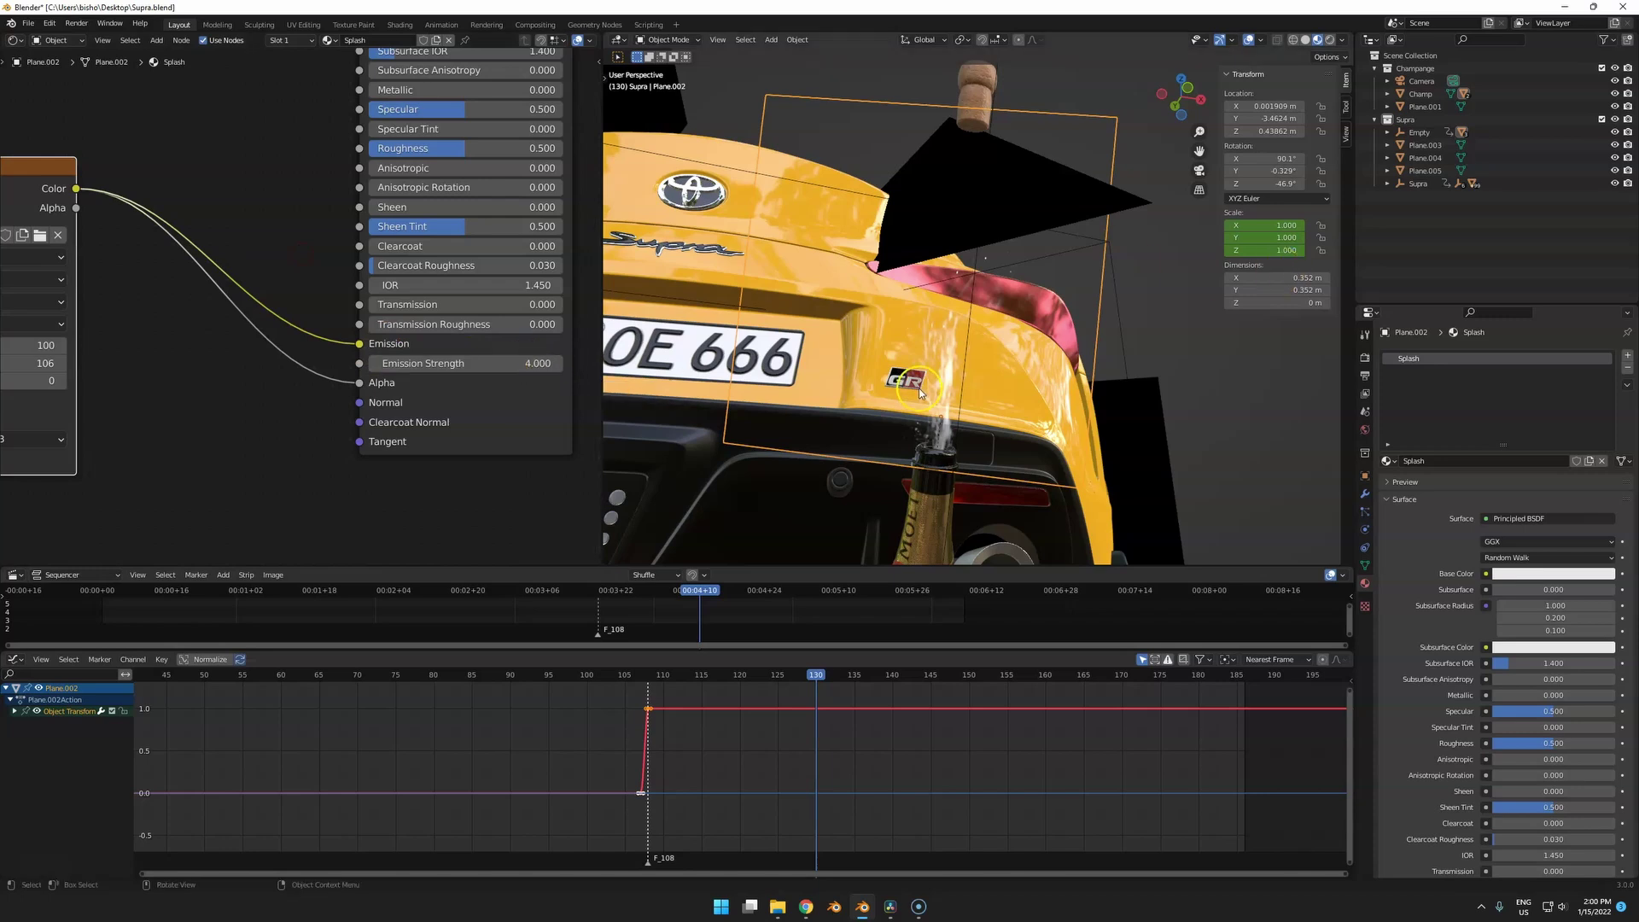
Scrub between frames 107 and 108 and back to frame 99 to check the splash plane's scale keyframes.
middle_drag(921, 393, 812, 487)
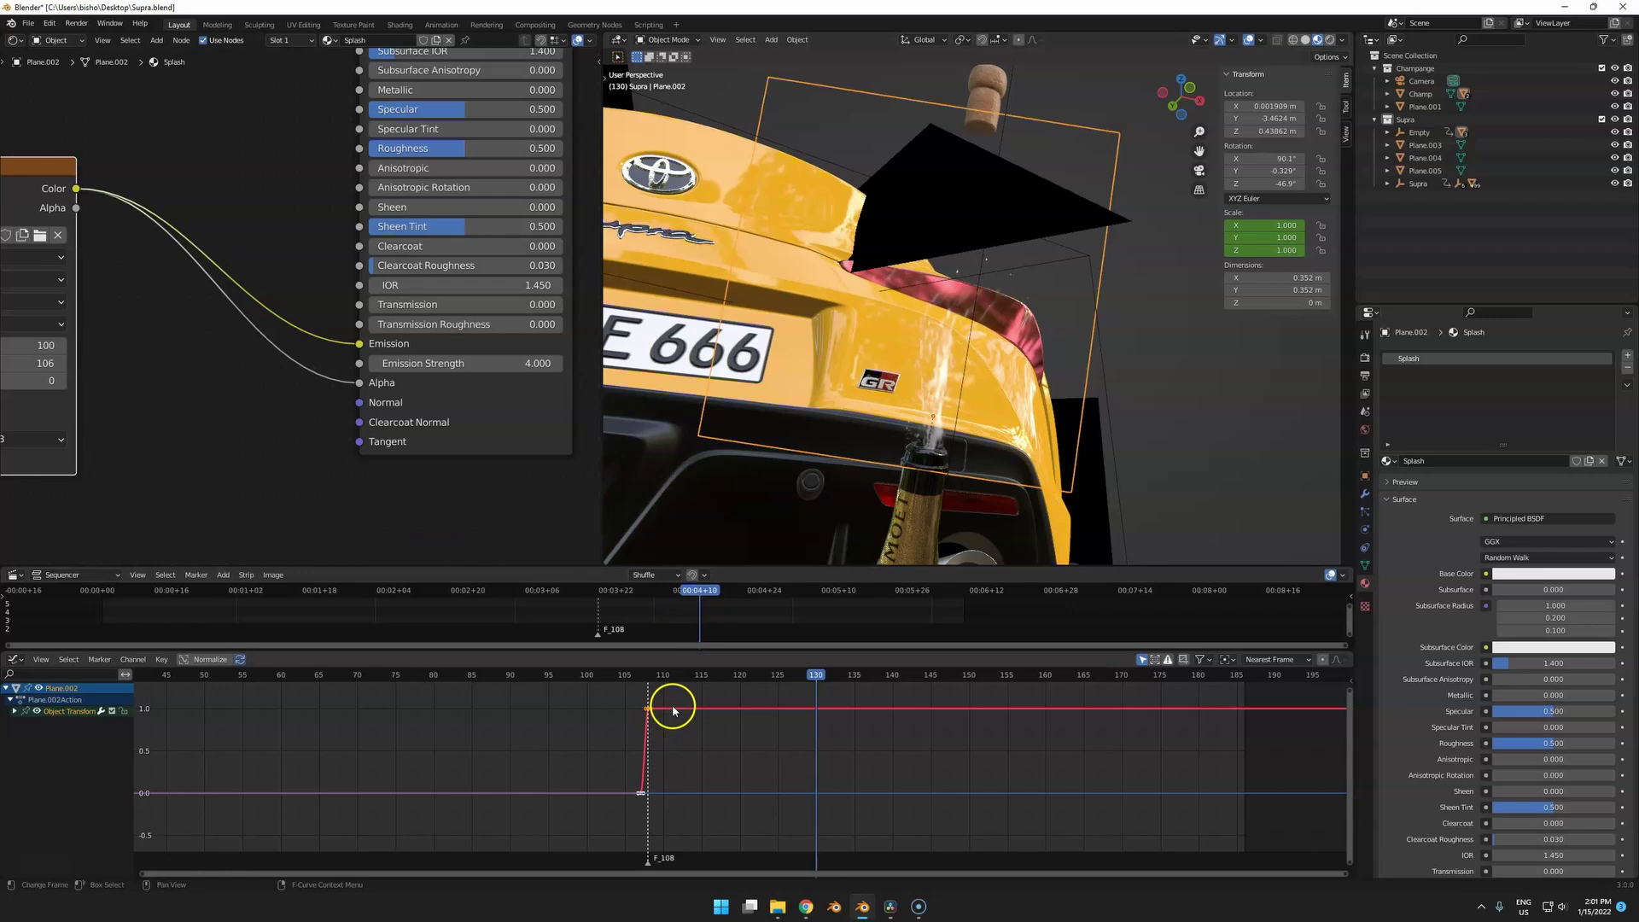
click(650, 680)
mouse_move(649, 681)
mouse_down()
mouse_move(624, 681)
mouse_move(645, 679)
mouse_up()
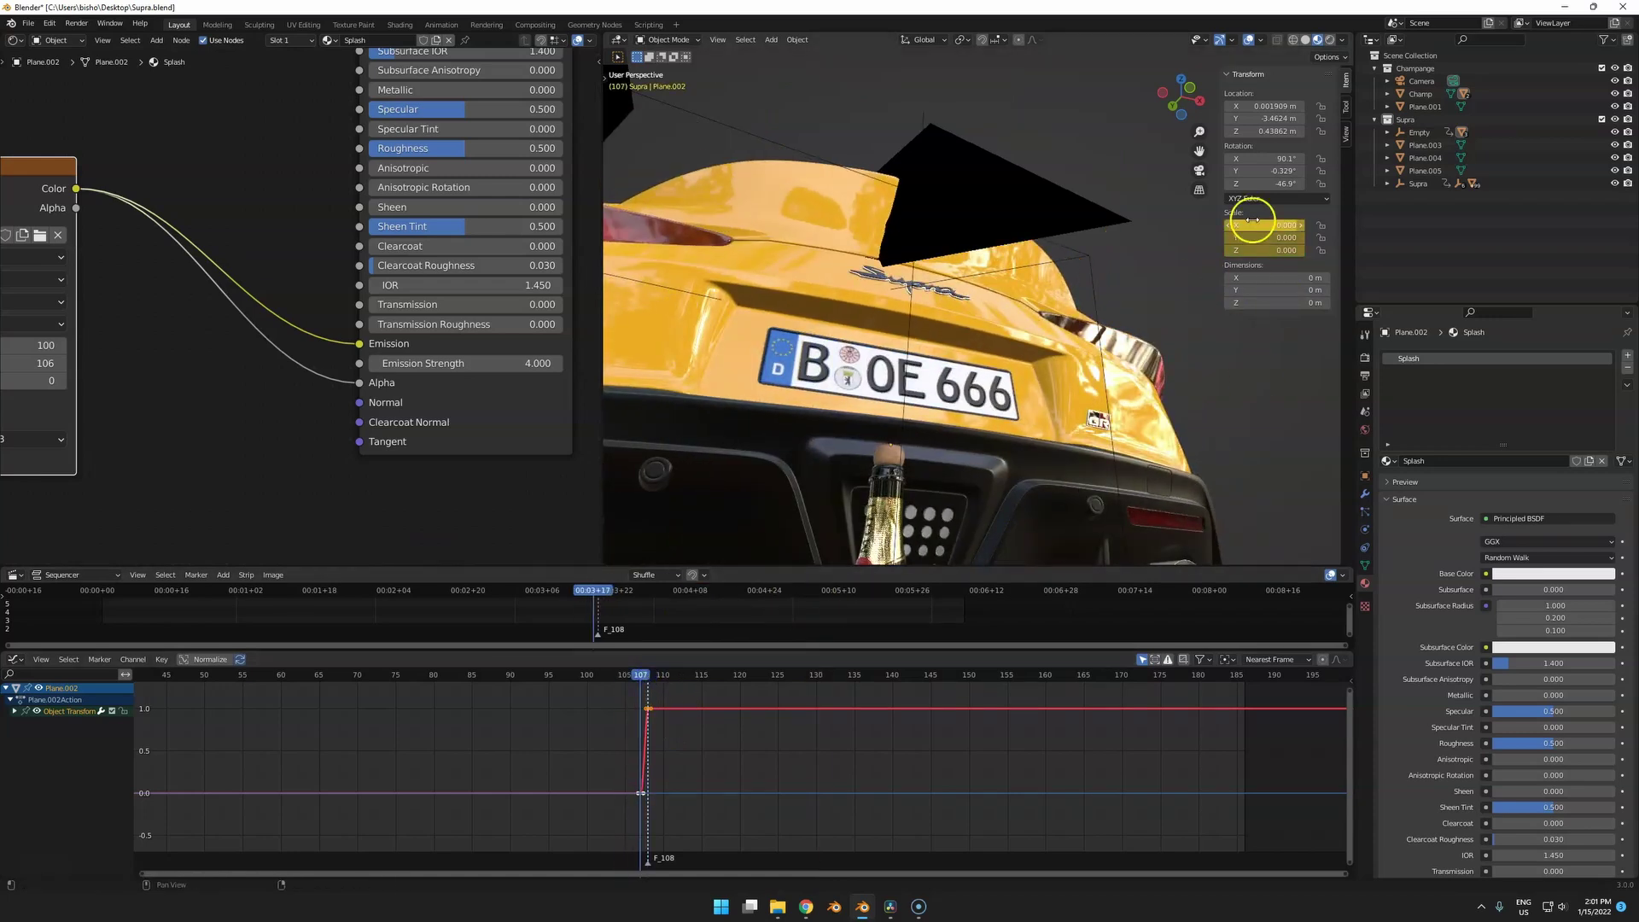
click(647, 677)
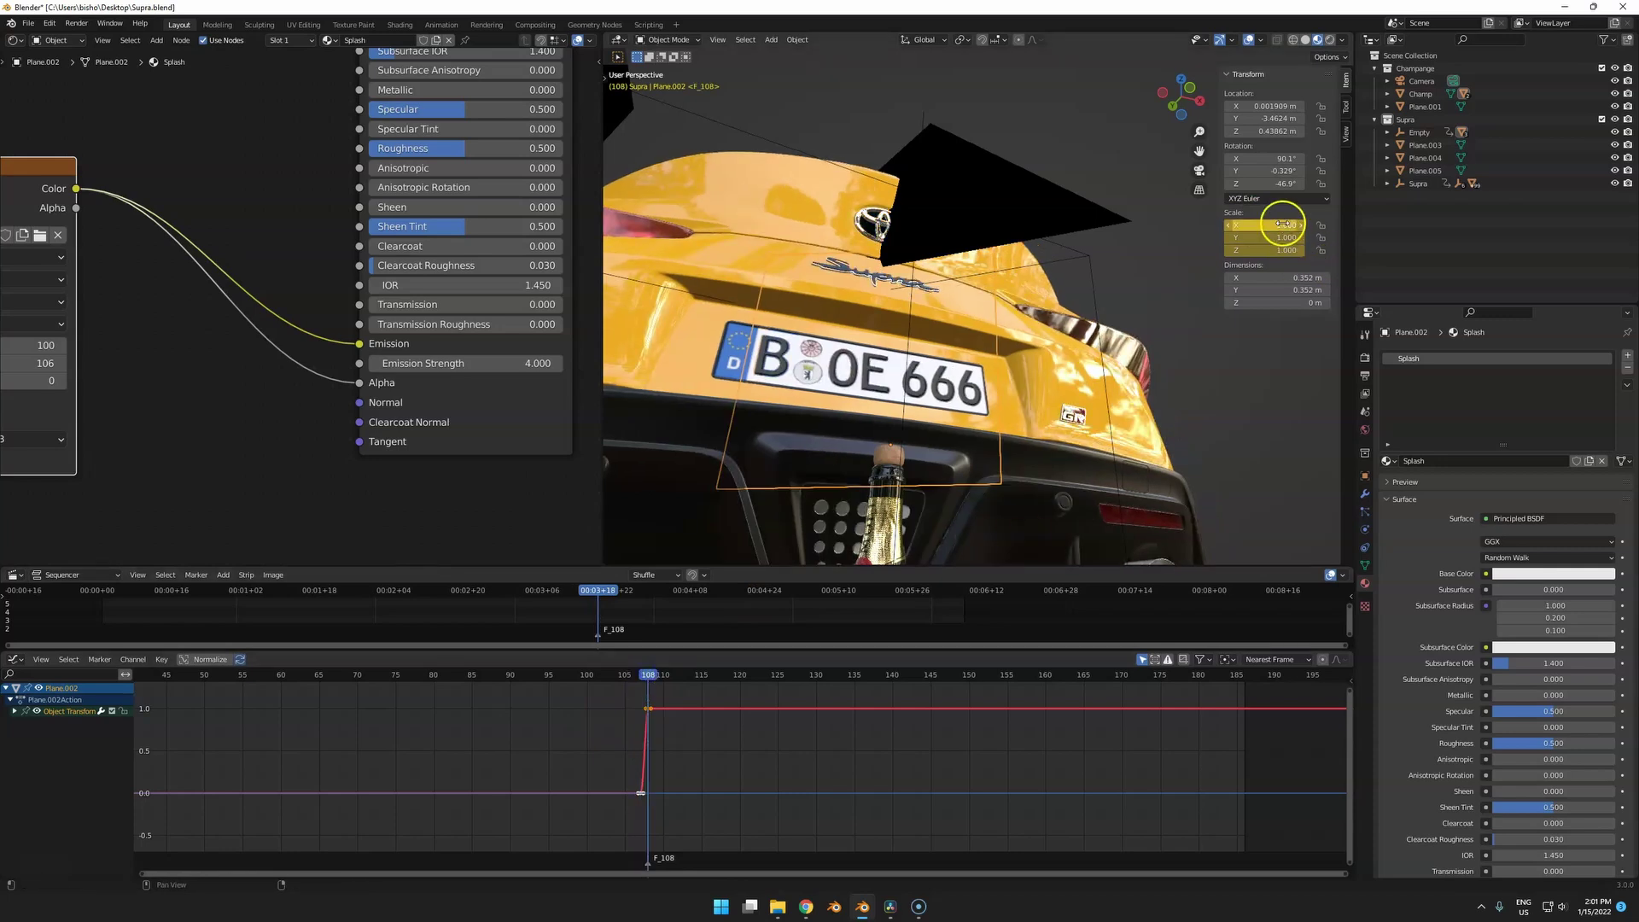
drag(650, 680, 607, 690)
scroll(753, 691, down, 1)
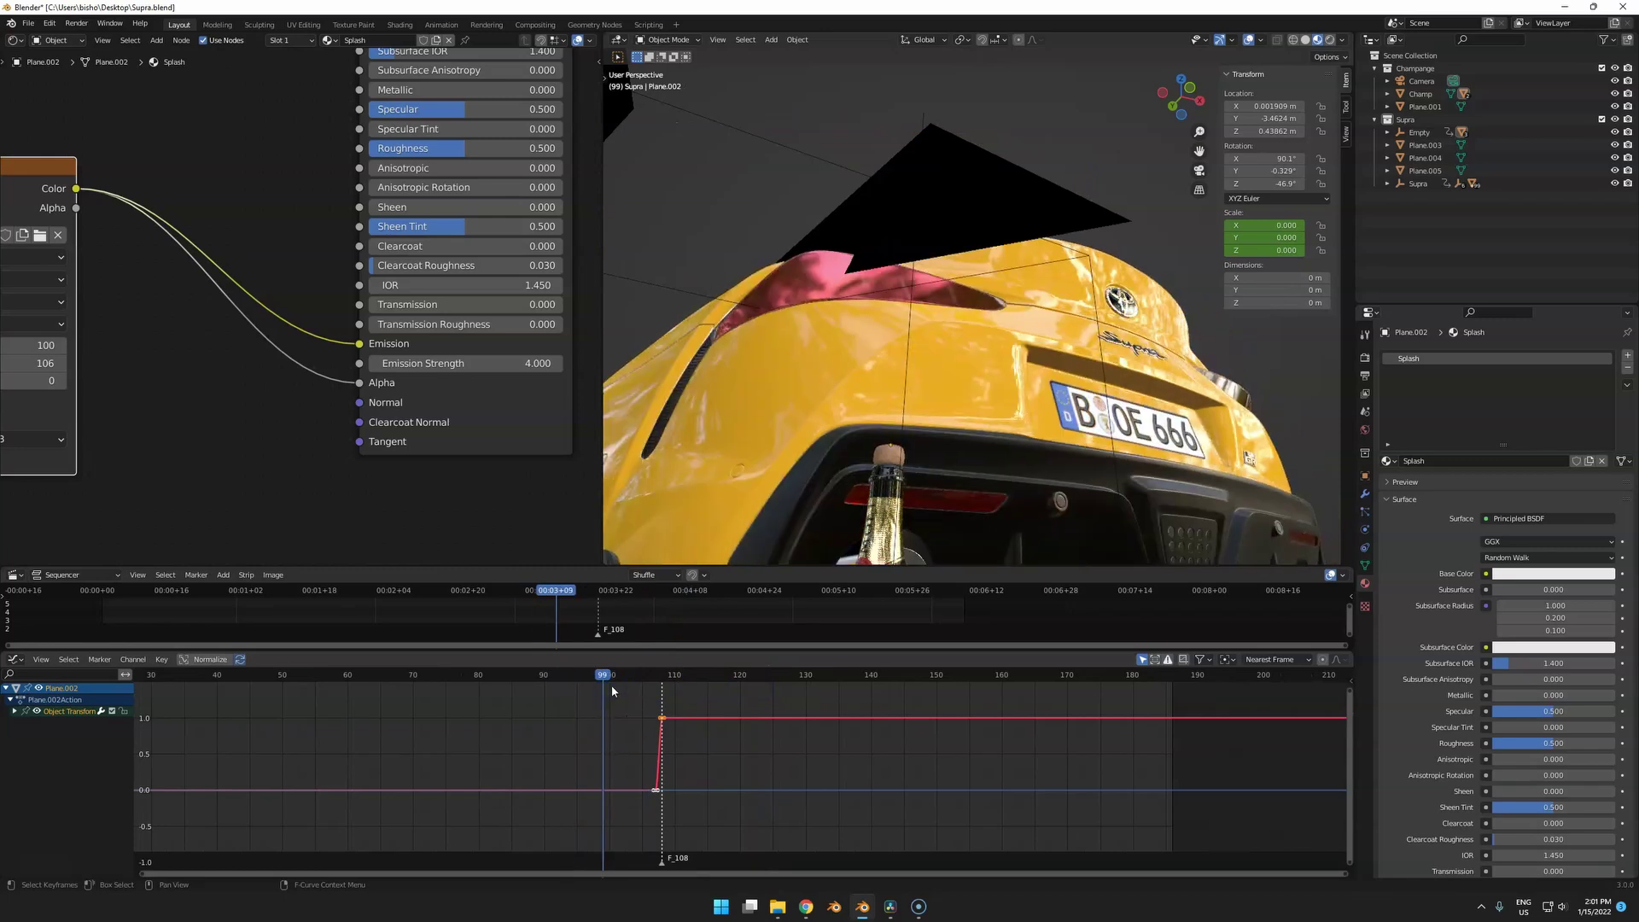
Scrub to frame 121 and inspect the bottle and splash plane from behind the car.
middle_drag(897, 495, 916, 402)
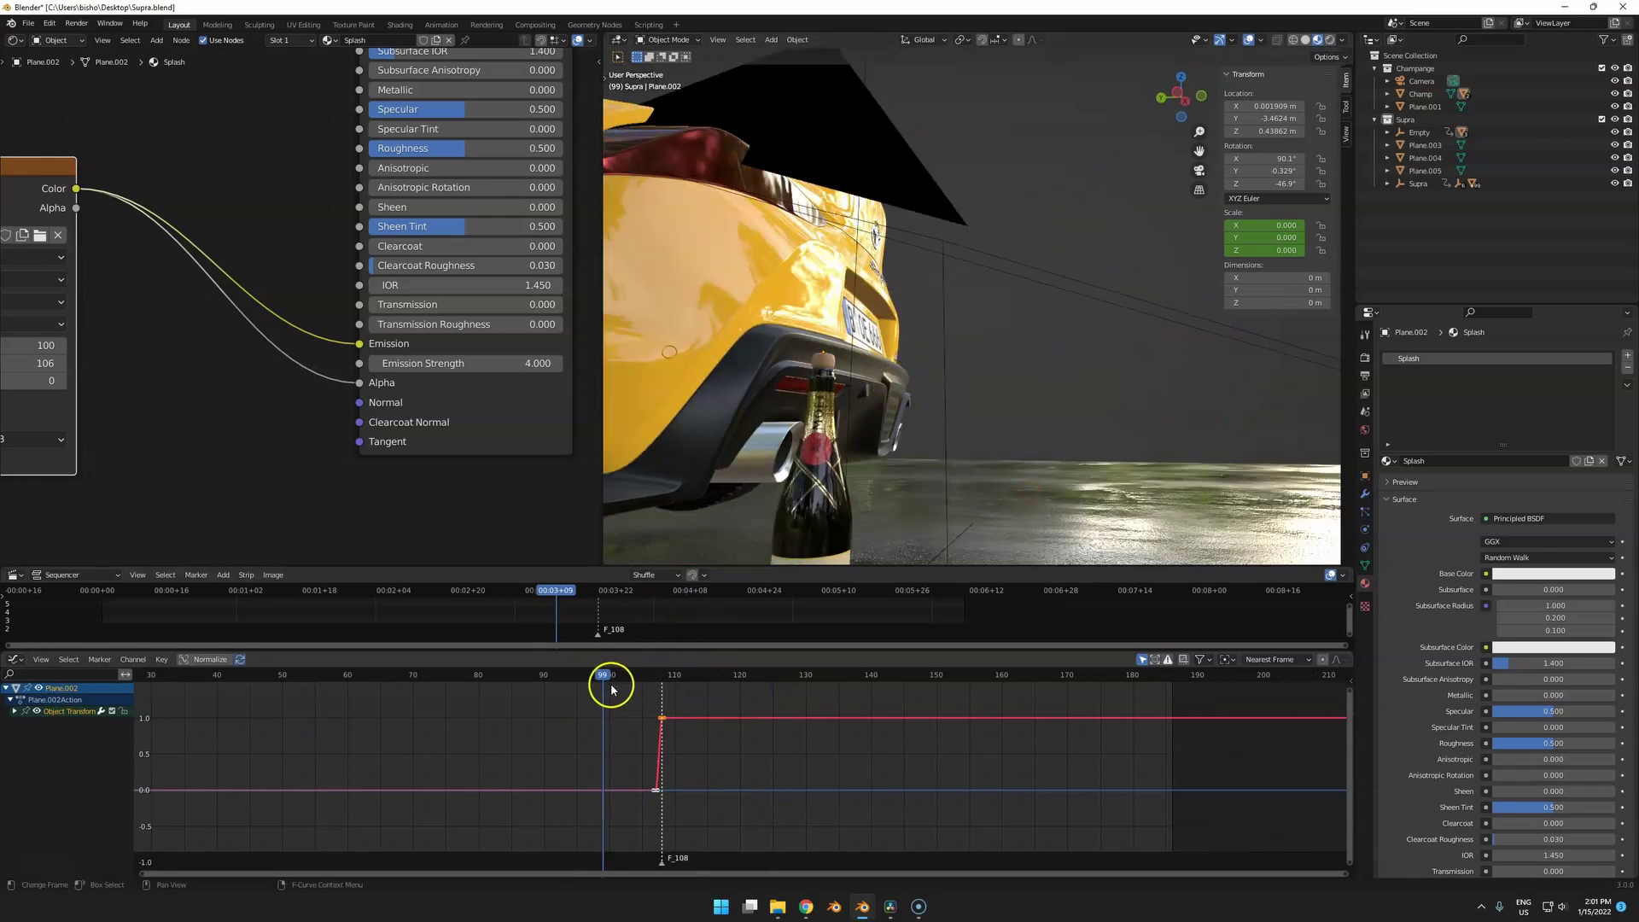
drag(612, 690, 748, 701)
scroll(841, 477, down, 3)
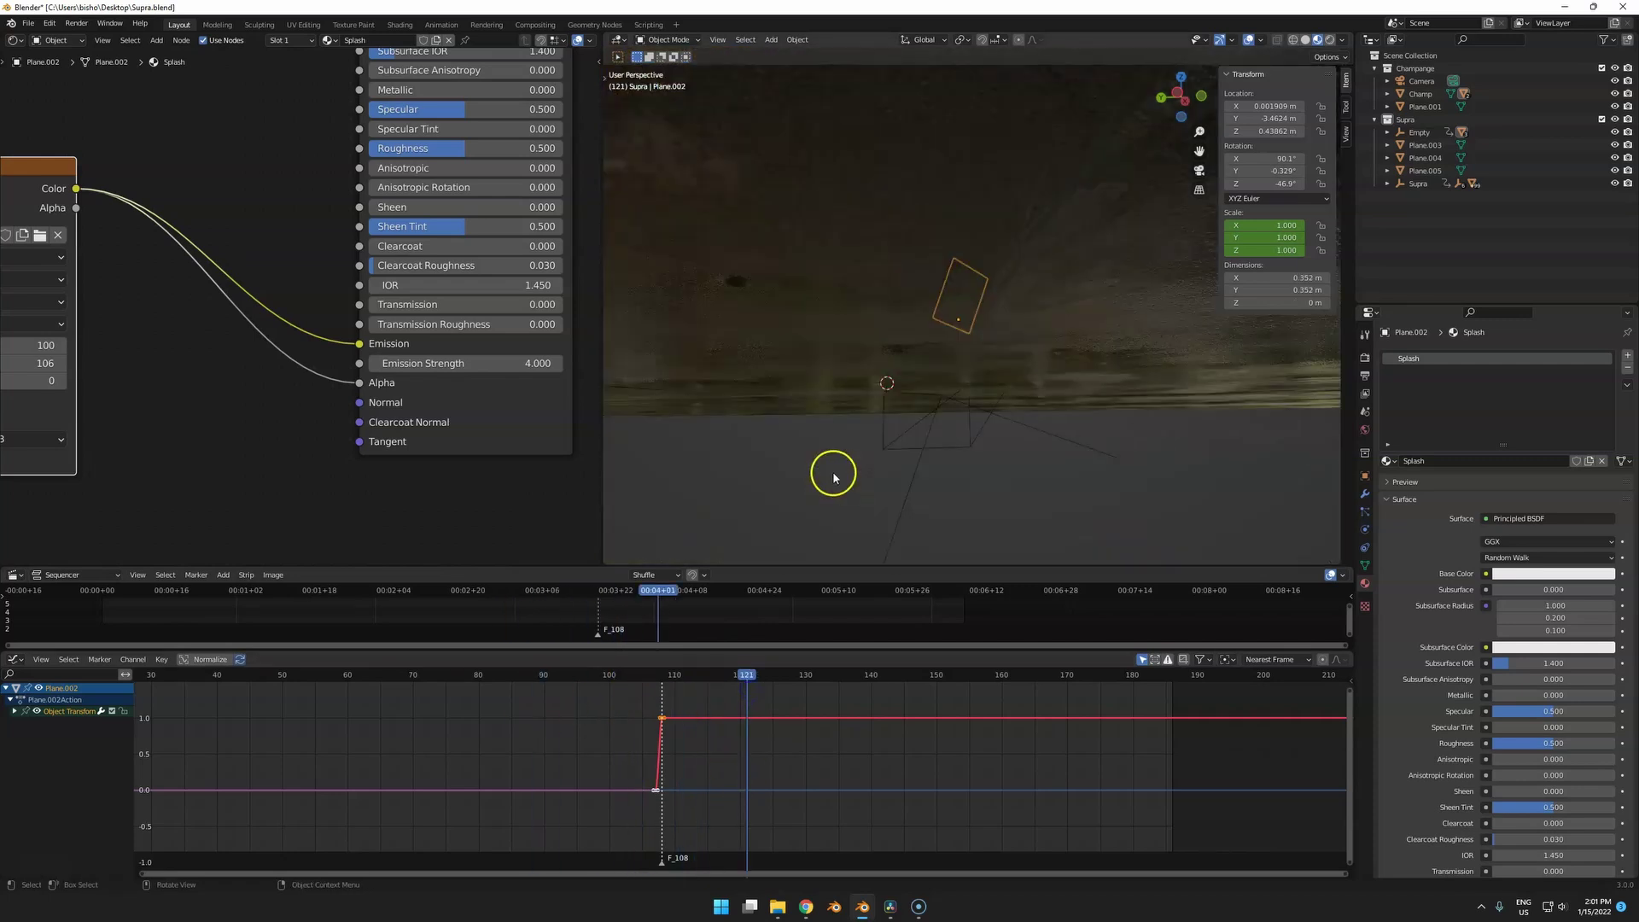
middle_drag(834, 478, 951, 560)
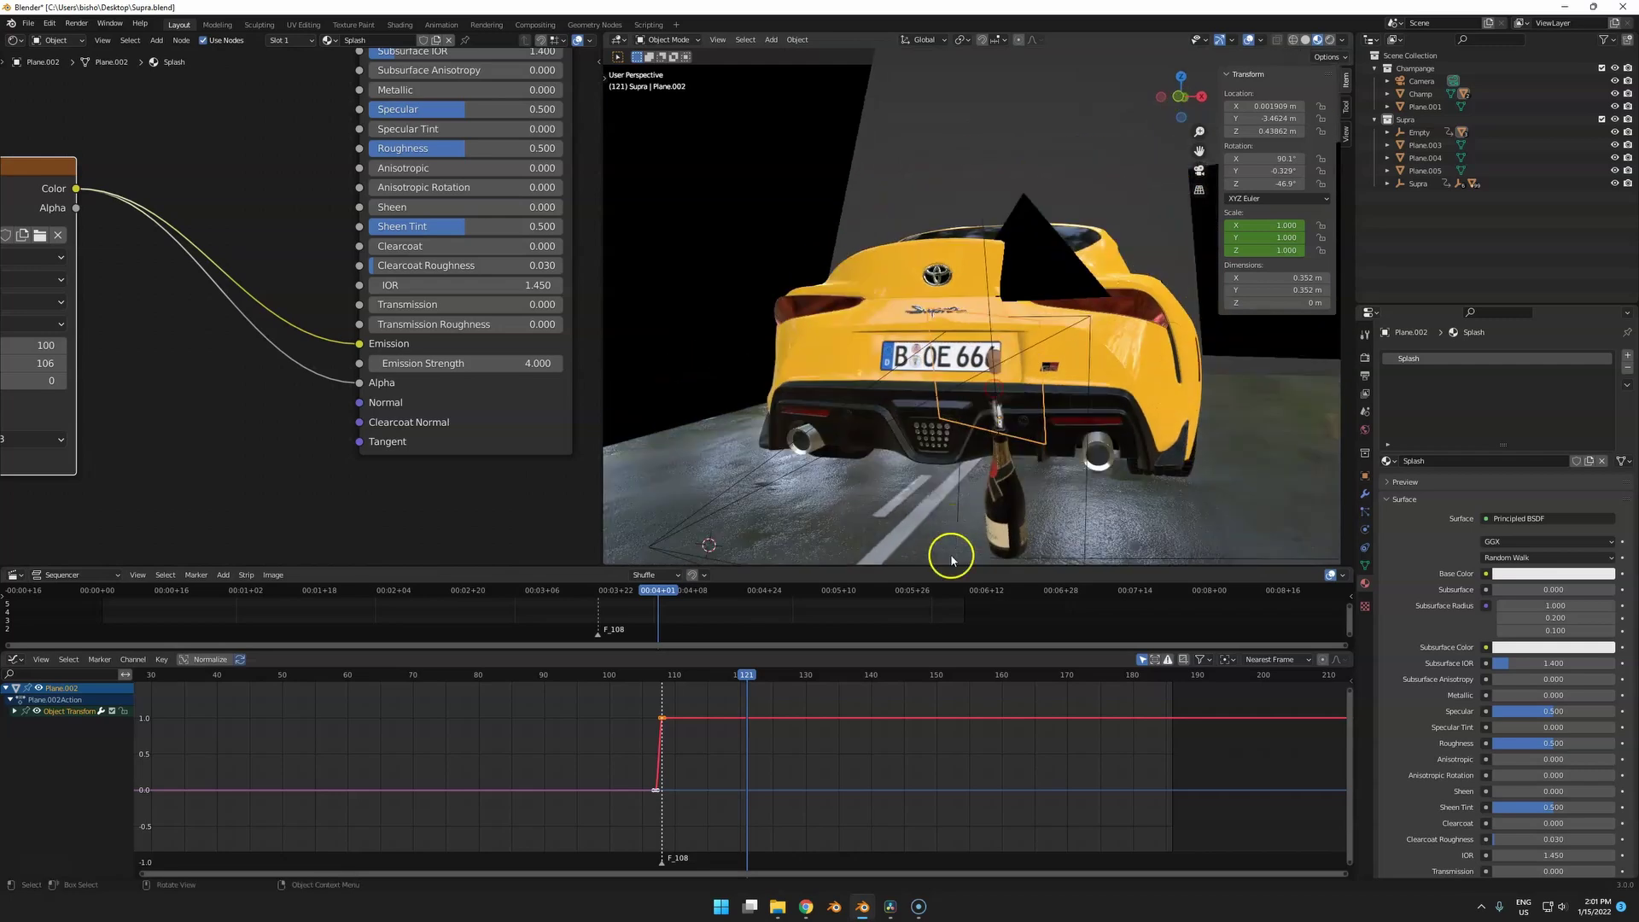
Review the render performance settings and the scene's output settings.
click(1364, 359)
scroll(1452, 696, down, 2)
scroll(1452, 696, down, 4)
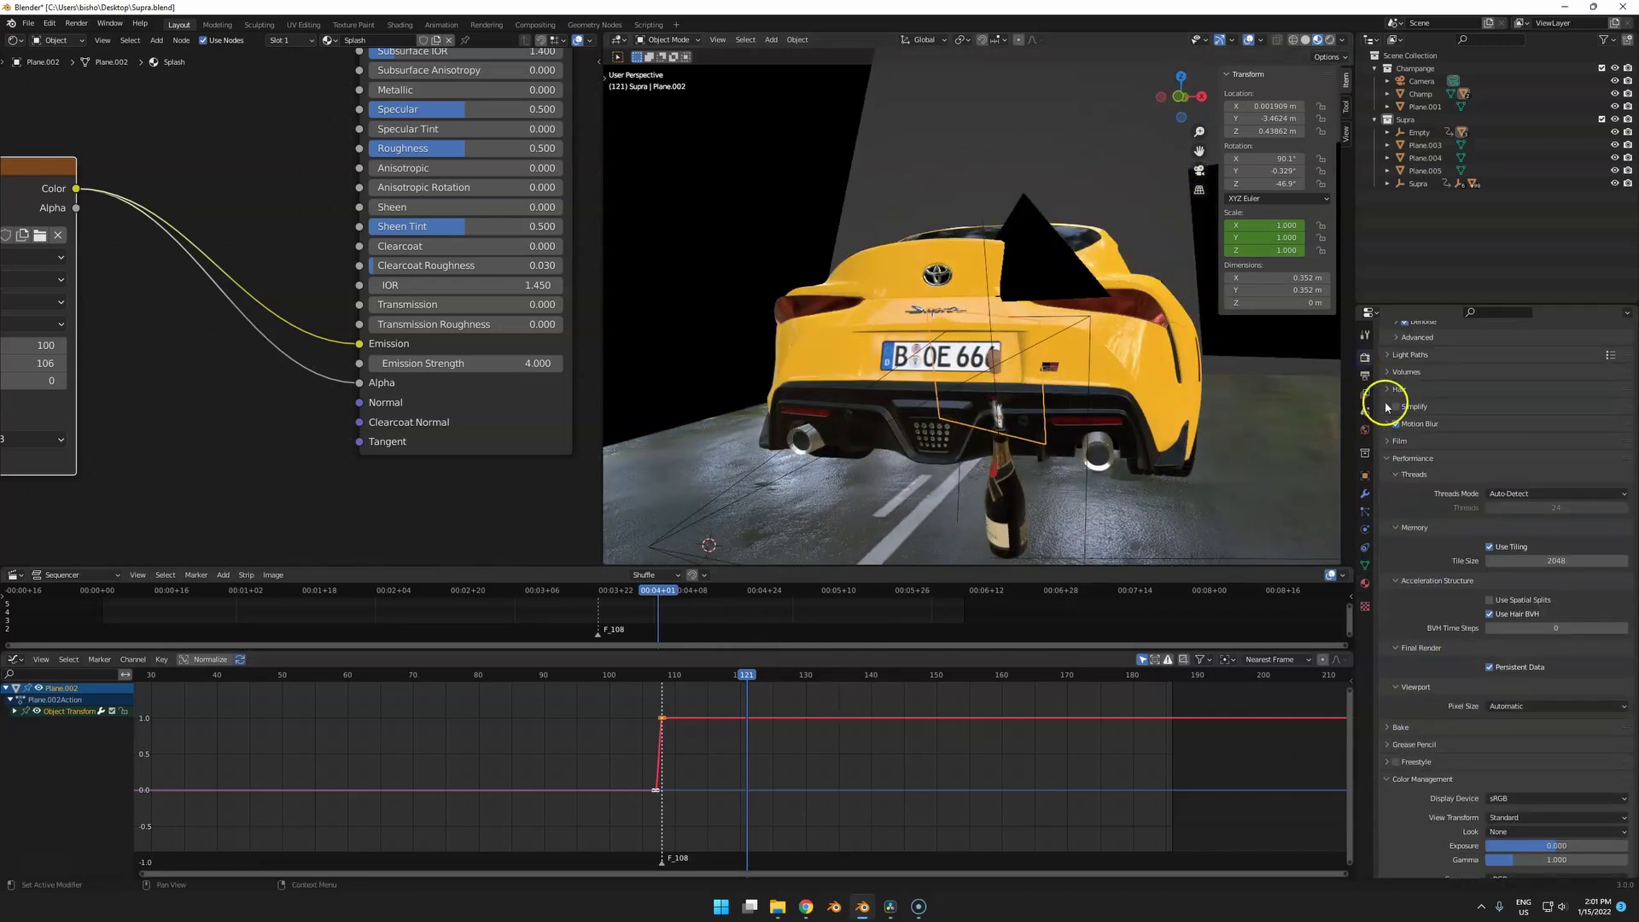
click(1367, 379)
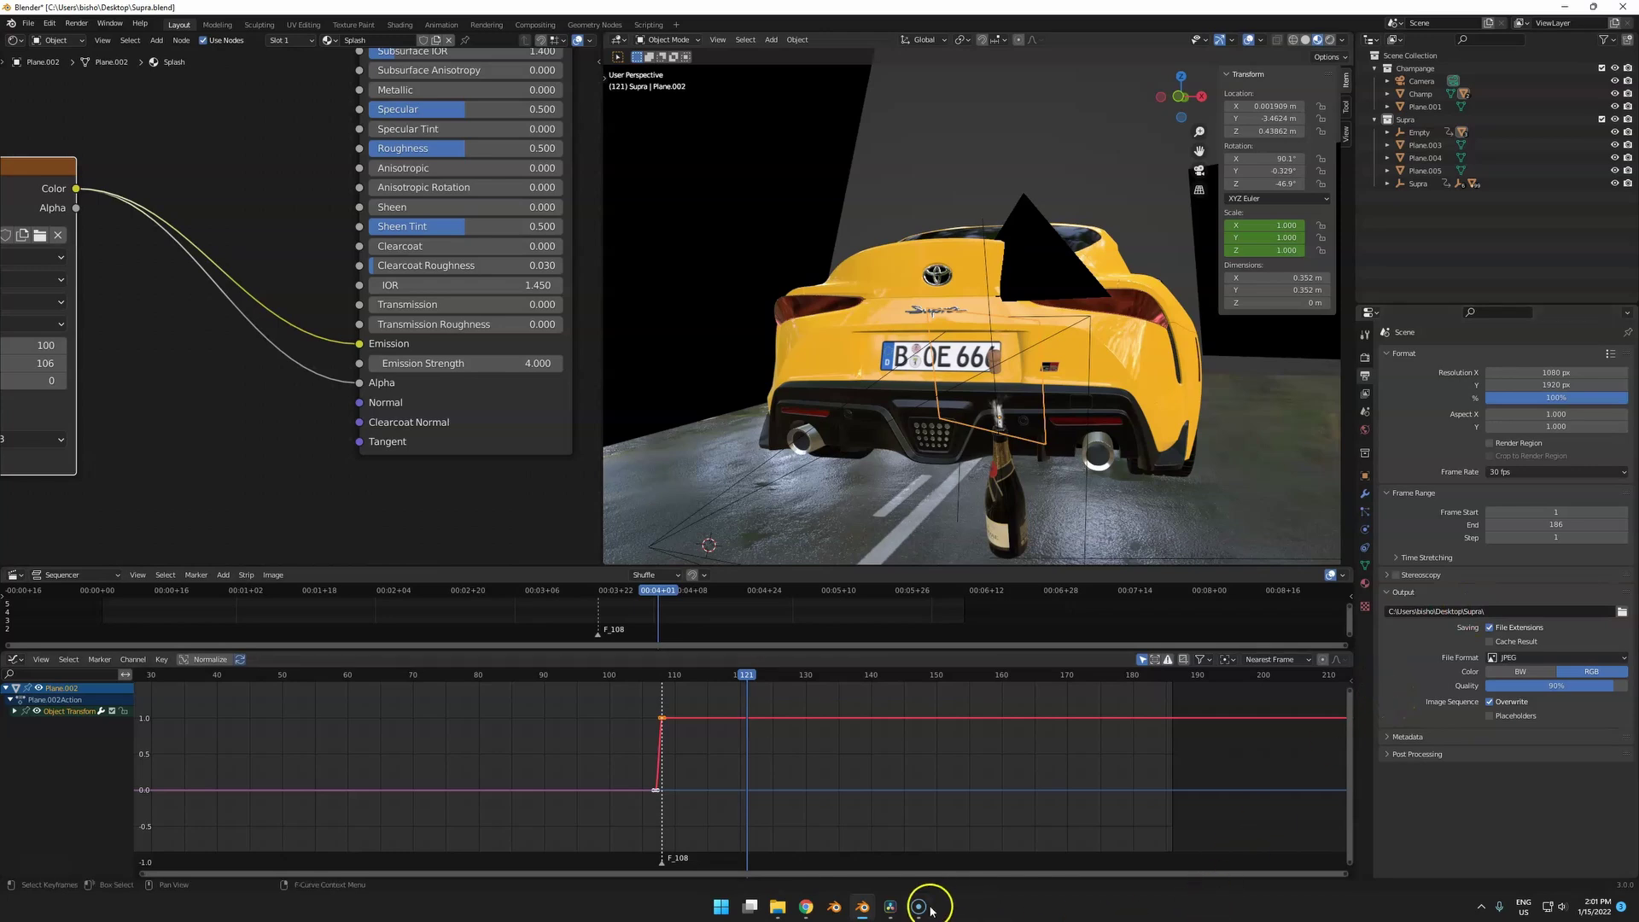
Switch to DaVinci Resolve and preview the edit from 01:00:02:20 through the cork popping.
click(889, 910)
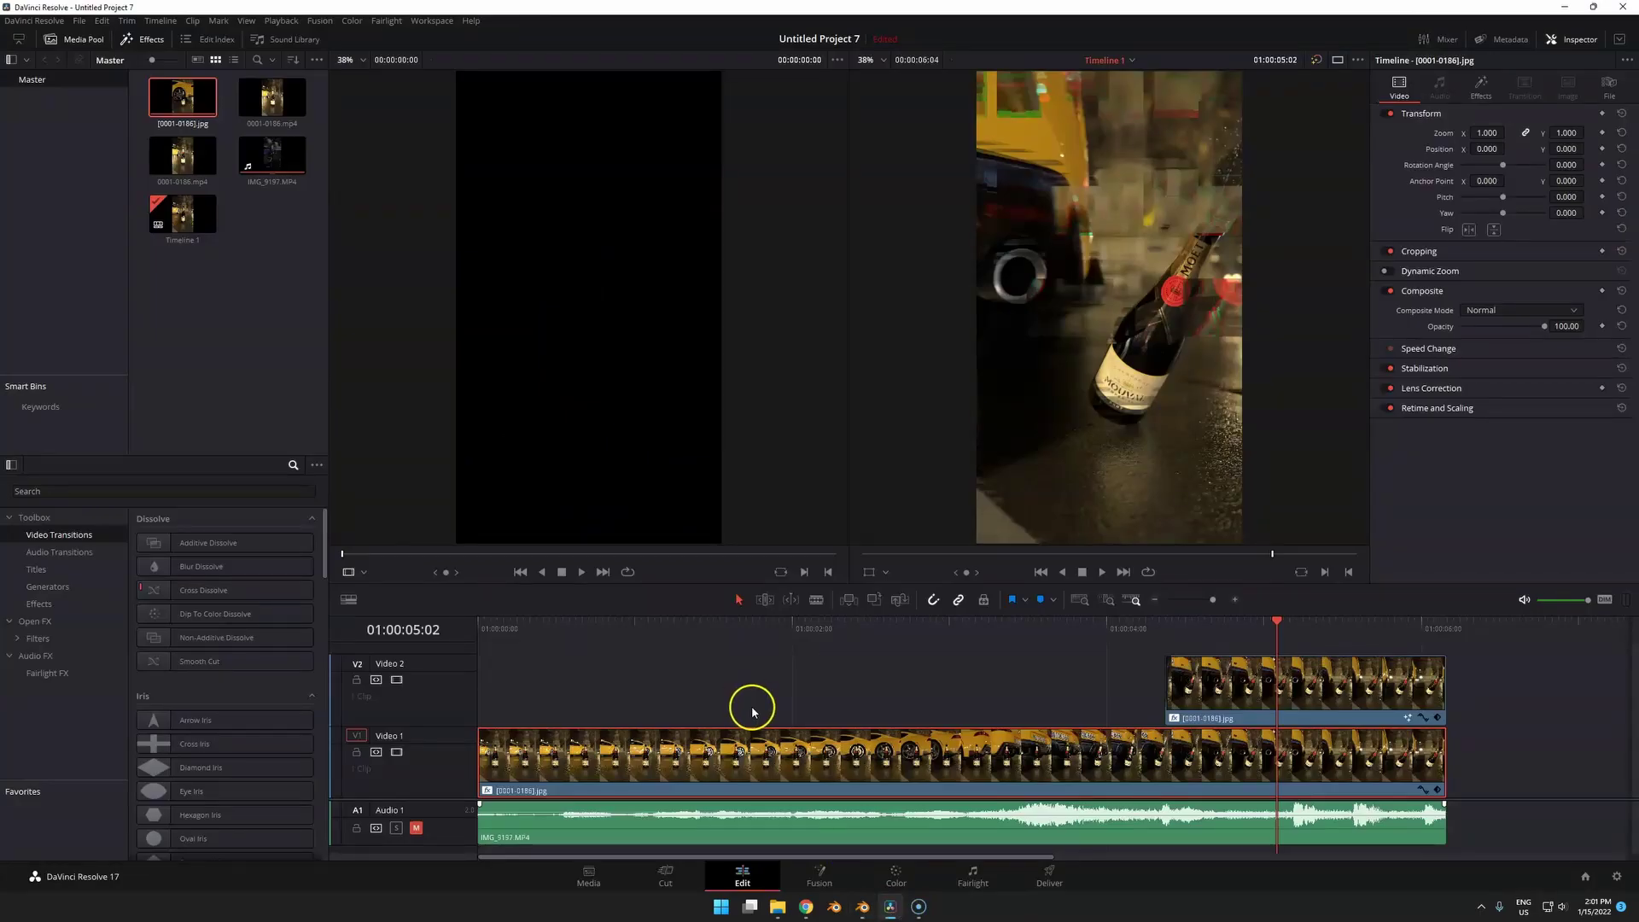
click(918, 633)
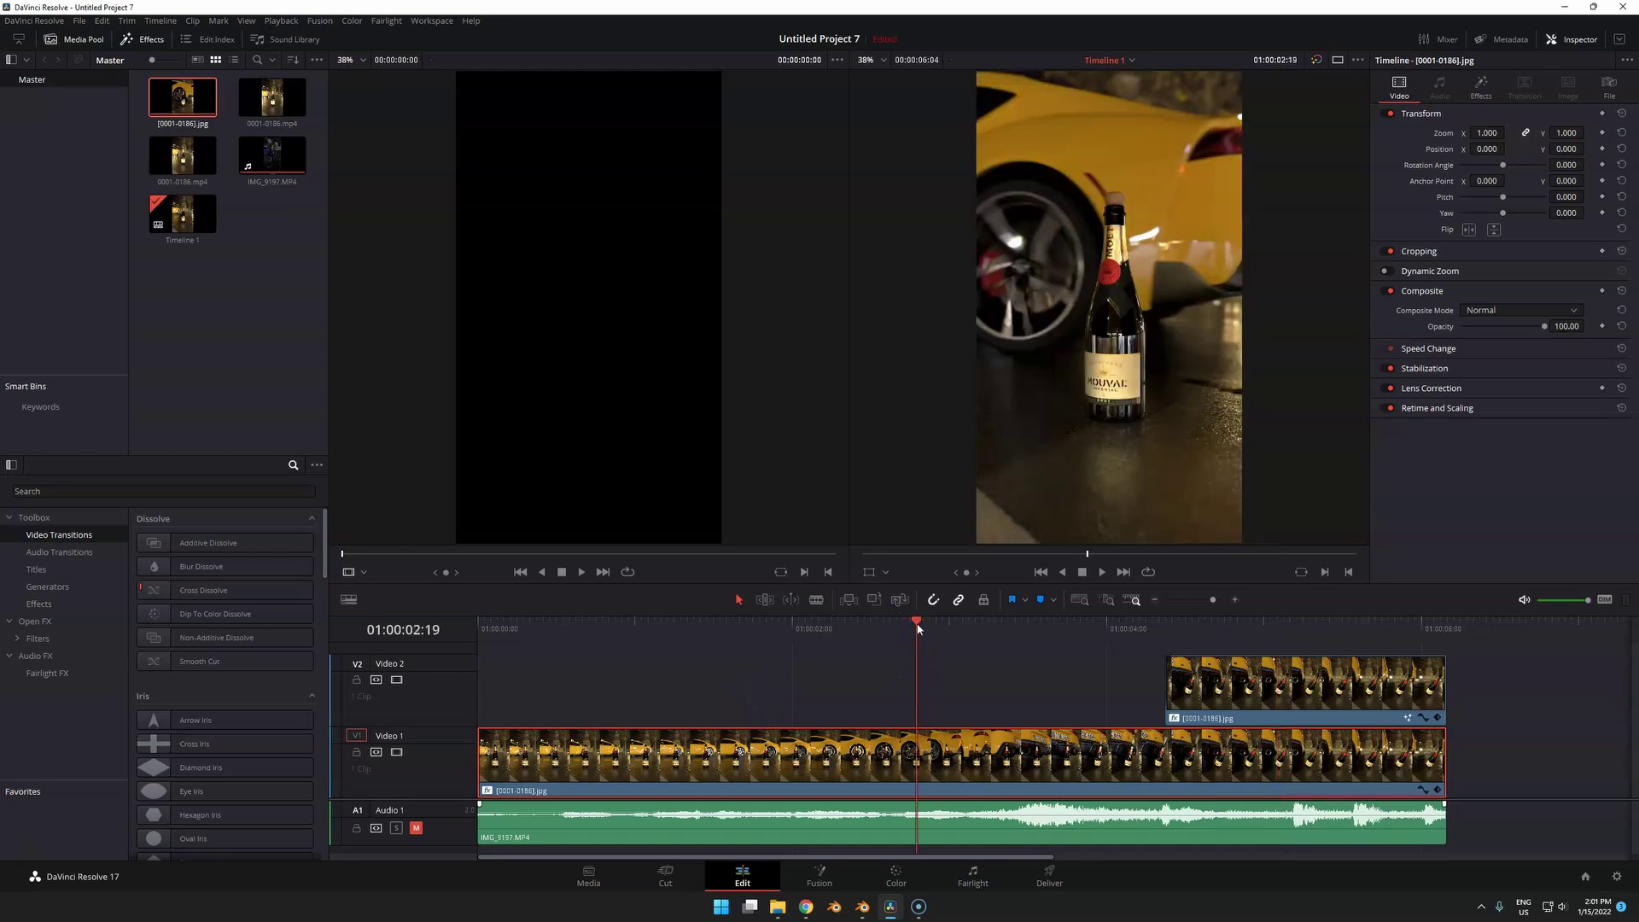
drag(920, 626, 923, 662)
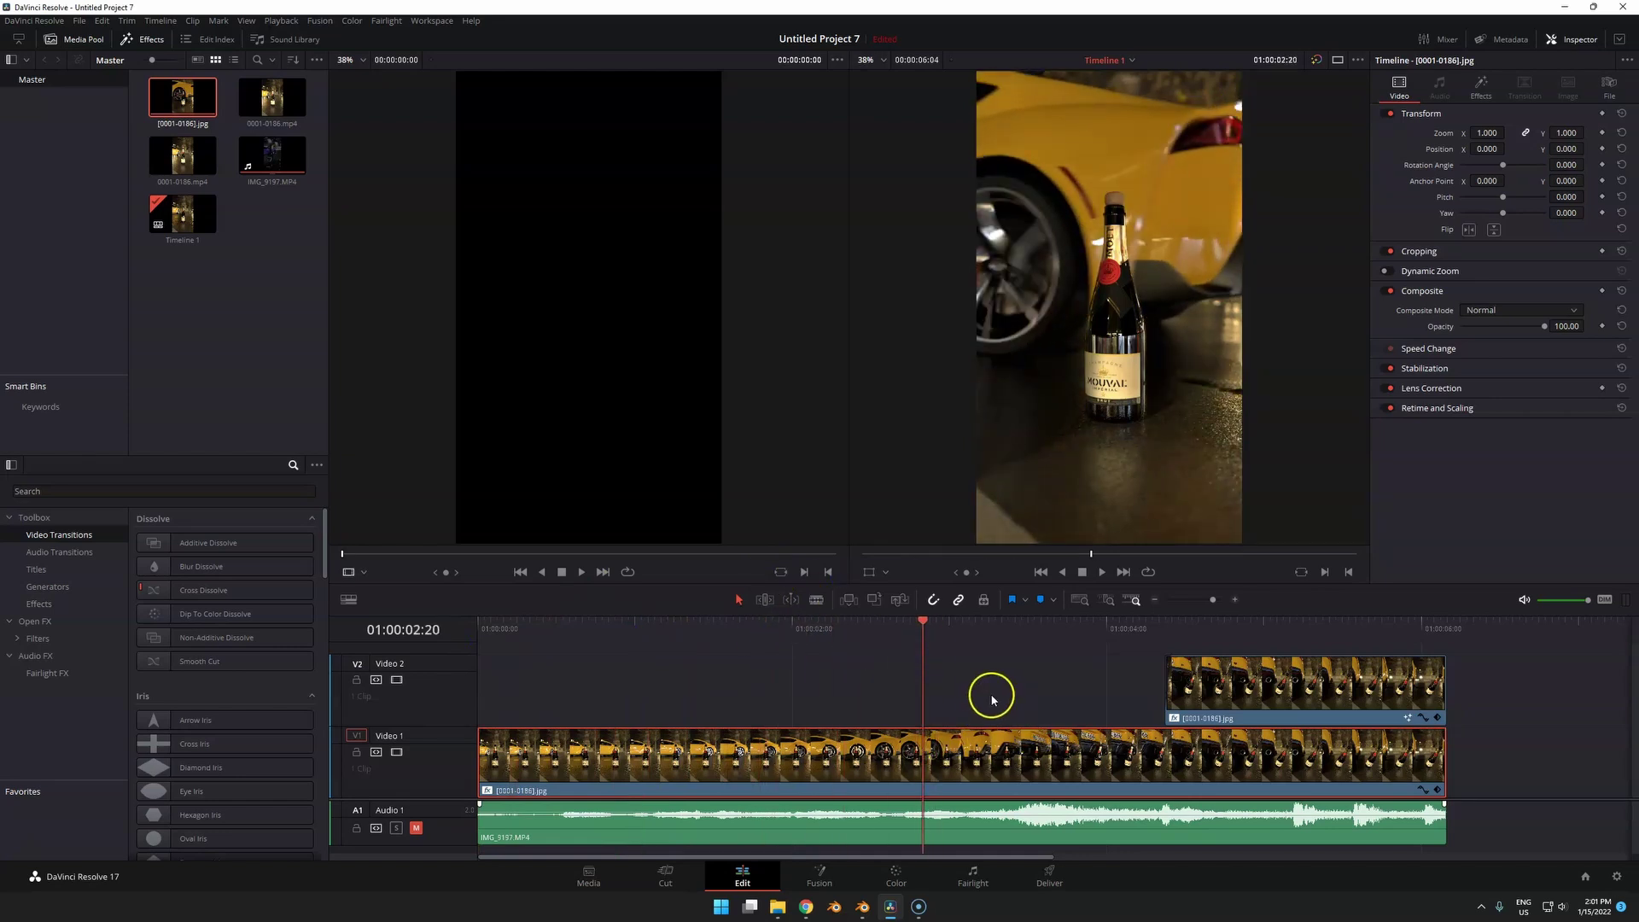
key(space)
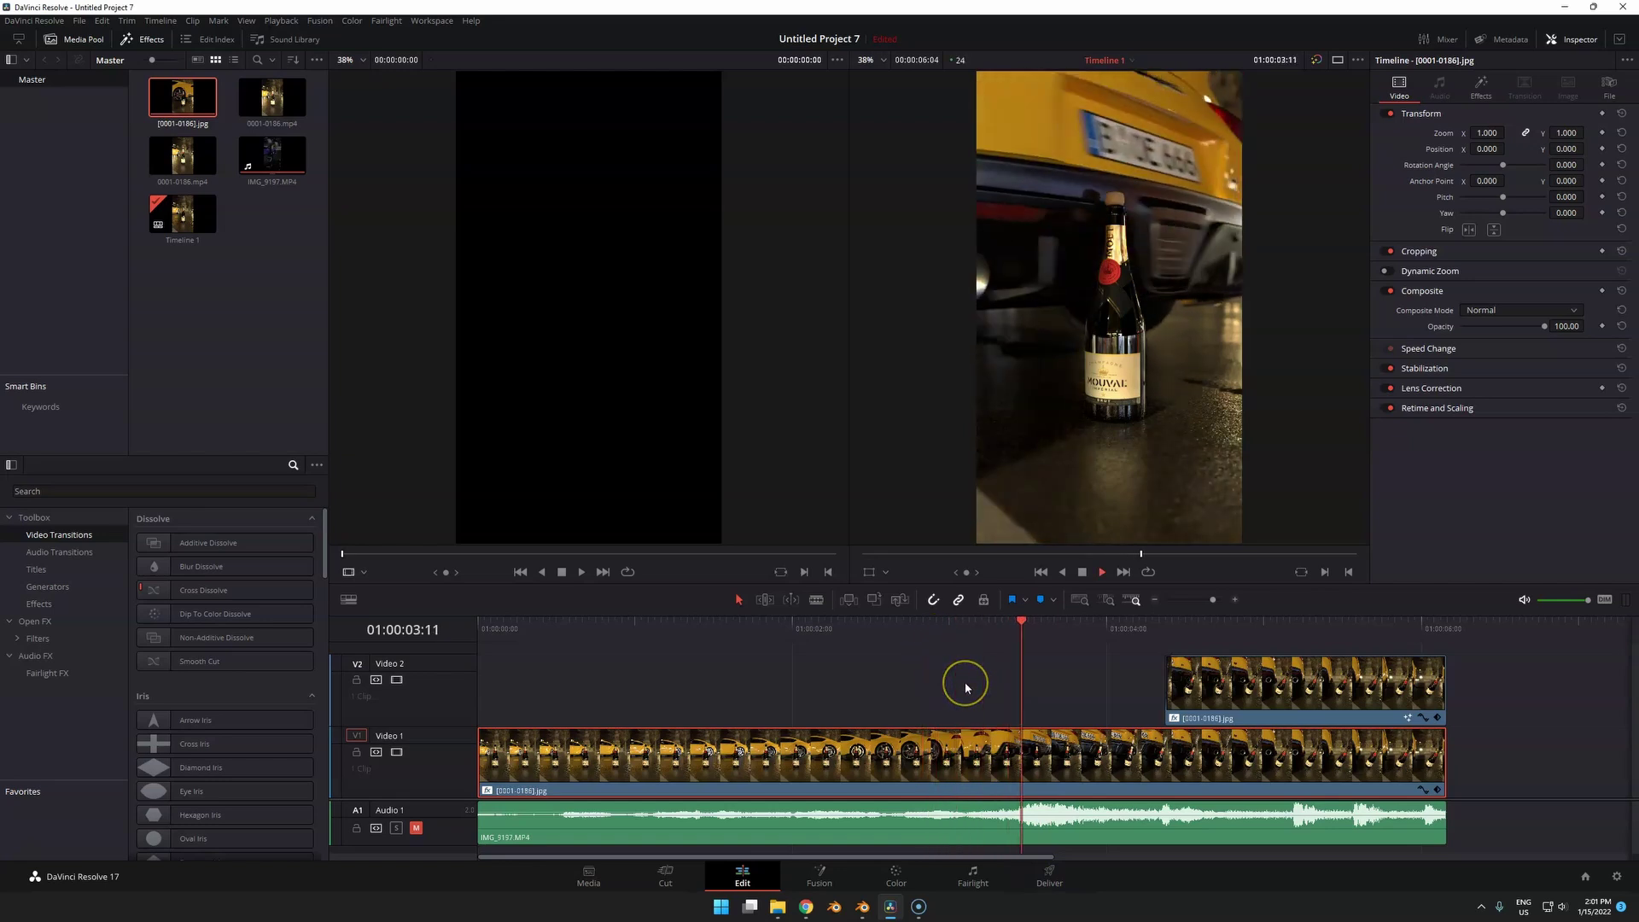
click(1027, 623)
drag(1028, 624, 998, 632)
click(997, 632)
key(space)
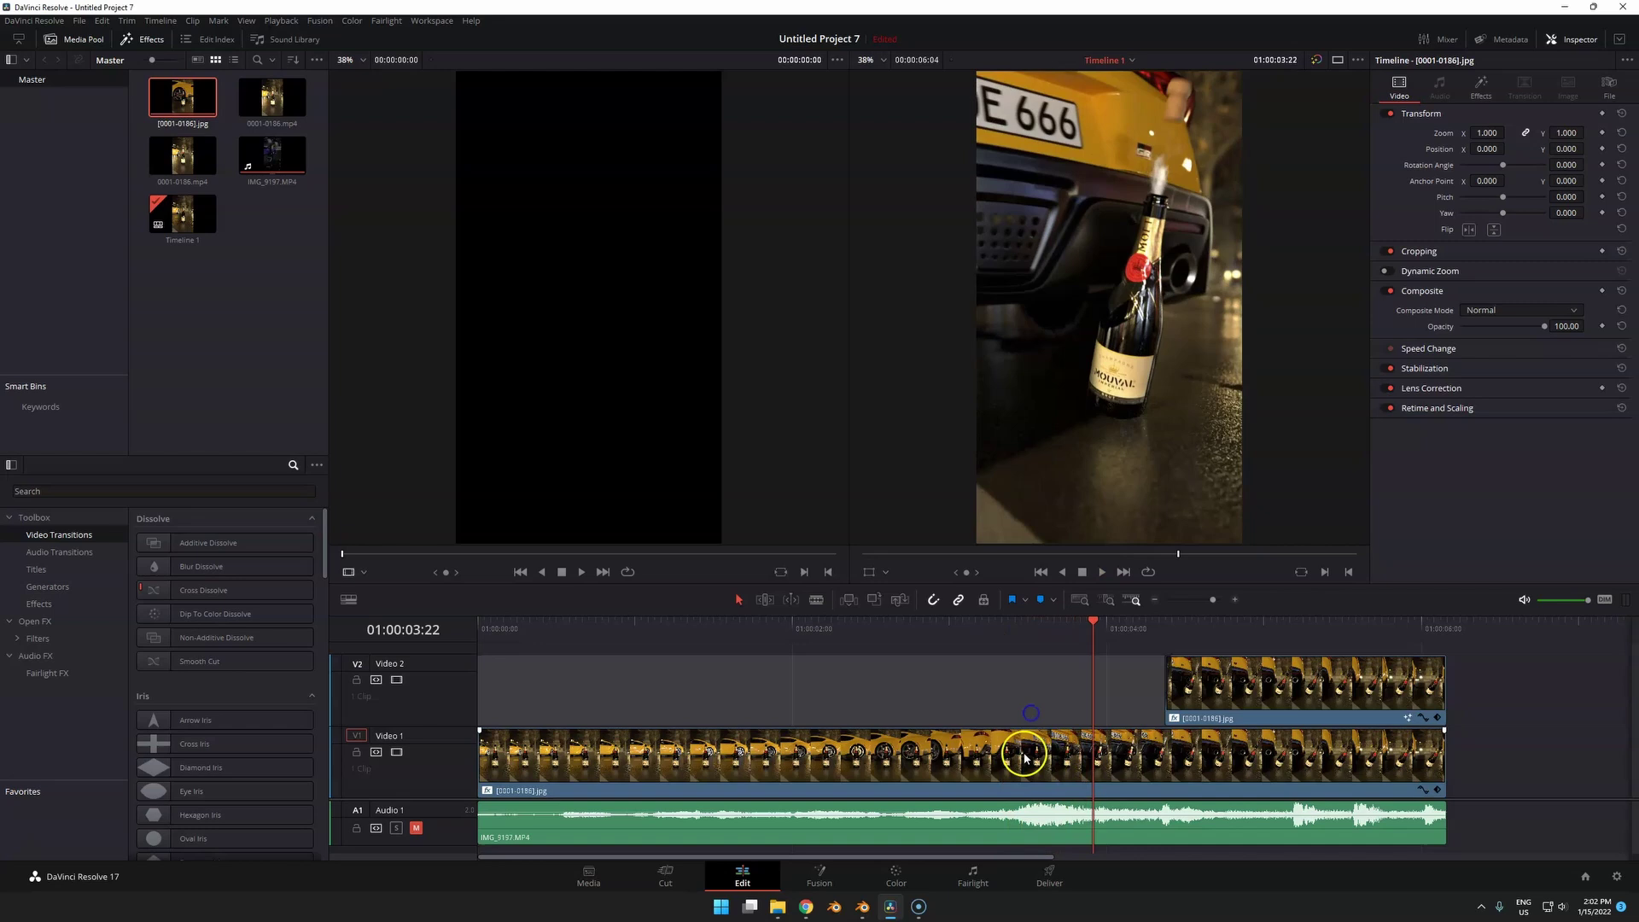
Inspect the Camera Shake effect on the Video 1 clip, stepping through its Motion Scale keyframes and scrubbing to 01:00:04:01.
click(1482, 87)
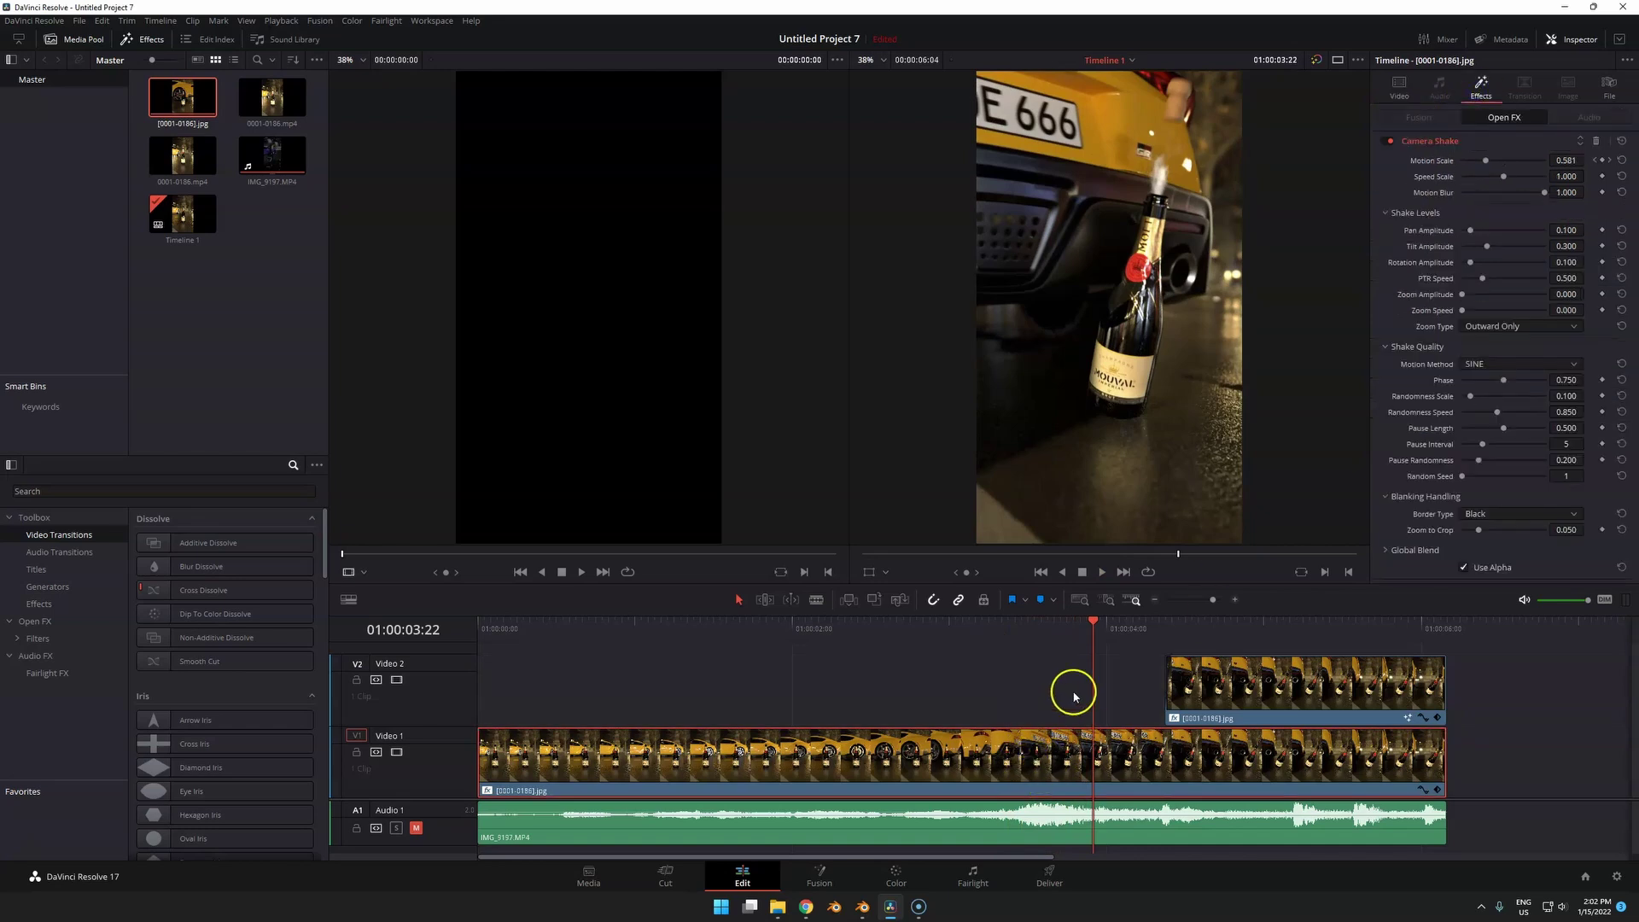
mouse_move(1068, 628)
mouse_down()
mouse_move(1003, 627)
mouse_move(1046, 634)
mouse_up()
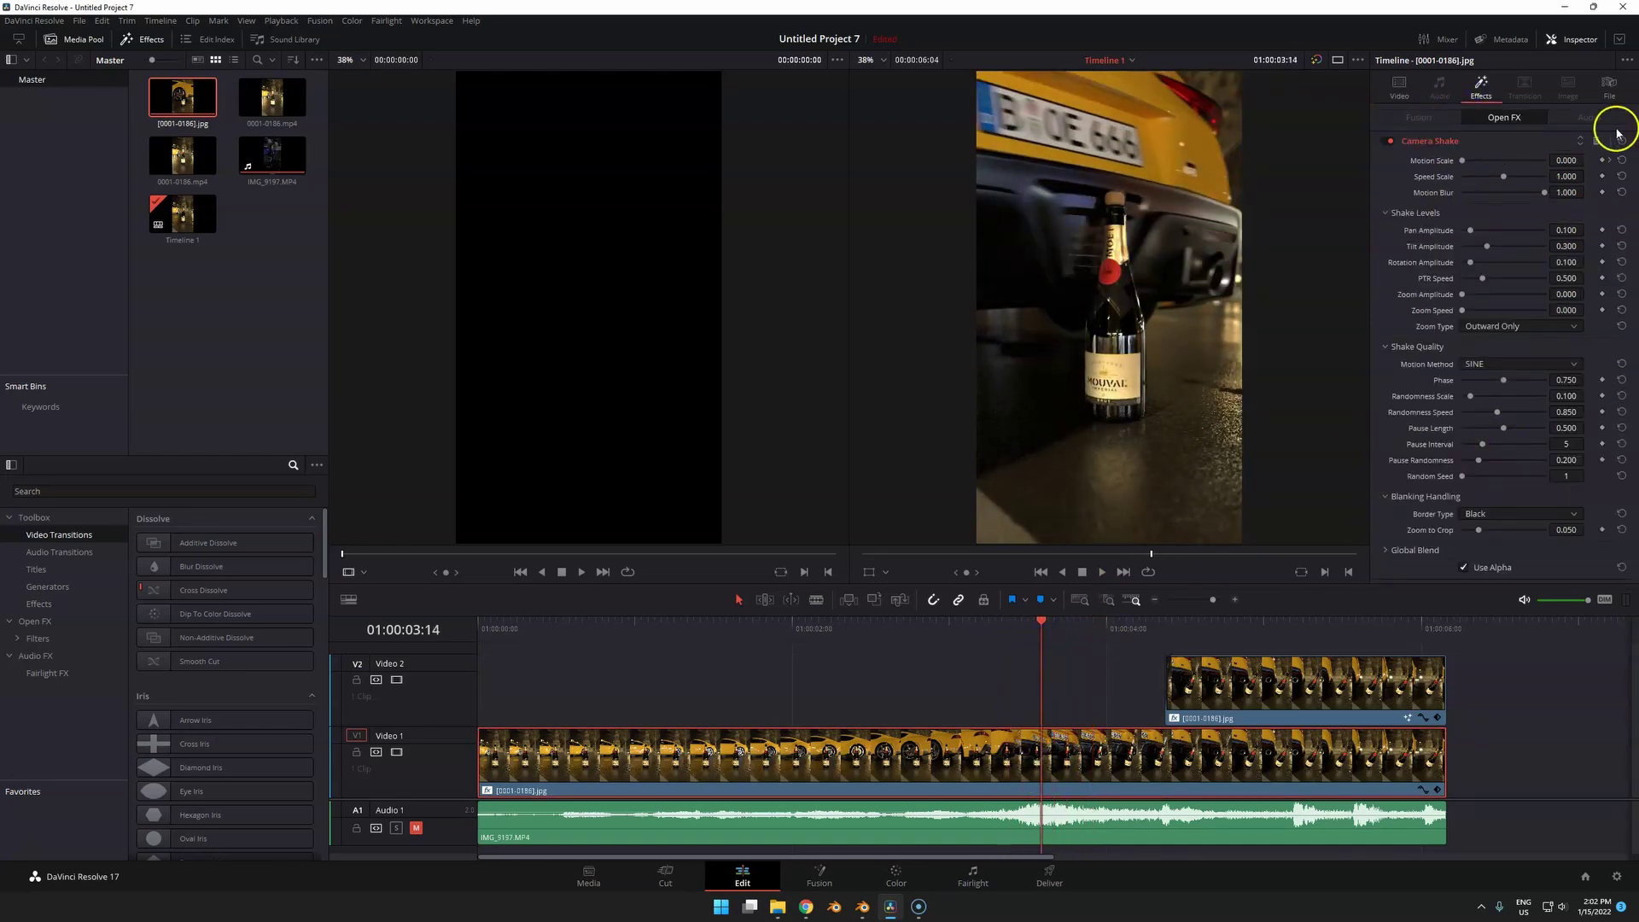
click(1610, 161)
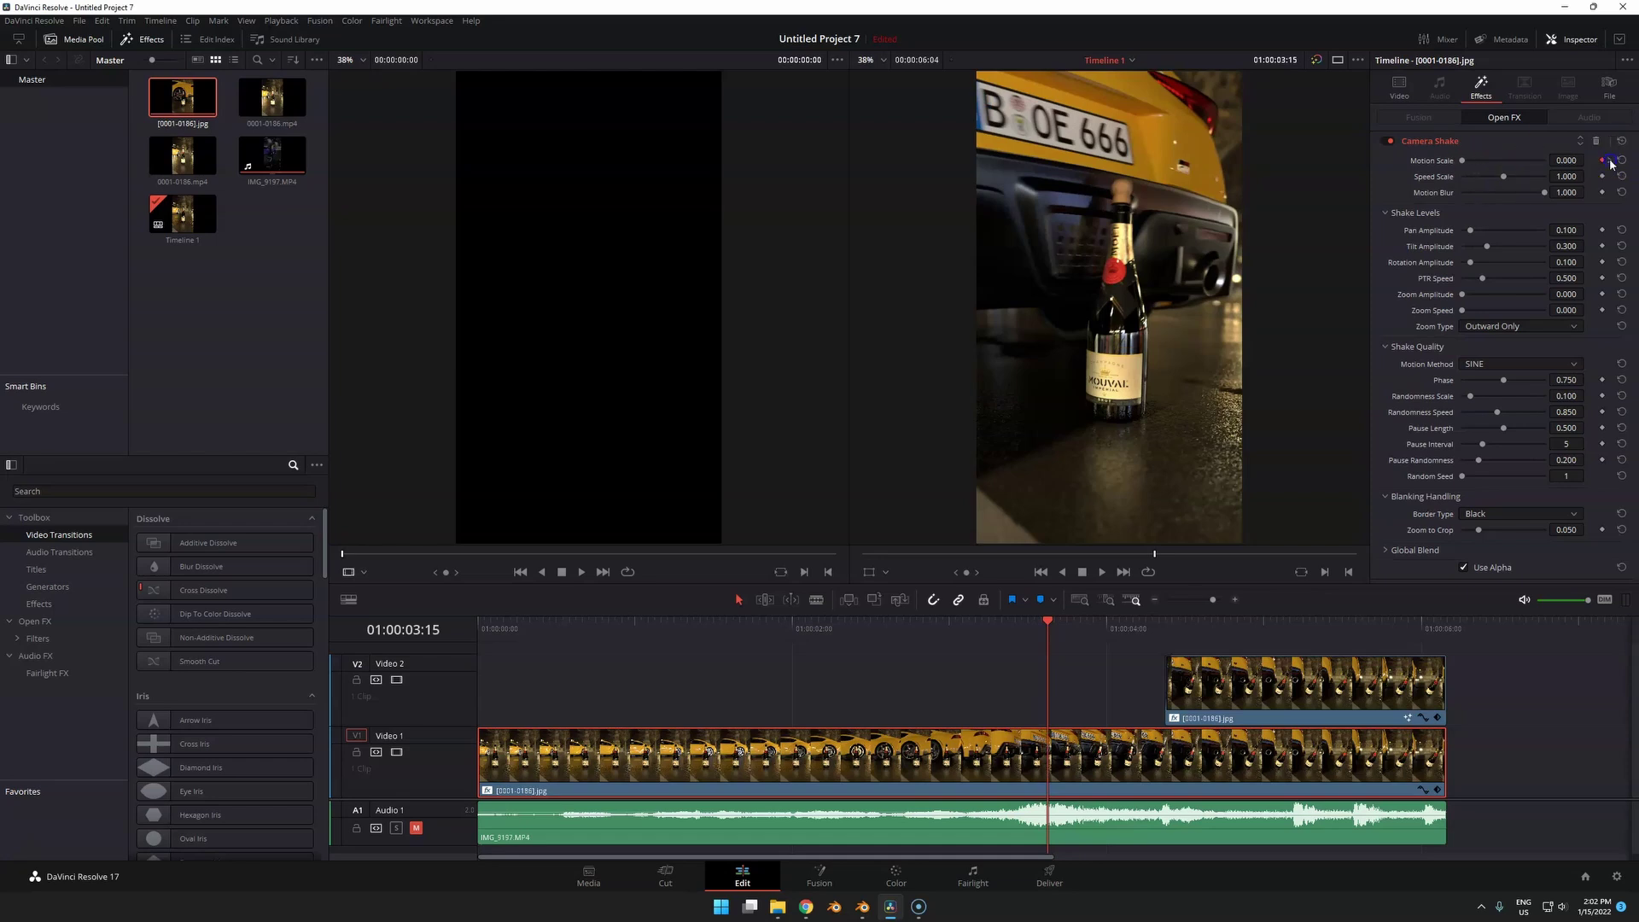
click(1610, 162)
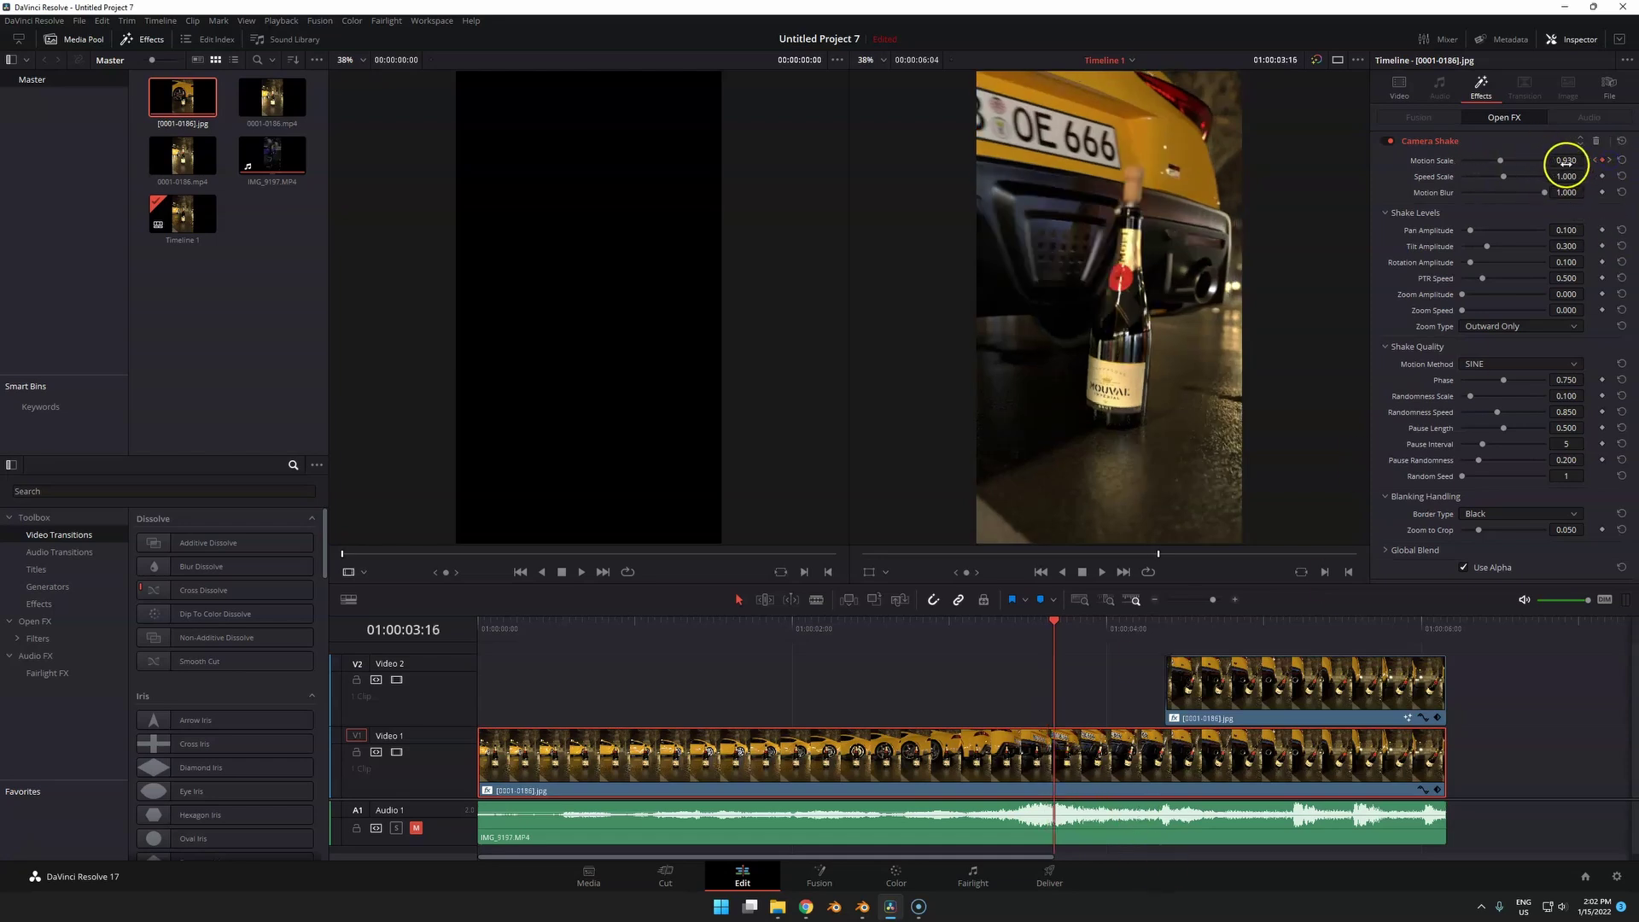
click(1610, 161)
click(1192, 775)
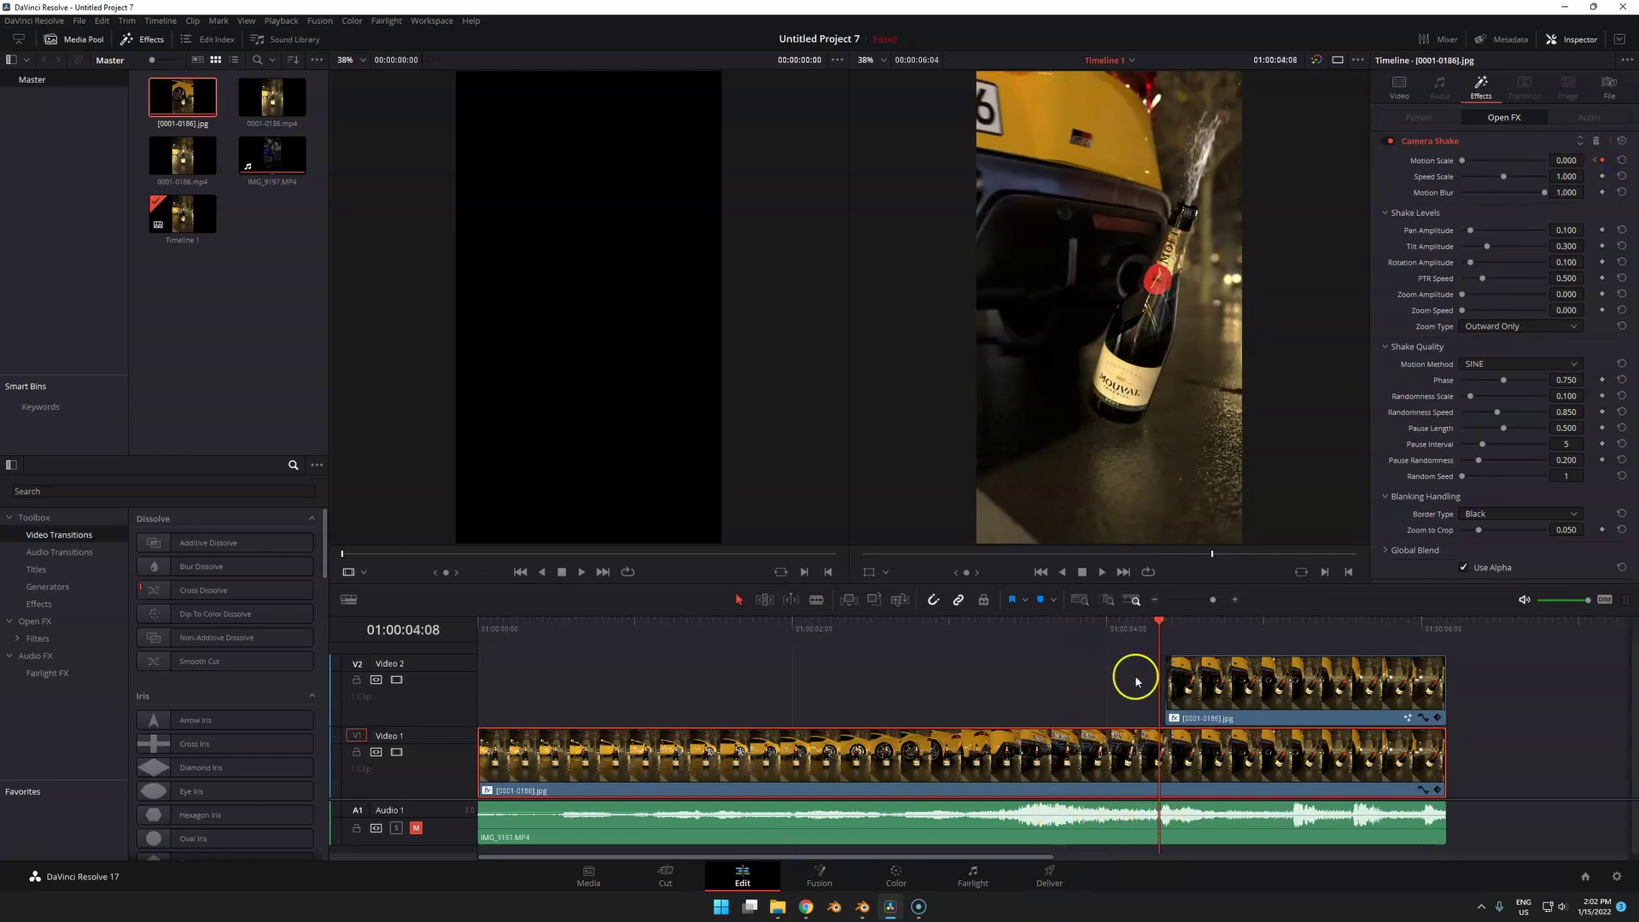
drag(1159, 624, 1119, 649)
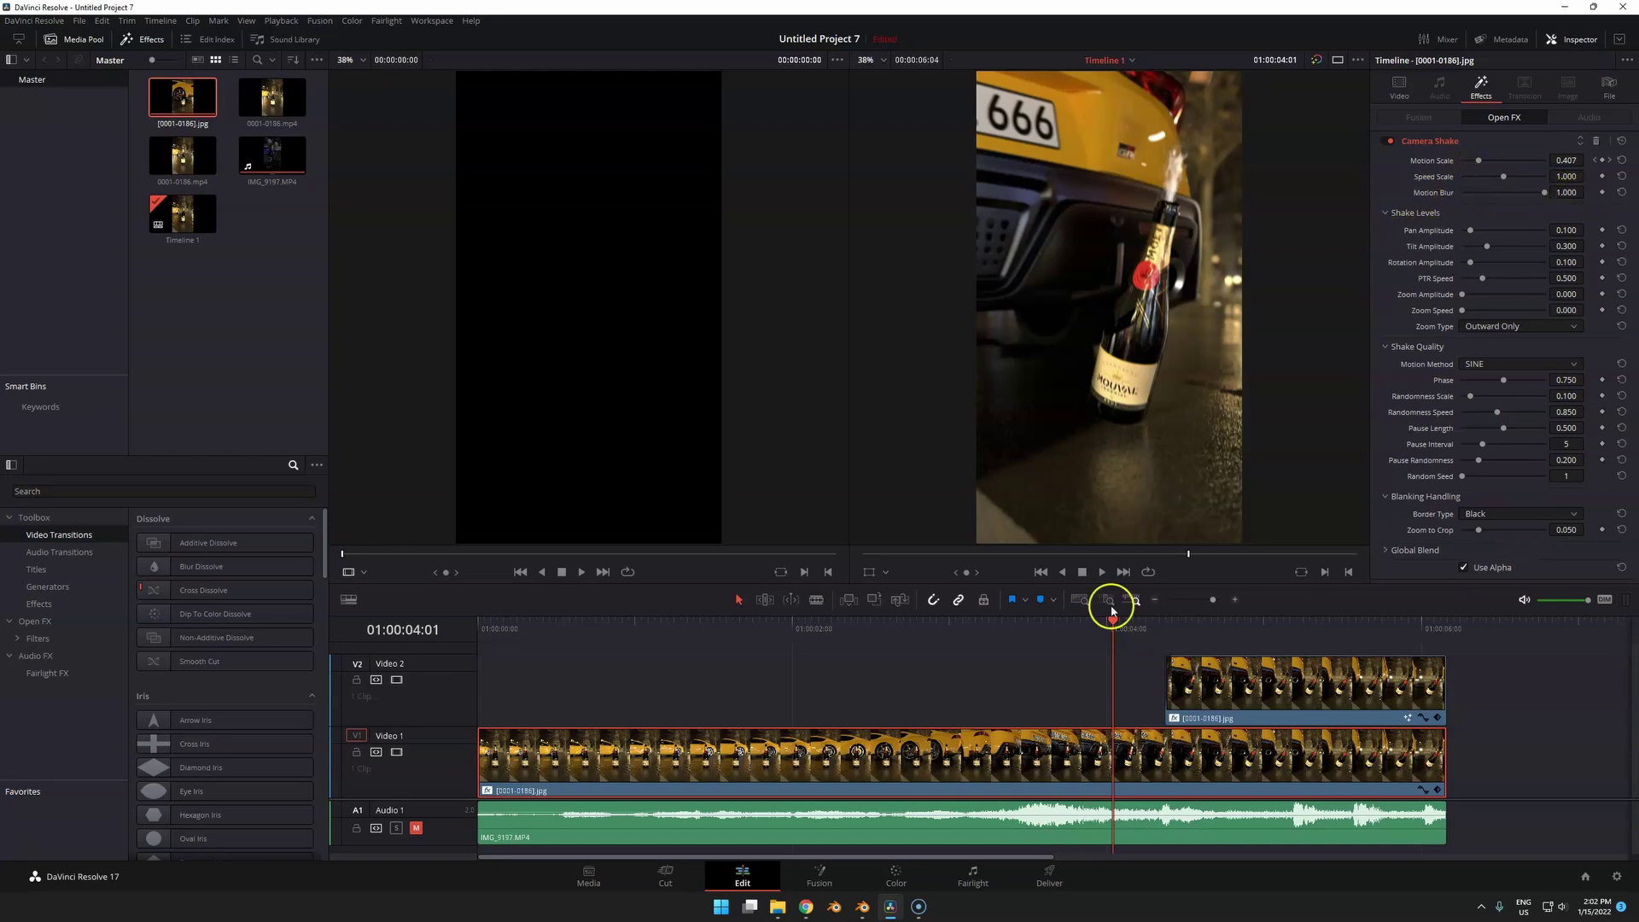
mouse_move(1112, 624)
mouse_down()
mouse_move(922, 643)
mouse_move(1114, 642)
mouse_up()
Select the overlay clip on Video 2, disable that track and preview the splash section without it.
click(1212, 681)
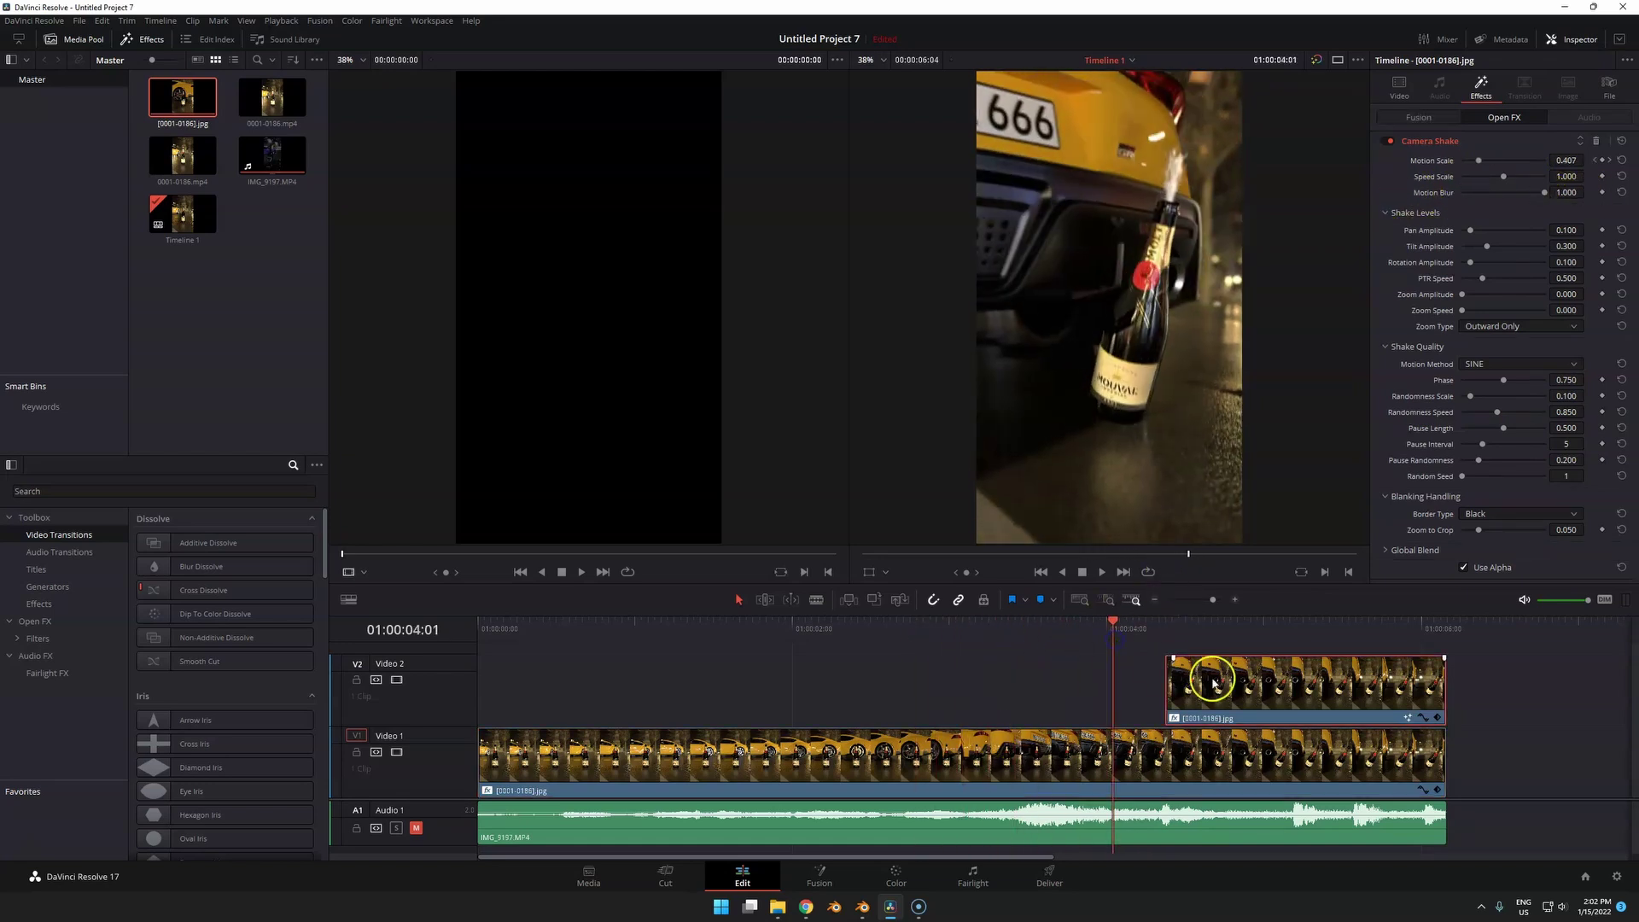
click(396, 680)
key(space)
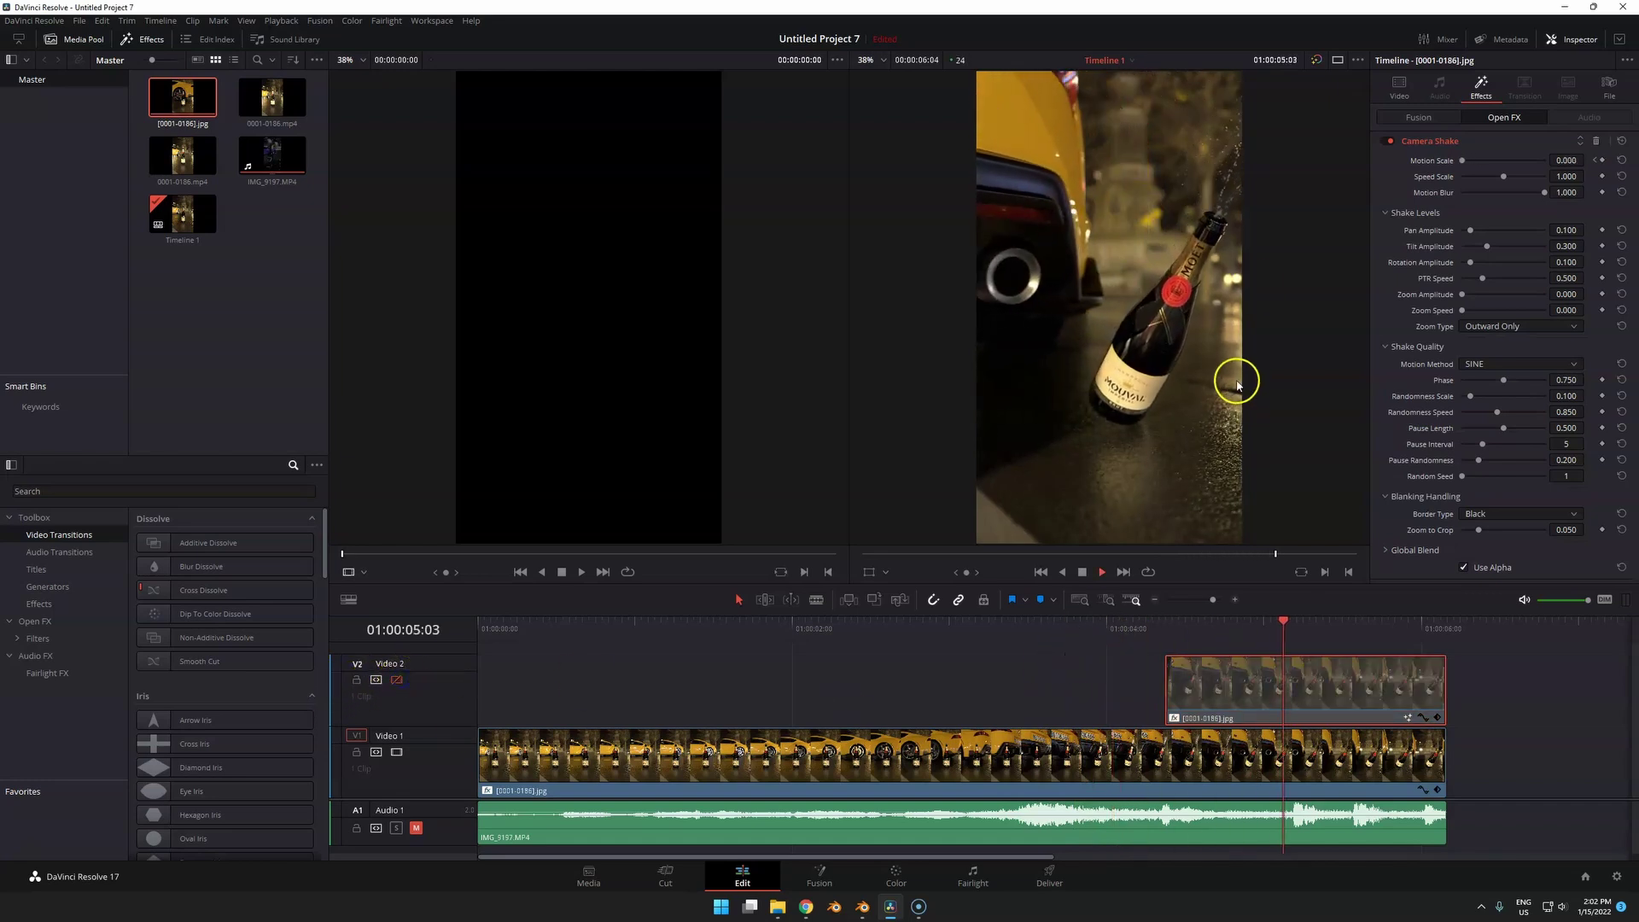
key(space)
drag(1336, 623, 1206, 637)
key(space)
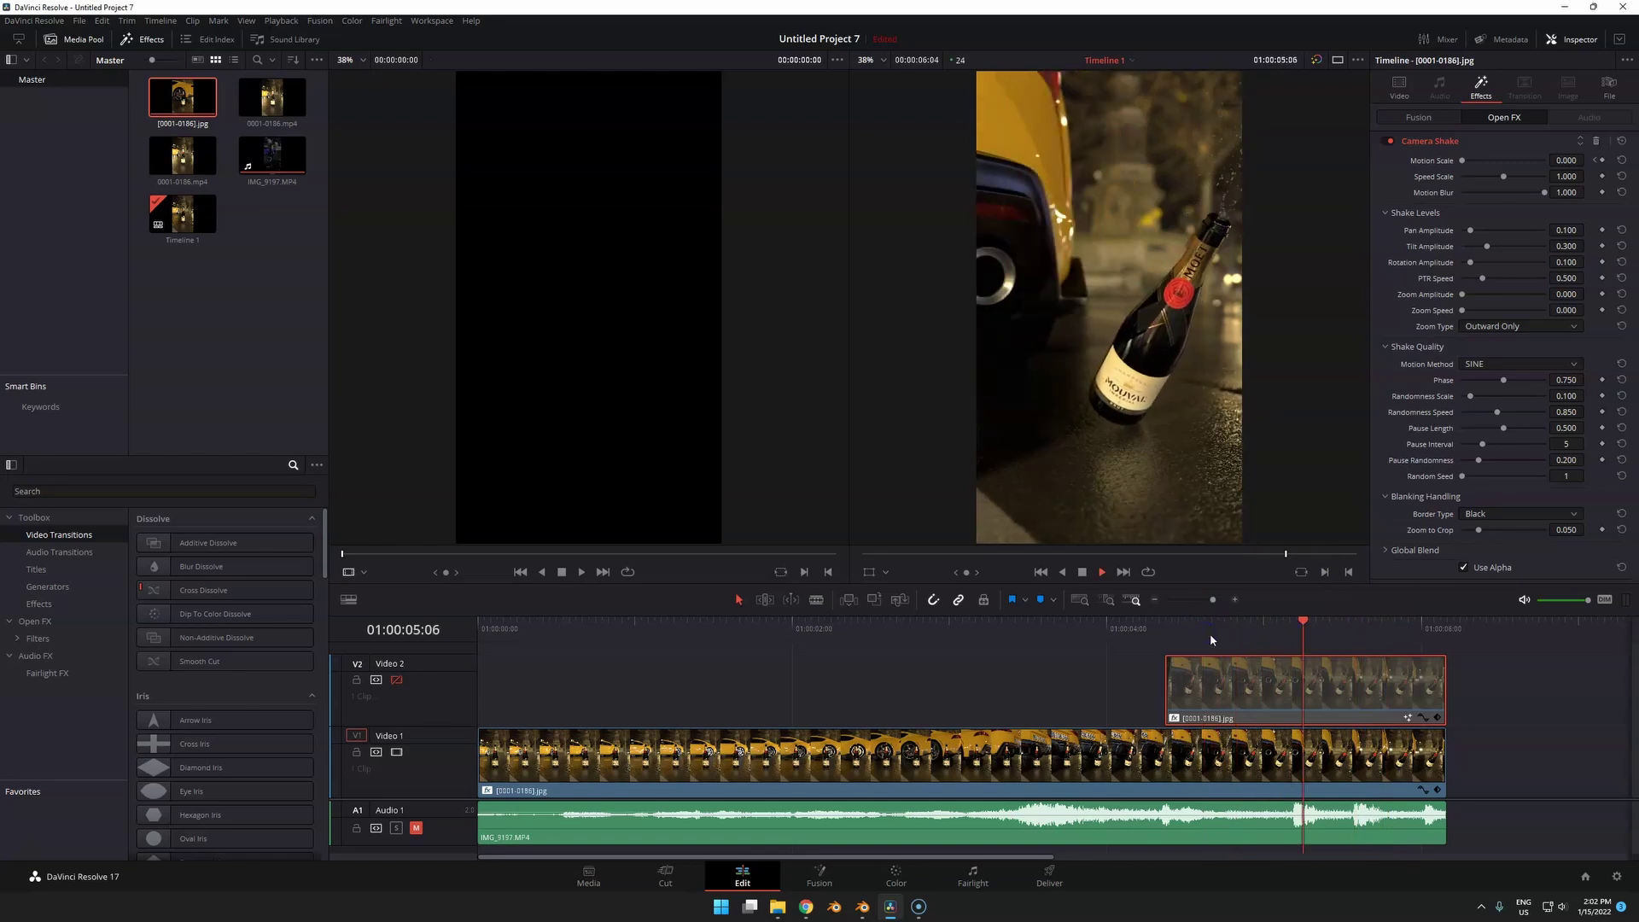
key(space)
Enable the Video 2 track and replay the splash section from 01:00:04:13 with the overlay clip.
click(1194, 622)
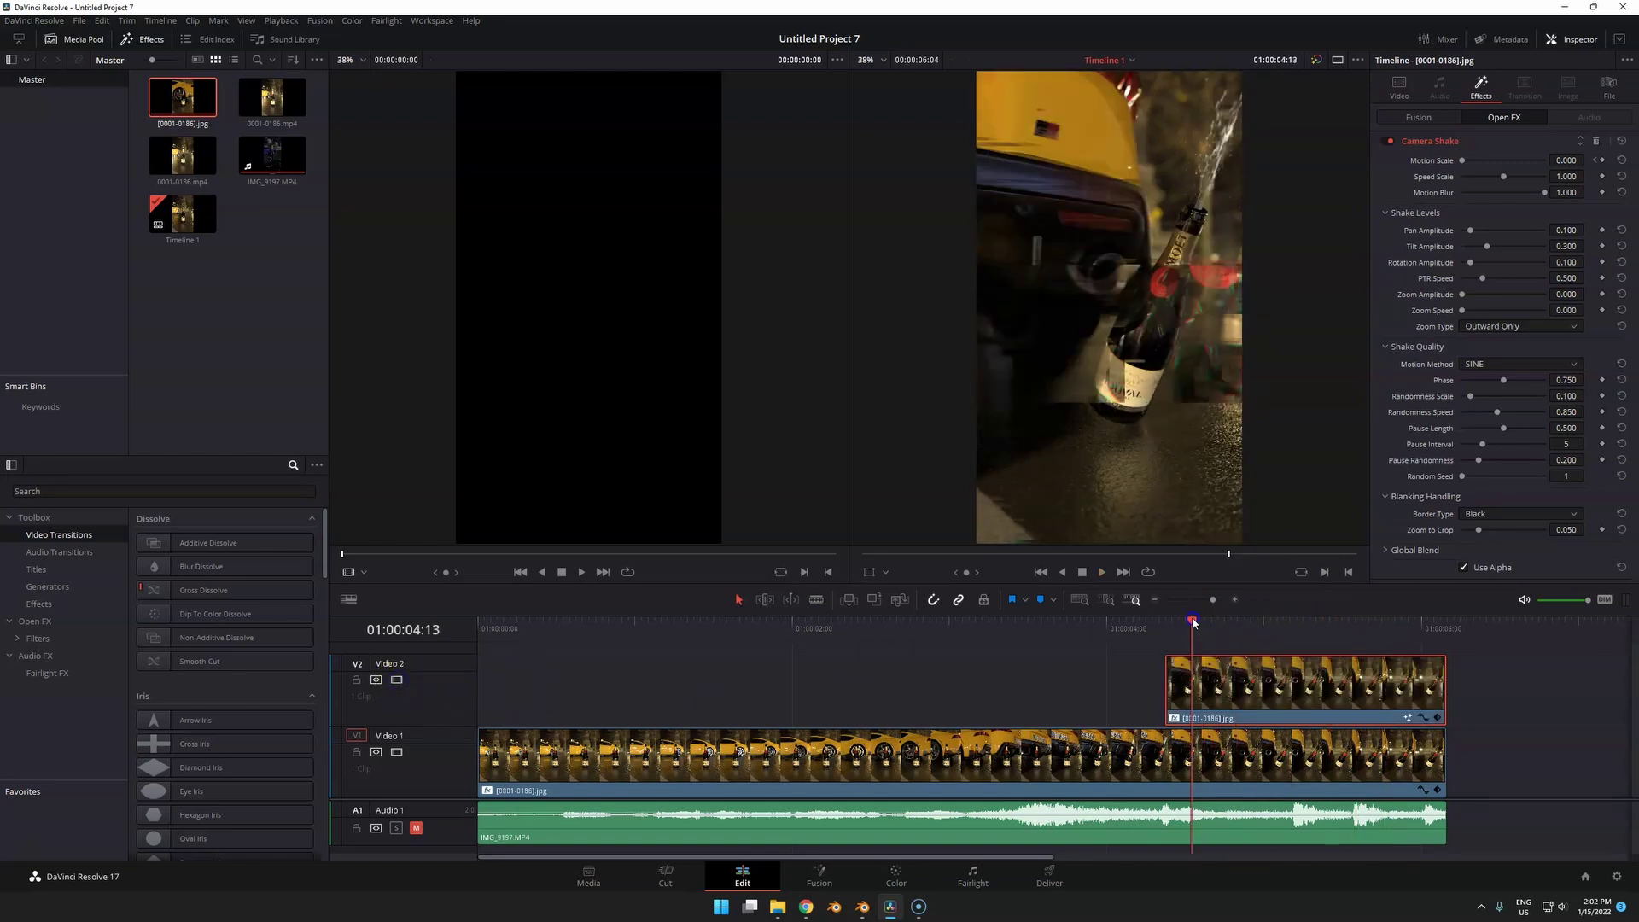
key(space)
click(1208, 613)
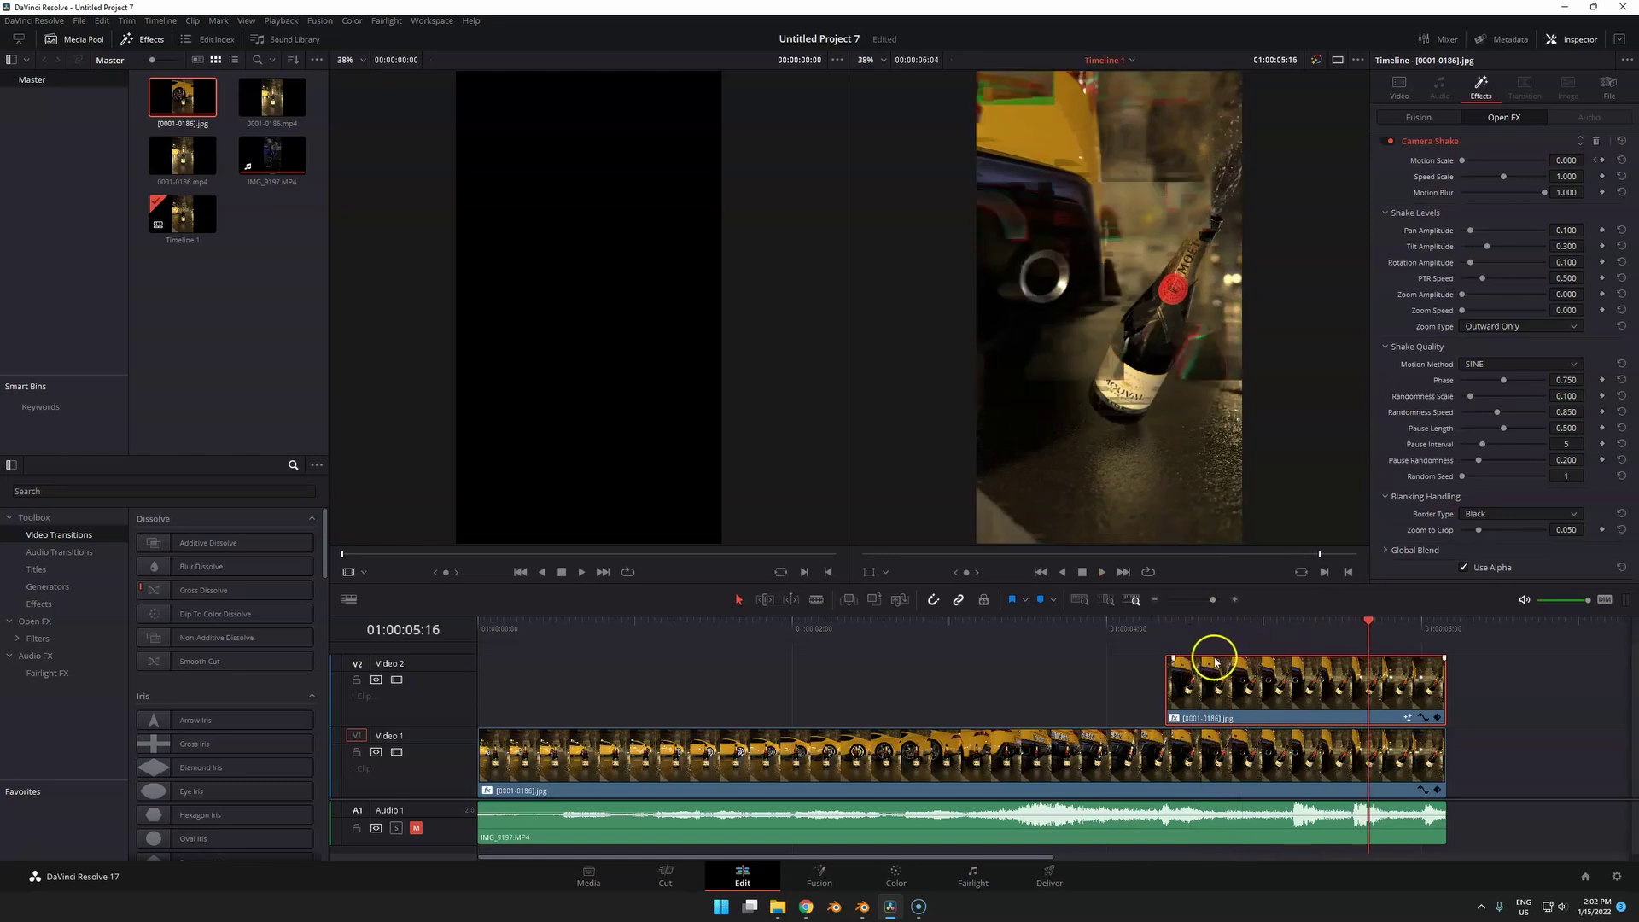
click(1170, 626)
key(space)
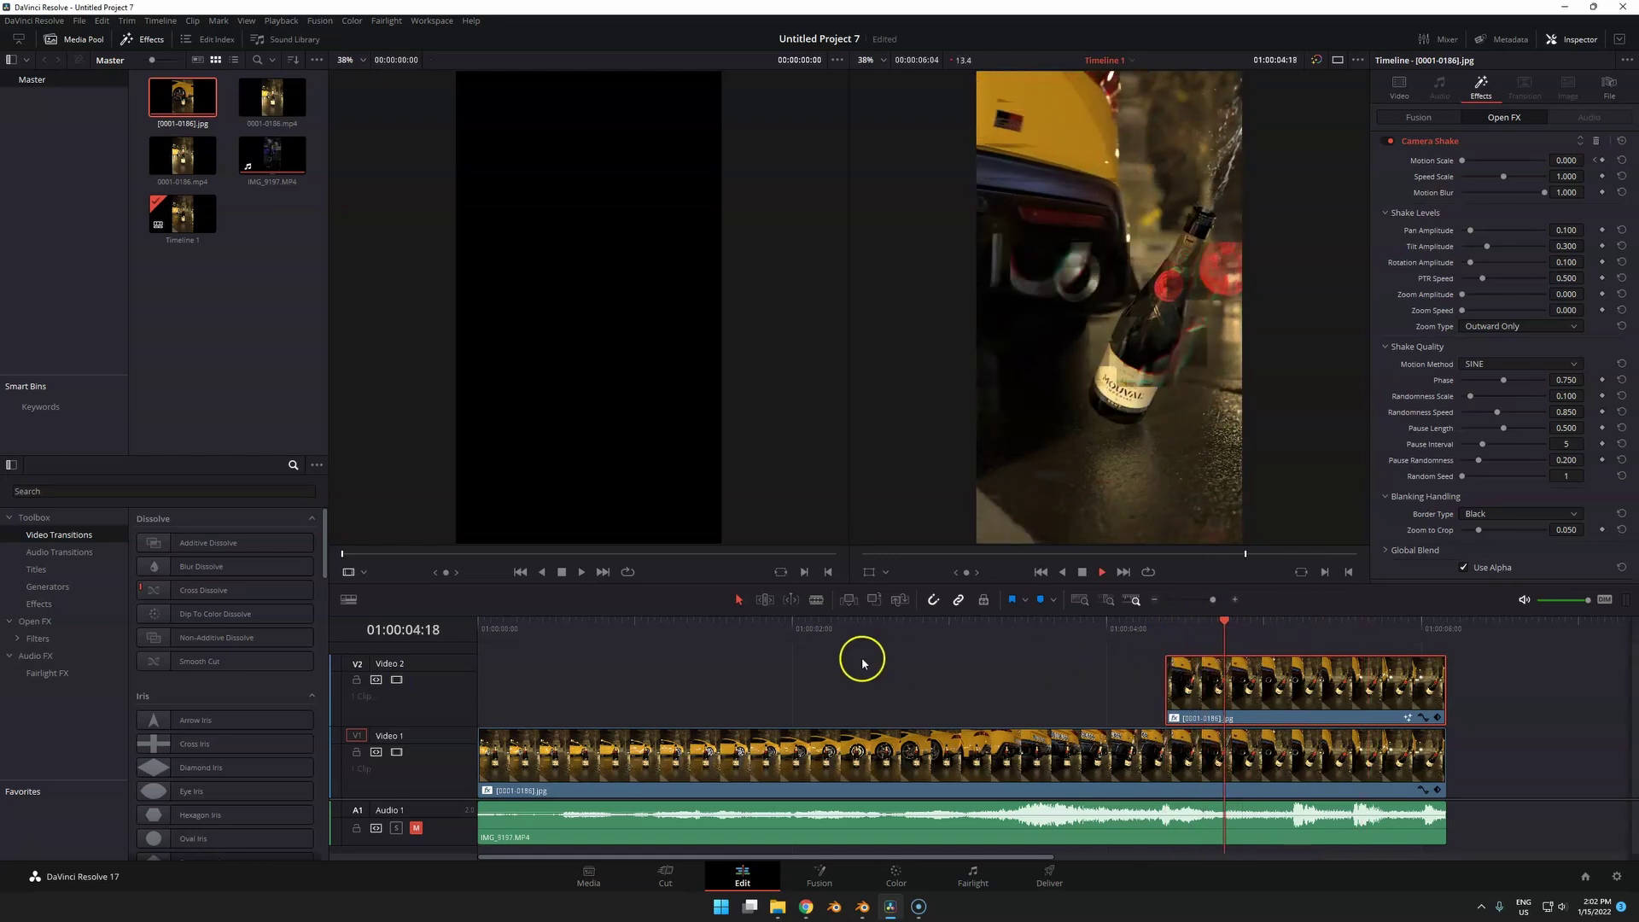
Compare the ending with the Video 2 track disabled, re-enable the track and zoom out the timeline.
click(396, 679)
click(1175, 622)
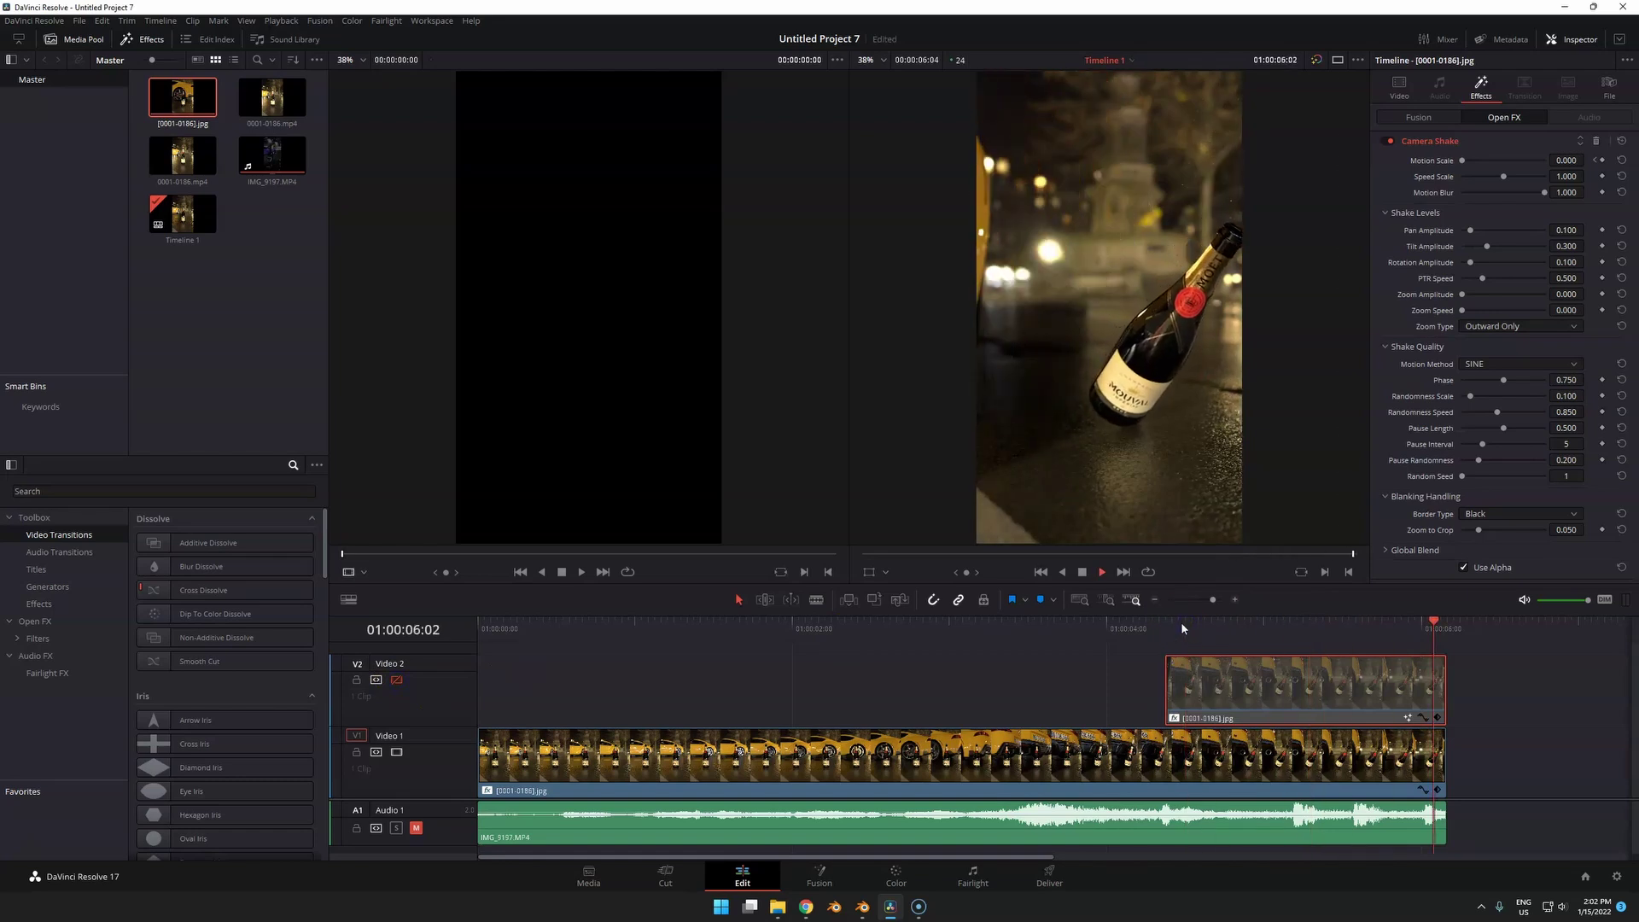
click(1165, 628)
key(space)
key(space)
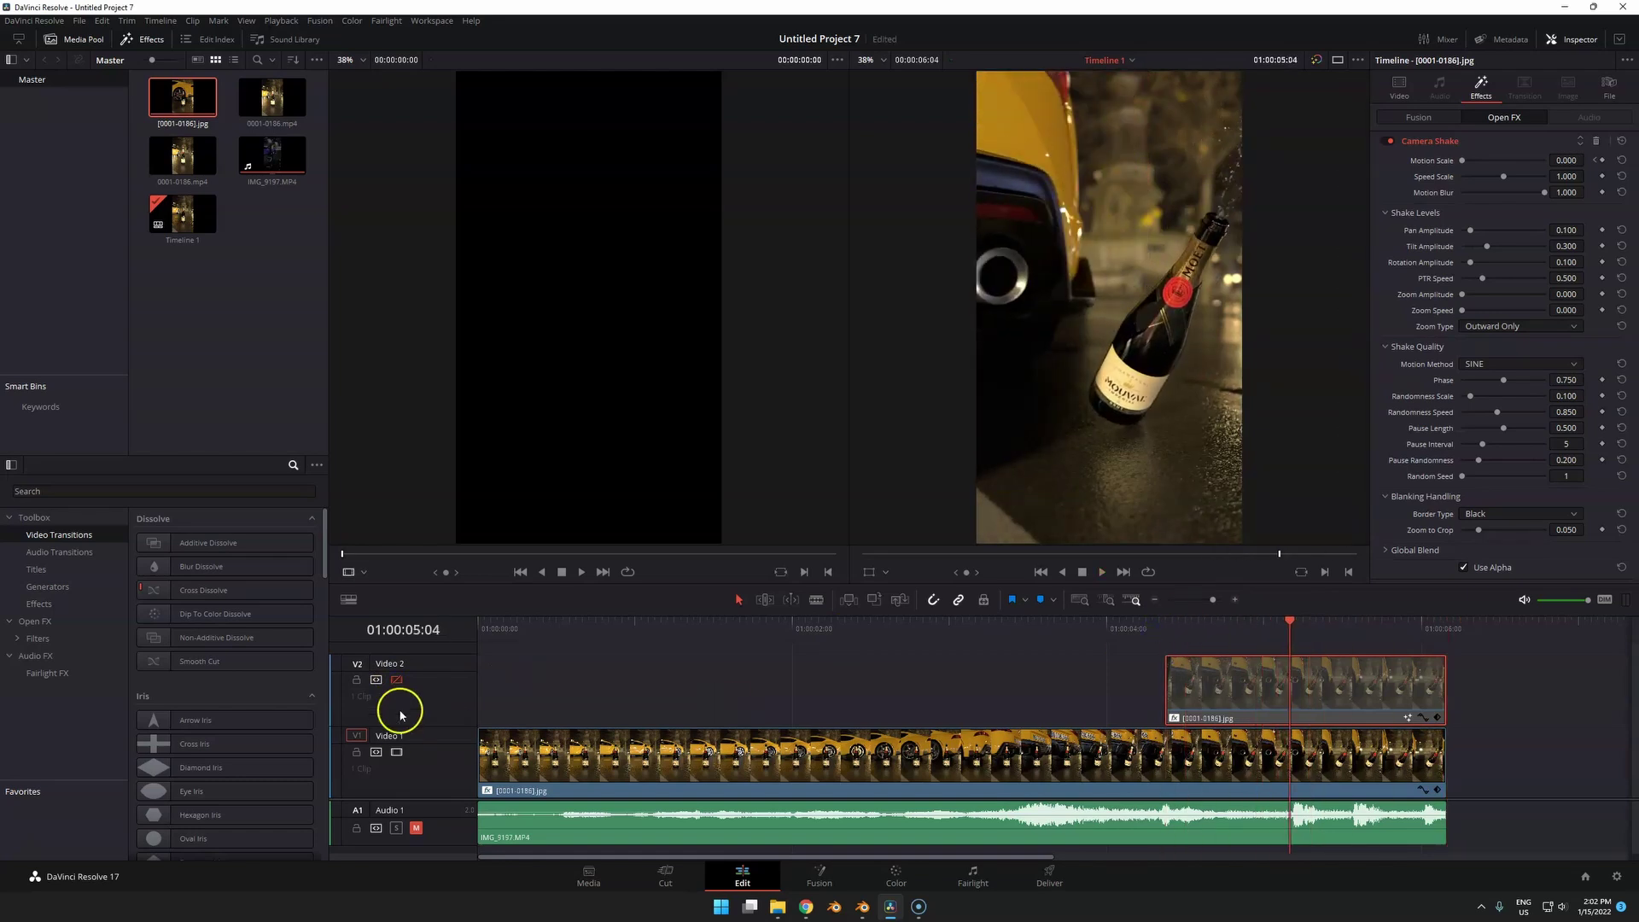
click(396, 679)
alt+scroll(764, 705, down, 2)
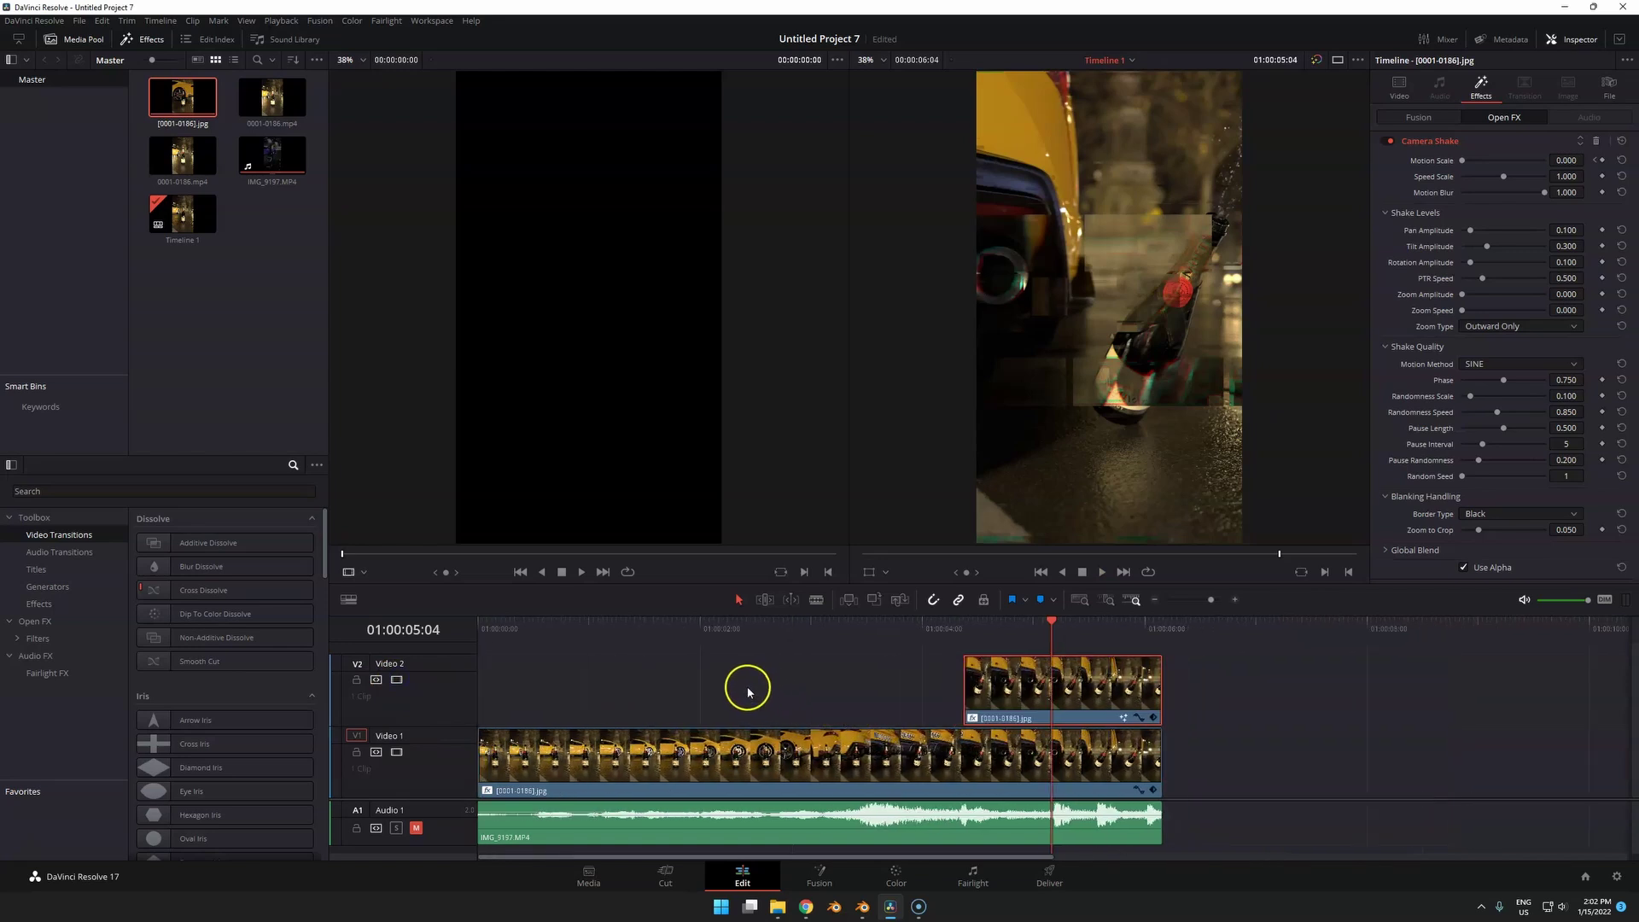
alt+scroll(734, 696, down, 2)
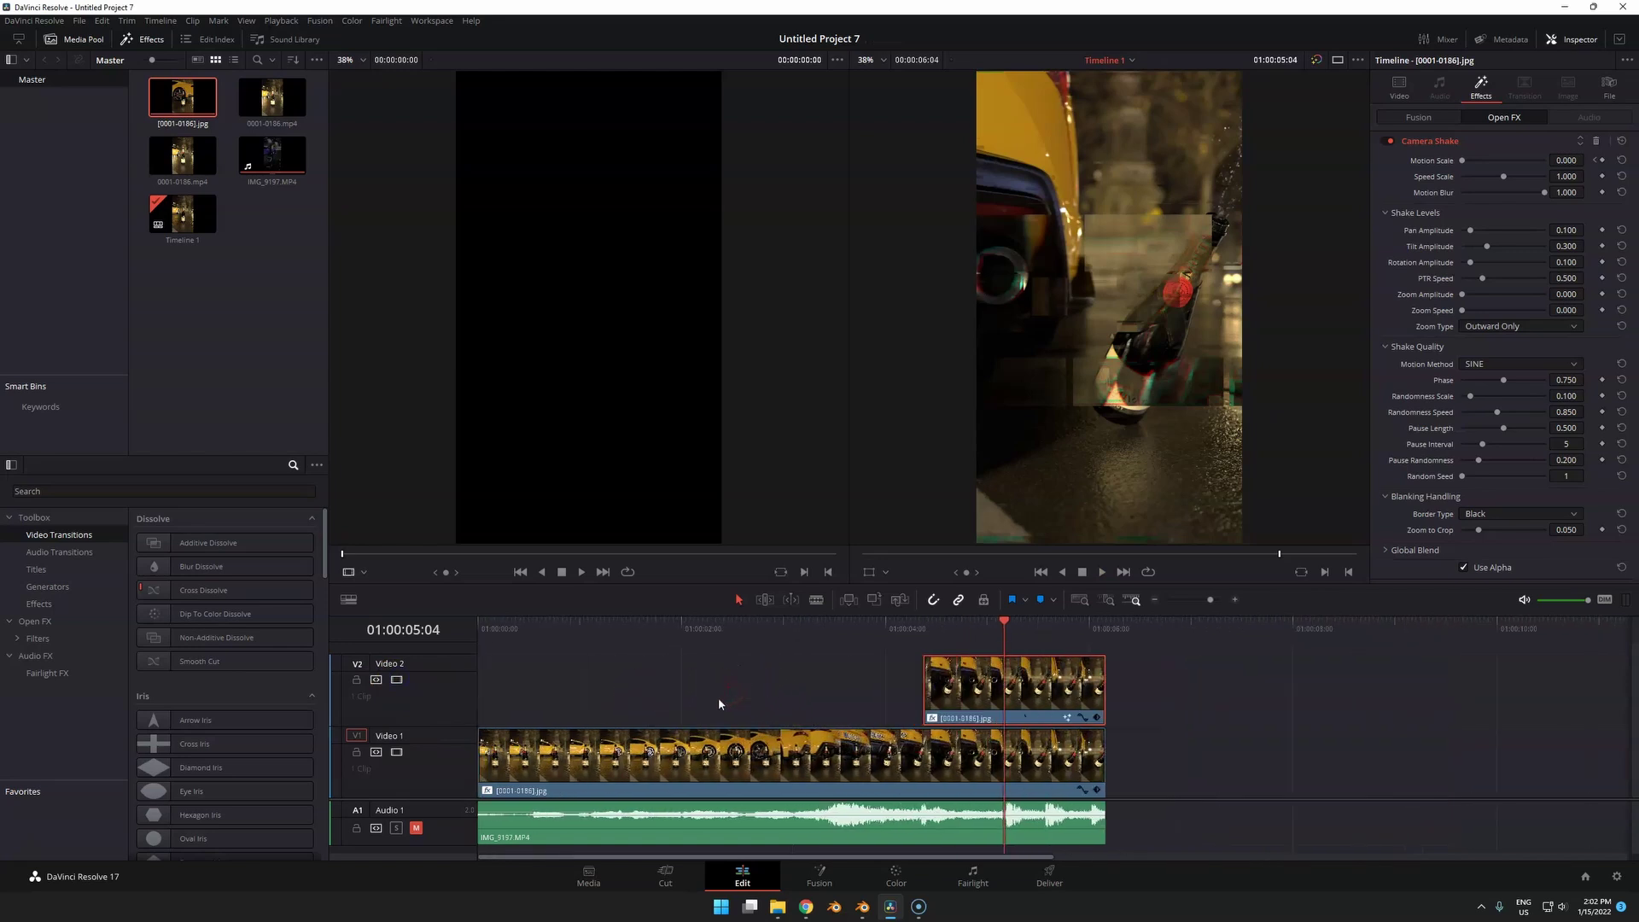
click(703, 703)
Switch back to Blender and view the car's rear, bottle and splash plane from several angles.
click(895, 912)
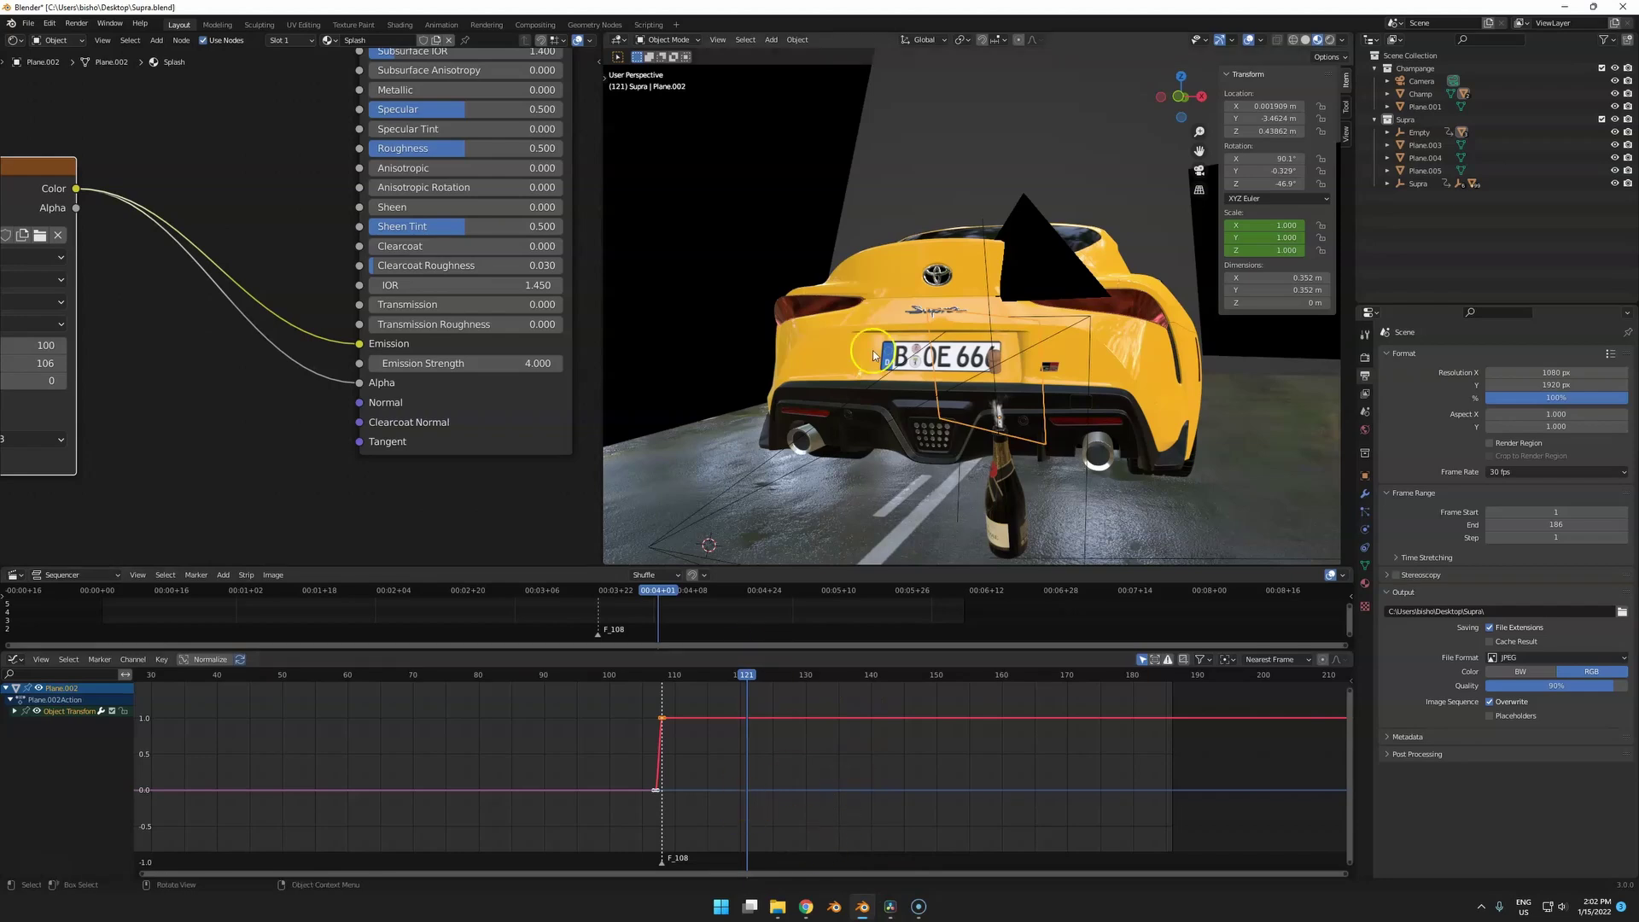
middle_drag(873, 351, 1003, 314)
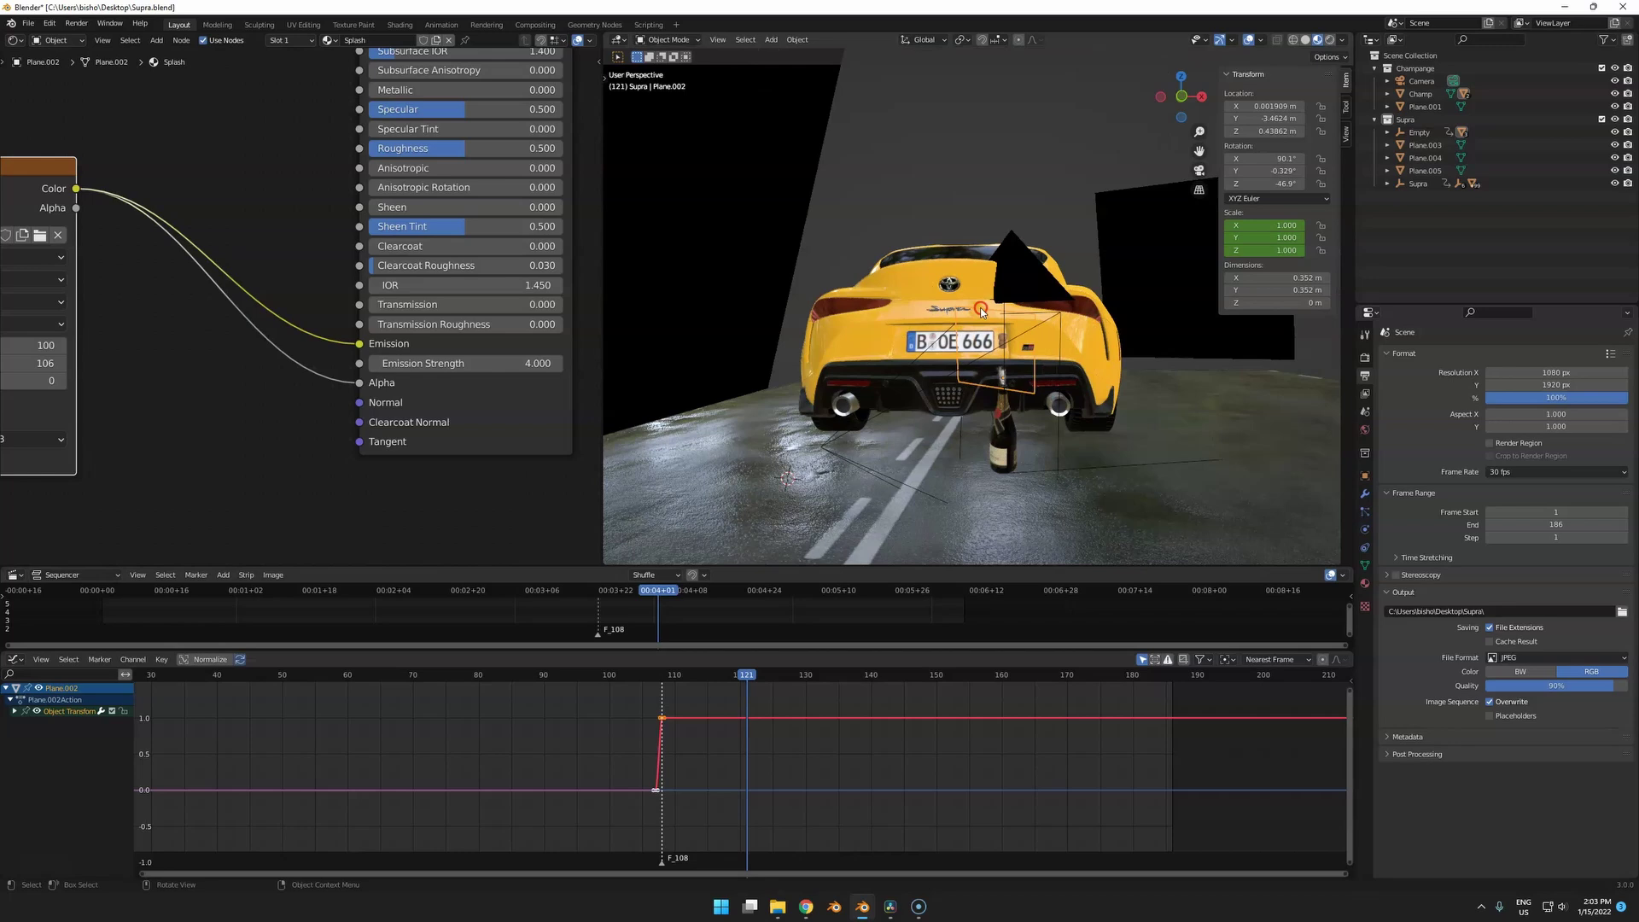
scroll(999, 324, up, 4)
middle_drag(914, 434, 970, 445)
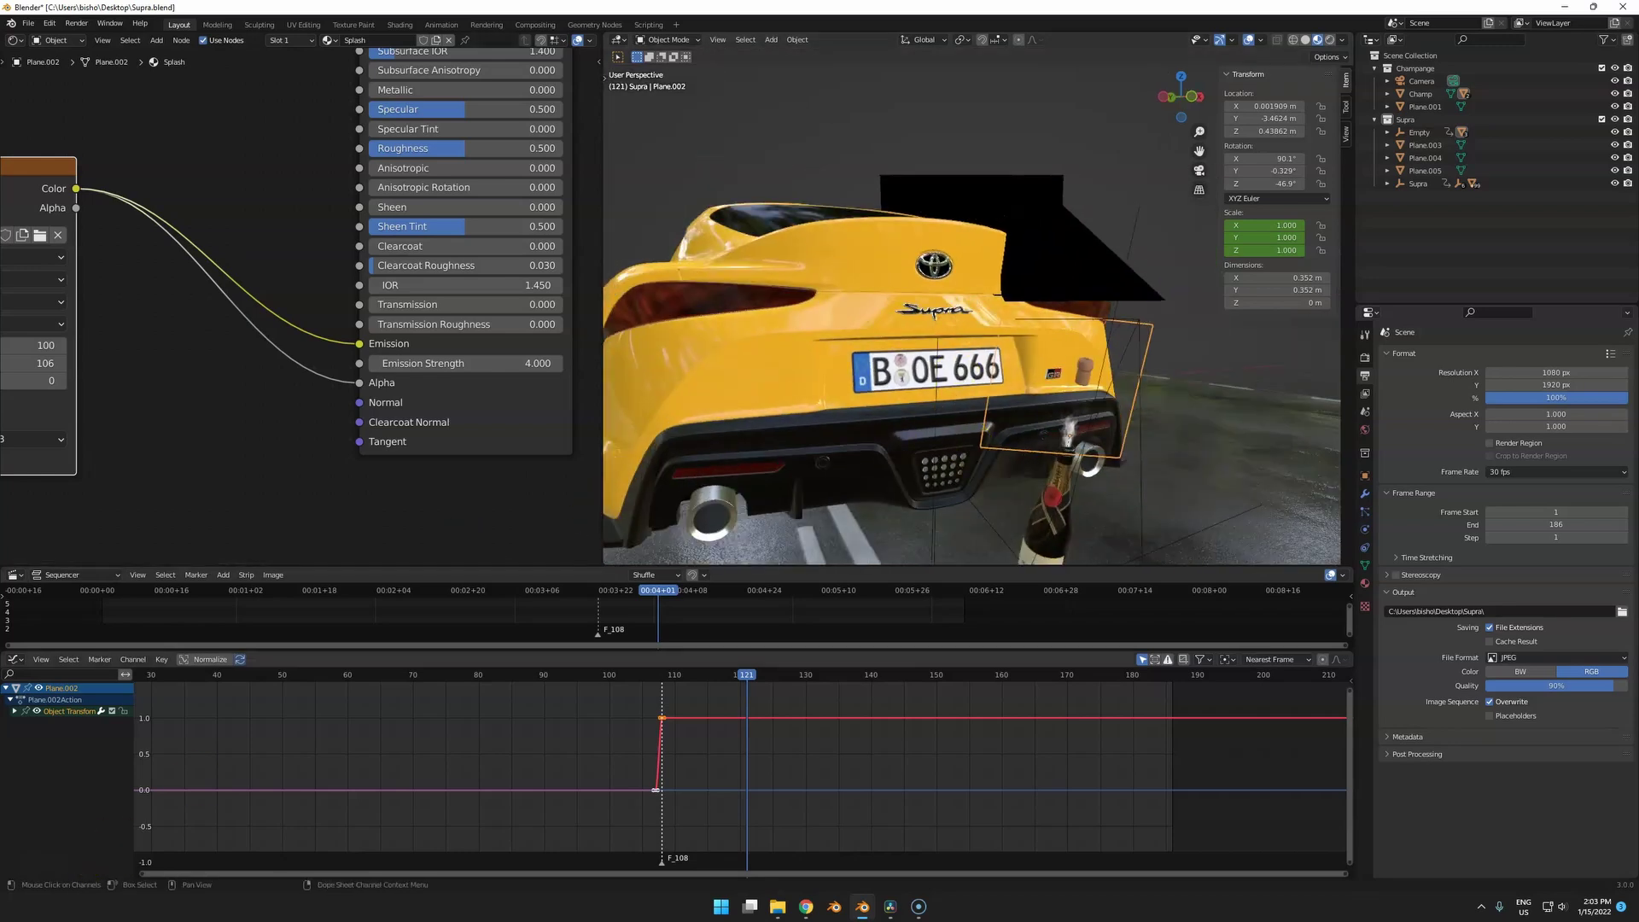